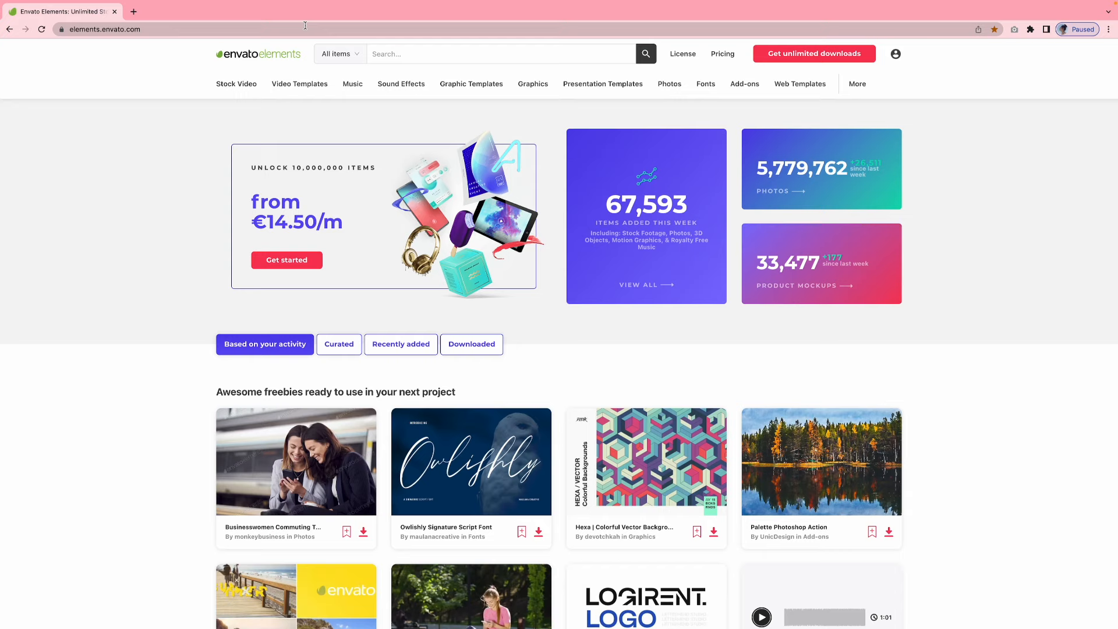
Restrict the search to the Graphics category and search for "bread"
{"action": "left_click", "coordinate": [356, 53]}
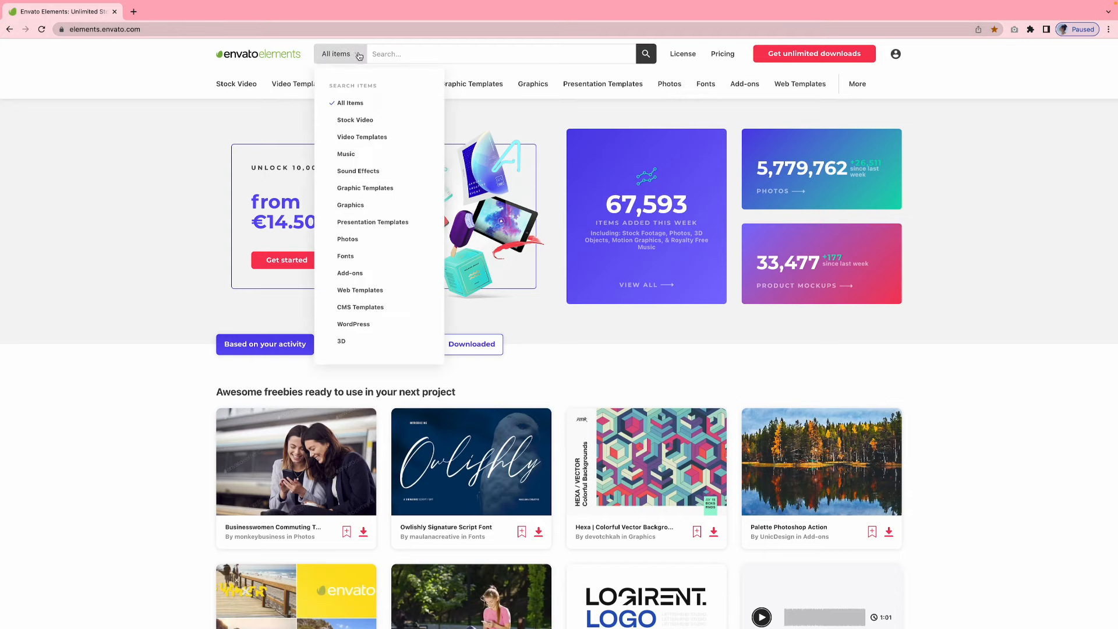
{"action": "left_click", "coordinate": [351, 204]}
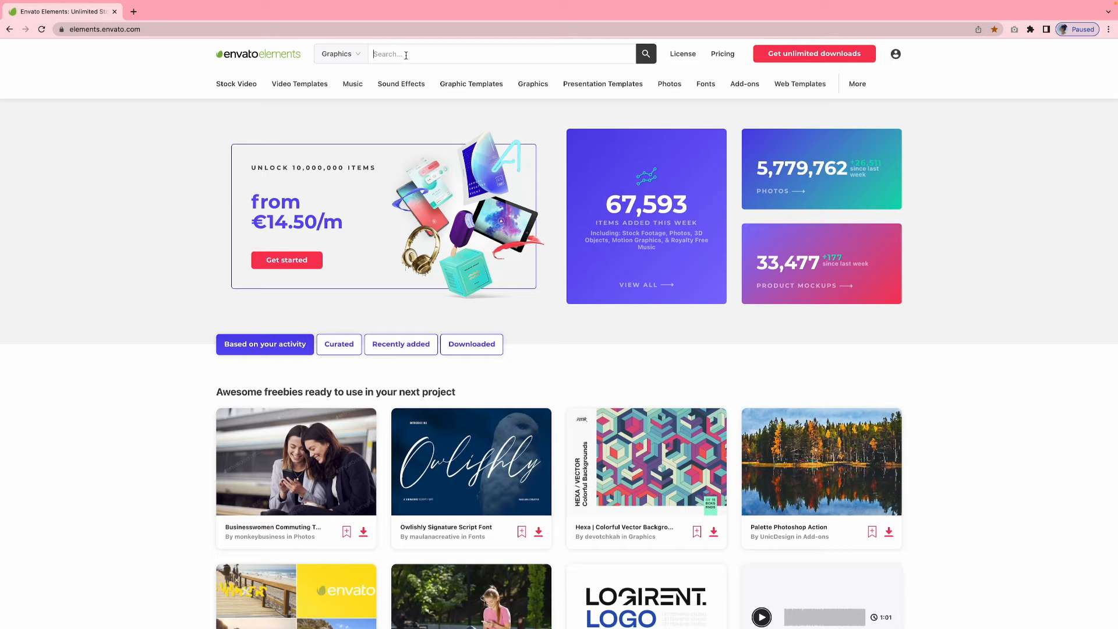
{"action": "type", "text": "bread"}
{"action": "key", "text": "Return"}
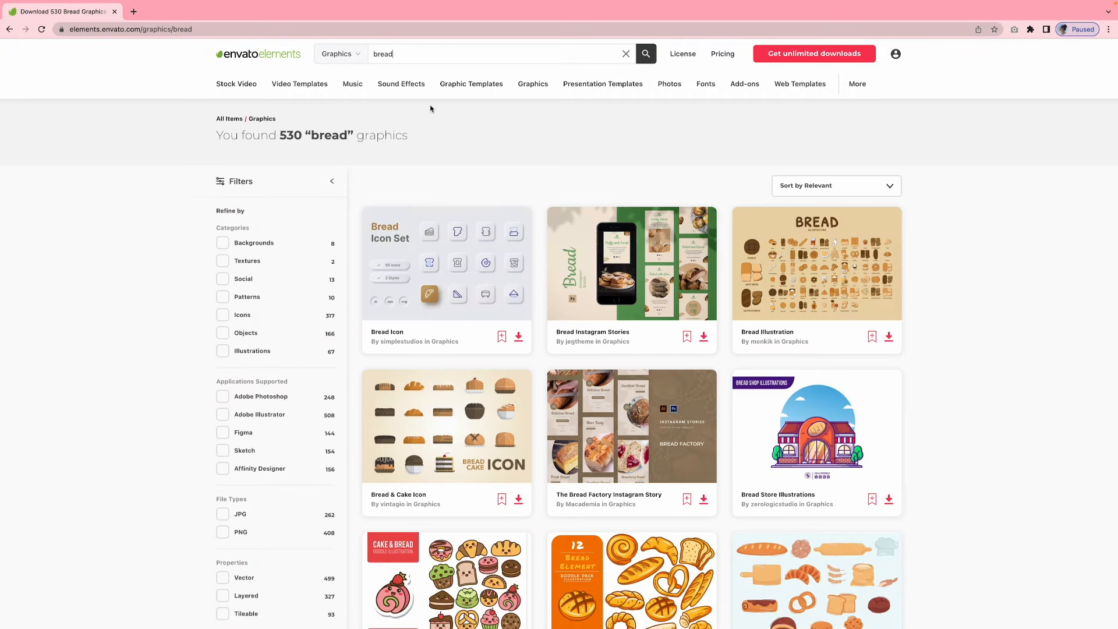
Browse the bread graphics and open the Bread & Cake Icon set in a new tab
{"action": "scroll", "coordinate": [502, 192], "scroll_direction": "down", "scroll_amount": 1}
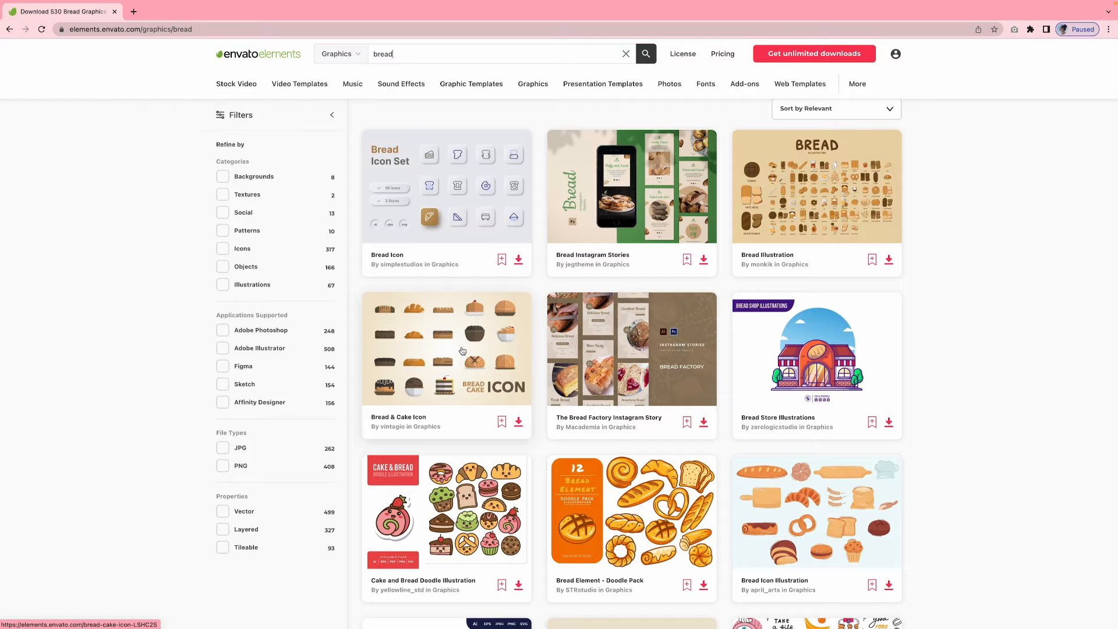
{"action": "scroll", "coordinate": [462, 350], "scroll_direction": "down", "scroll_amount": 8}
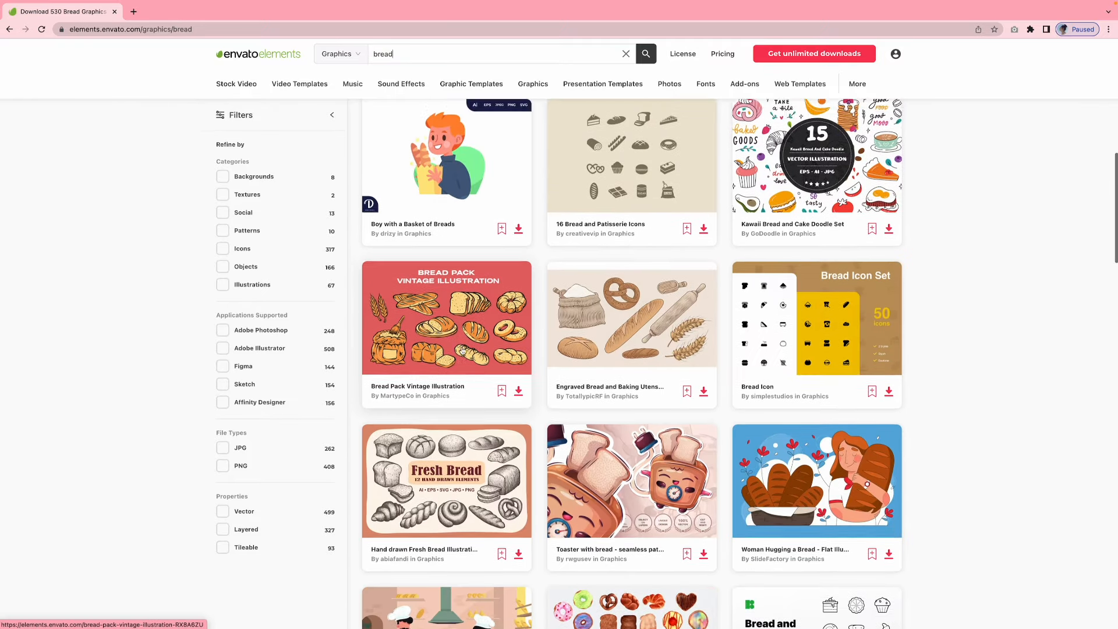
{"action": "scroll", "coordinate": [462, 350], "scroll_direction": "up", "scroll_amount": 9}
{"action": "right_click", "coordinate": [478, 345]}
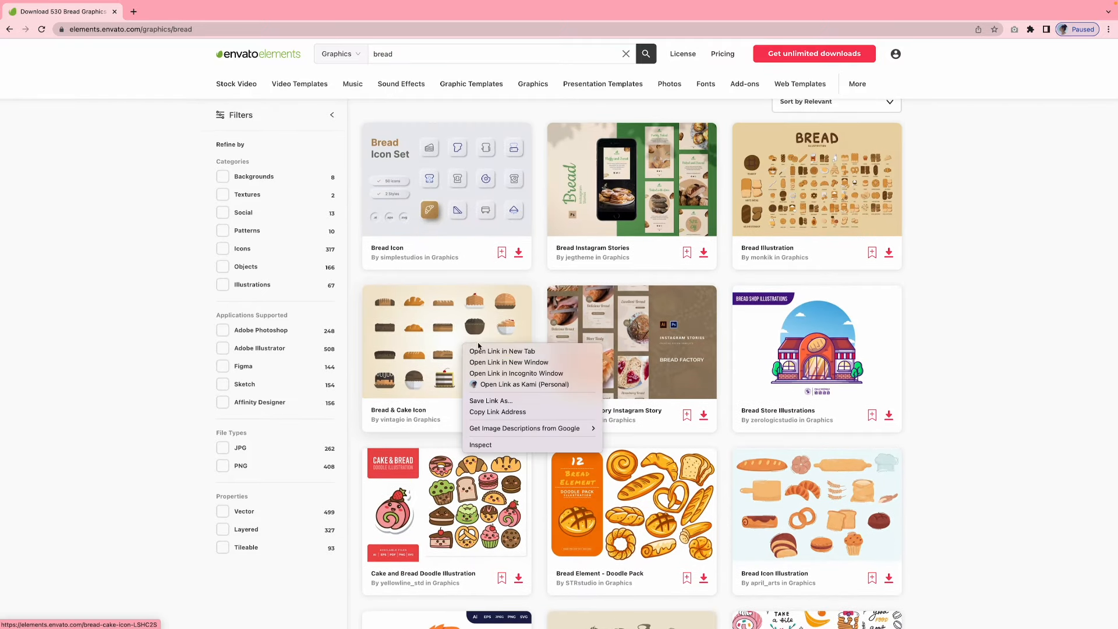
{"action": "left_click", "coordinate": [502, 351]}
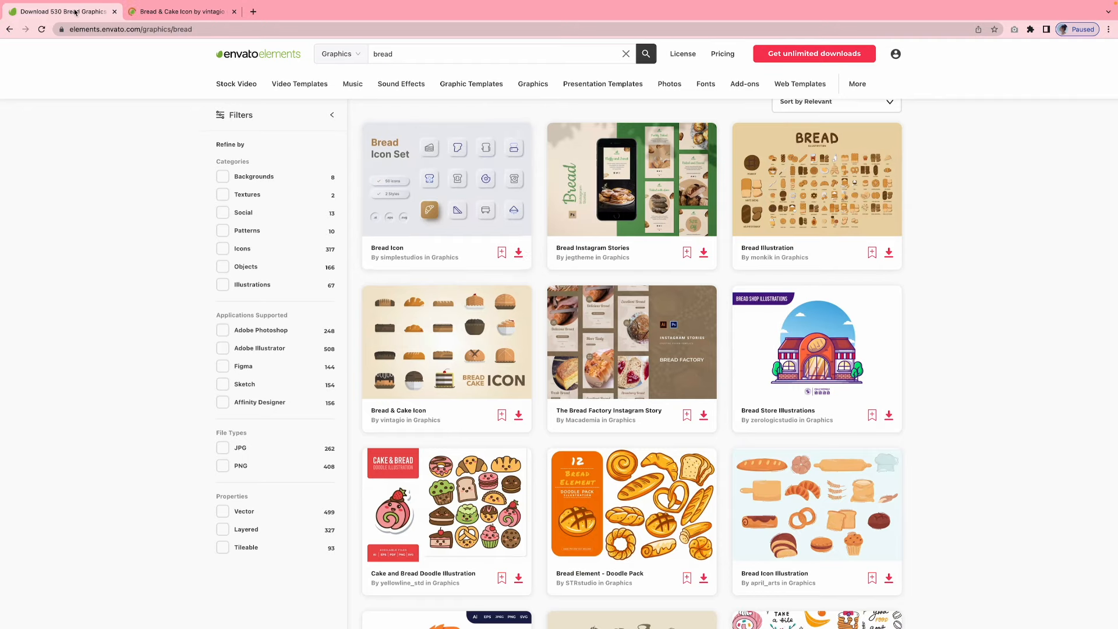
Replace the search term with "salads" and run the graphics search
{"action": "scroll", "coordinate": [558, 349], "scroll_direction": "up", "scroll_amount": 2}
{"action": "left_click", "coordinate": [387, 54]}
{"action": "double_click", "coordinate": [387, 54]}
{"action": "type", "text": "salads"}
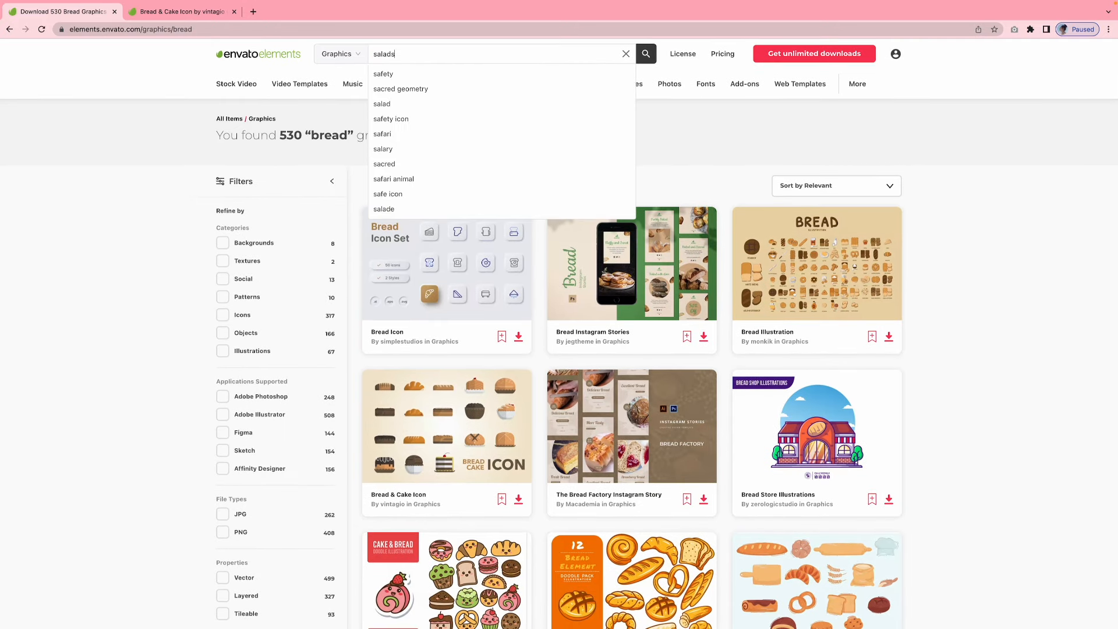
{"action": "key", "text": "Return"}
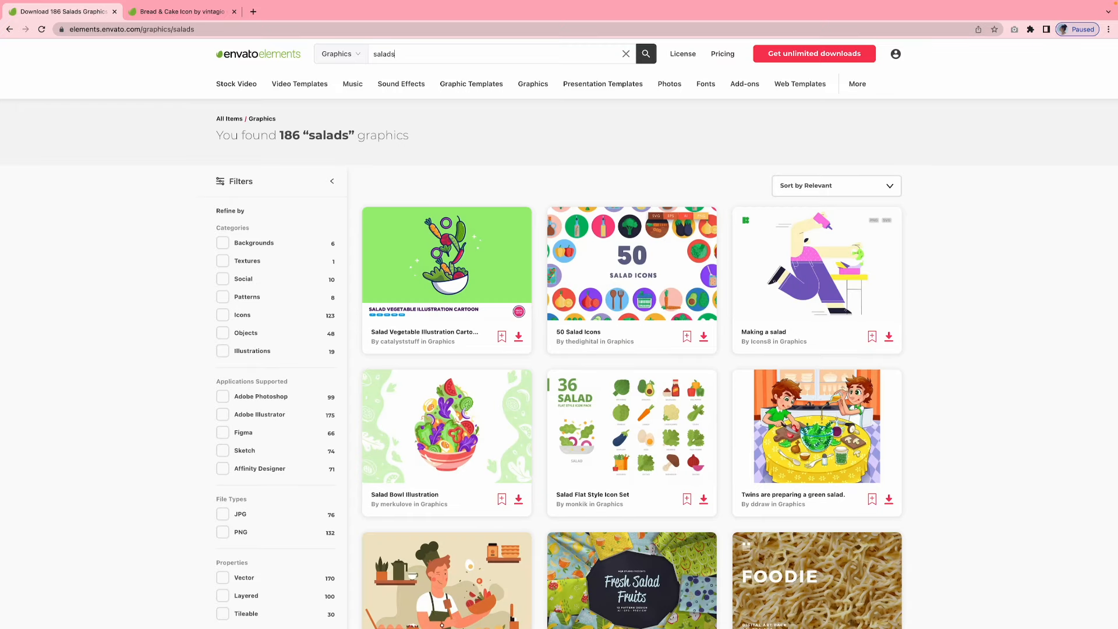
Open the Salad Flat Style Icon Set from the salad graphics in a new tab
{"action": "scroll", "coordinate": [742, 285], "scroll_direction": "down", "scroll_amount": 2}
{"action": "scroll", "coordinate": [742, 286], "scroll_direction": "up", "scroll_amount": 1}
{"action": "right_click", "coordinate": [617, 386]}
{"action": "left_click", "coordinate": [649, 395]}
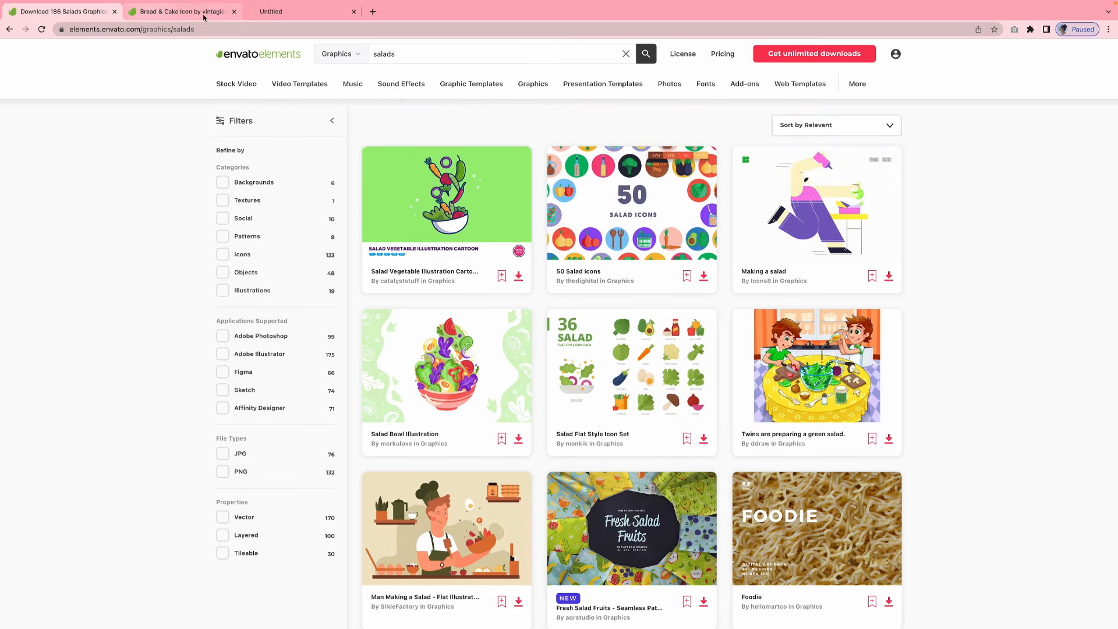
Search the graphics for "sauces", refine the search to "sauce bottles", and look through the results for suitable bottle icons
{"action": "double_click", "coordinate": [374, 54]}
{"action": "type", "text": "sauce"}
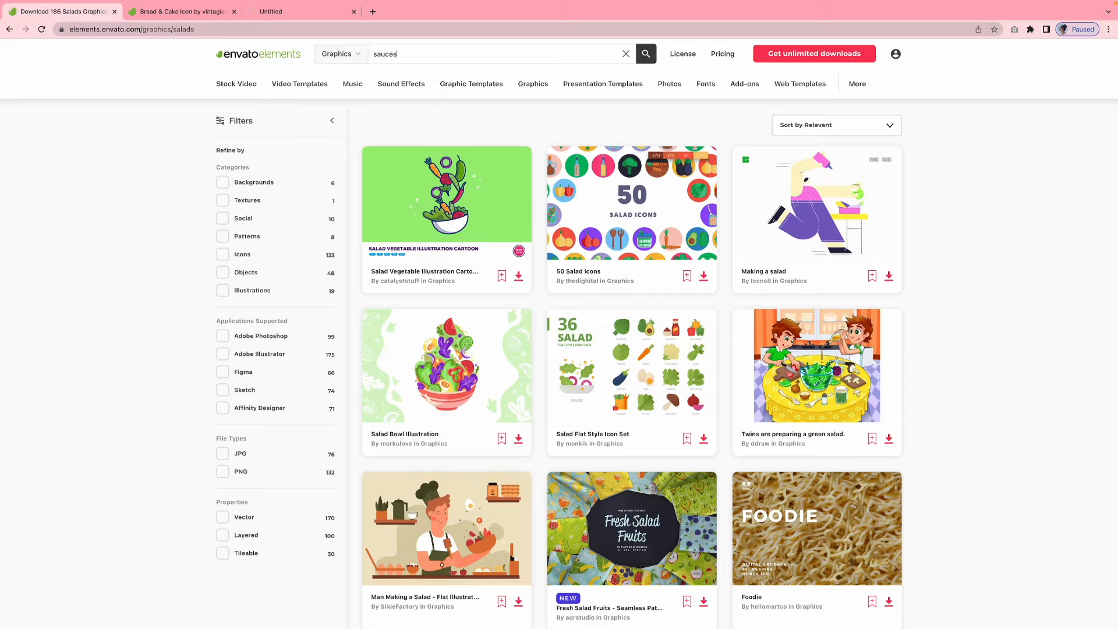
{"action": "key", "text": "Return"}
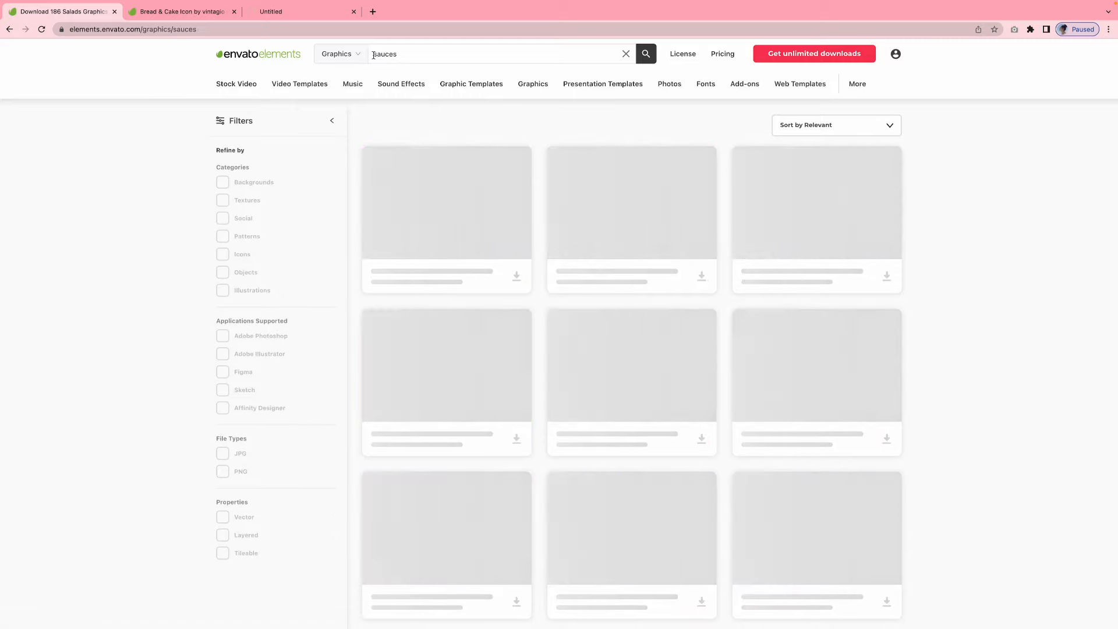
{"action": "key", "text": "BackSpace"}
{"action": "type", "text": "bot"}
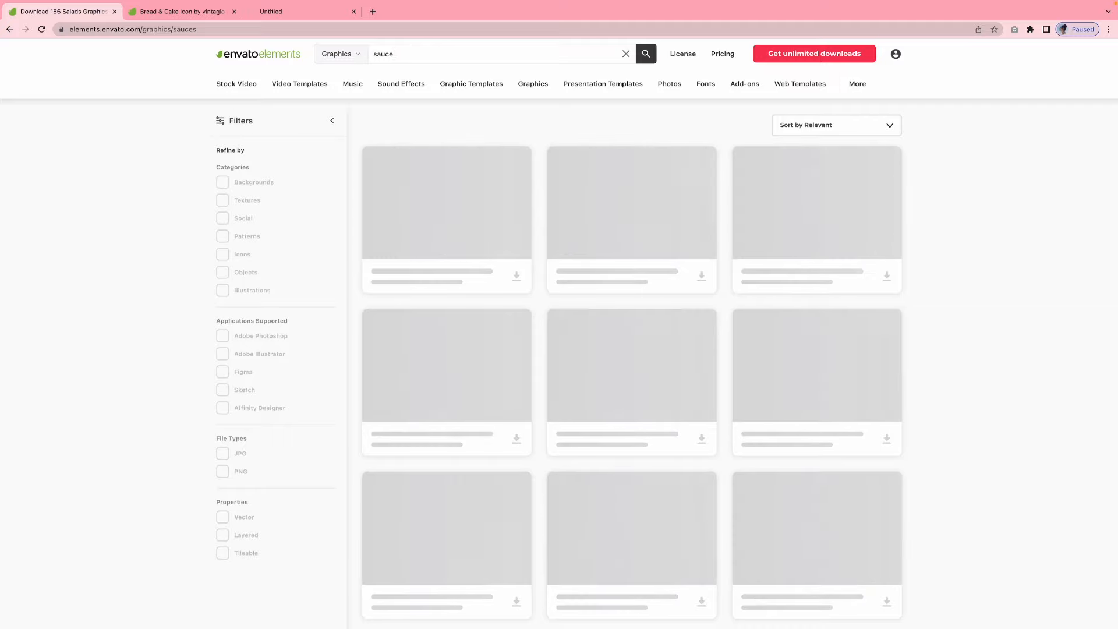
{"action": "type", "text": "tles"}
{"action": "key", "text": "Return"}
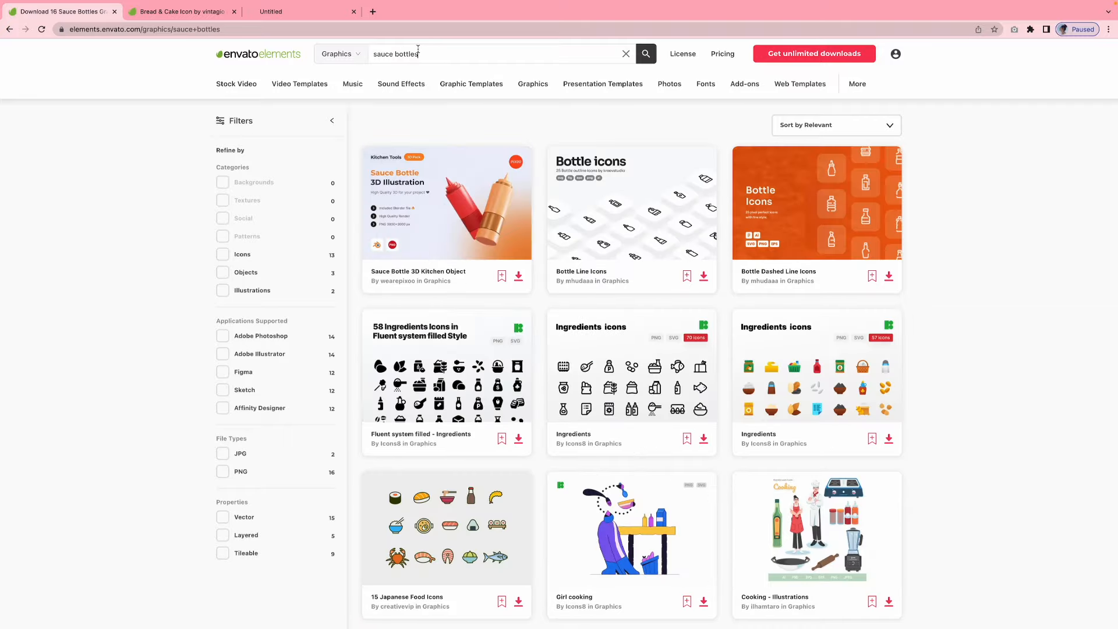
{"action": "scroll", "coordinate": [417, 48], "scroll_direction": "down", "scroll_amount": 3}
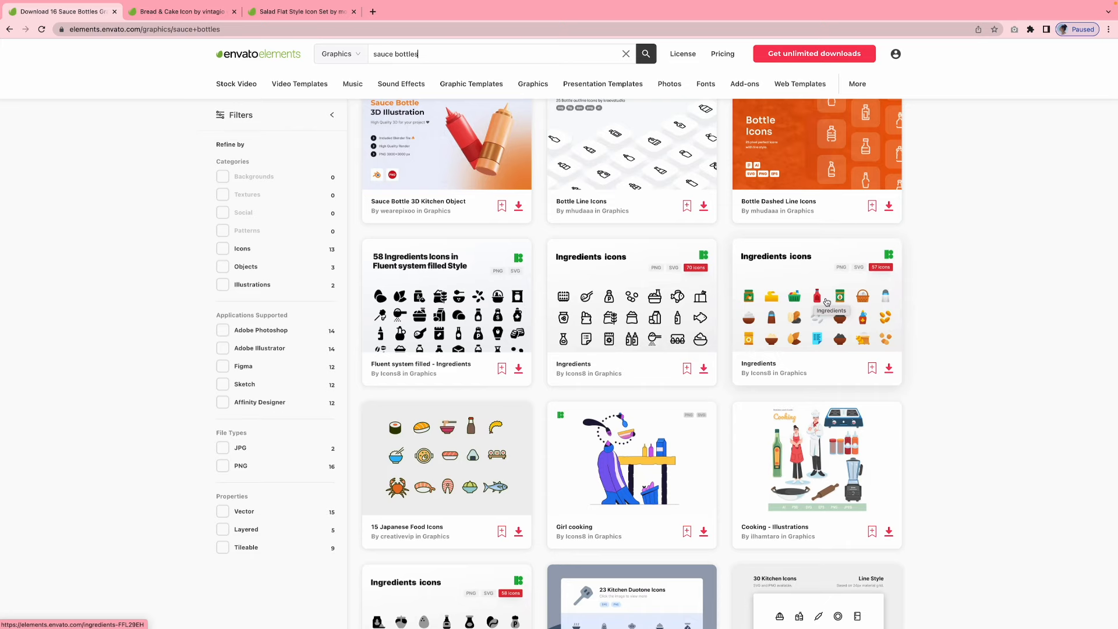
{"action": "scroll", "coordinate": [814, 298], "scroll_direction": "down", "scroll_amount": 8}
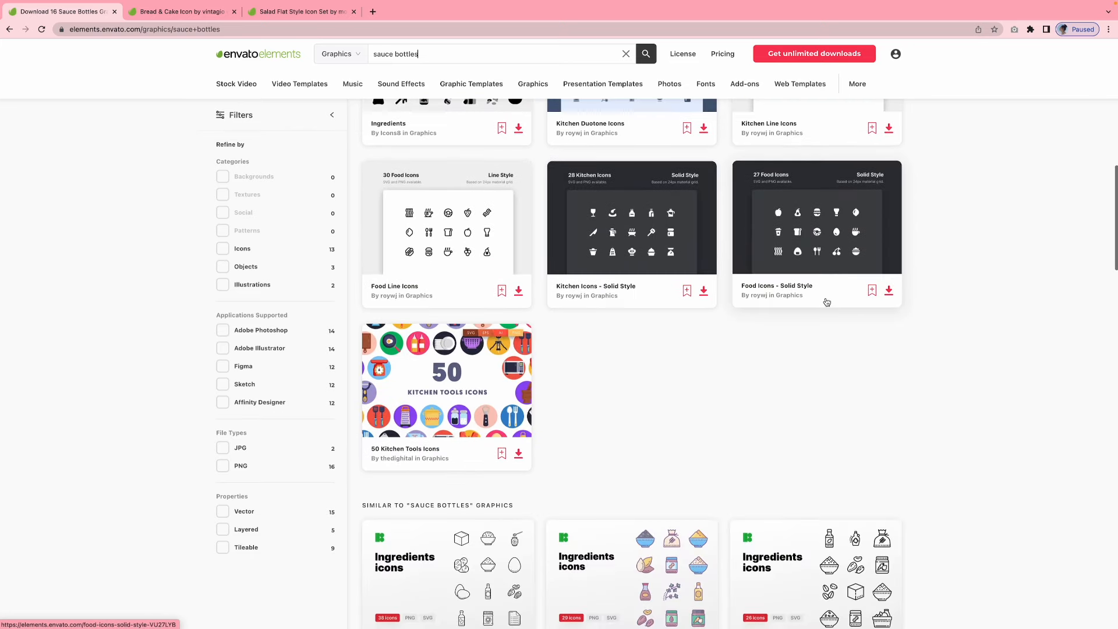
{"action": "scroll", "coordinate": [827, 301], "scroll_direction": "up", "scroll_amount": 10}
Change the search term to "sauce ketchup mayo" and run the graphics search
{"action": "left_click_drag", "start_coordinate": [394, 53], "coordinate": [454, 57]}
{"action": "type", "text": "ketchup may"}
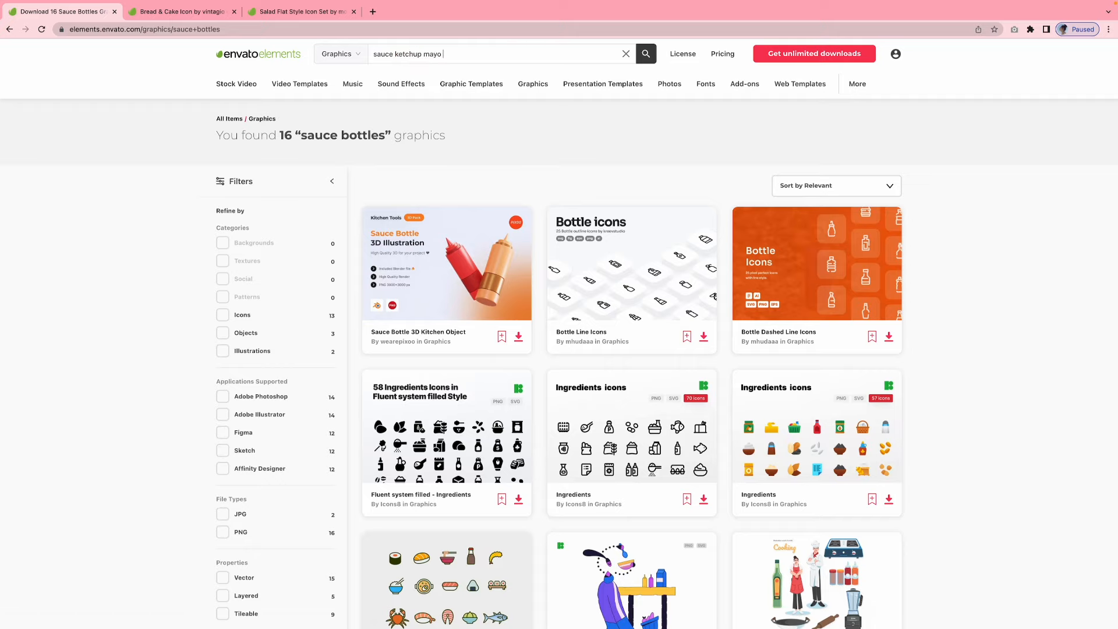
{"action": "type", "text": "o"}
{"action": "key", "text": "Return"}
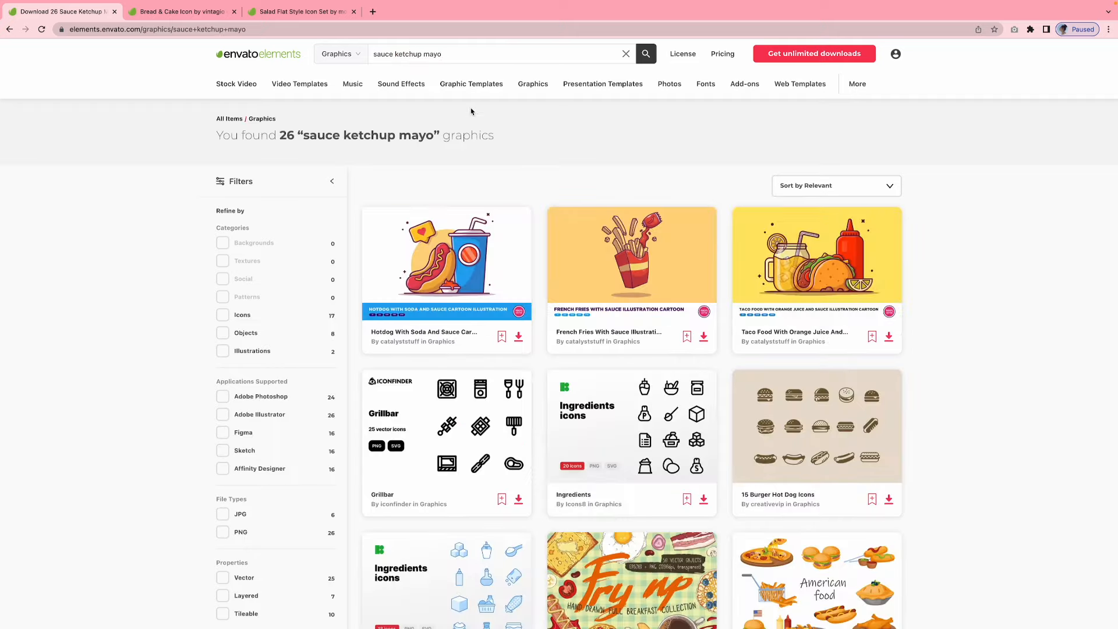
Browse the sauce graphics and open the coloured Ingredients set with 57 icons
{"action": "scroll", "coordinate": [471, 111], "scroll_direction": "down", "scroll_amount": 3}
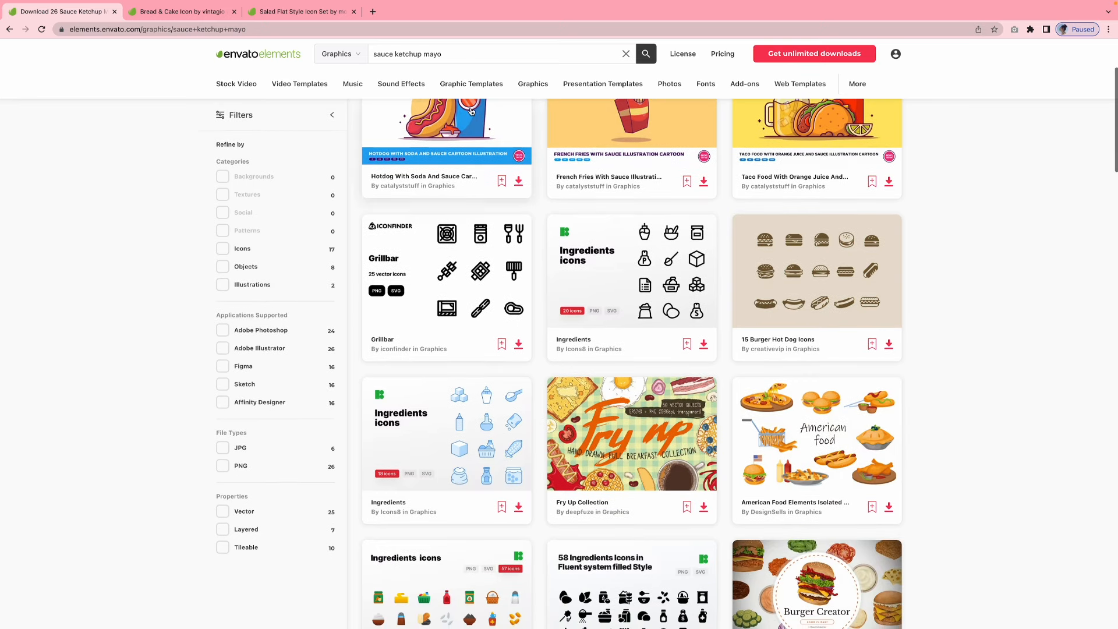
{"action": "scroll", "coordinate": [472, 111], "scroll_direction": "down", "scroll_amount": 3}
{"action": "scroll", "coordinate": [471, 111], "scroll_direction": "down", "scroll_amount": 2}
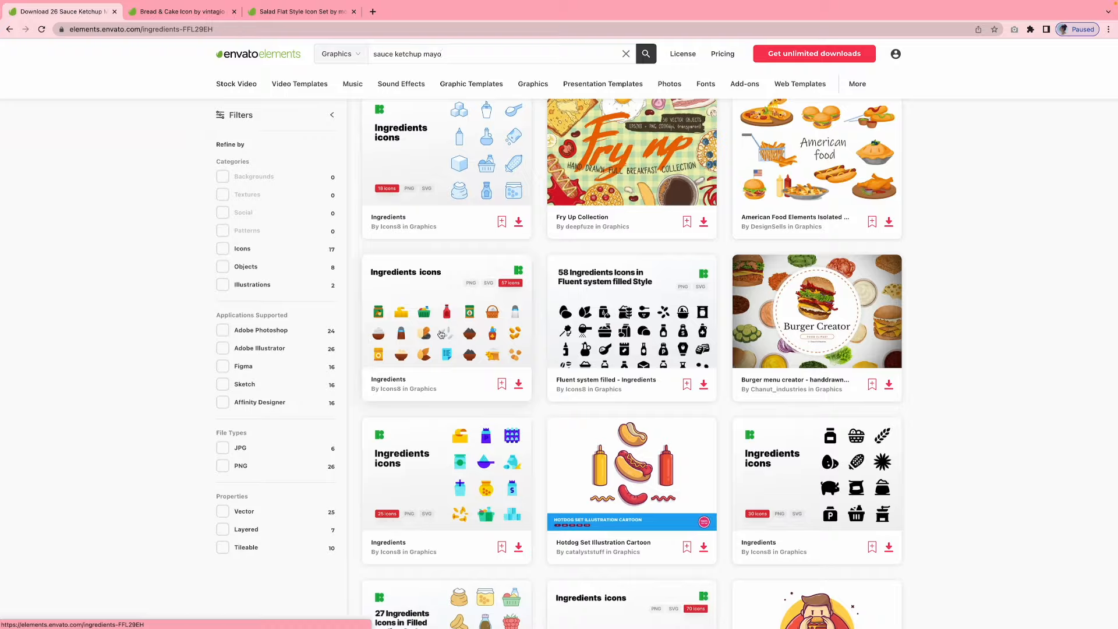
{"action": "left_click", "coordinate": [441, 333]}
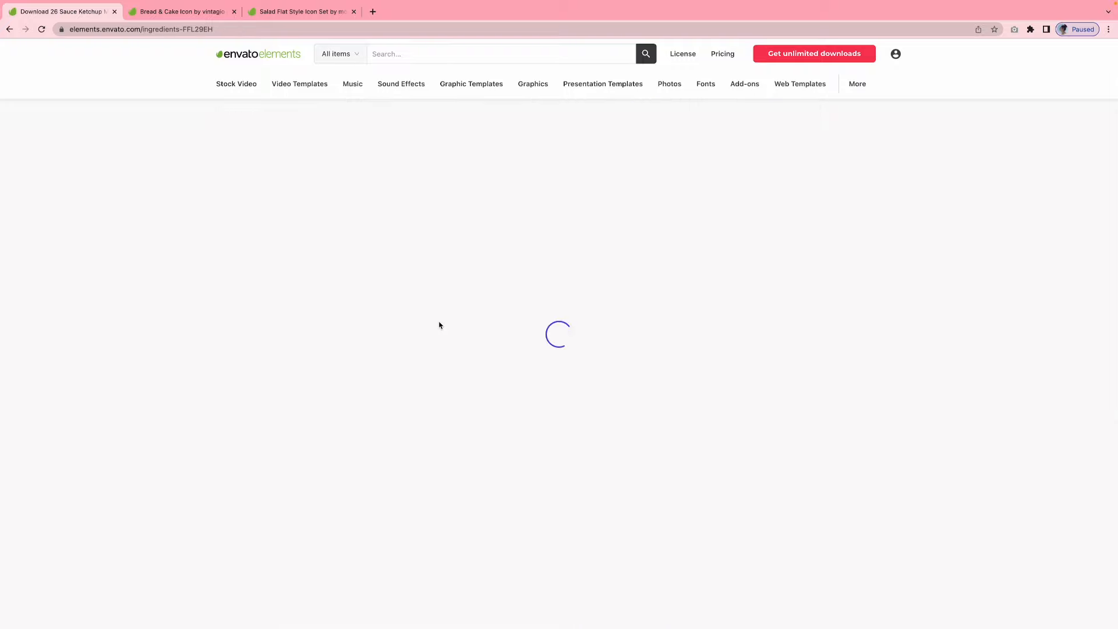
Download the Bread & Cake Icon set, licensing it to the first recent project
{"action": "key", "text": "ctrl+Tab"}
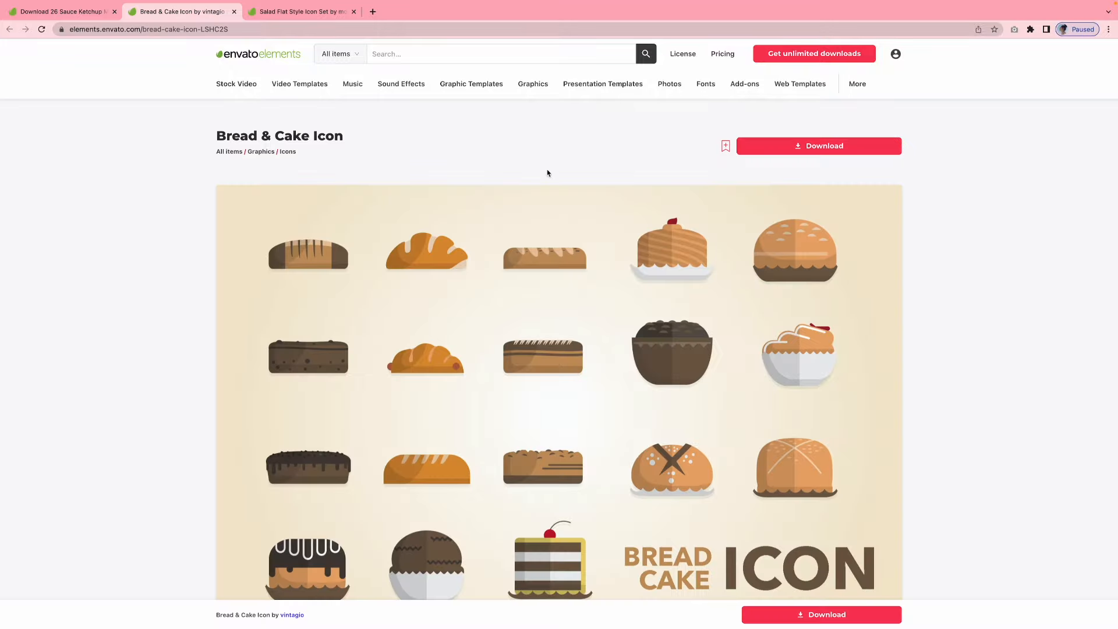
{"action": "left_click", "coordinate": [802, 145]}
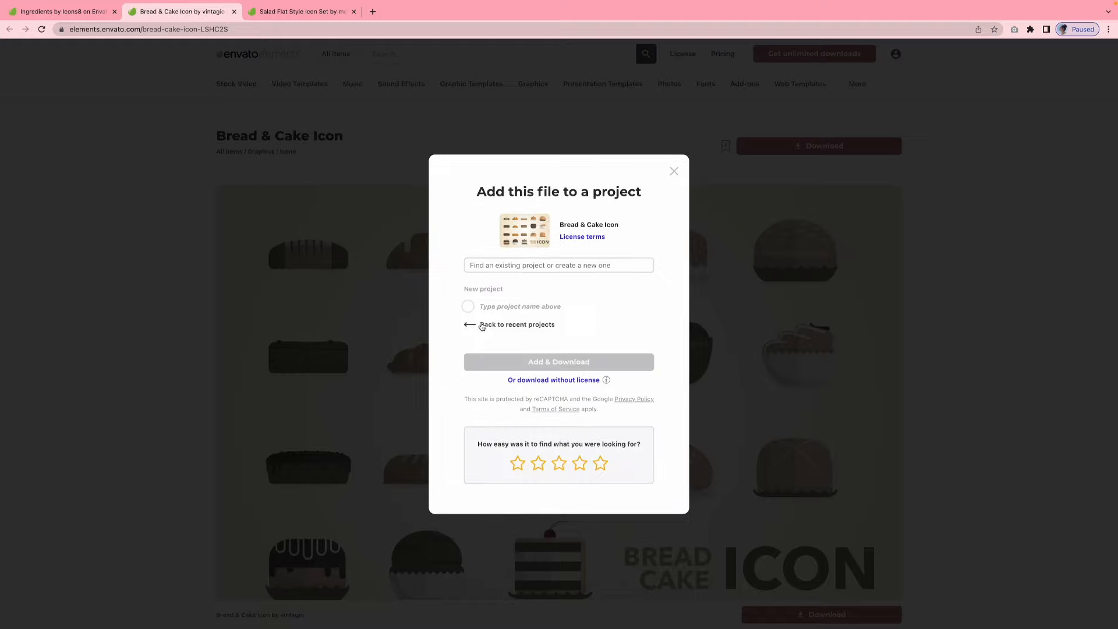
{"action": "left_click", "coordinate": [482, 326]}
{"action": "left_click", "coordinate": [467, 278]}
{"action": "left_click", "coordinate": [554, 400]}
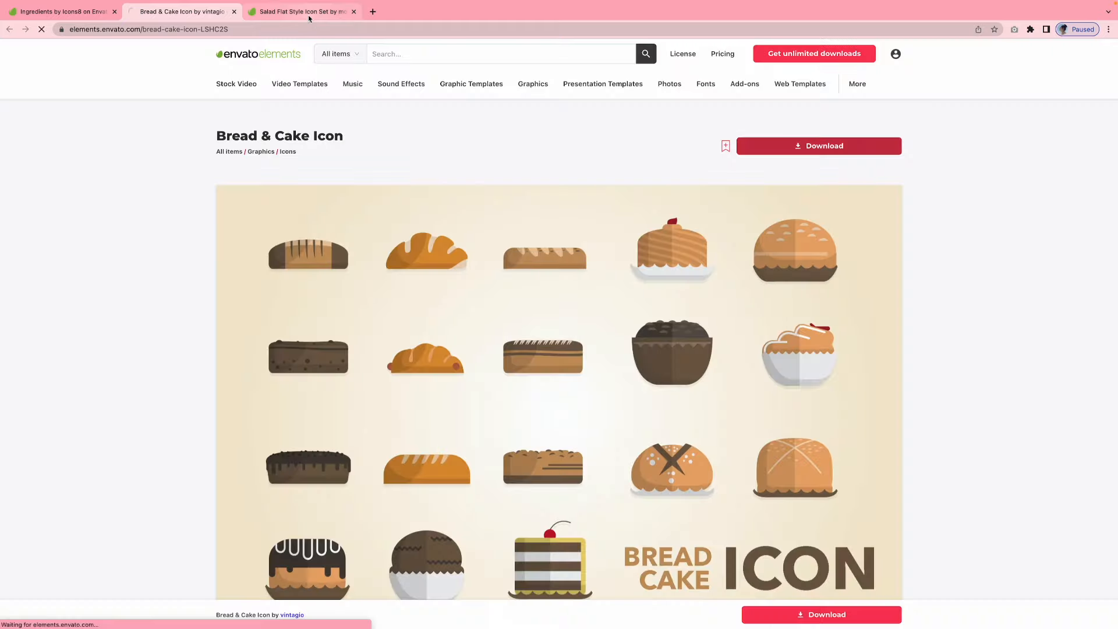
Start the downloads of the Salad Flat Style Icon Set and the Ingredients set from their item pages
{"action": "left_click", "coordinate": [303, 11]}
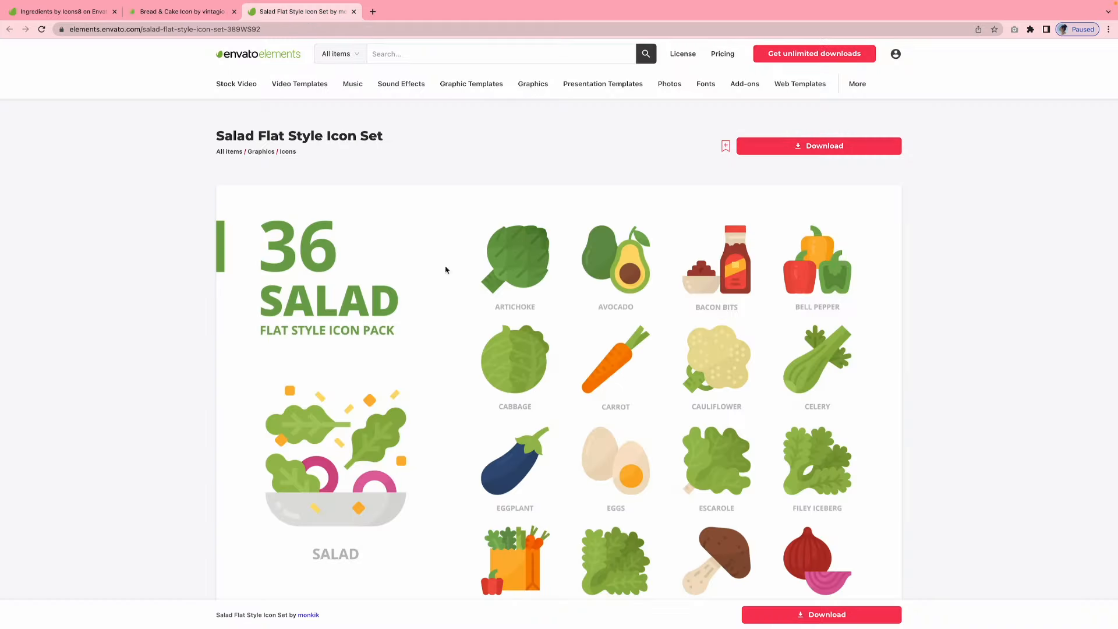
{"action": "left_click", "coordinate": [819, 145]}
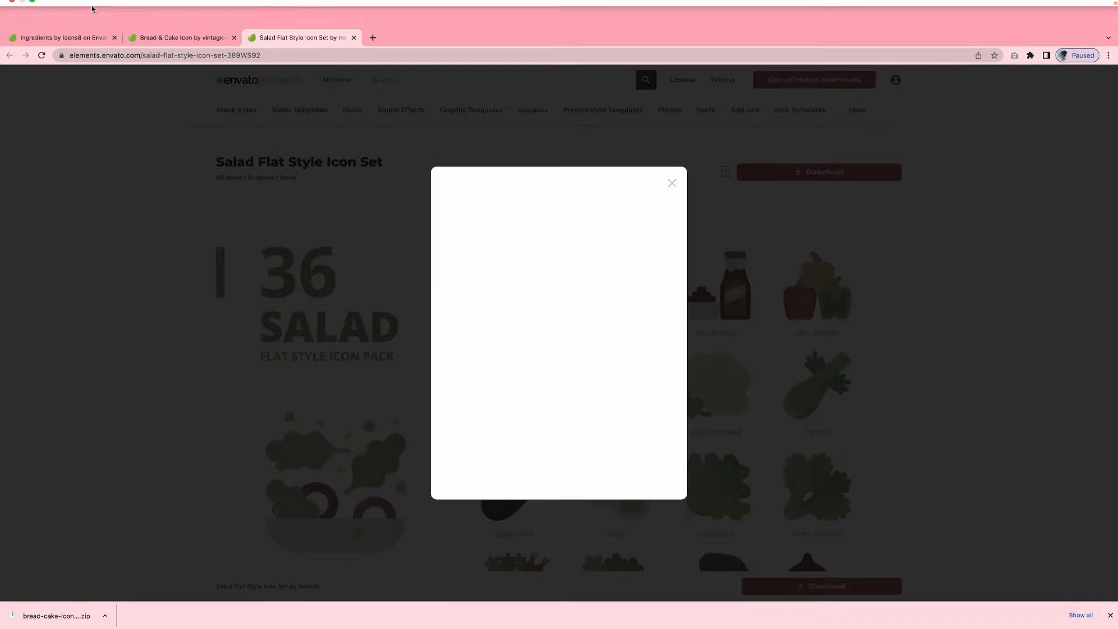
{"action": "left_click", "coordinate": [61, 11]}
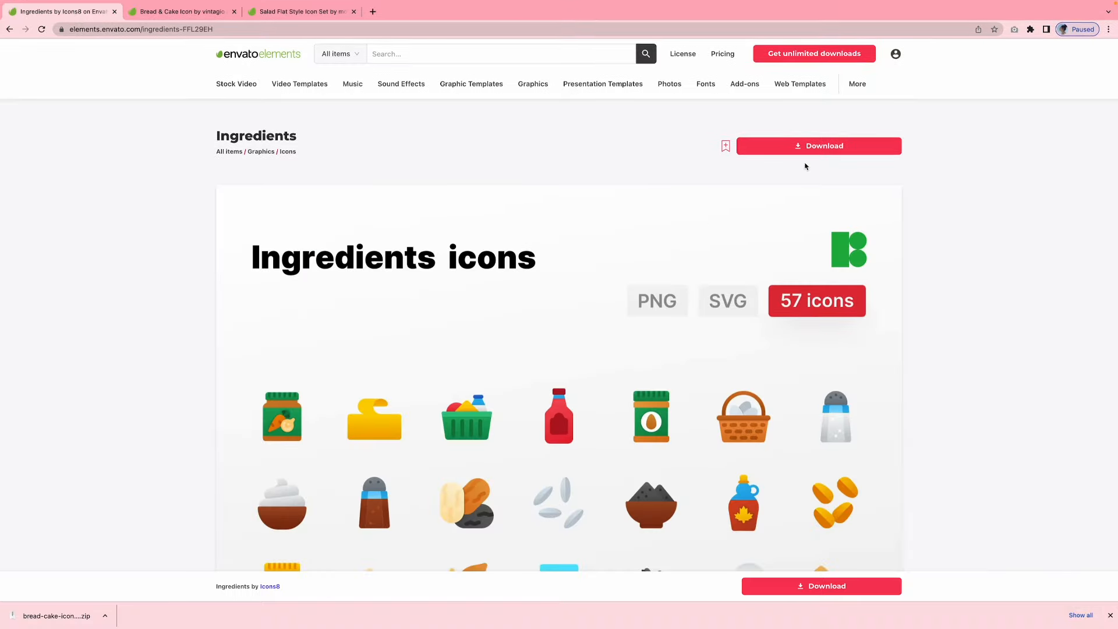
{"action": "left_click", "coordinate": [809, 151]}
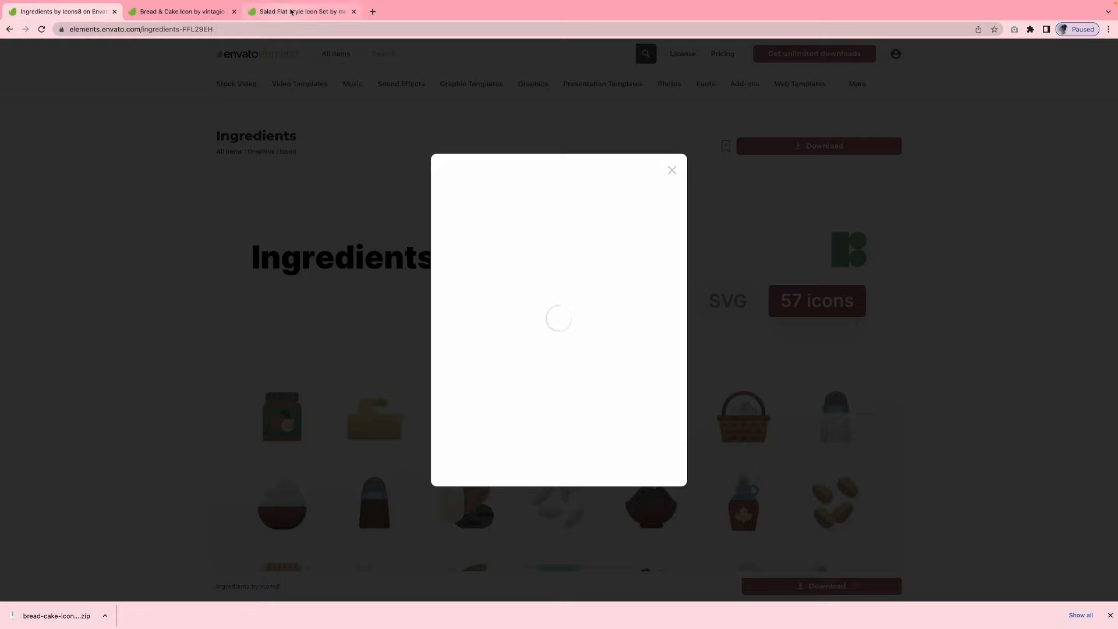
Close the Bread & Cake Icon page and download the Ingredients set under the first recent project
{"action": "left_click", "coordinate": [215, 11]}
{"action": "left_click", "coordinate": [234, 11]}
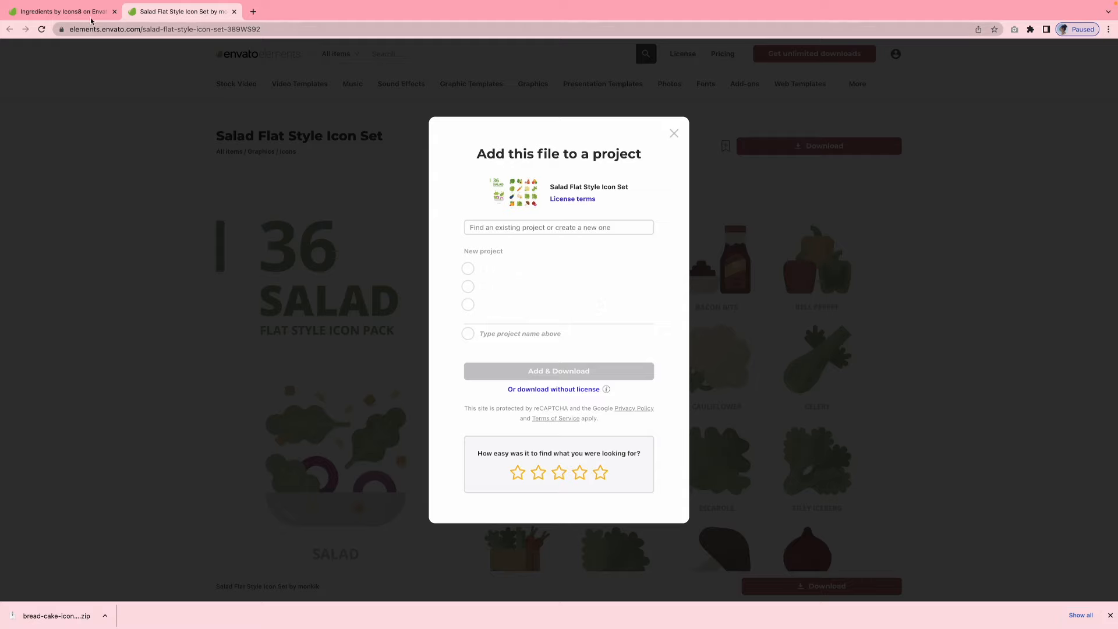
{"action": "left_click", "coordinate": [58, 11]}
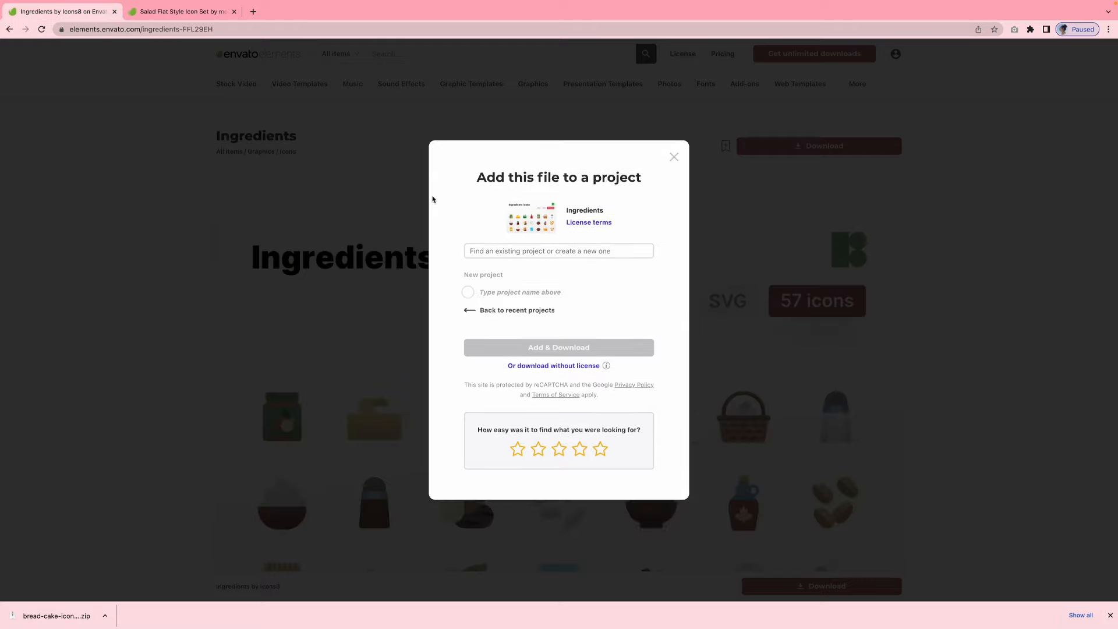
{"action": "left_click", "coordinate": [468, 310]}
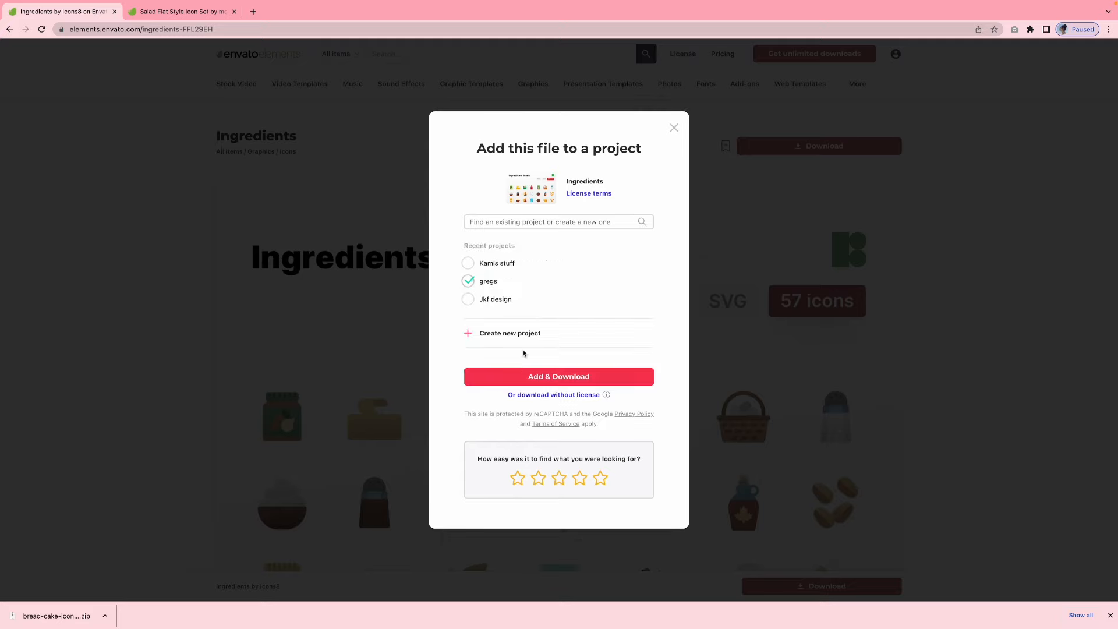
{"action": "left_click", "coordinate": [485, 266]}
{"action": "left_click", "coordinate": [565, 377]}
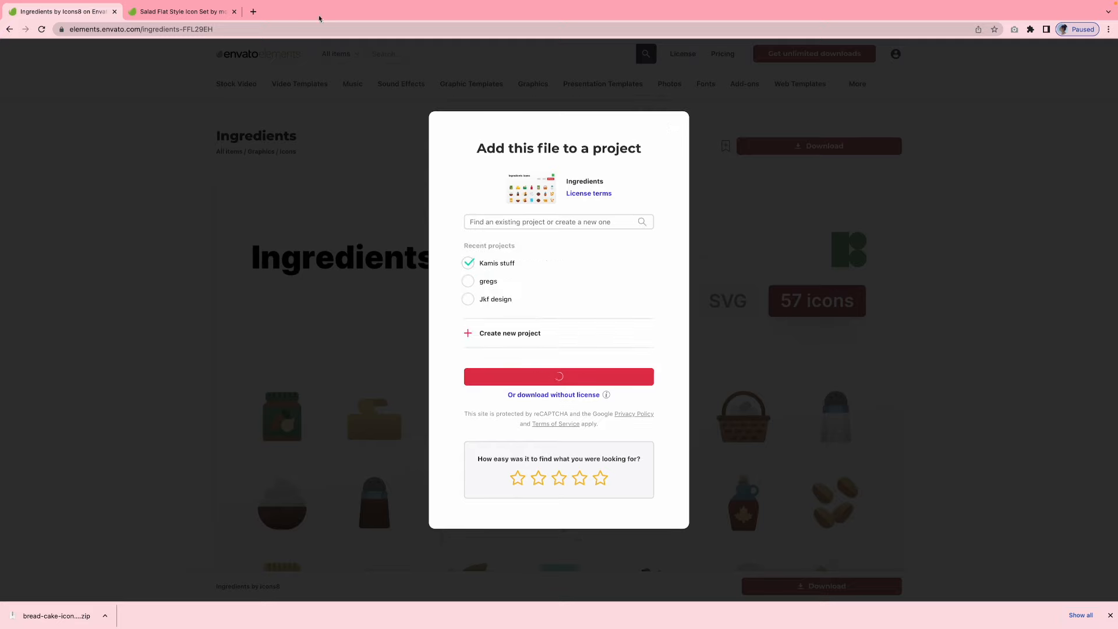
Add the Salad Flat Style Icon Set to the first recent project and download it
{"action": "left_click", "coordinate": [171, 11]}
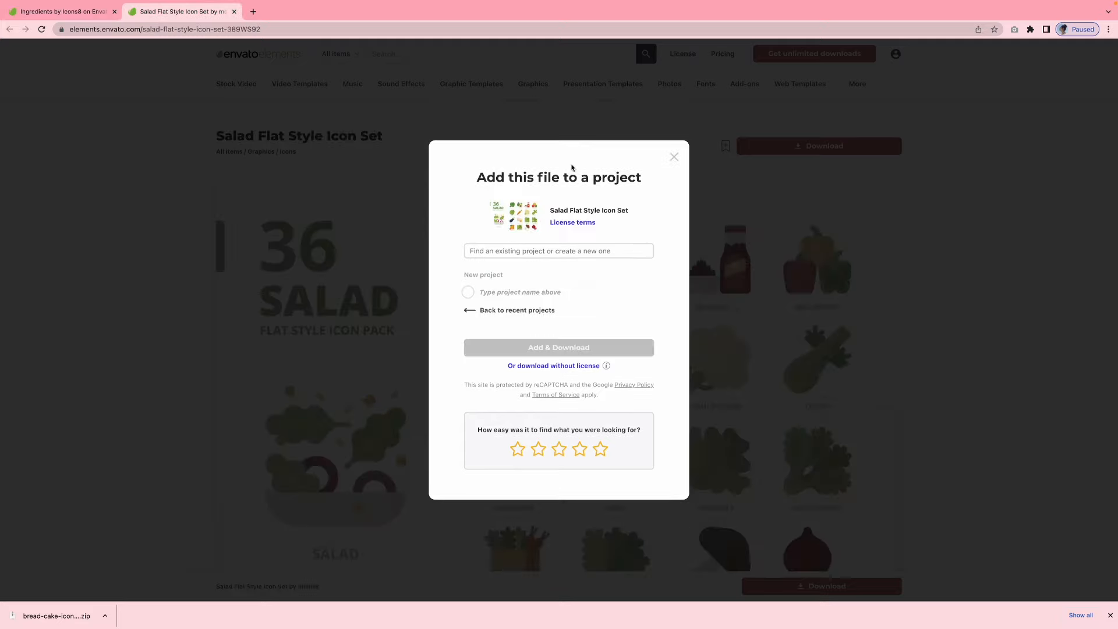
{"action": "left_click", "coordinate": [468, 309]}
{"action": "left_click", "coordinate": [471, 264]}
{"action": "left_click", "coordinate": [560, 373]}
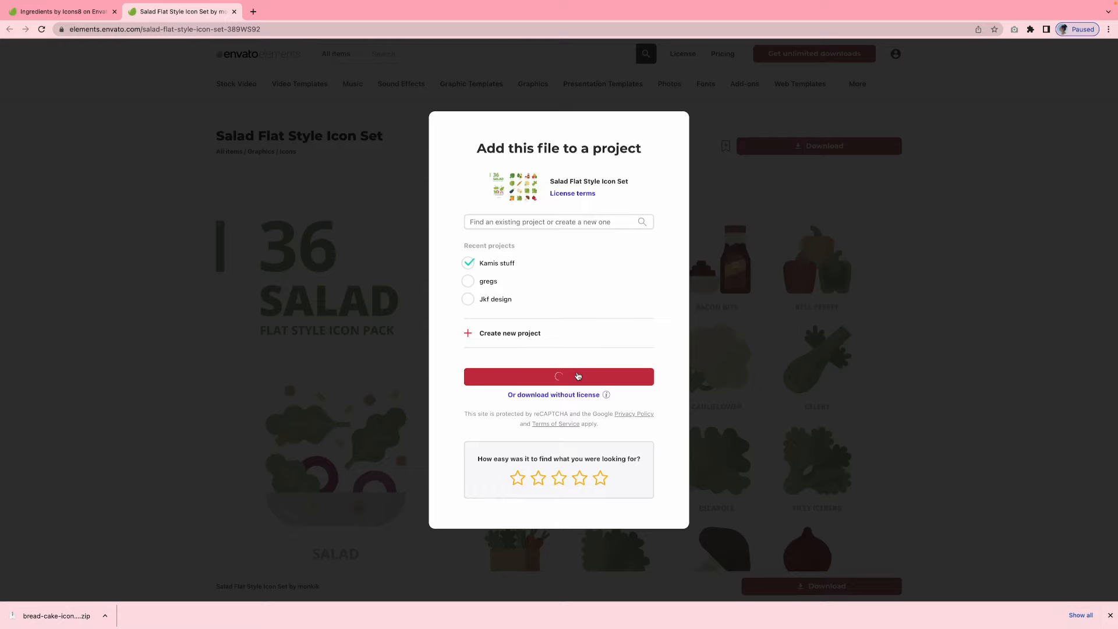
Take the browser out of full screen and create a new folder on the desktop
{"action": "mouse_move", "coordinate": [2, 4]}
{"action": "left_click", "coordinate": [32, 18]}
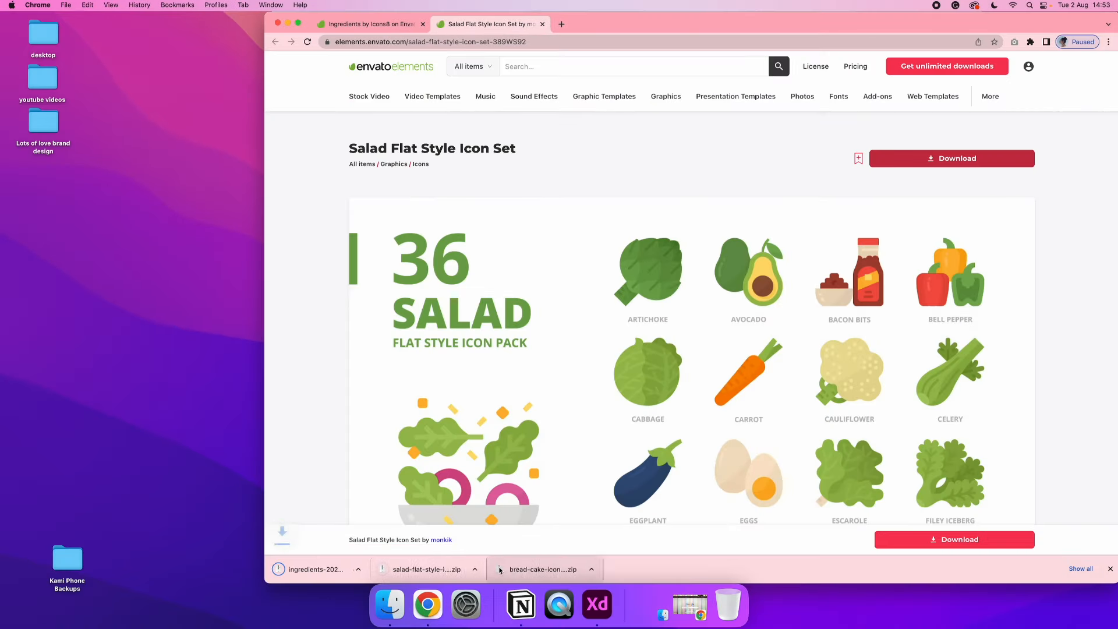
{"action": "right_click", "coordinate": [183, 432]}
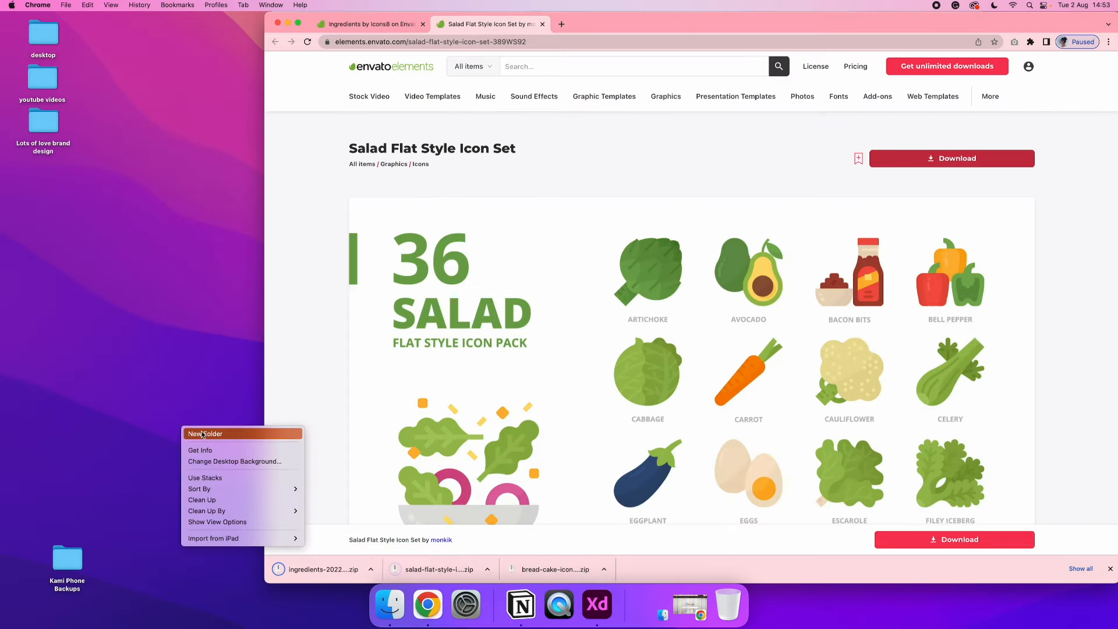
{"action": "left_click", "coordinate": [220, 430]}
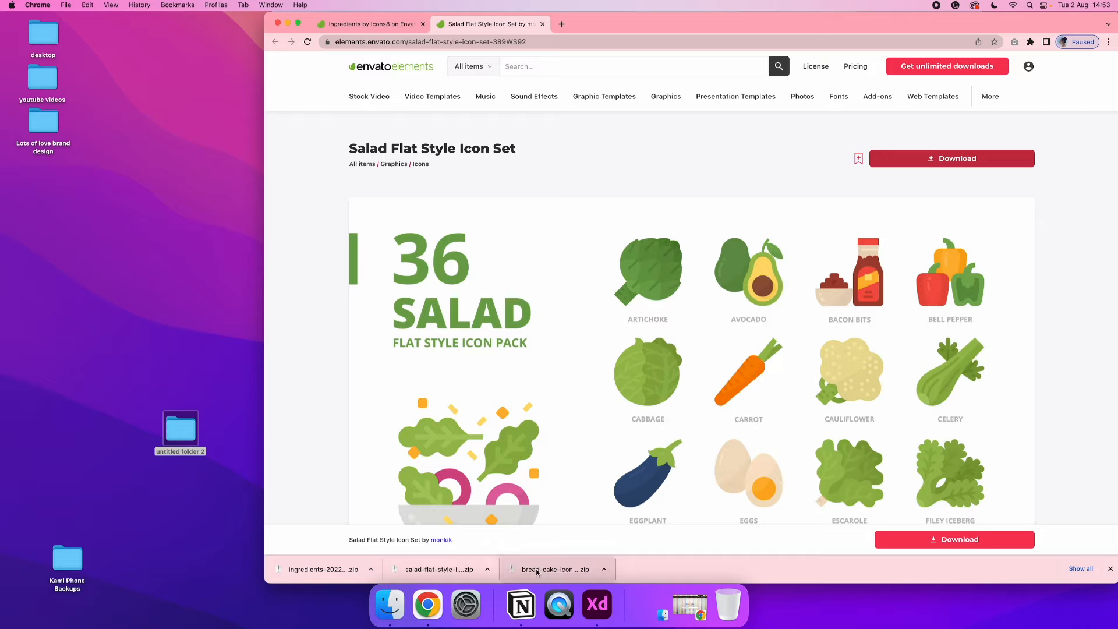
Move the downloaded bread-cake, salad and ingredients archives into the new desktop folder and close both Envato Elements pages
{"action": "left_click_drag", "start_coordinate": [188, 442], "coordinate": [175, 432]}
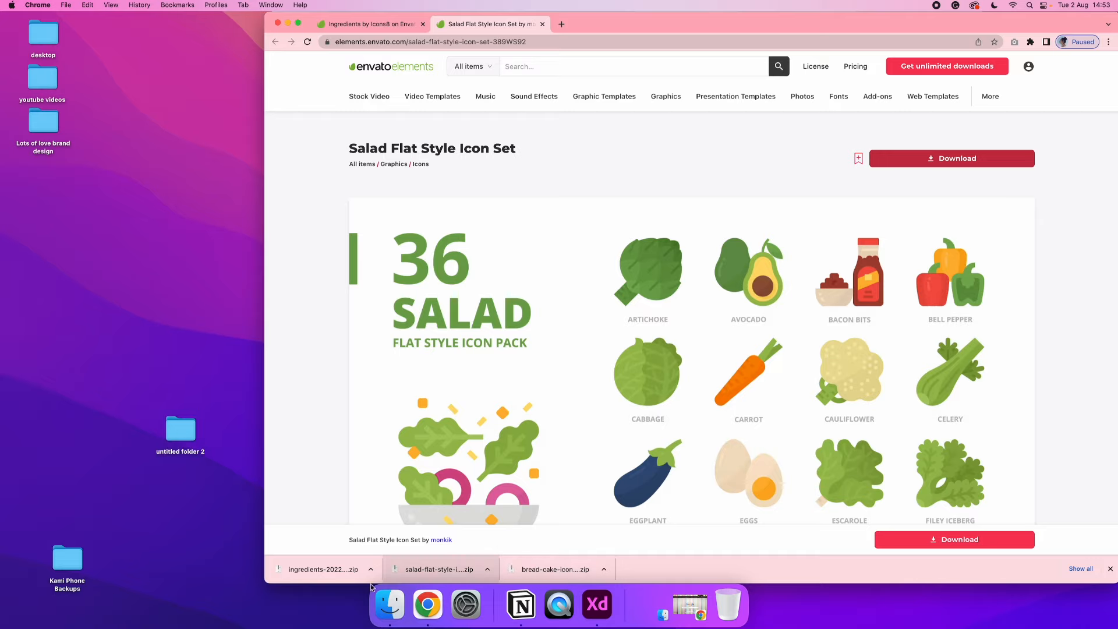
{"action": "left_click_drag", "start_coordinate": [324, 571], "coordinate": [184, 421]}
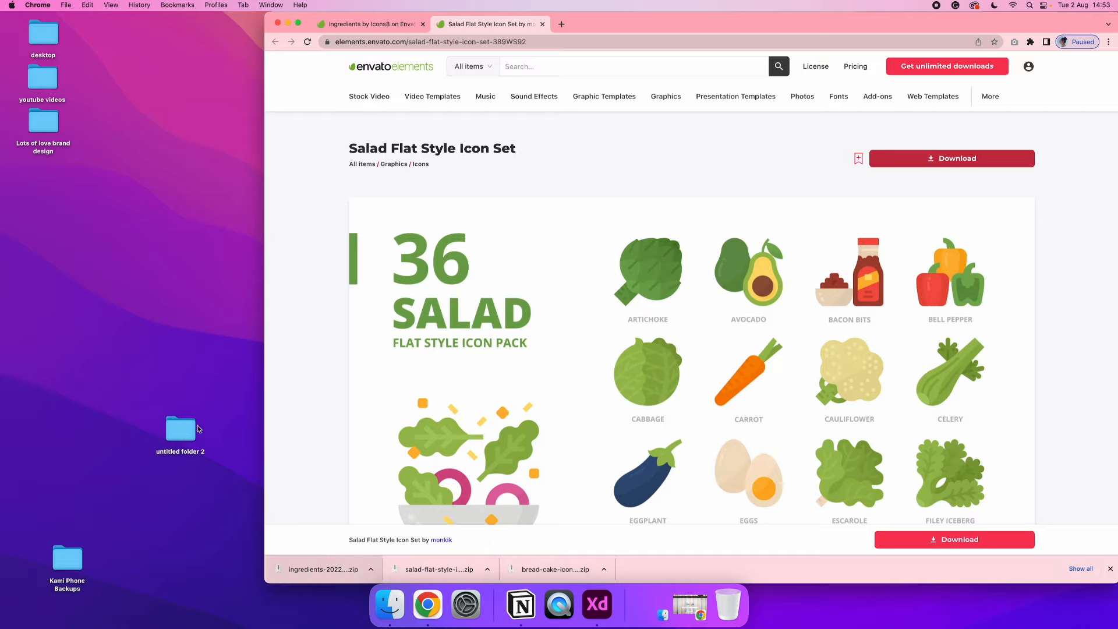
{"action": "left_click", "coordinate": [541, 24]}
{"action": "left_click", "coordinate": [422, 23]}
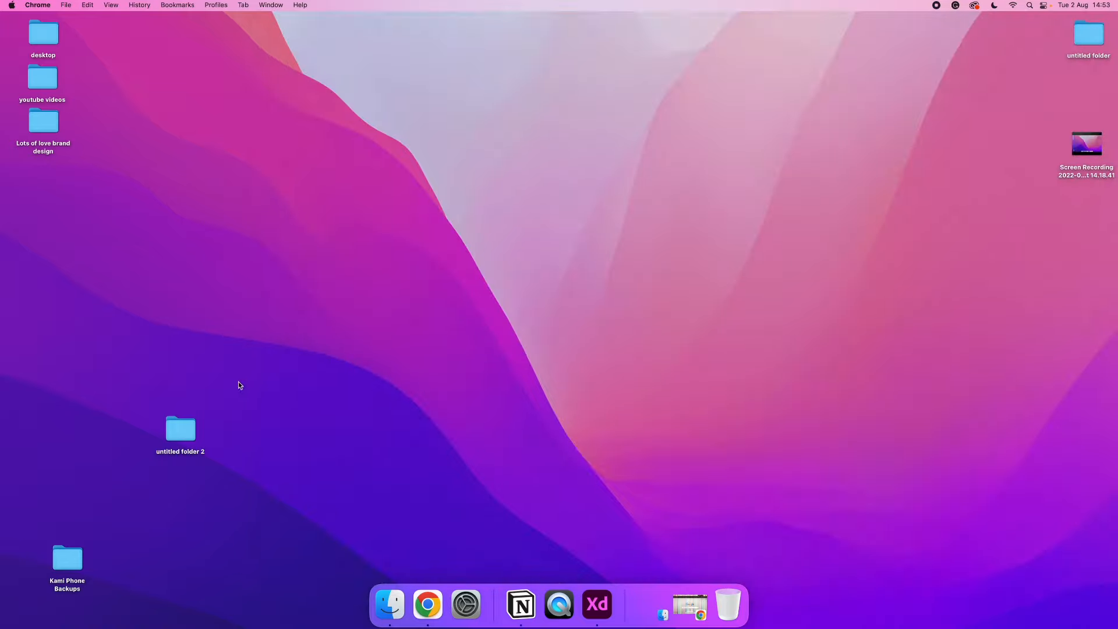
Open the new desktop folder and extract the bread-cake, ingredients and salad zip archives
{"action": "double_click", "coordinate": [191, 428]}
{"action": "double_click", "coordinate": [577, 252]}
{"action": "double_click", "coordinate": [646, 259]}
{"action": "double_click", "coordinate": [701, 257]}
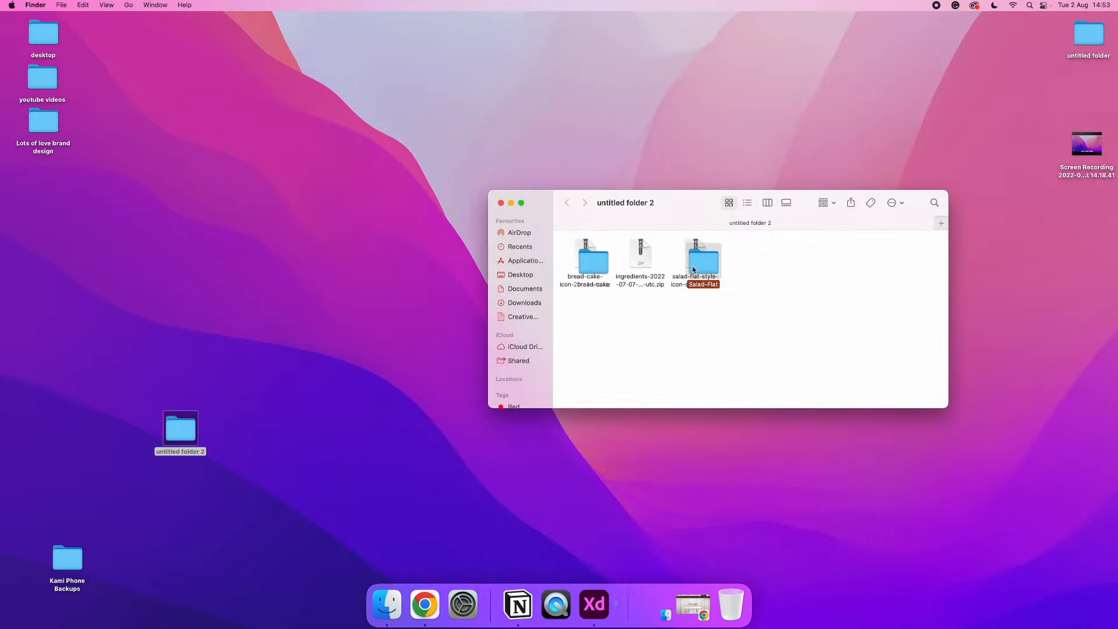
{"action": "double_click", "coordinate": [646, 260]}
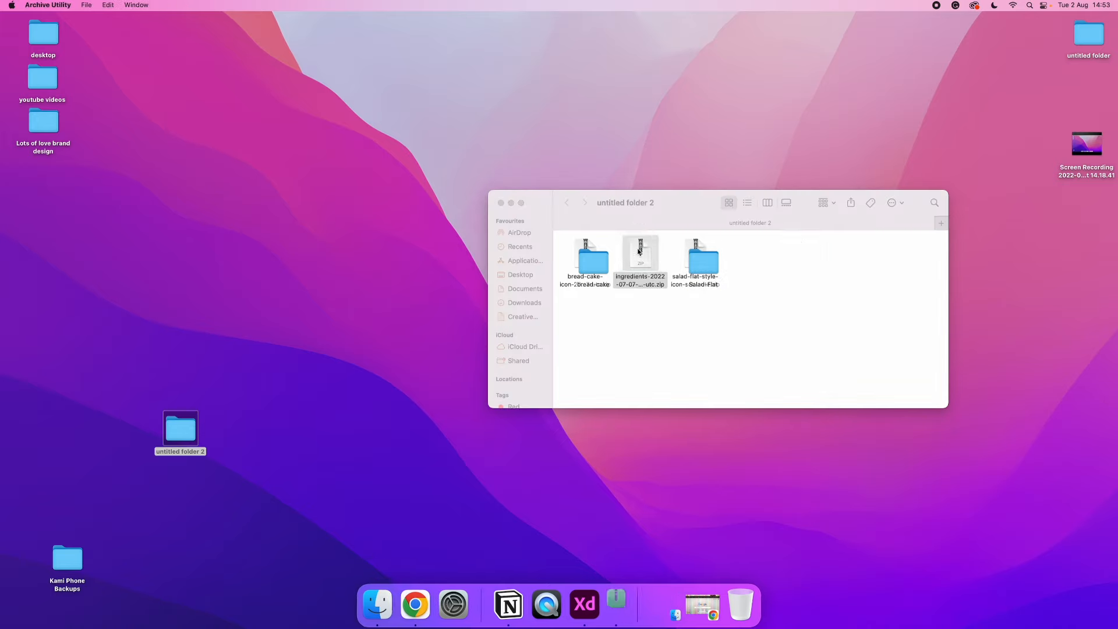
Arrange the extracted bread-cake, ingredients and Salad-Flat folders in a row below the zip archives
{"action": "left_click", "coordinate": [697, 272]}
{"action": "left_click", "coordinate": [646, 260], "text": "super"}
{"action": "left_click", "coordinate": [591, 257], "text": "super"}
{"action": "left_click_drag", "start_coordinate": [591, 257], "coordinate": [585, 324]}
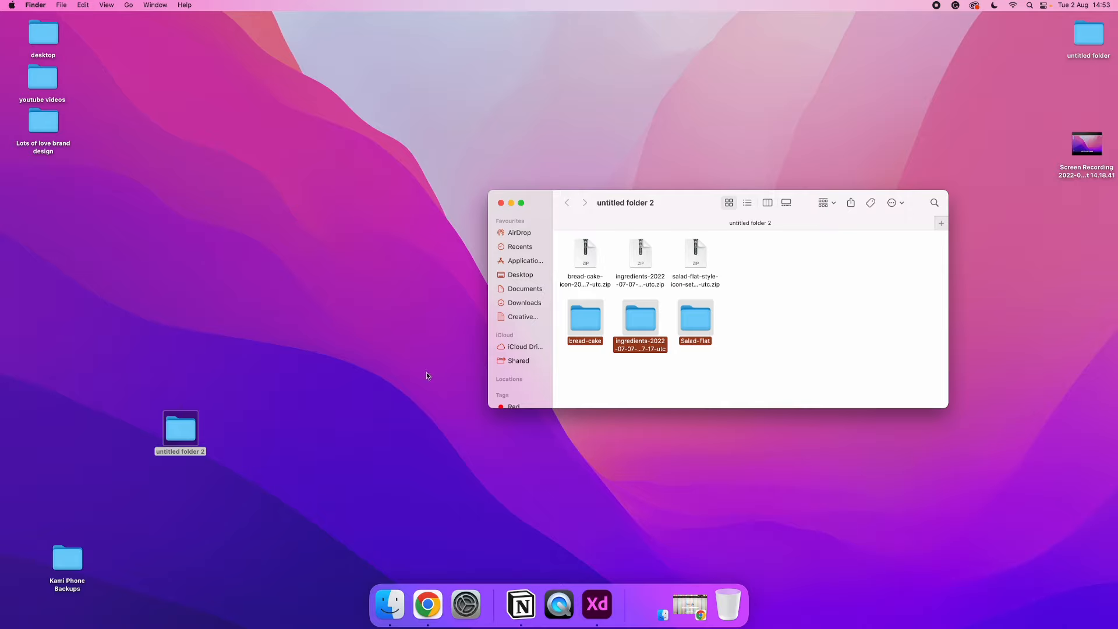
Switch to Adobe XD, create a document with an iPhone 13, 12 Pro Max artboard, and place the folder window beside the artboard
{"action": "left_click", "coordinate": [597, 604]}
{"action": "left_click", "coordinate": [450, 276]}
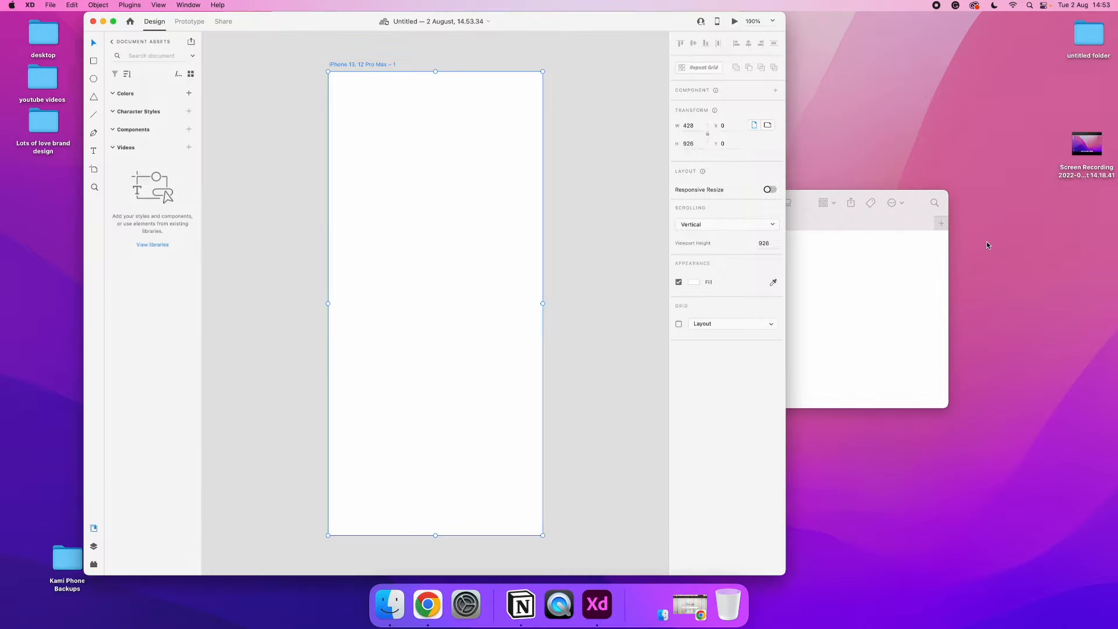
{"action": "left_click", "coordinate": [850, 259]}
{"action": "left_click_drag", "start_coordinate": [685, 208], "coordinate": [804, 225]}
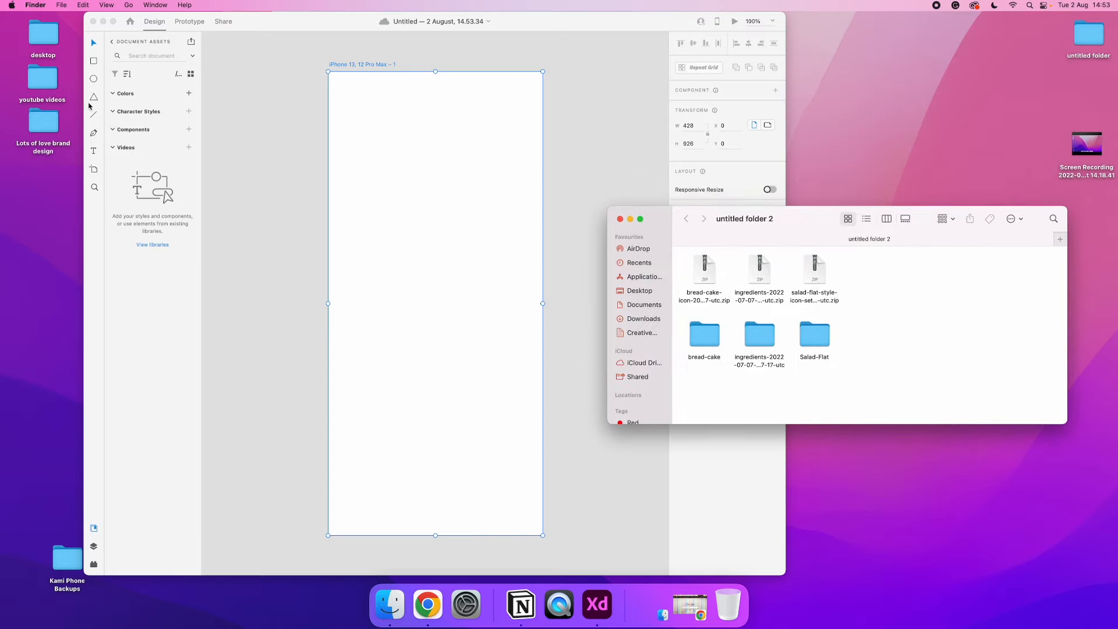
Switch to Chrome, close the striped-theme window and open the bookmarked Envato Elements site in a new pink-theme window
{"action": "left_click", "coordinate": [427, 604]}
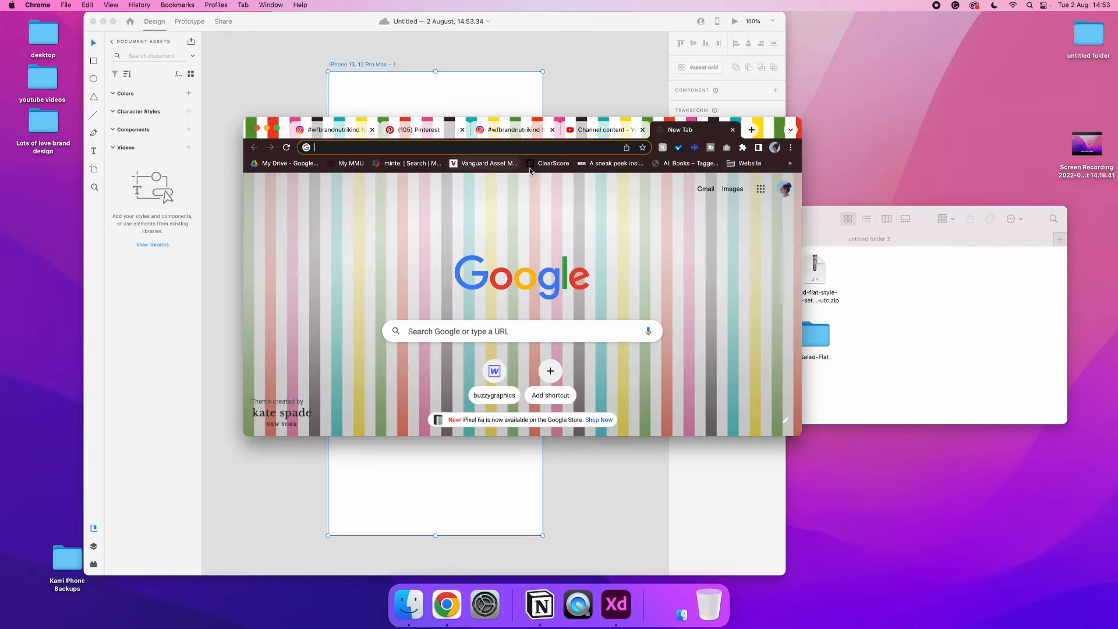
{"action": "left_click", "coordinate": [266, 129]}
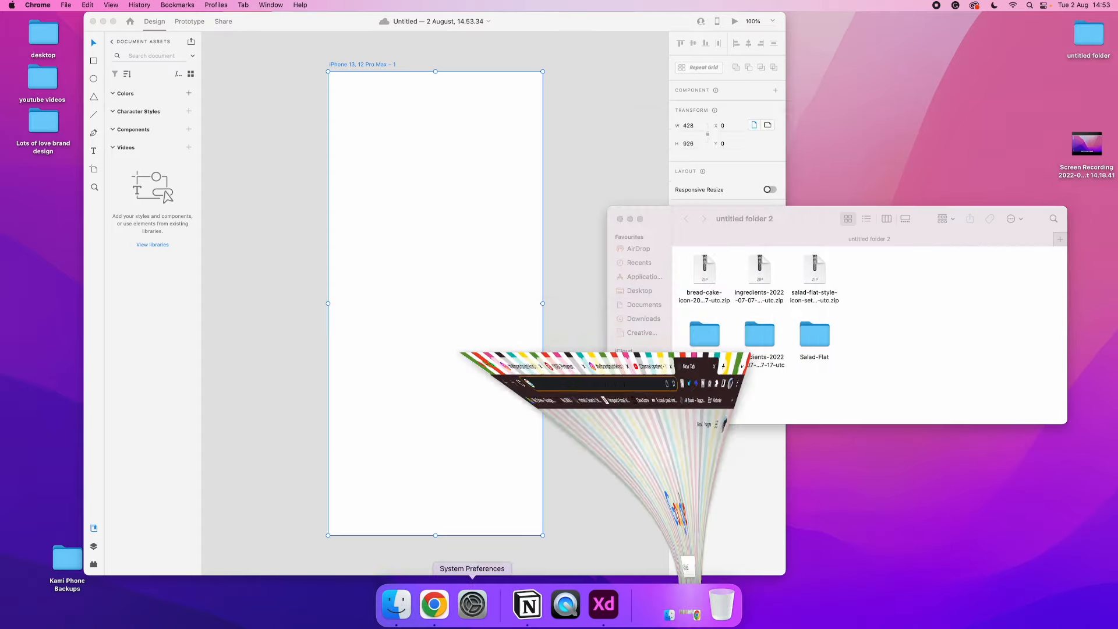
{"action": "right_click", "coordinate": [427, 604]}
{"action": "left_click", "coordinate": [469, 470]}
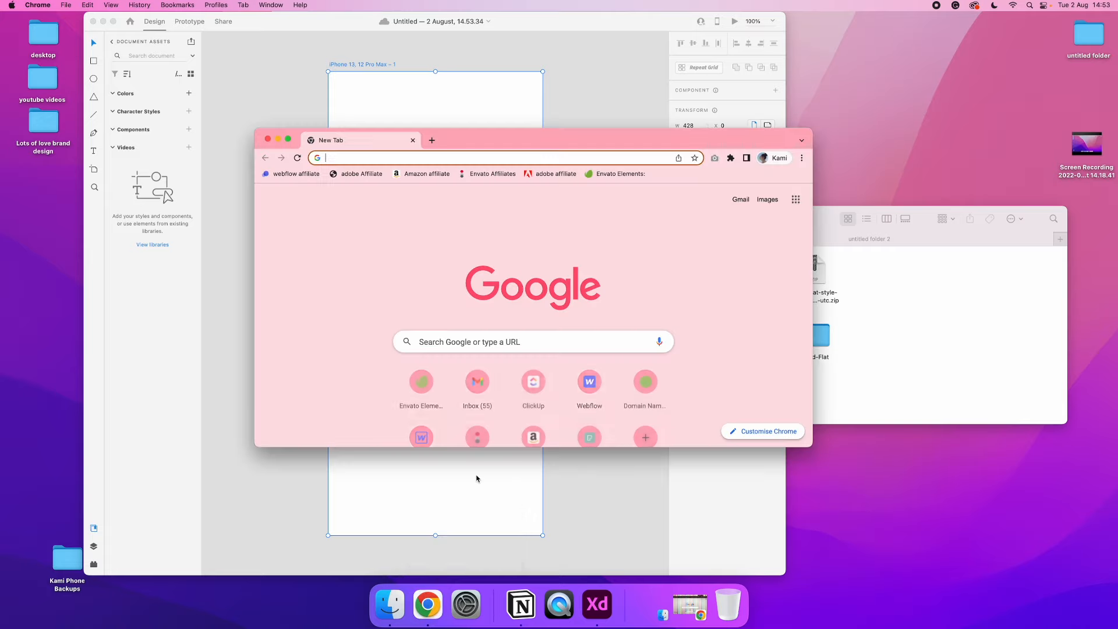
{"action": "left_click", "coordinate": [616, 176]}
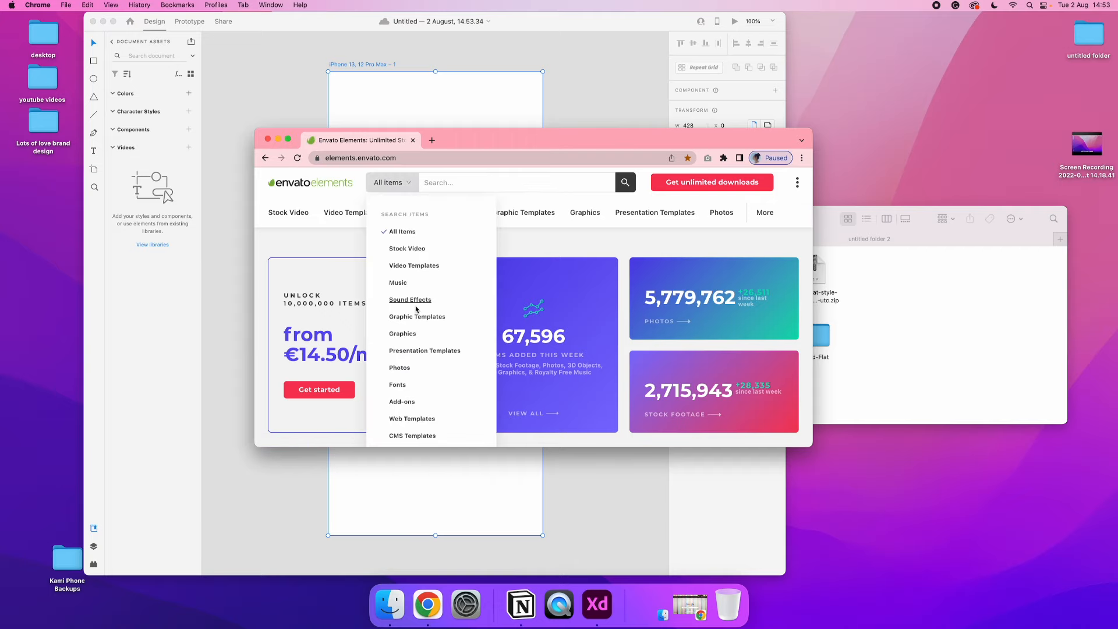
Search the Graphics category for "sandwich", refining the query to "sandwich person" in the full-screen browser
{"action": "left_click", "coordinate": [403, 334]}
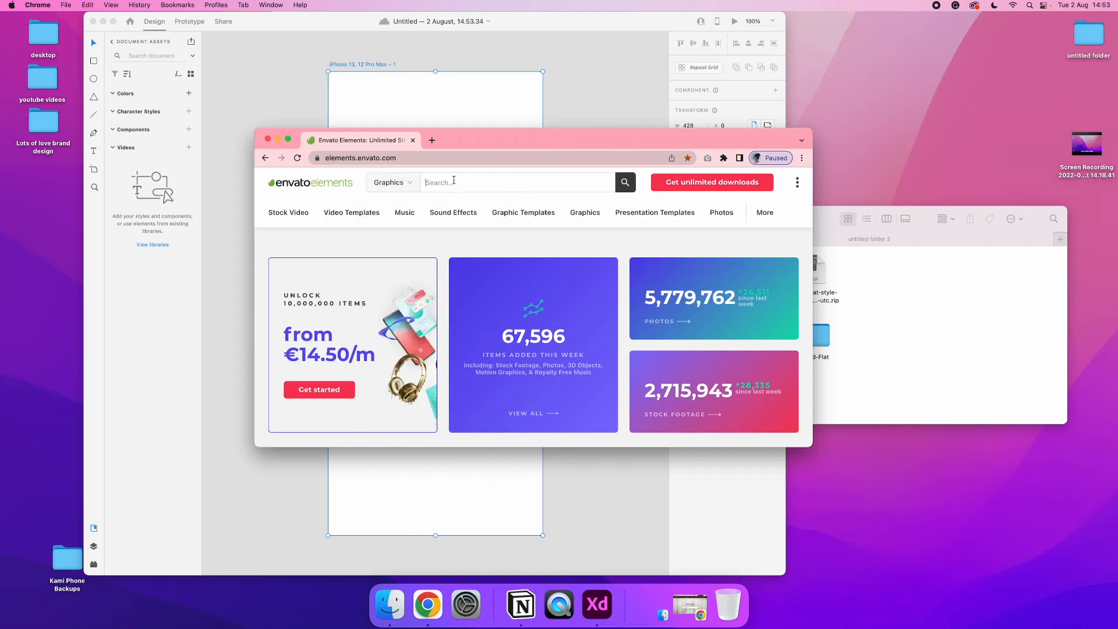
{"action": "type", "text": "sandwich"}
{"action": "key", "text": "Return"}
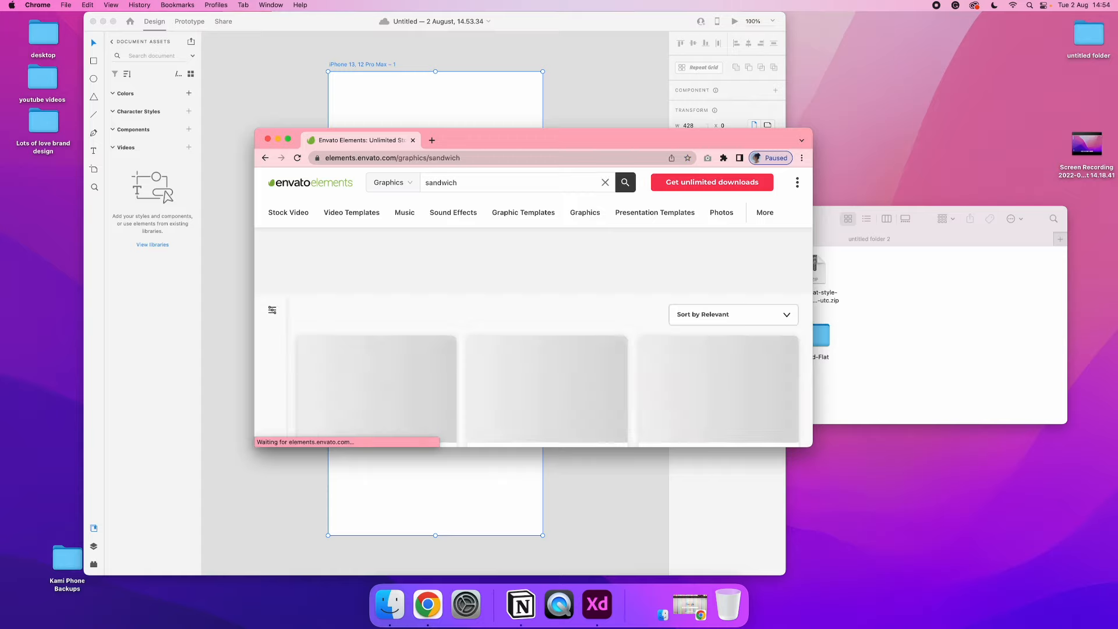
{"action": "left_click", "coordinate": [288, 140]}
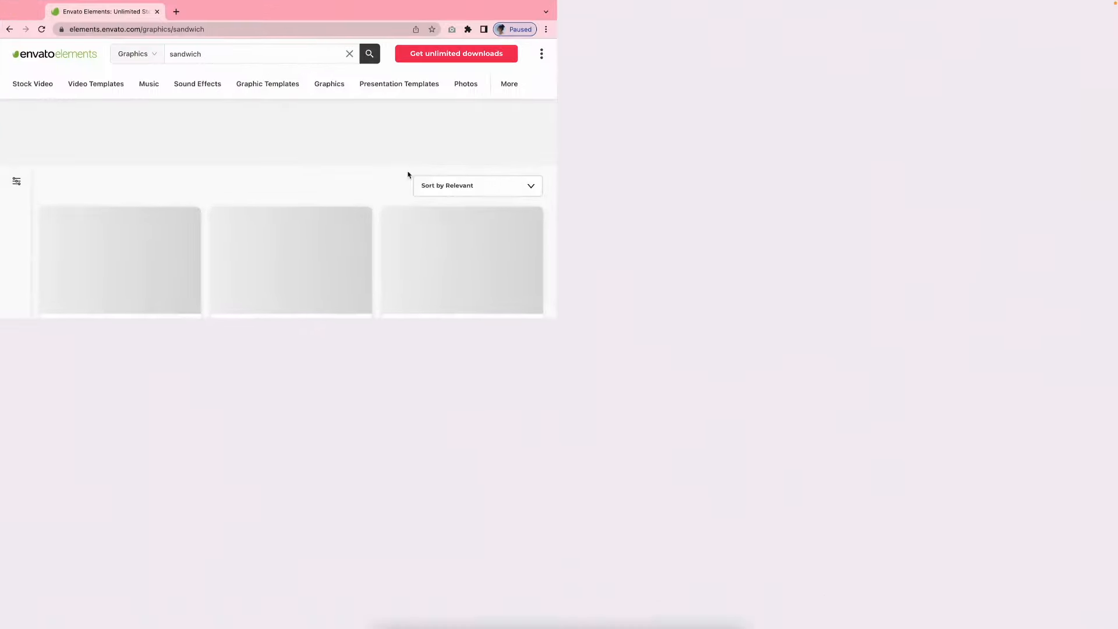
{"action": "type", "text": "person"}
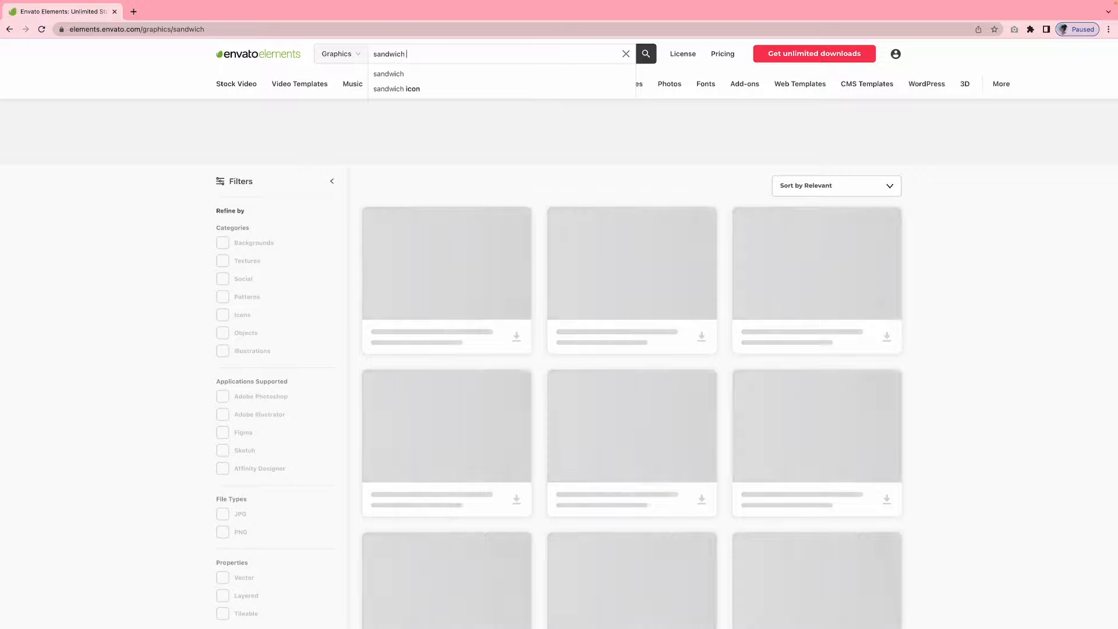
{"action": "key", "text": "Return"}
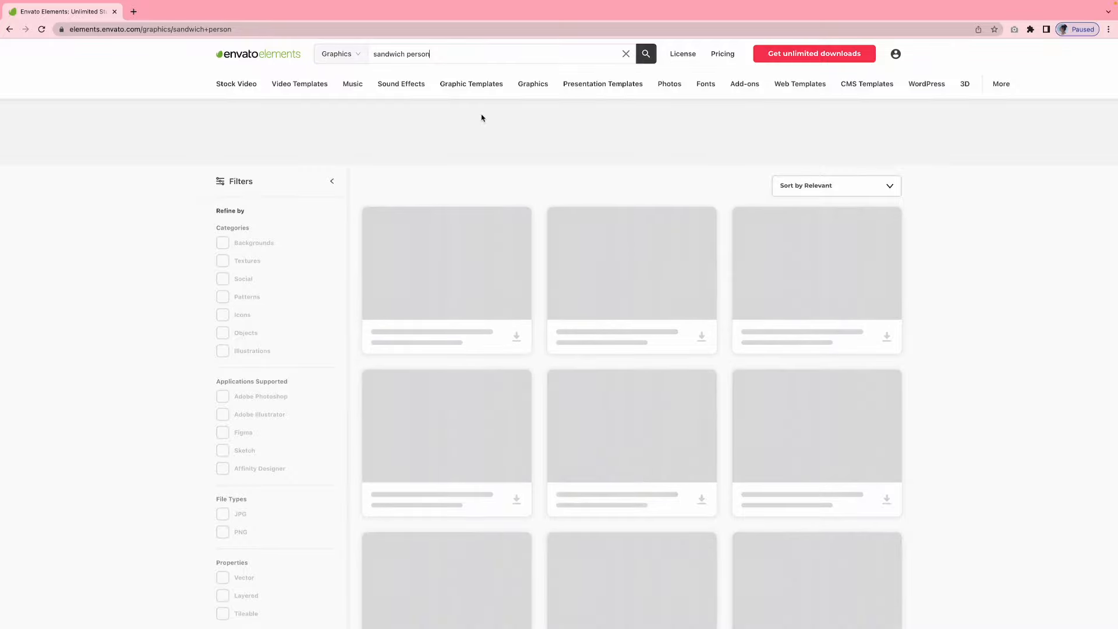
Examine the sandwich person graphics results for an illustration that suits the design
{"action": "left_click", "coordinate": [31, 21]}
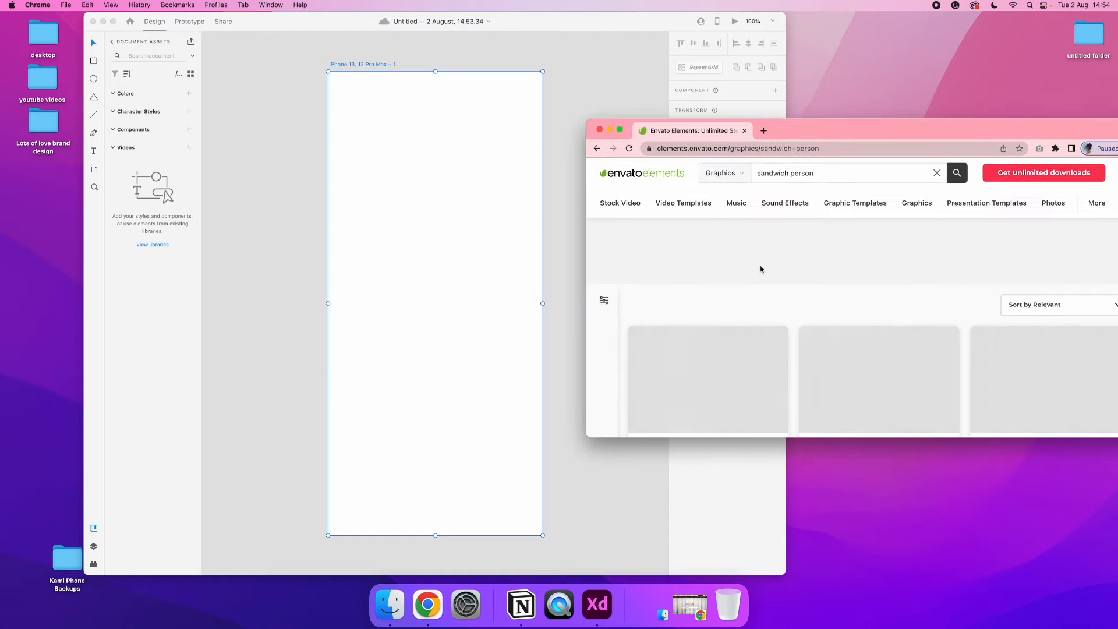
{"action": "left_click", "coordinate": [470, 256]}
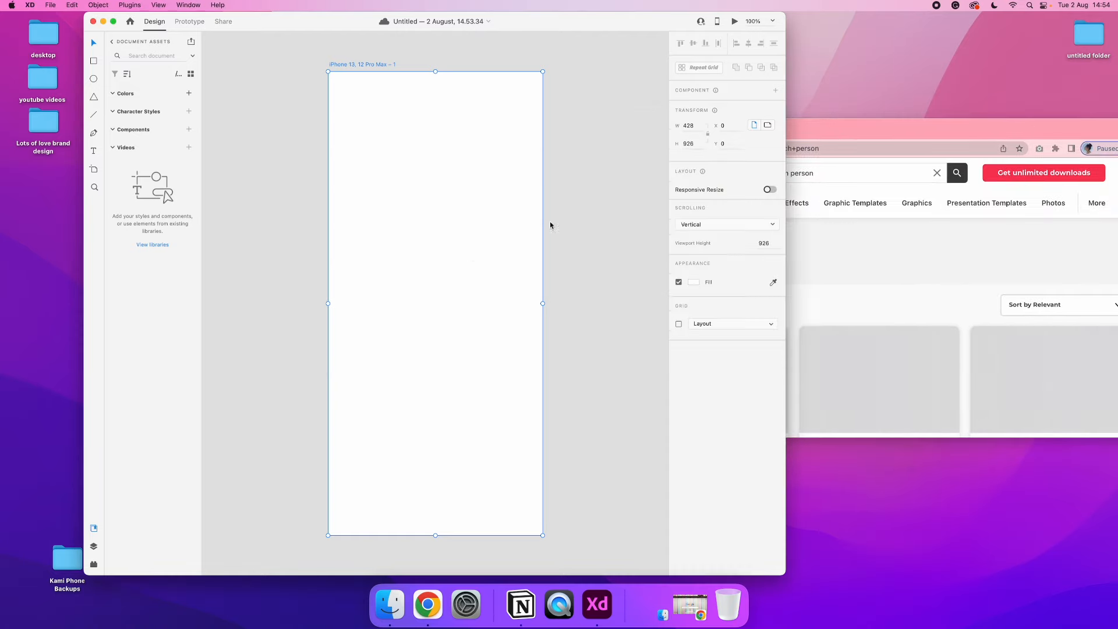
{"action": "left_click", "coordinate": [911, 123]}
{"action": "scroll", "coordinate": [835, 247], "scroll_direction": "down", "scroll_amount": 1}
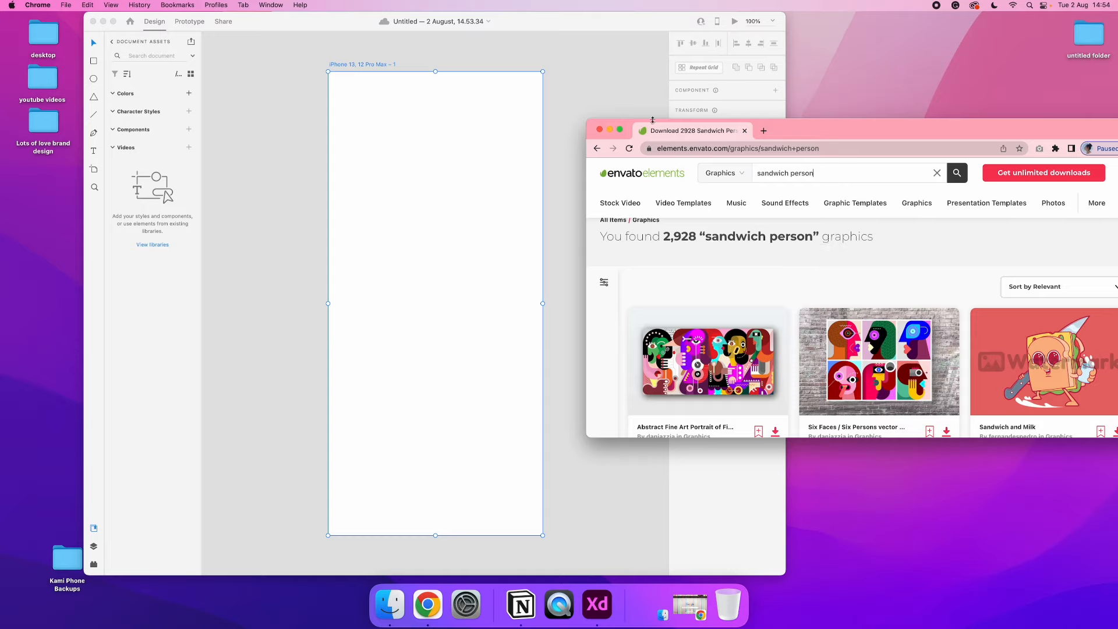
{"action": "left_click", "coordinate": [620, 131]}
{"action": "scroll", "coordinate": [549, 201], "scroll_direction": "down", "scroll_amount": 6}
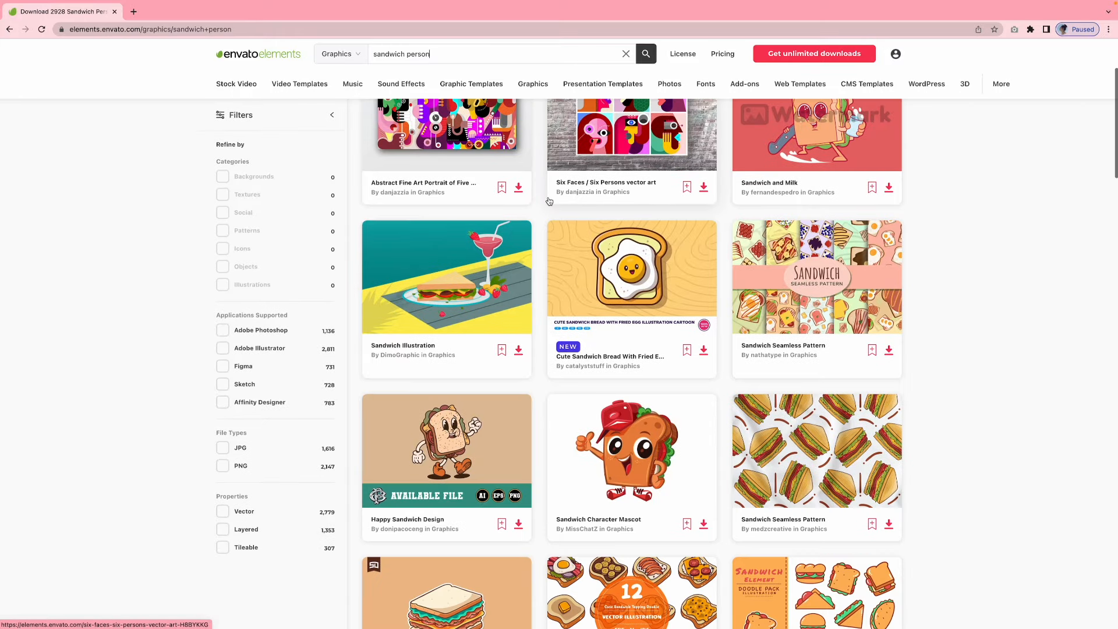
{"action": "scroll", "coordinate": [549, 201], "scroll_direction": "down", "scroll_amount": 5}
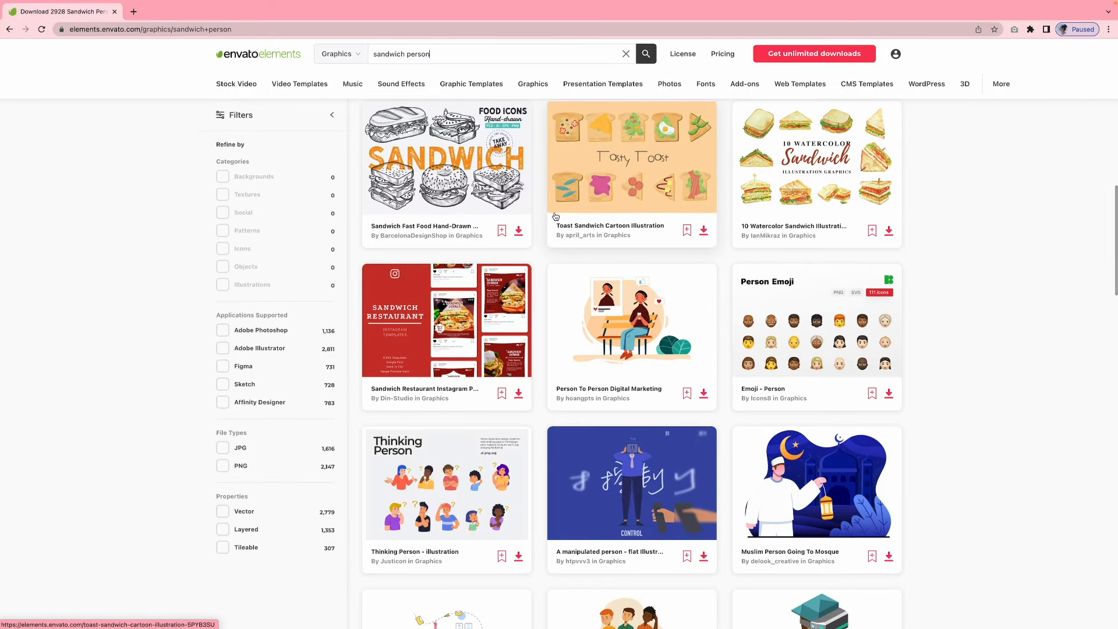
{"action": "scroll", "coordinate": [534, 313], "scroll_direction": "down", "scroll_amount": 4}
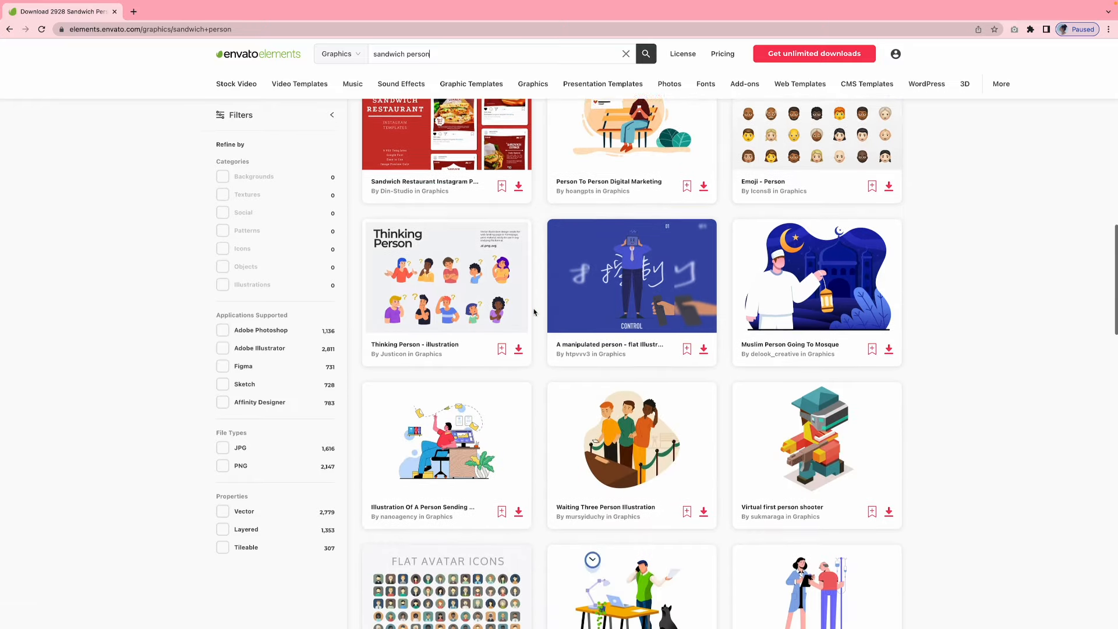
{"action": "scroll", "coordinate": [534, 312], "scroll_direction": "down", "scroll_amount": 5}
{"action": "scroll", "coordinate": [534, 313], "scroll_direction": "up", "scroll_amount": 20}
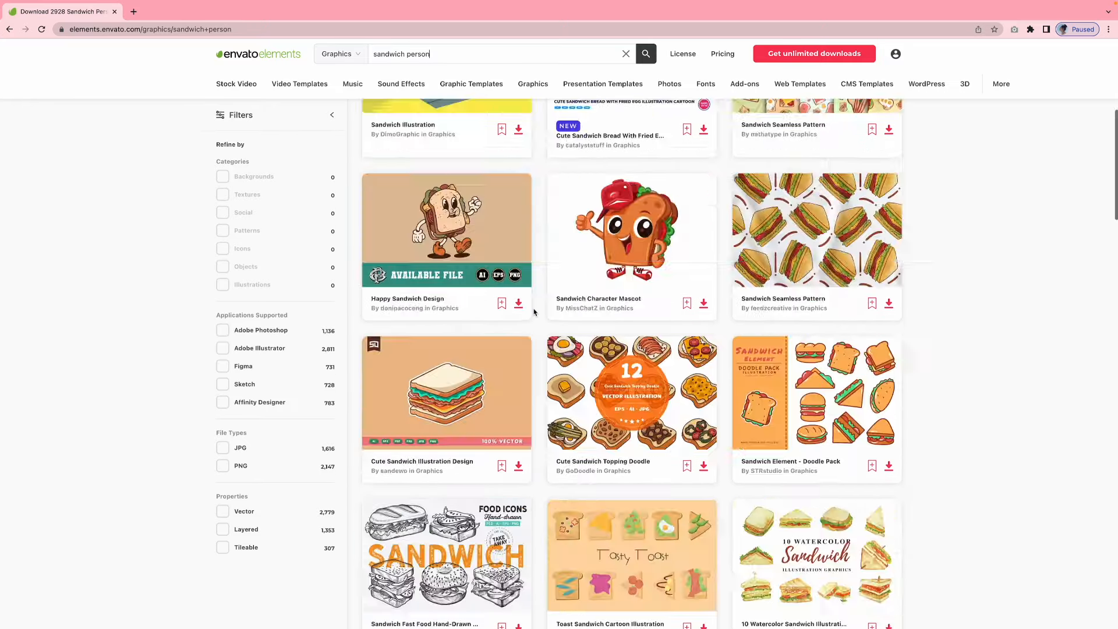
Replace the search query with "bakery" and run it in the Graphics category
{"action": "triple_click", "coordinate": [400, 58]}
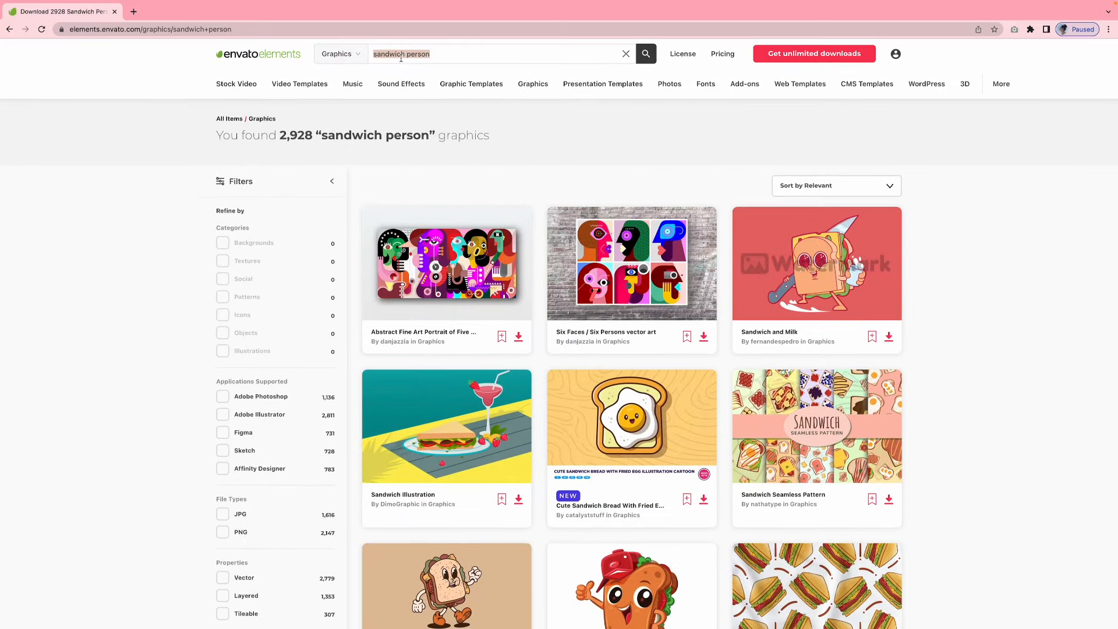
{"action": "type", "text": "bakery"}
{"action": "key", "text": "Return"}
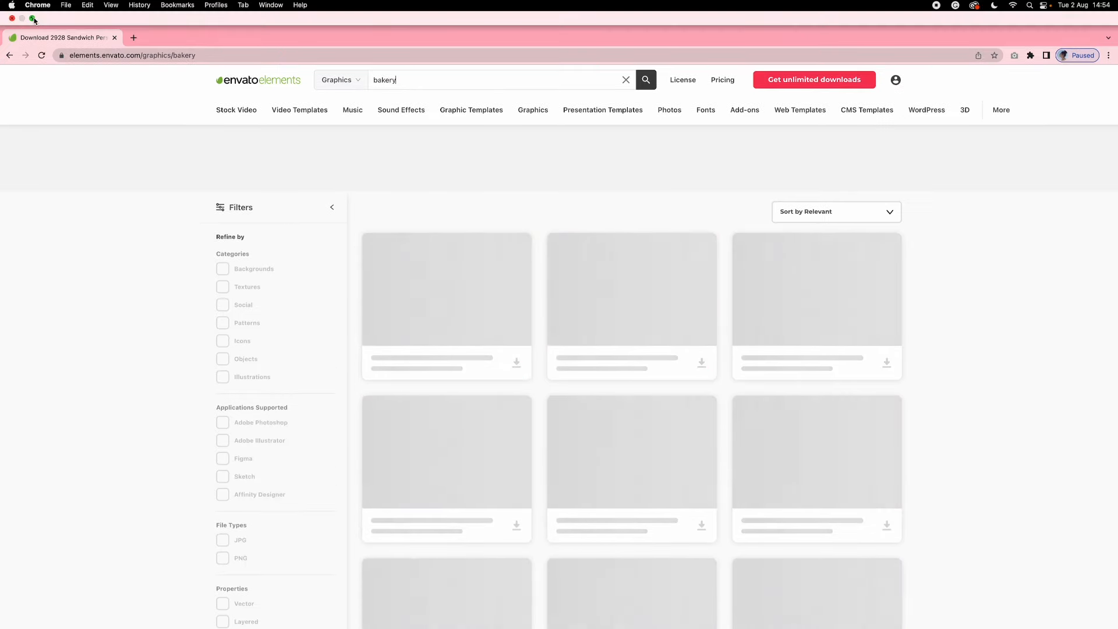
Switch to Adobe XD and draw a rectangle about 356 by 43 across the upper part of the artboard
{"action": "left_click", "coordinate": [33, 19]}
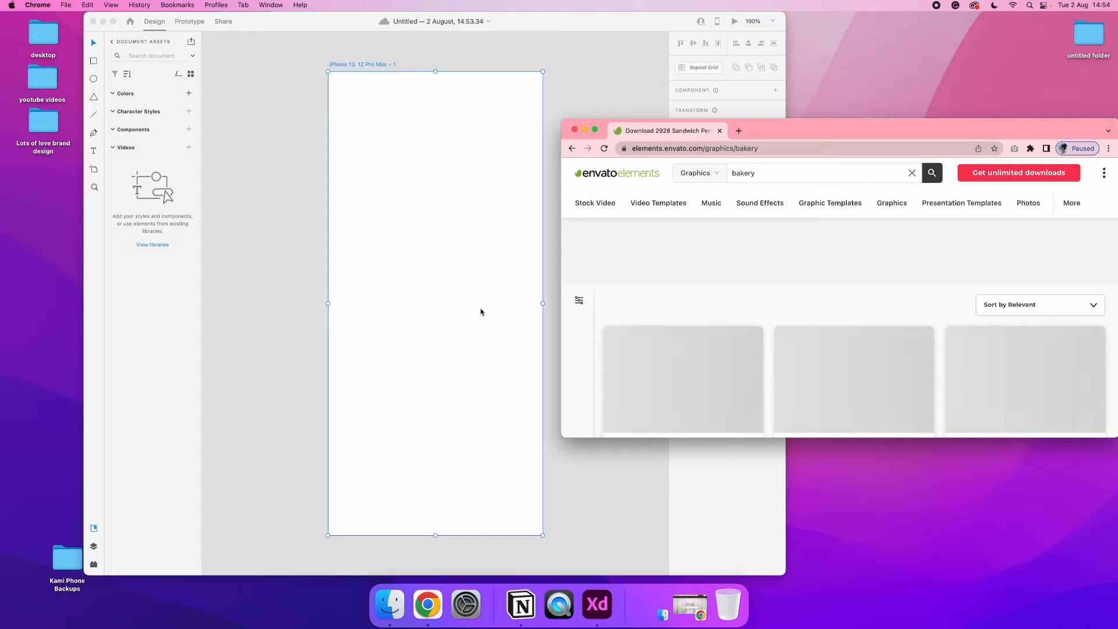
{"action": "left_click", "coordinate": [401, 252]}
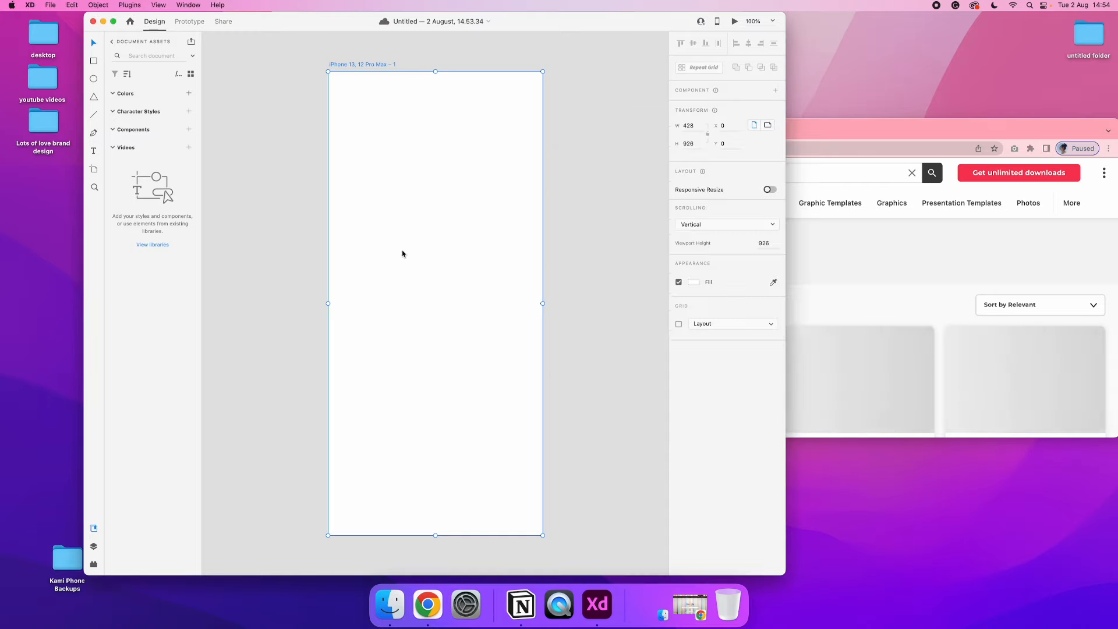
{"action": "key", "text": "r"}
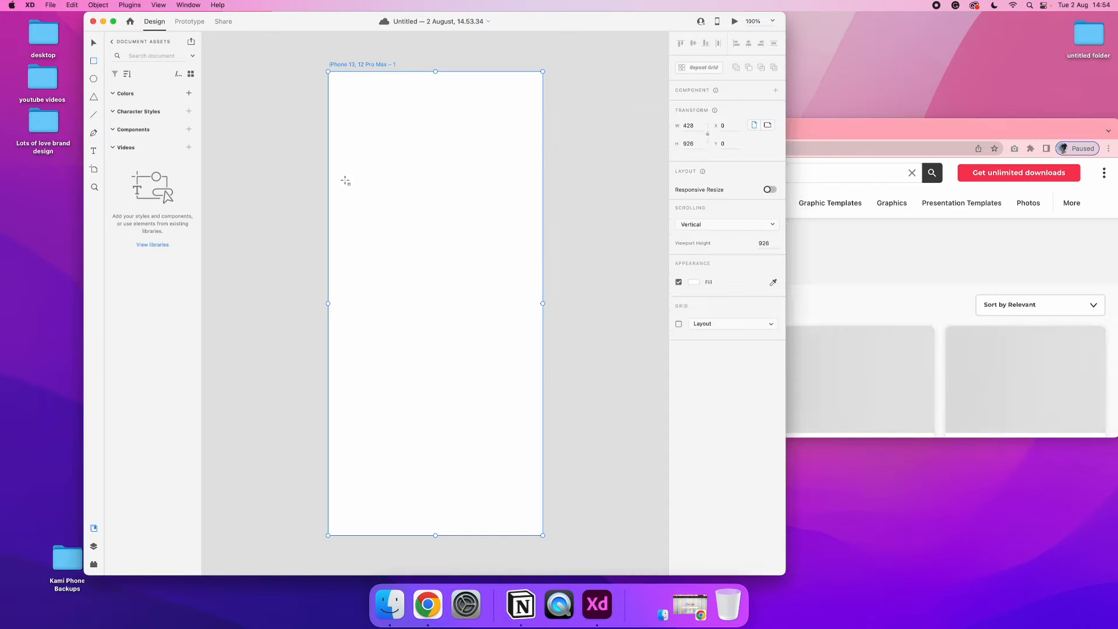
{"action": "mouse_move", "coordinate": [345, 180]}
{"action": "left_mouse_down"}
{"action": "mouse_move", "coordinate": [476, 204]}
{"action": "mouse_move", "coordinate": [533, 200]}
{"action": "mouse_move", "coordinate": [522, 200]}
{"action": "left_mouse_up"}
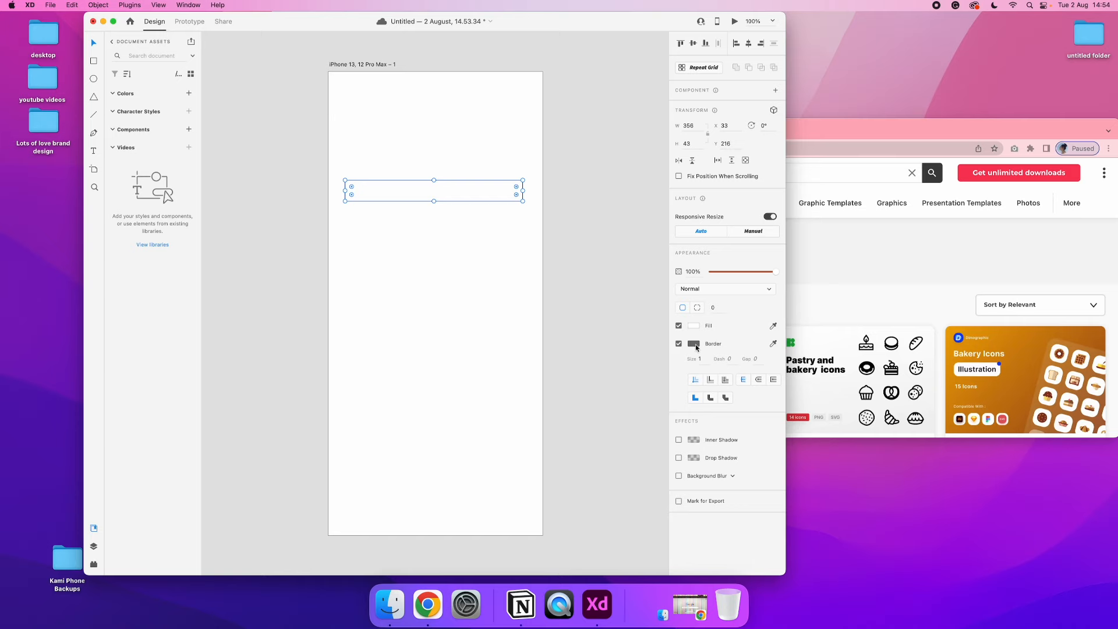
Switch to Chrome, find the Bakery Shop Illustration with two people outside the shop in the bakery results, and start its download
{"action": "left_click", "coordinate": [882, 288]}
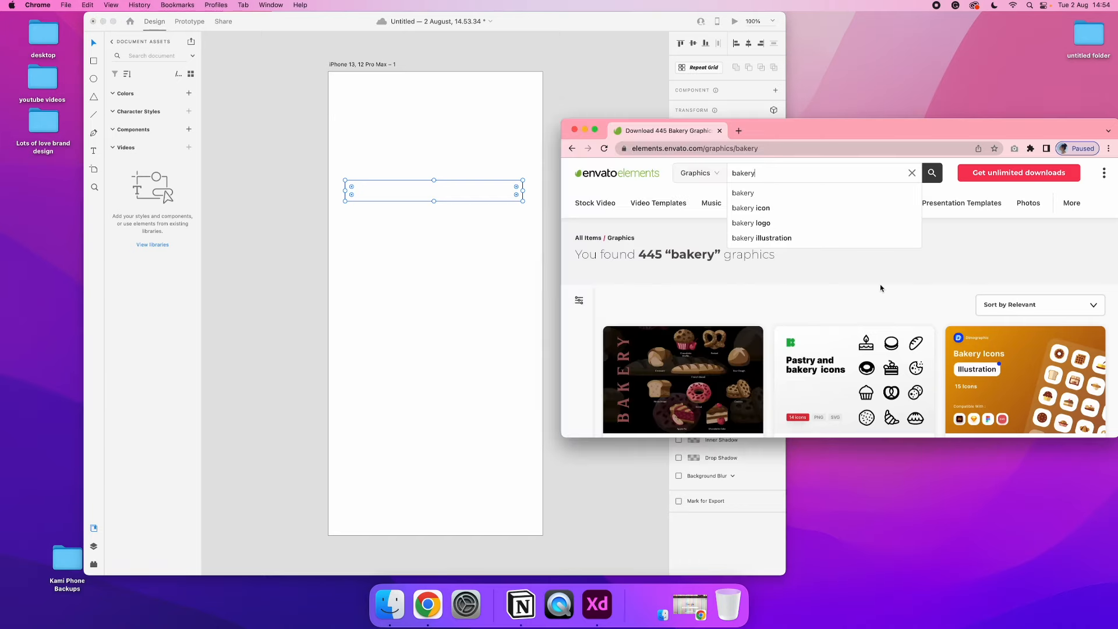
{"action": "left_click", "coordinate": [596, 127]}
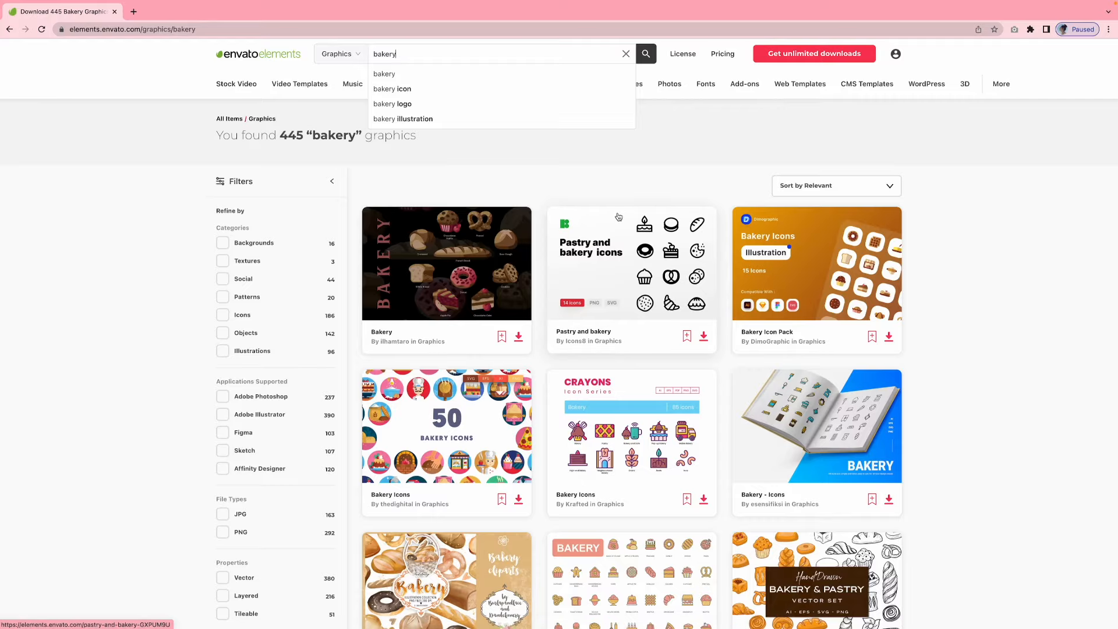
{"action": "scroll", "coordinate": [618, 217], "scroll_direction": "down", "scroll_amount": 3}
{"action": "scroll", "coordinate": [618, 216], "scroll_direction": "down", "scroll_amount": 7}
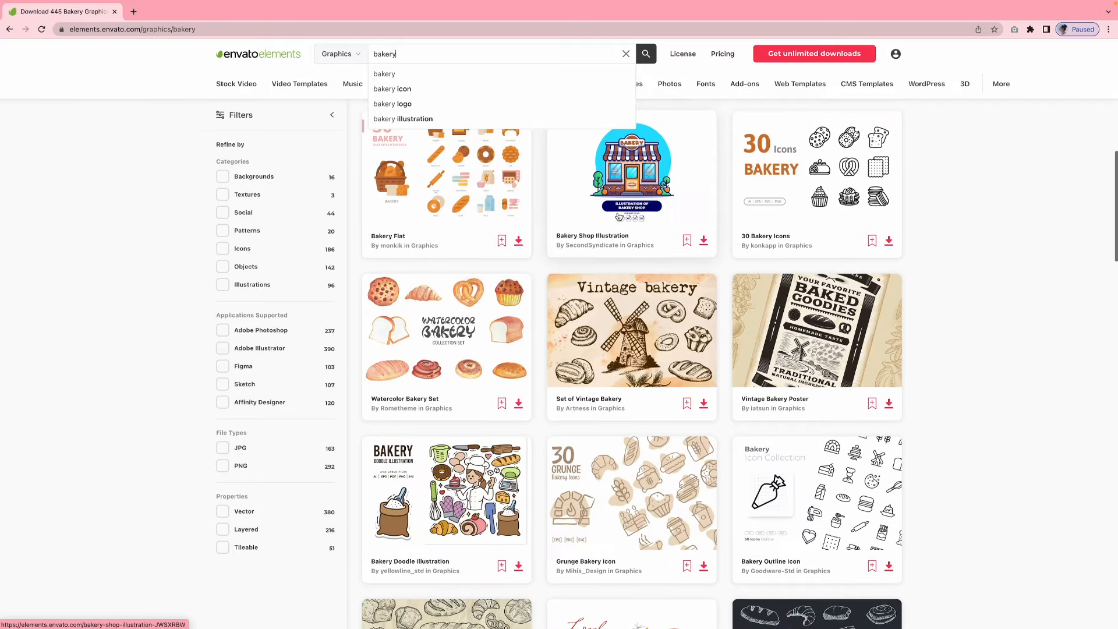
{"action": "scroll", "coordinate": [619, 216], "scroll_direction": "down", "scroll_amount": 8}
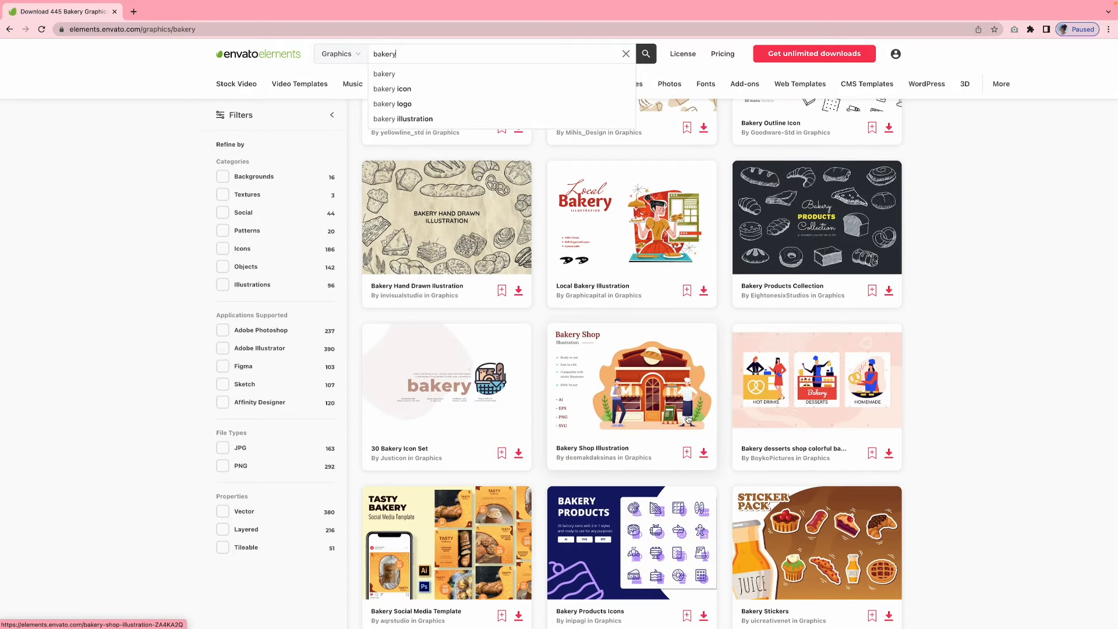
{"action": "left_click", "coordinate": [703, 453]}
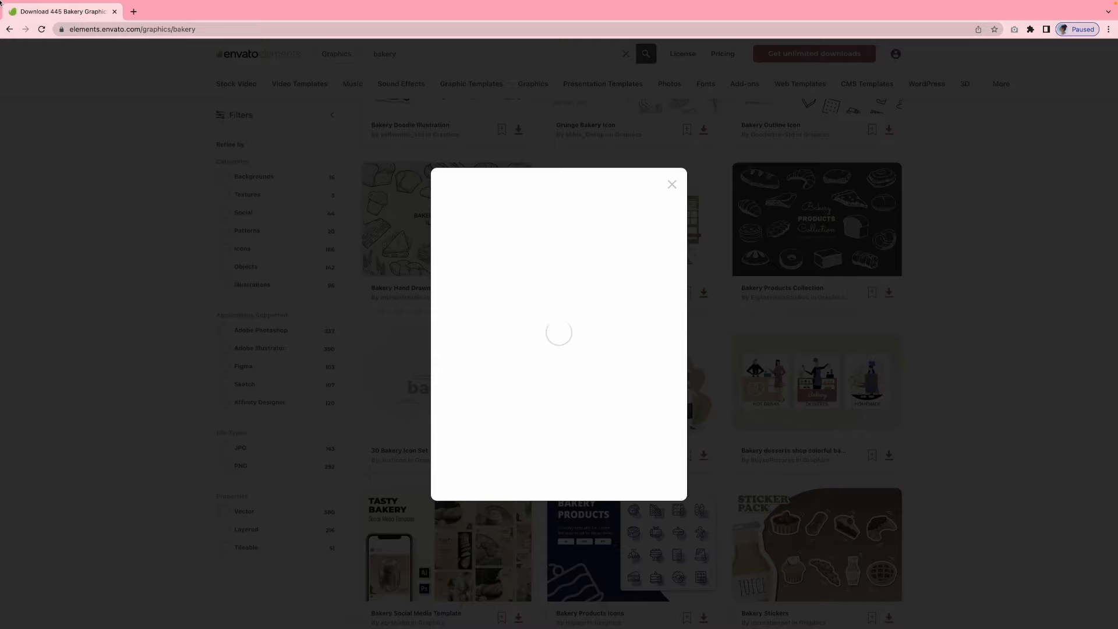
Restore the browser from full screen, make its window taller, and add the Bakery Shop Illustration to the first recent project and download it
{"action": "mouse_move", "coordinate": [1, 3]}
{"action": "left_click", "coordinate": [32, 18]}
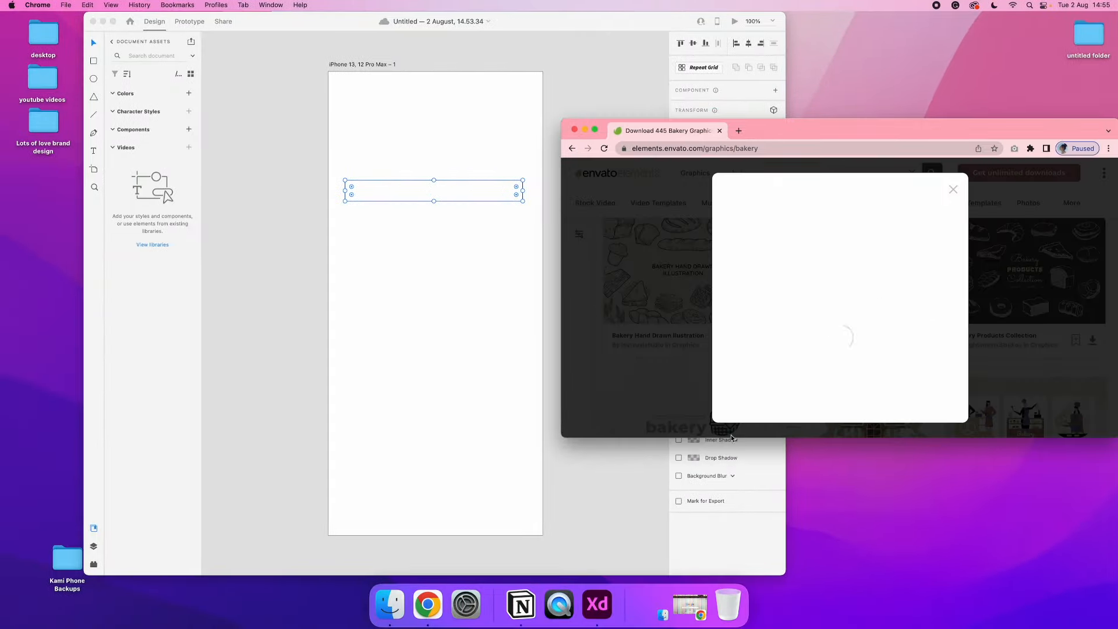
{"action": "left_click_drag", "start_coordinate": [731, 436], "coordinate": [749, 479]}
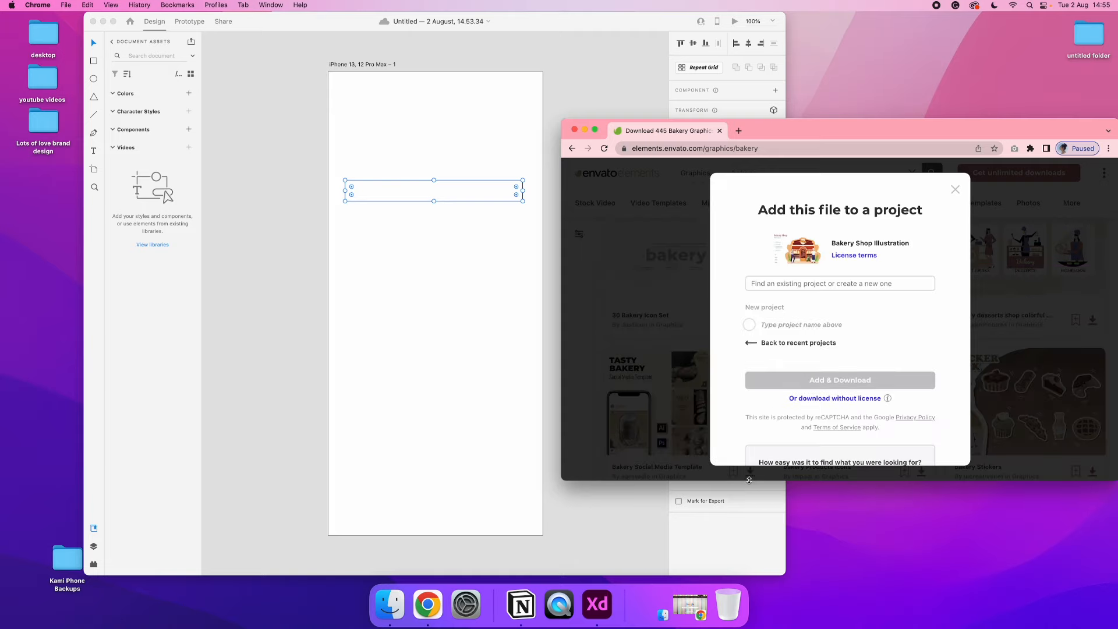
{"action": "left_click", "coordinate": [751, 345]}
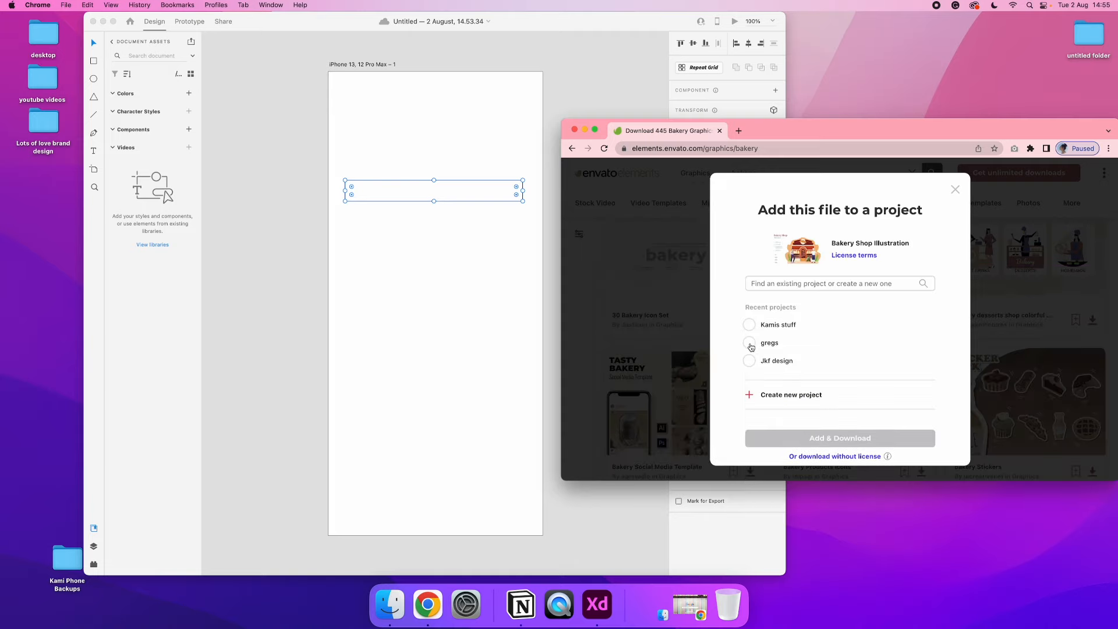
{"action": "left_click", "coordinate": [754, 327]}
{"action": "left_click", "coordinate": [839, 438]}
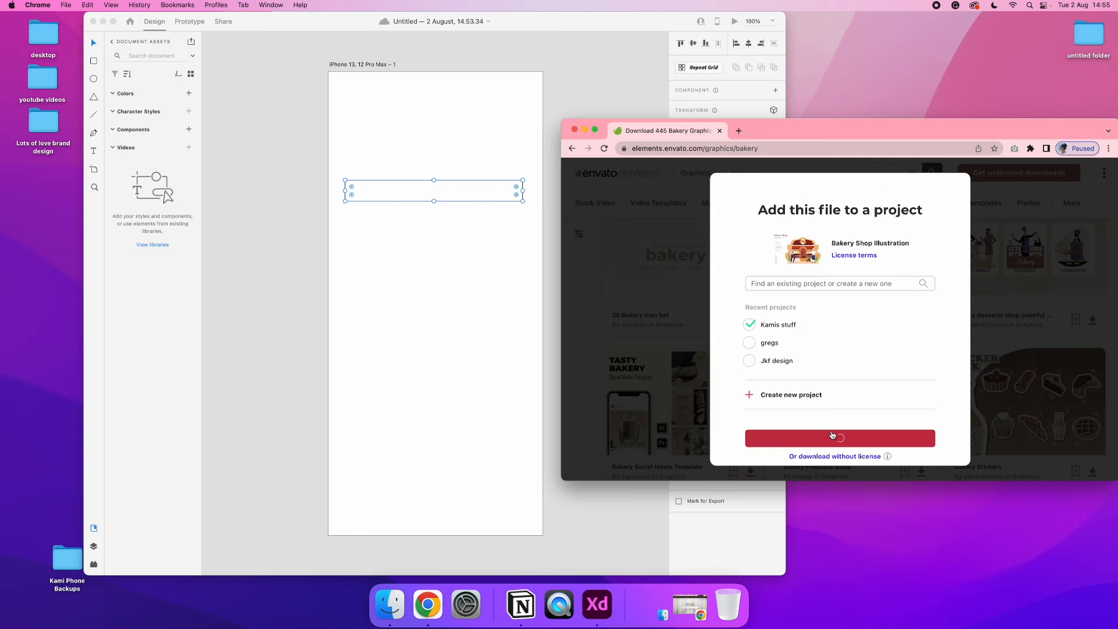
Move the downloaded bakery shop illustration zip into untitled folder 2 in Finder and extract it there
{"action": "left_click", "coordinate": [390, 604]}
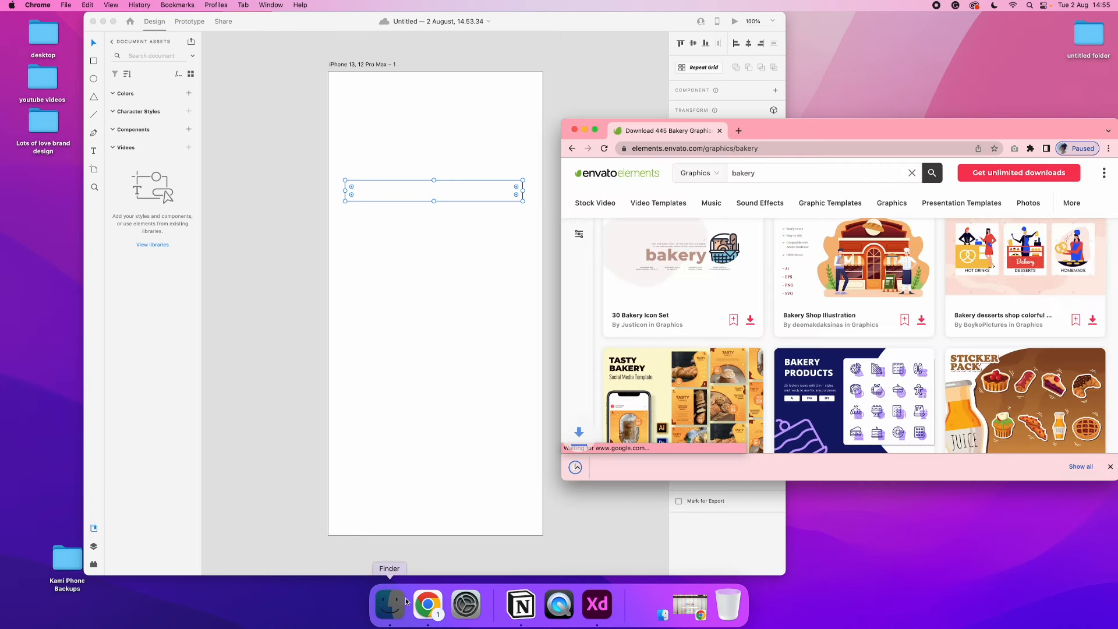
{"action": "left_click", "coordinate": [615, 471]}
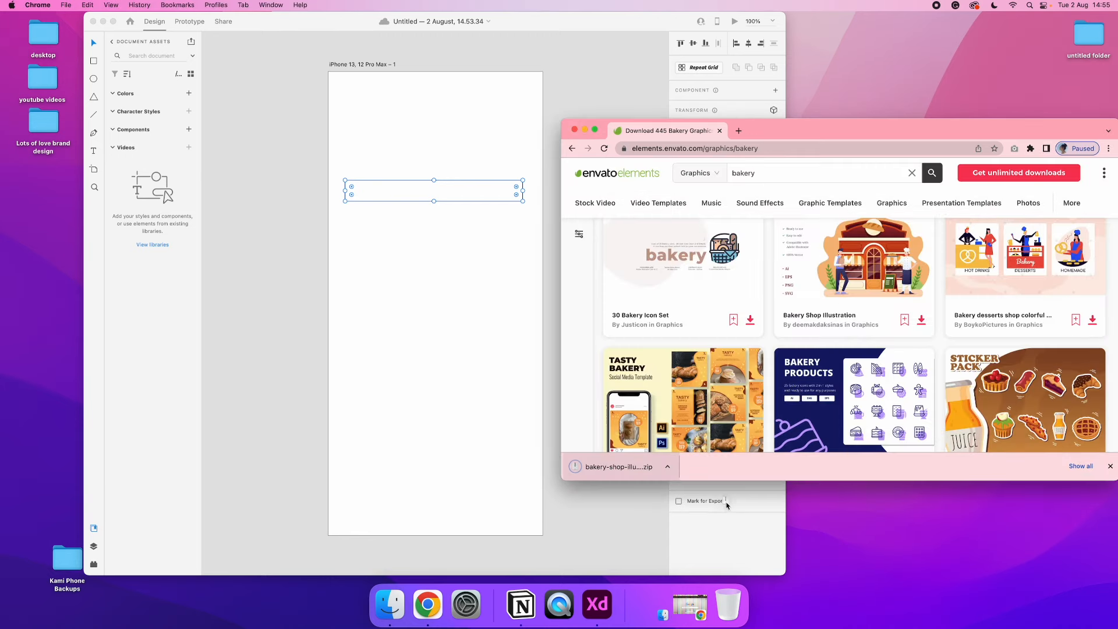
{"action": "left_click", "coordinate": [574, 129]}
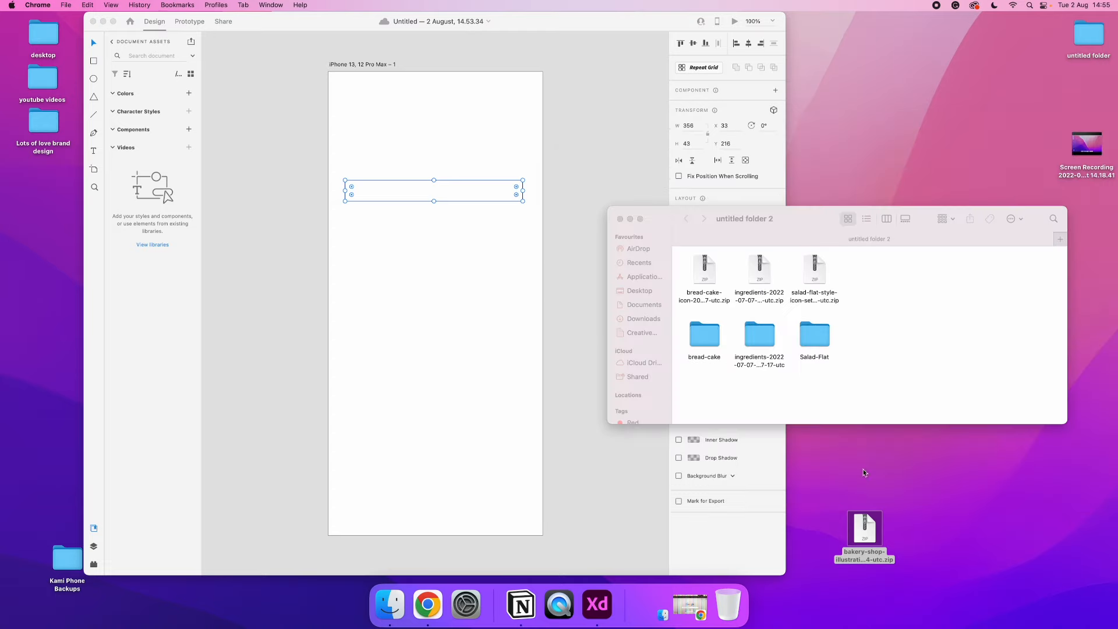
{"action": "left_click_drag", "start_coordinate": [865, 524], "coordinate": [877, 283]}
{"action": "double_click", "coordinate": [878, 284]}
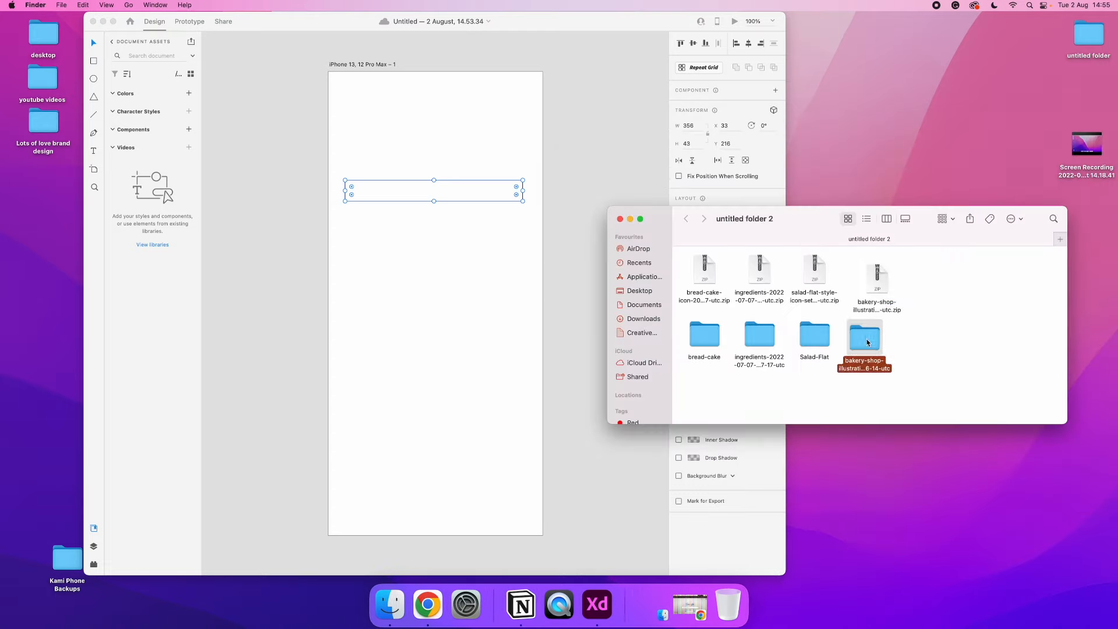
Open the PNG folder of the extracted bakery shop illustration and place its image on the Adobe XD artboard
{"action": "double_click", "coordinate": [868, 336]}
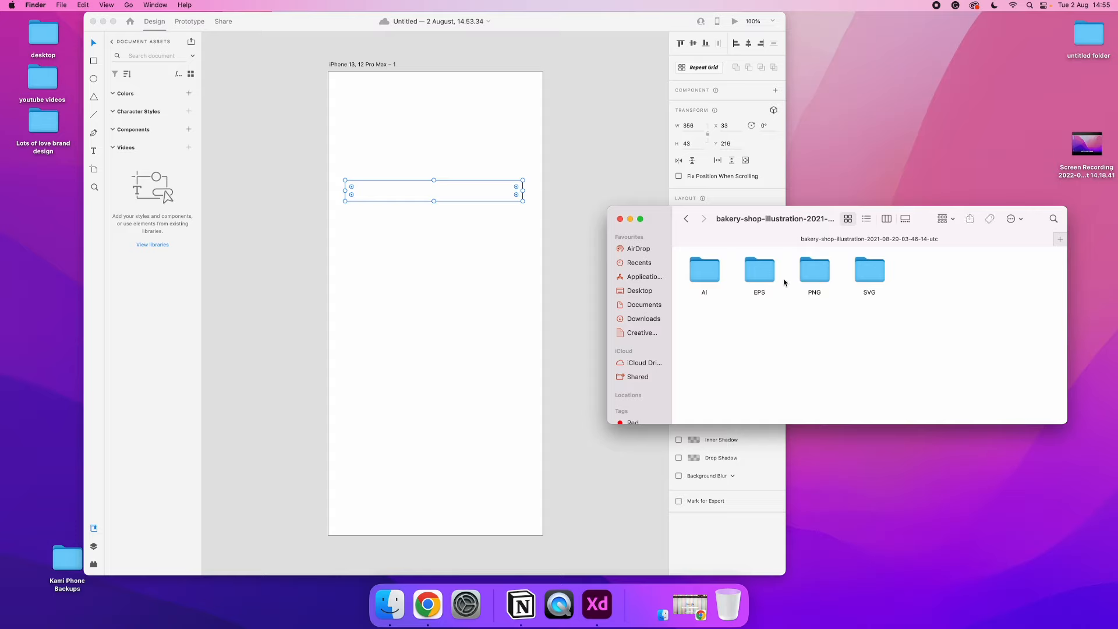
{"action": "double_click", "coordinate": [815, 270]}
{"action": "left_click_drag", "start_coordinate": [704, 269], "coordinate": [429, 379]}
{"action": "left_click_drag", "start_coordinate": [482, 425], "coordinate": [429, 374]}
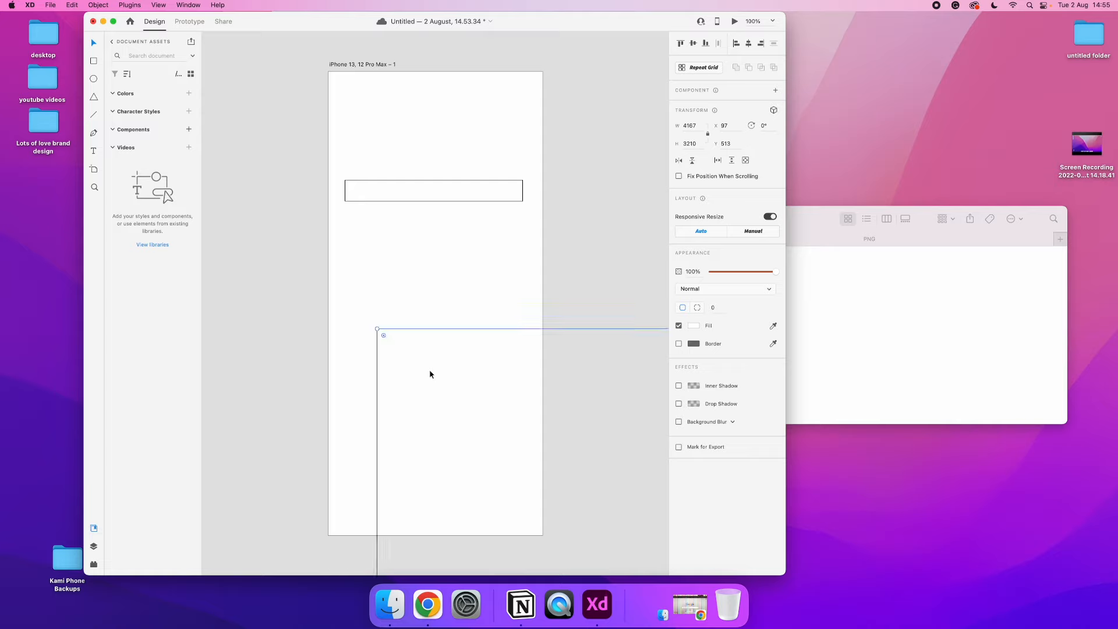
Scale the oversized bakery illustration down to about 569 by 438 and move it over the lower part of the artboard
{"action": "key", "text": "super+minus"}
{"action": "key", "text": "super+minus"}
{"action": "key", "text": "super+minus"}
{"action": "key", "text": "super+minus"}
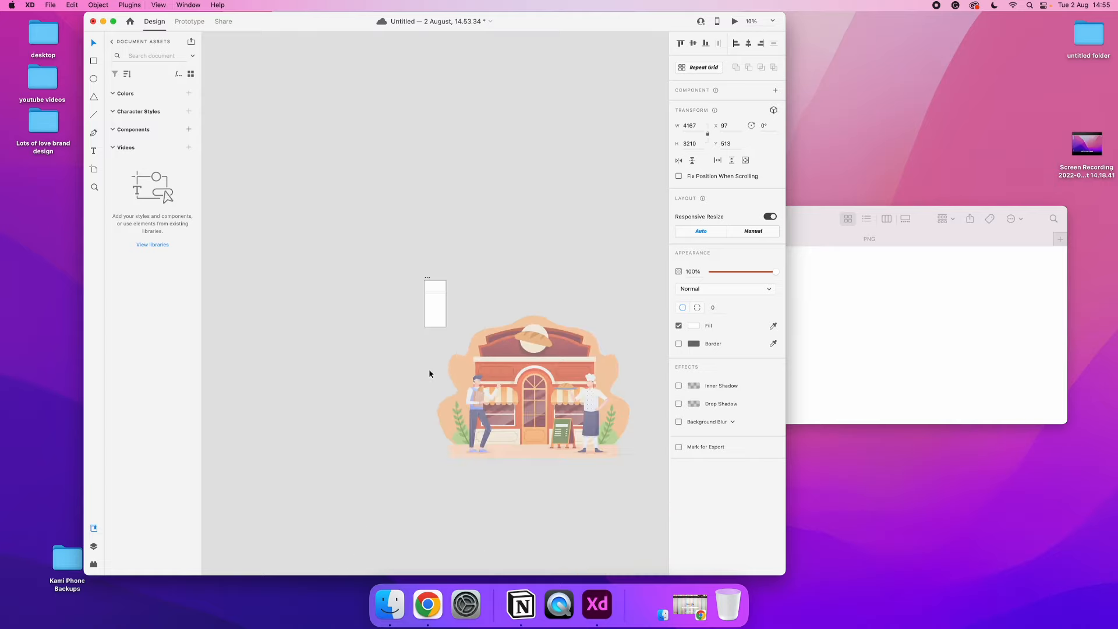
{"action": "left_click_drag", "start_coordinate": [639, 386], "coordinate": [442, 320]}
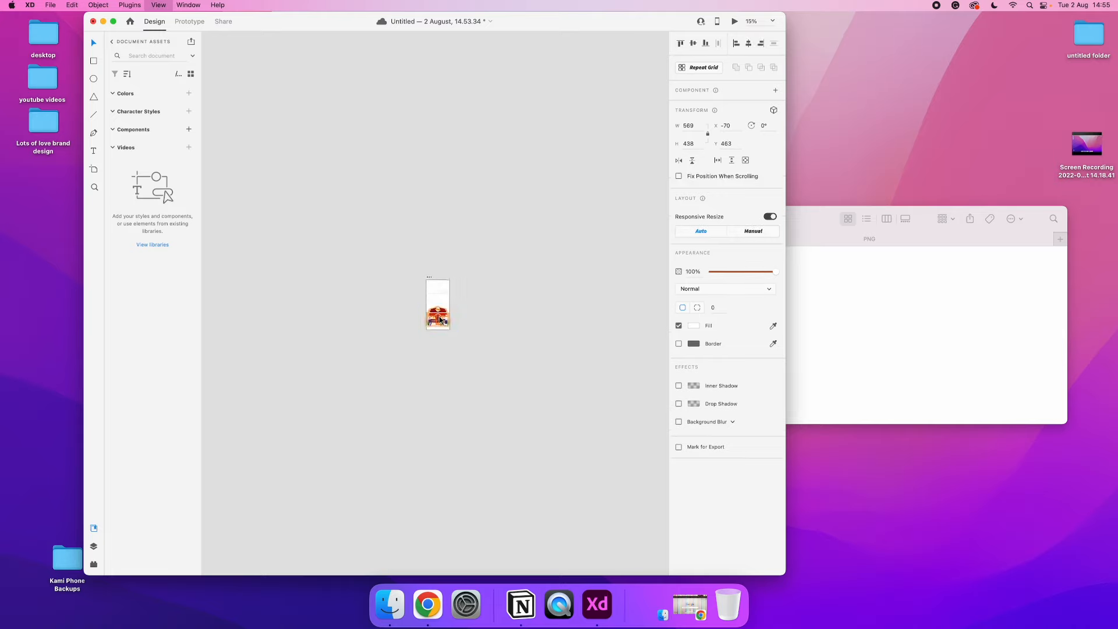
Reduce the bakery illustration to about 442 by 340, position it near the artboard's bottom edge at about X -7, Y 570, and deselect it
{"action": "key", "text": "super+0"}
{"action": "left_click_drag", "start_coordinate": [559, 396], "coordinate": [513, 395]}
{"action": "left_click_drag", "start_coordinate": [450, 378], "coordinate": [477, 415]}
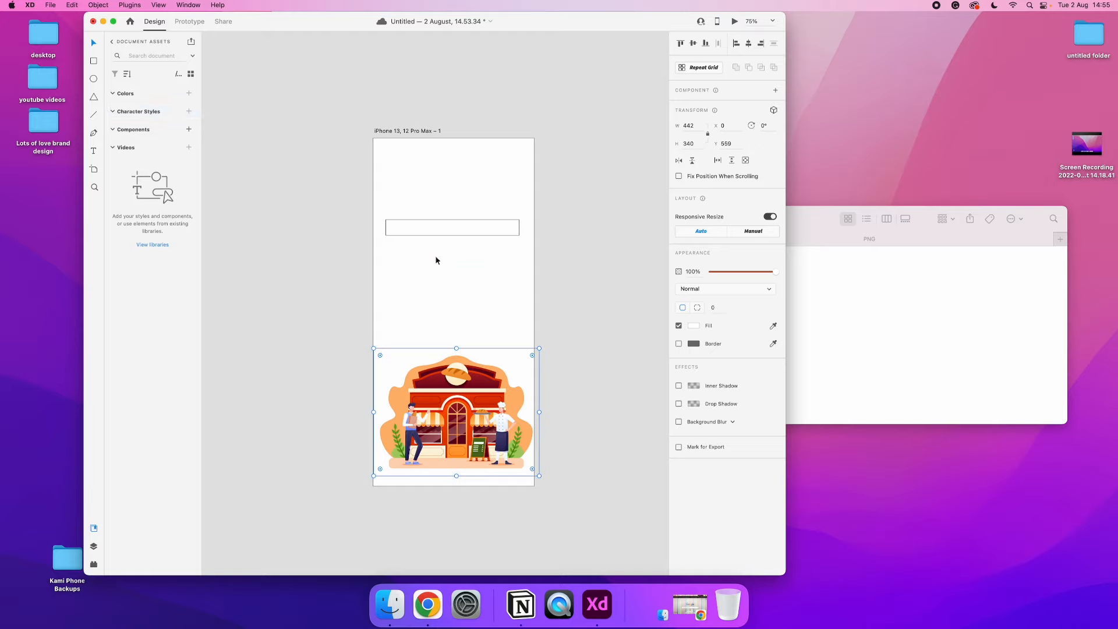
{"action": "left_click", "coordinate": [449, 295]}
{"action": "left_click_drag", "start_coordinate": [438, 373], "coordinate": [438, 401]}
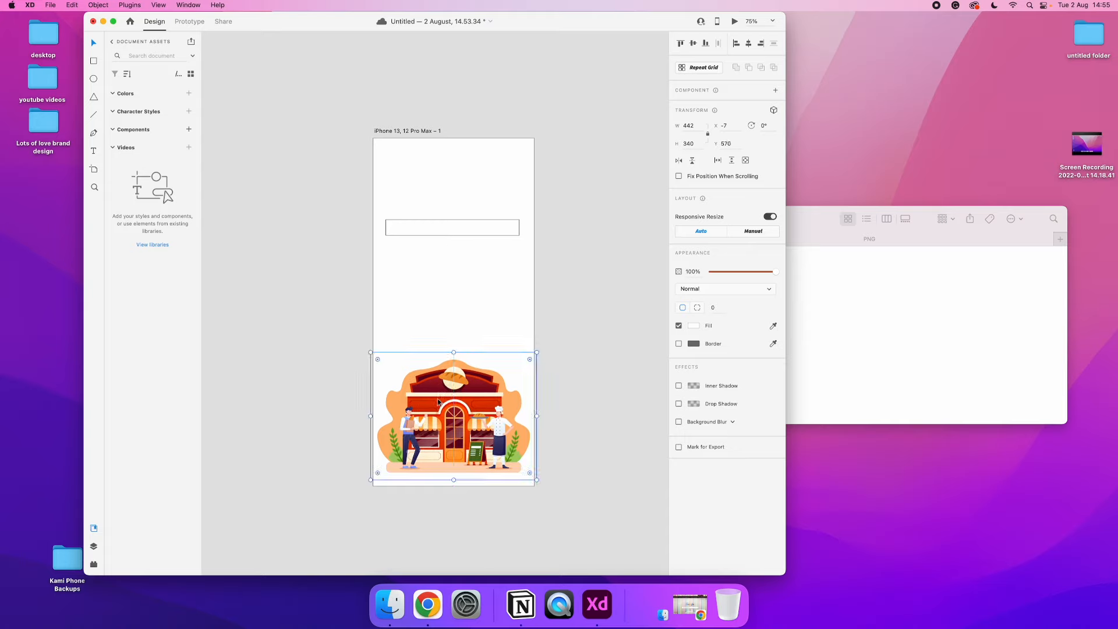
{"action": "left_click", "coordinate": [432, 281]}
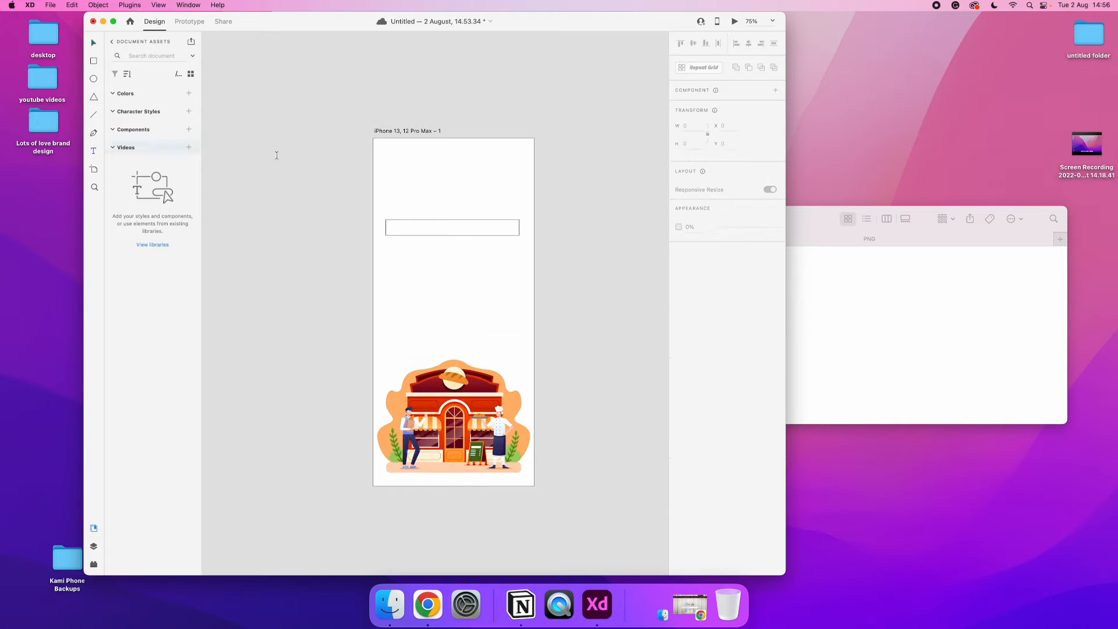
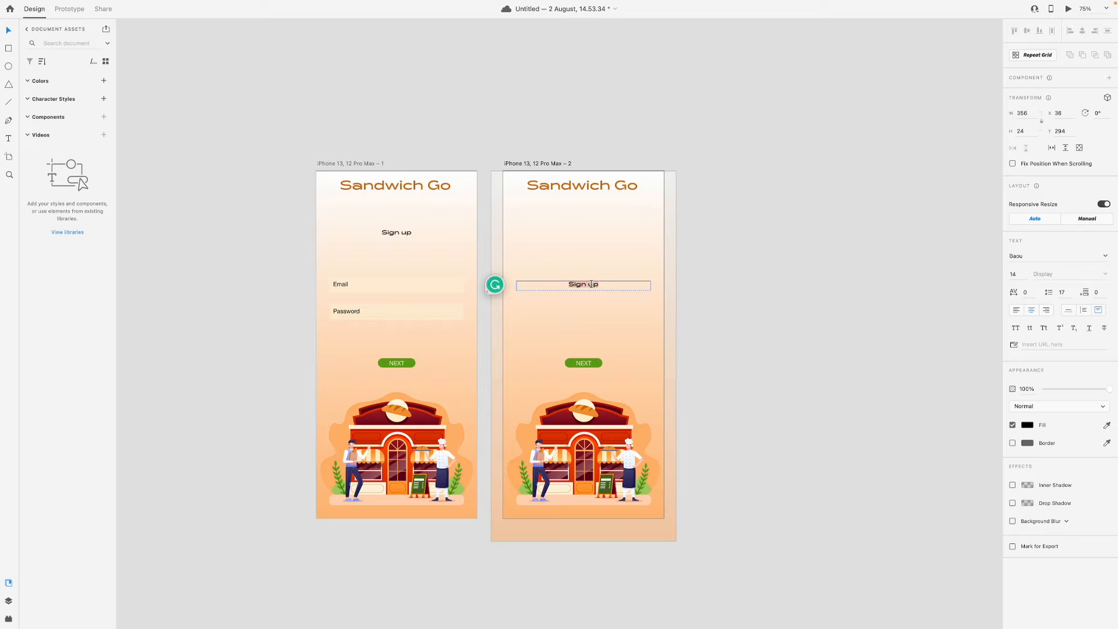
Replace the "Sign up" text on the second artboard with "Lets create a sandwich GO"
{"action": "type", "text": "Lets create a sandwich GO"}
Change the title on both artboards to "Sandwich GO" with a capital O and deselect it
{"action": "double_click", "coordinate": [641, 186]}
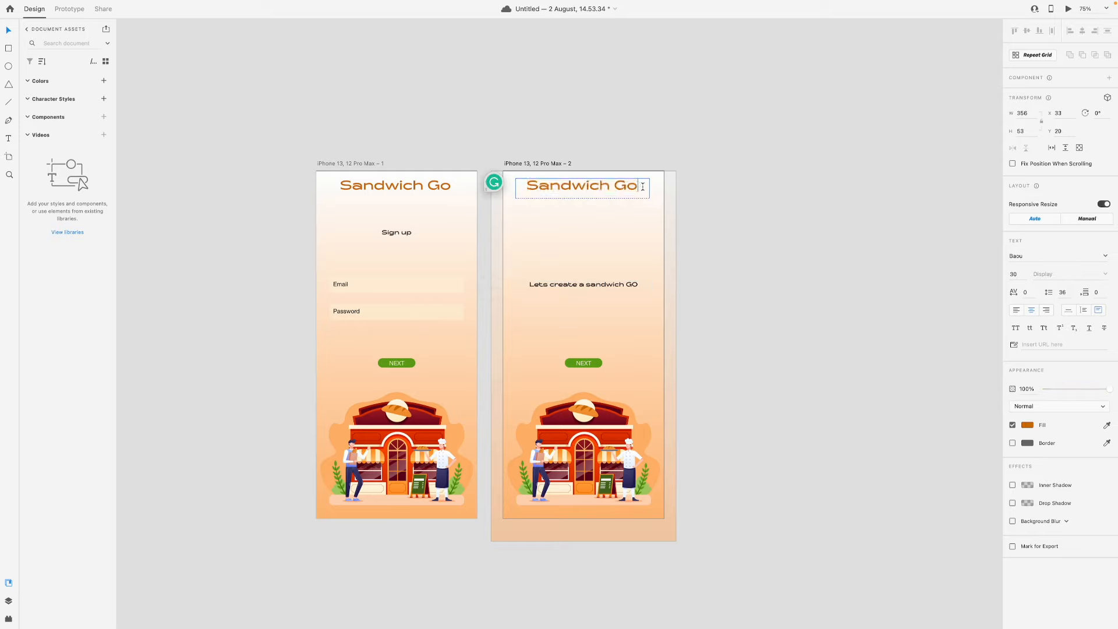
{"action": "key", "text": "BackSpace"}
{"action": "type", "text": "O"}
{"action": "double_click", "coordinate": [451, 188]}
{"action": "key", "text": "BackSpace"}
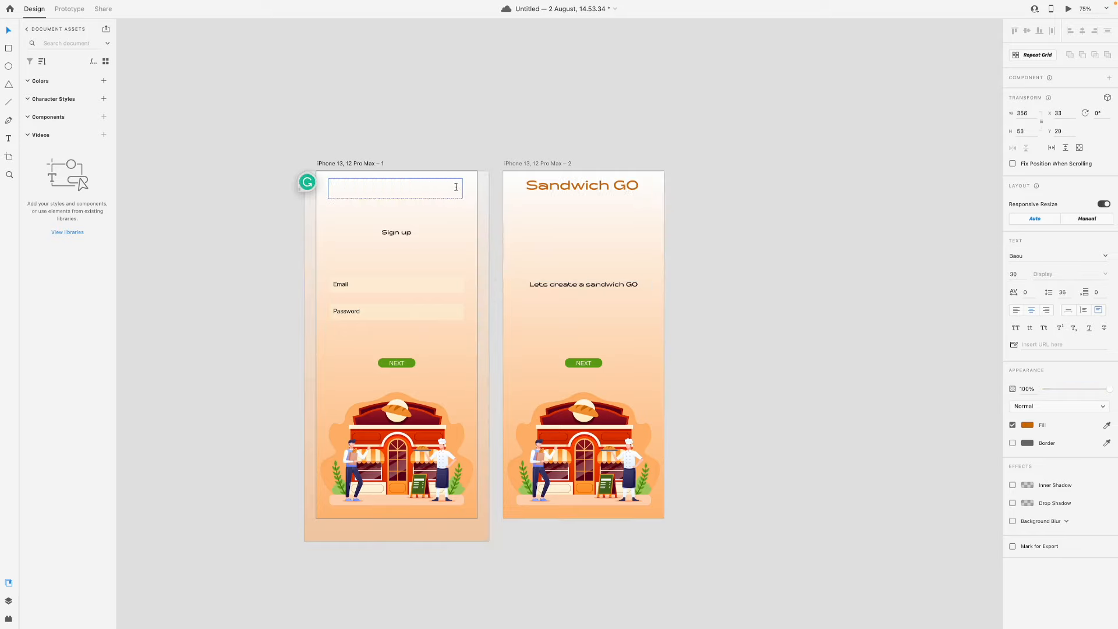
{"action": "left_click", "coordinate": [7, 31]}
{"action": "left_click", "coordinate": [431, 109]}
Break the second artboard's text into two lines after "Lets create a" and enlarge its box to about 71 high
{"action": "scroll", "coordinate": [611, 209], "scroll_direction": "right", "scroll_amount": 3}
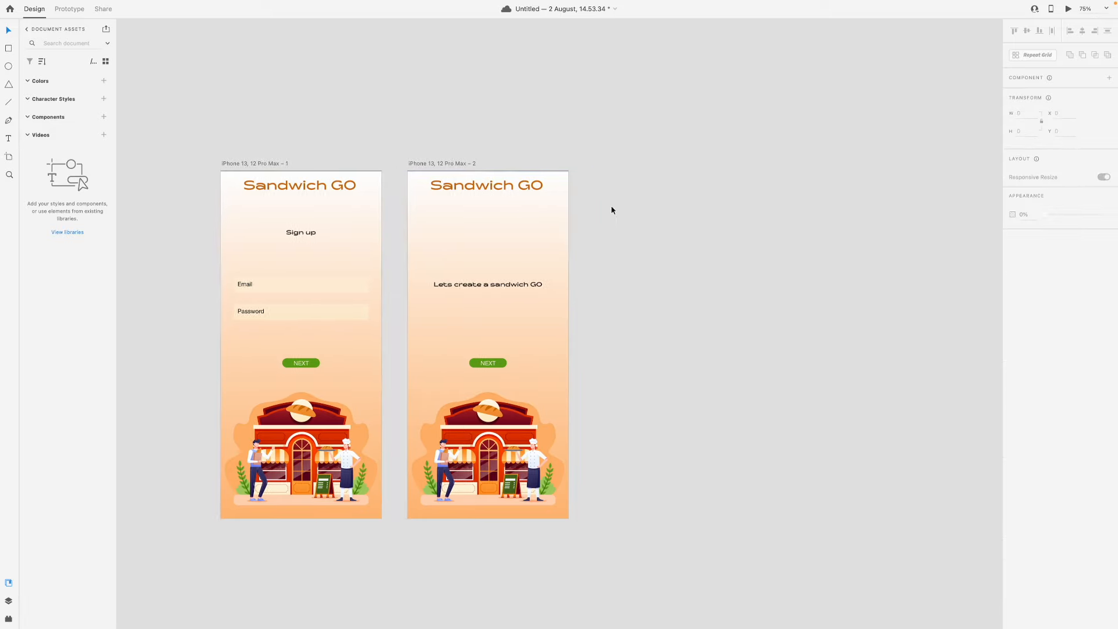
{"action": "left_click", "coordinate": [504, 288]}
{"action": "left_click", "coordinate": [497, 287]}
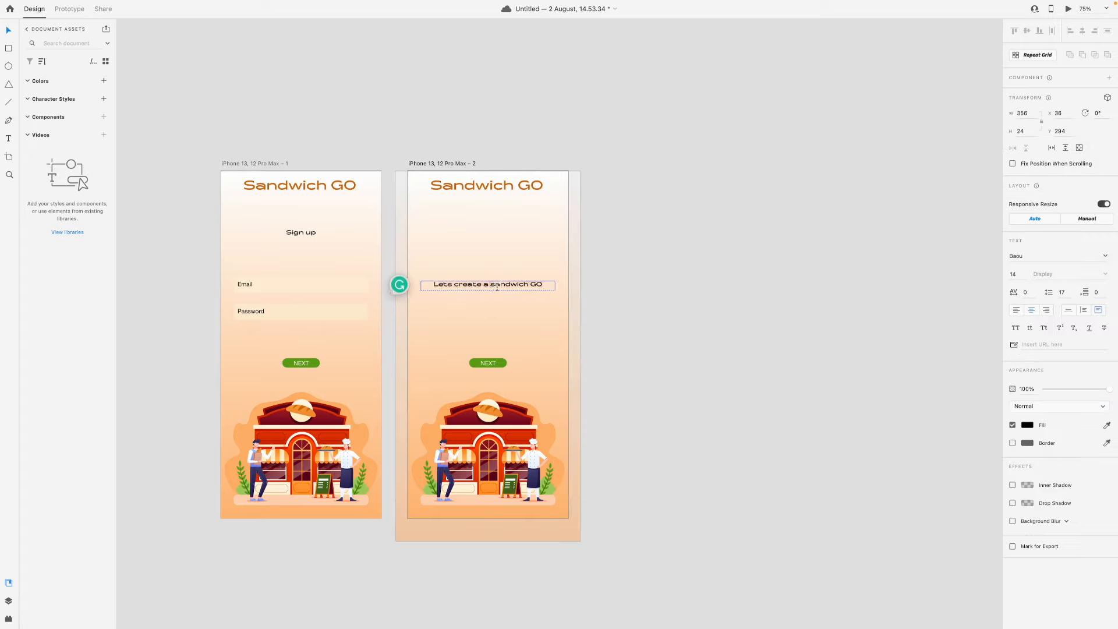
{"action": "key", "text": "Return"}
{"action": "left_click", "coordinate": [9, 33]}
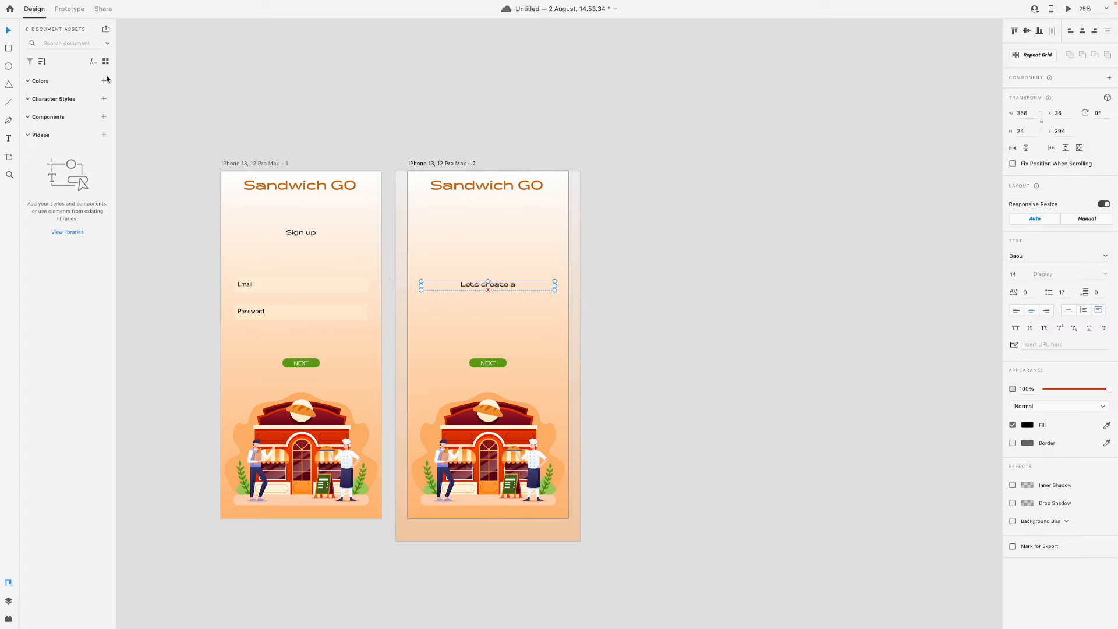
{"action": "left_click_drag", "start_coordinate": [489, 289], "coordinate": [494, 307]}
Correct the second artboard's text to "Let's create a Sandwich GO", adding the apostrophe and the capital S
{"action": "double_click", "coordinate": [492, 293]}
{"action": "left_click", "coordinate": [467, 291]}
{"action": "key", "text": "BackSpace"}
{"action": "type", "text": "Sandwich GO"}
{"action": "left_click", "coordinate": [481, 286]}
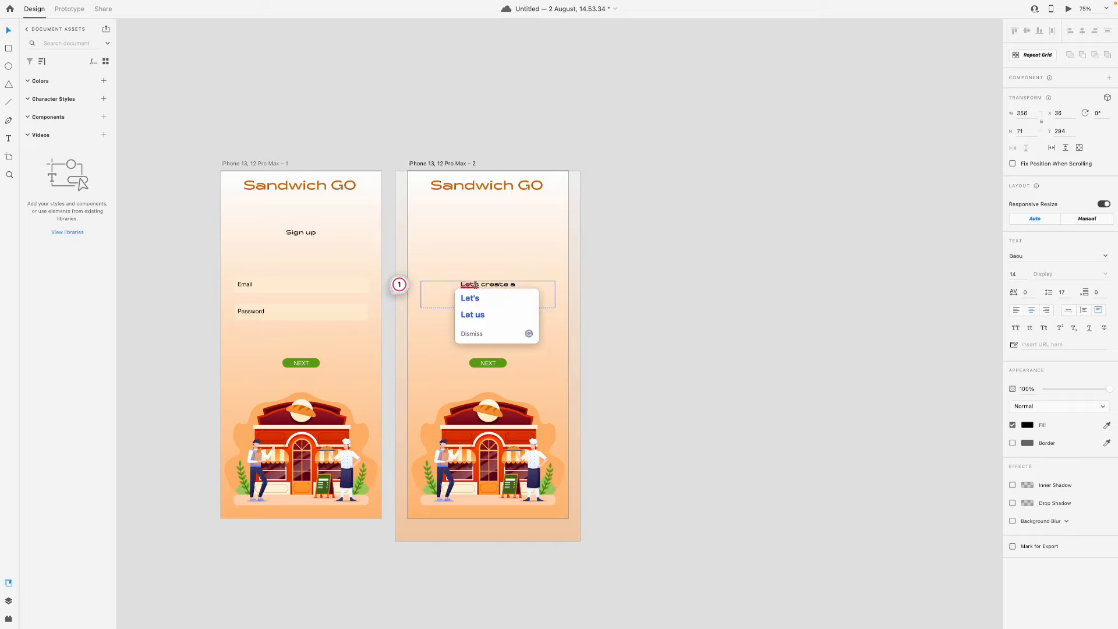
{"action": "key", "text": "Left"}
{"action": "type", "text": "'"}
{"action": "left_click", "coordinate": [11, 31]}
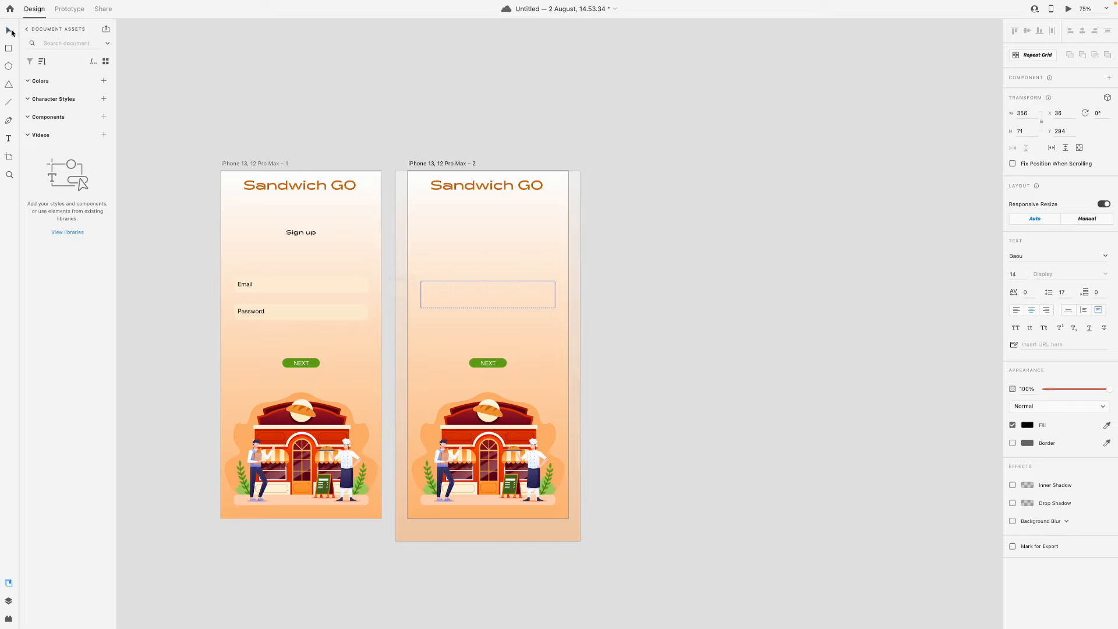
Set the font size of the "Let's create a Sandwich GO" text to 20 and deselect it
{"action": "double_click", "coordinate": [463, 287]}
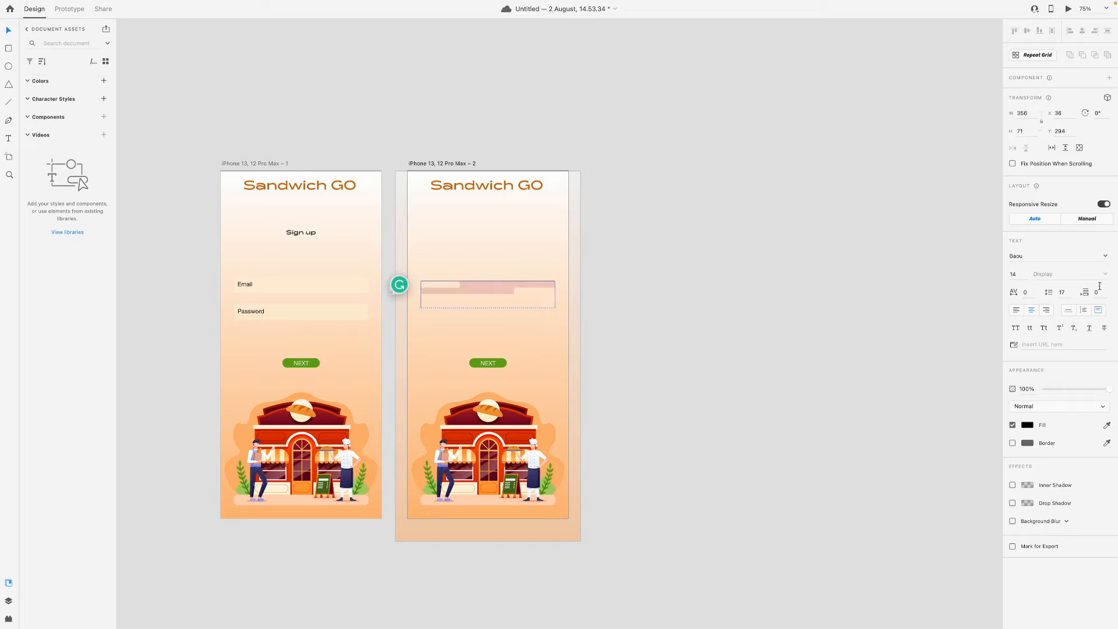
{"action": "left_click", "coordinate": [1018, 275]}
{"action": "type", "text": "20"}
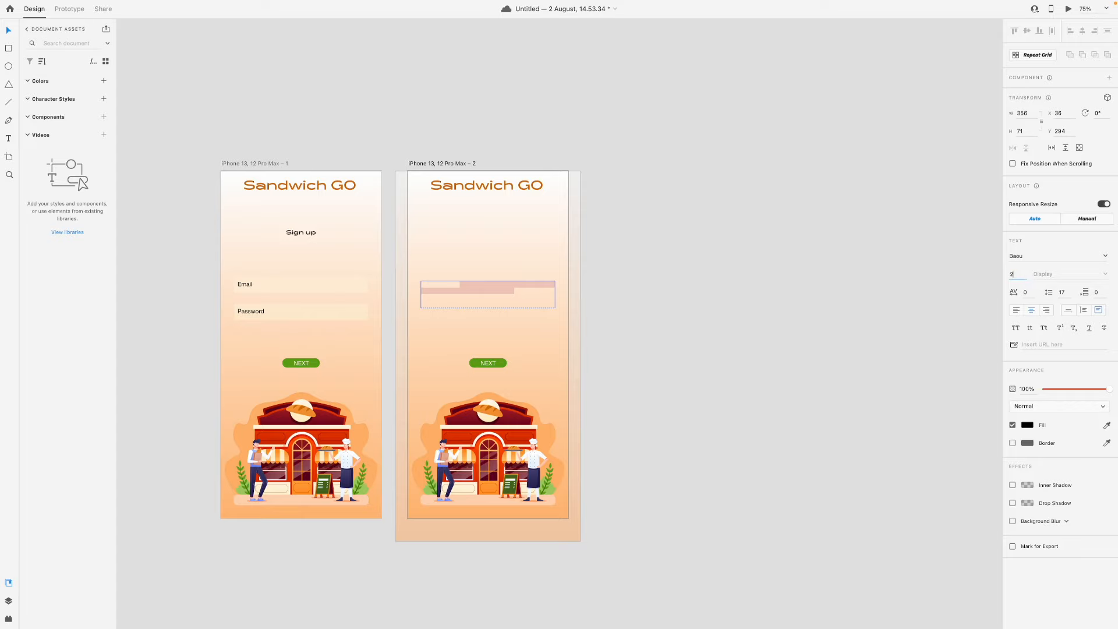
{"action": "key", "text": "Return"}
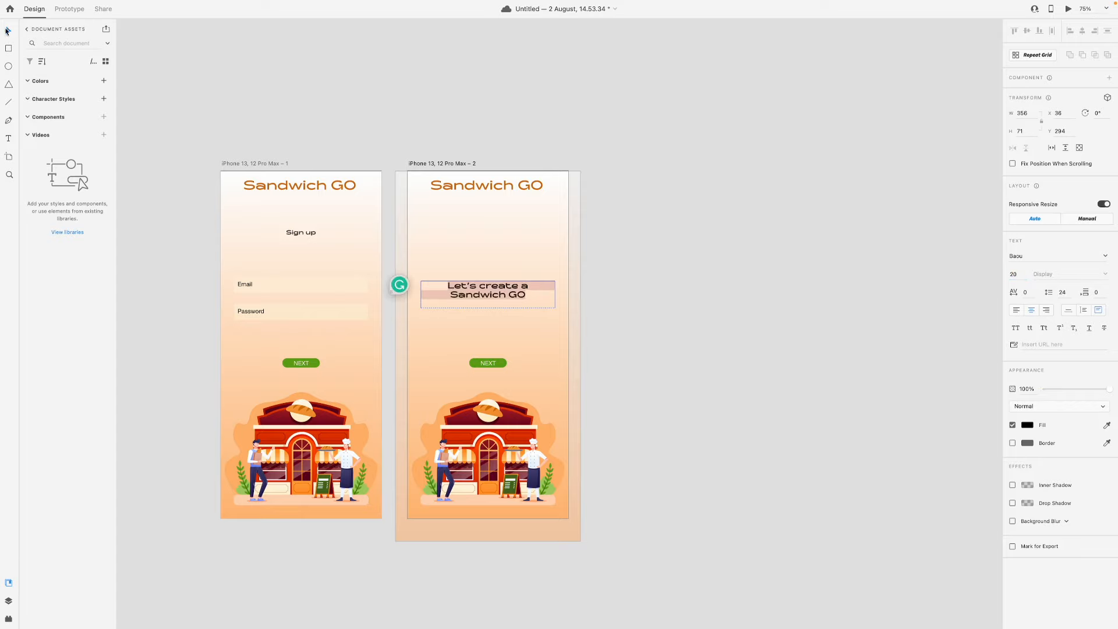
{"action": "left_click", "coordinate": [546, 126]}
Duplicate the second iPhone 13, 12 Pro Max artboard to make a third screen
{"action": "scroll", "coordinate": [546, 223], "scroll_direction": "down", "scroll_amount": 1}
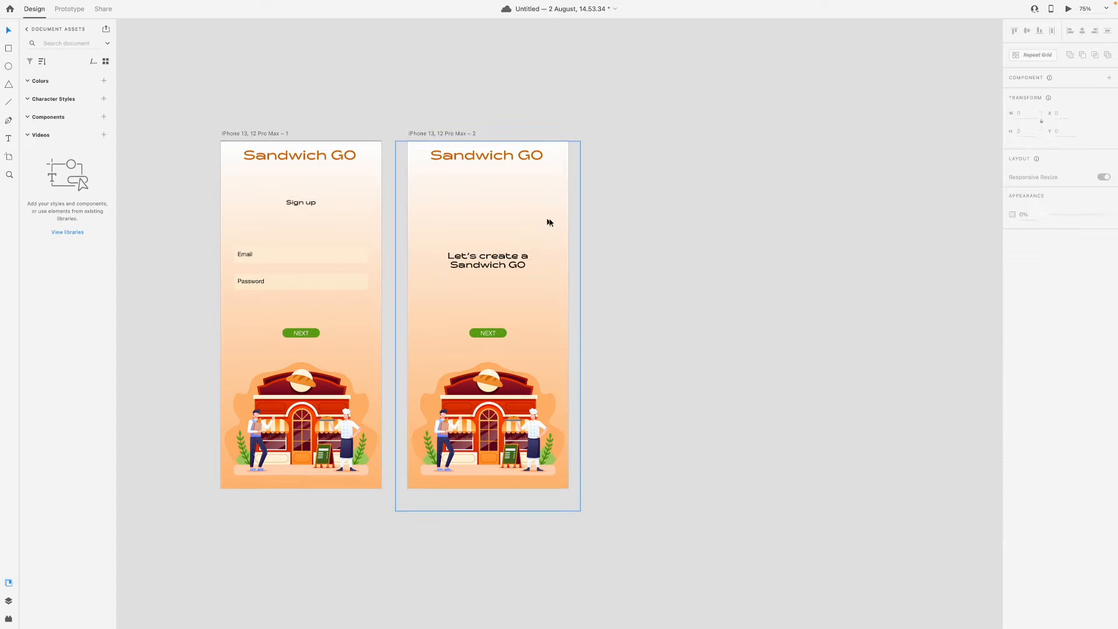
{"action": "left_click", "coordinate": [440, 133]}
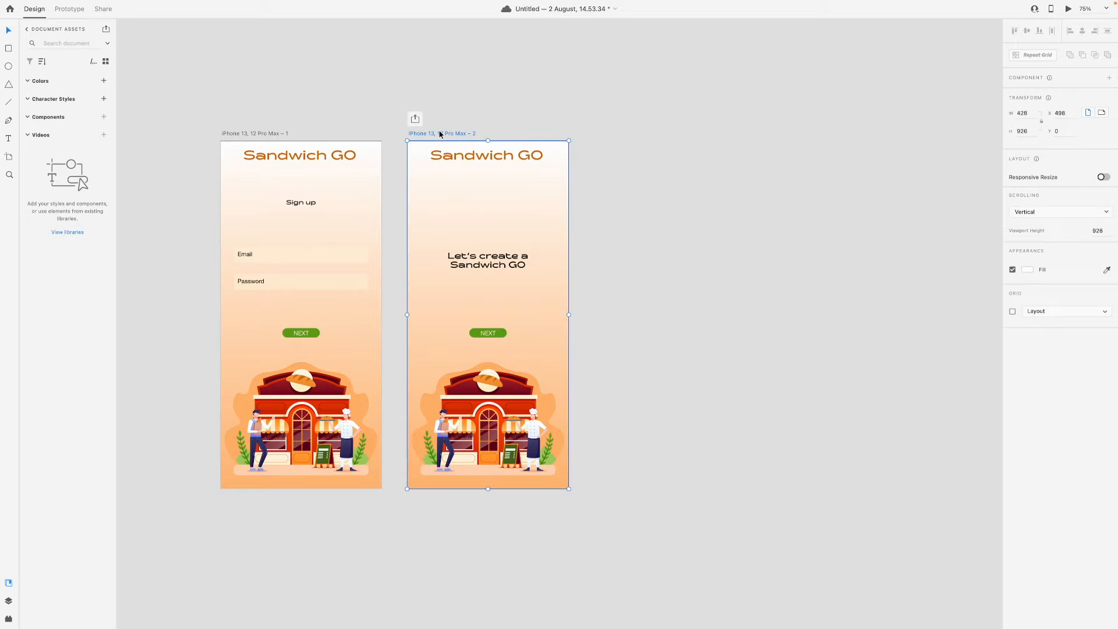
{"action": "key", "text": "ctrl+d"}
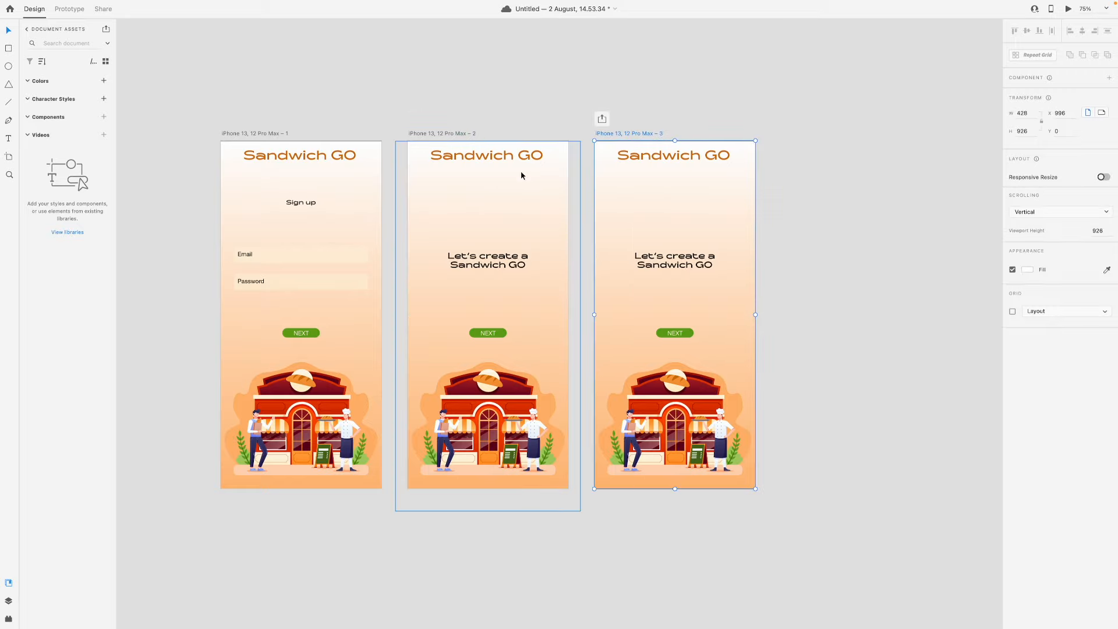
Move the third artboard's text up beneath the title at about Y 82 and change it to "Pick your bread"
{"action": "scroll", "coordinate": [520, 170], "scroll_direction": "right", "scroll_amount": 3}
{"action": "scroll", "coordinate": [521, 175], "scroll_direction": "right", "scroll_amount": 2}
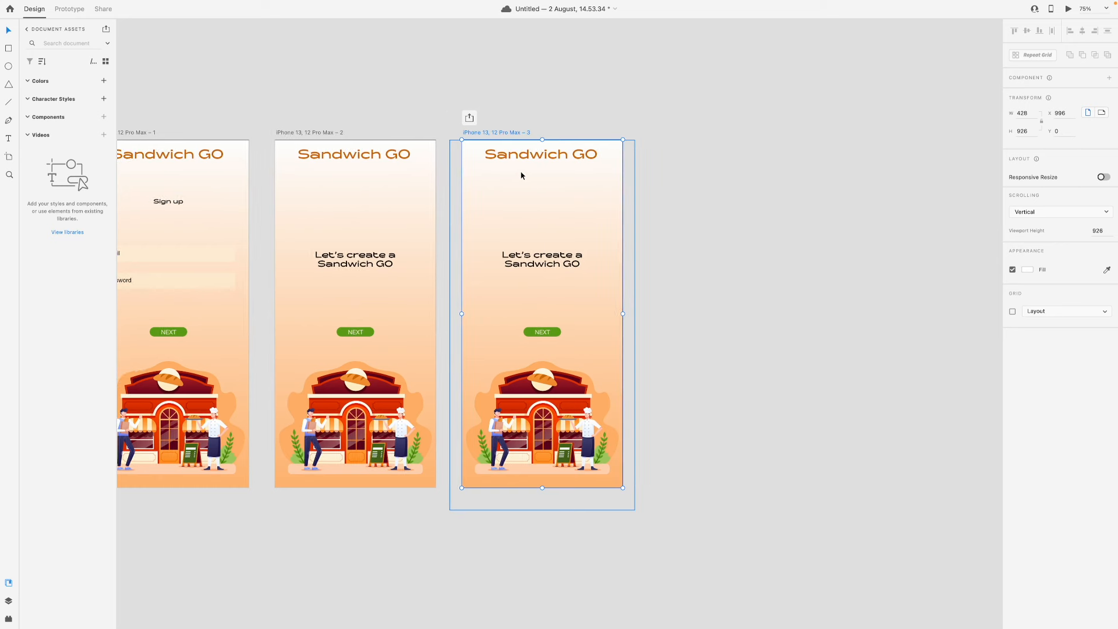
{"action": "scroll", "coordinate": [558, 264], "scroll_direction": "right", "scroll_amount": 1}
{"action": "left_click_drag", "start_coordinate": [557, 260], "coordinate": [560, 179]}
{"action": "double_click", "coordinate": [535, 184]}
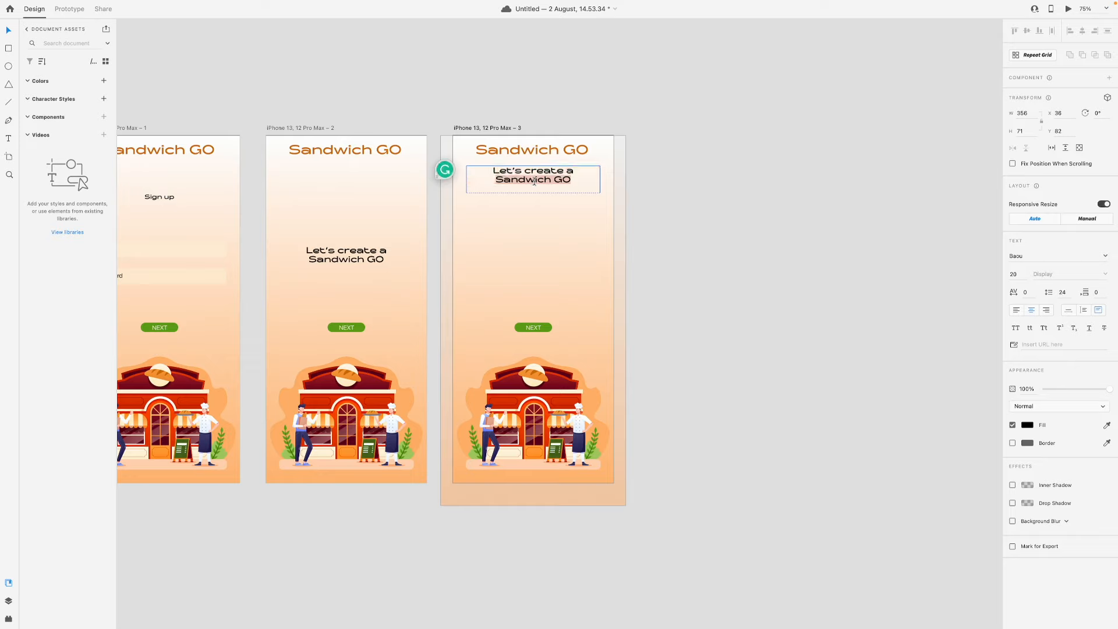
{"action": "type", "text": "Pick your bread"}
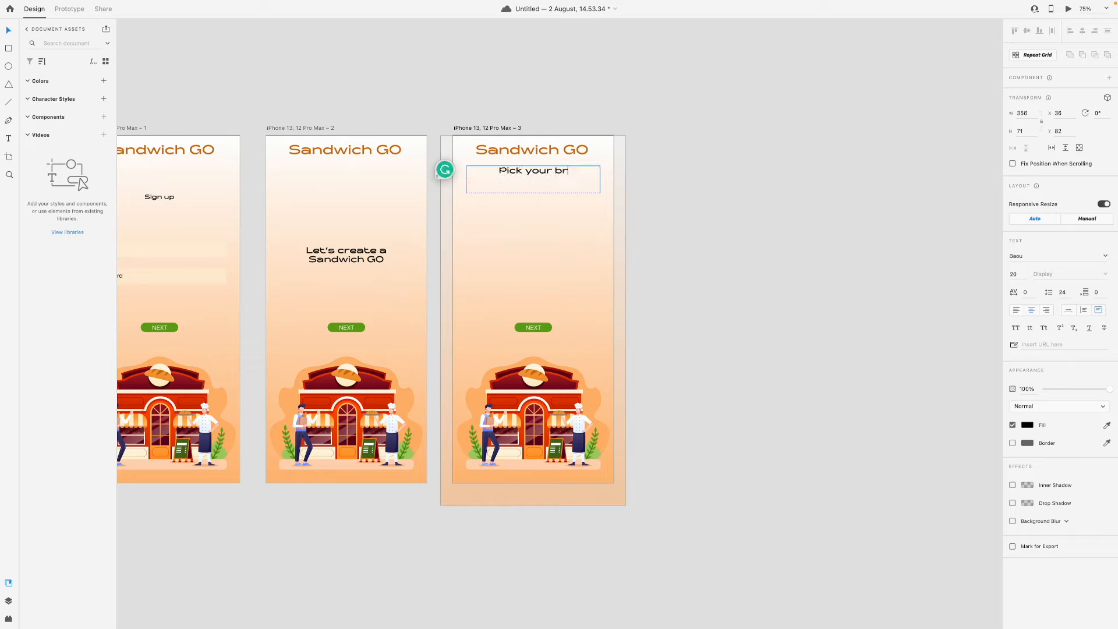
{"action": "left_click", "coordinate": [8, 29]}
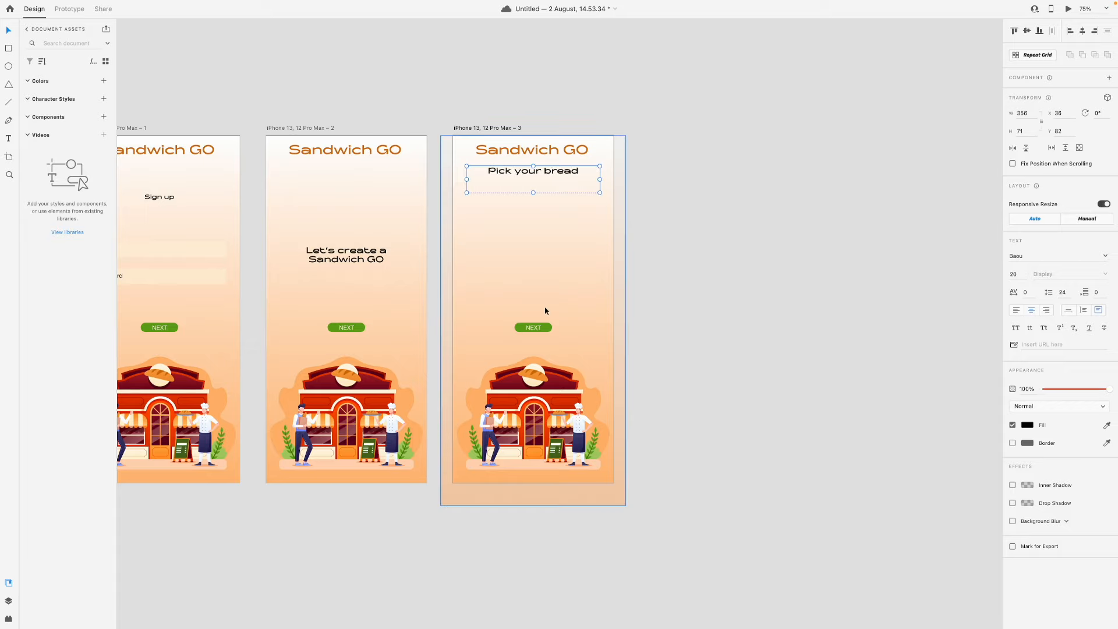
{"action": "left_click", "coordinate": [700, 296]}
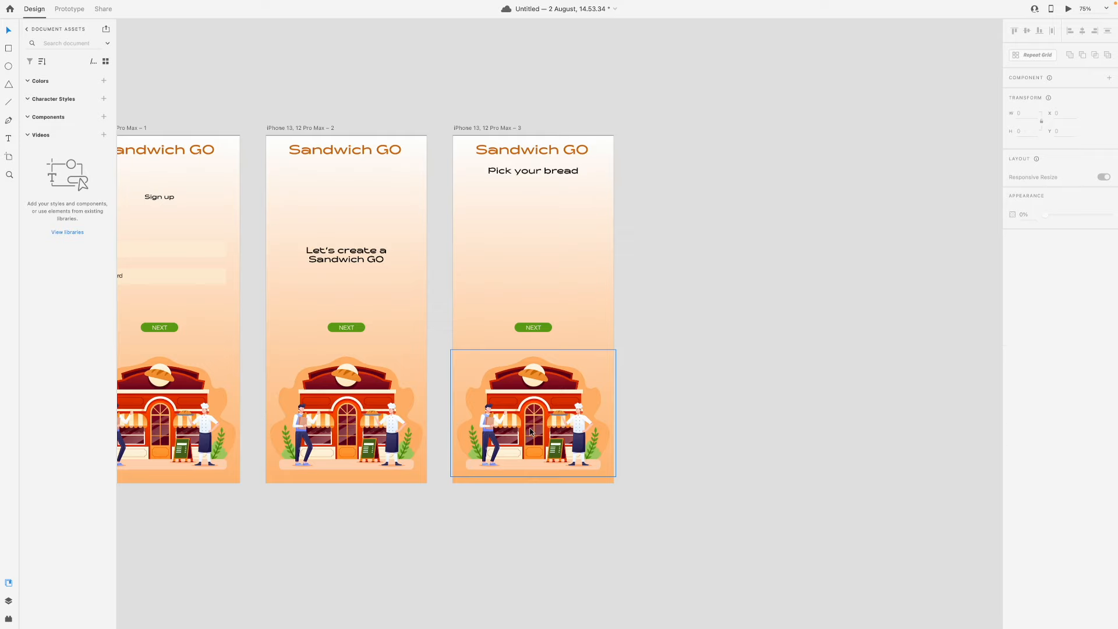
Switch to Finder and open the png folder inside the bread-cake folder
{"action": "left_click", "coordinate": [531, 432]}
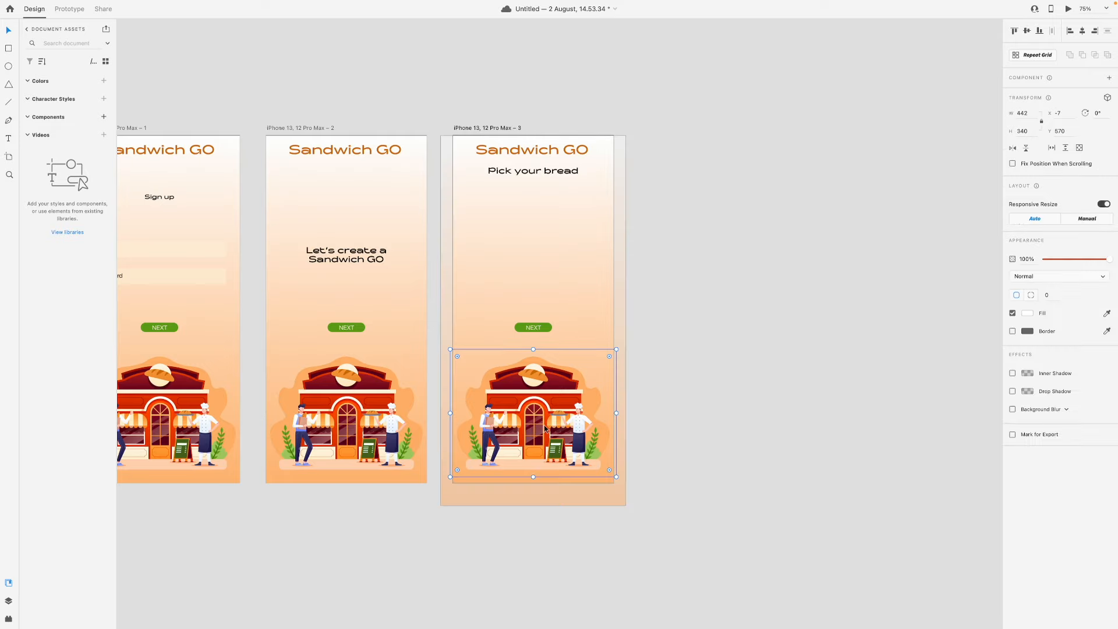
{"action": "left_click", "coordinate": [28, 22]}
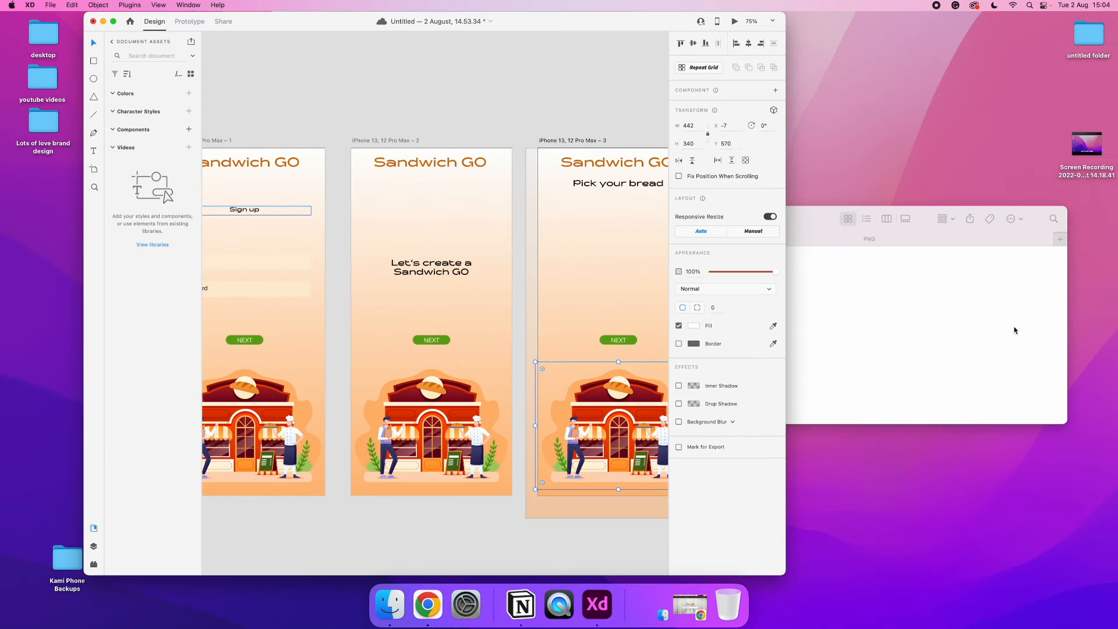
{"action": "left_click", "coordinate": [1016, 325]}
{"action": "left_click", "coordinate": [687, 219]}
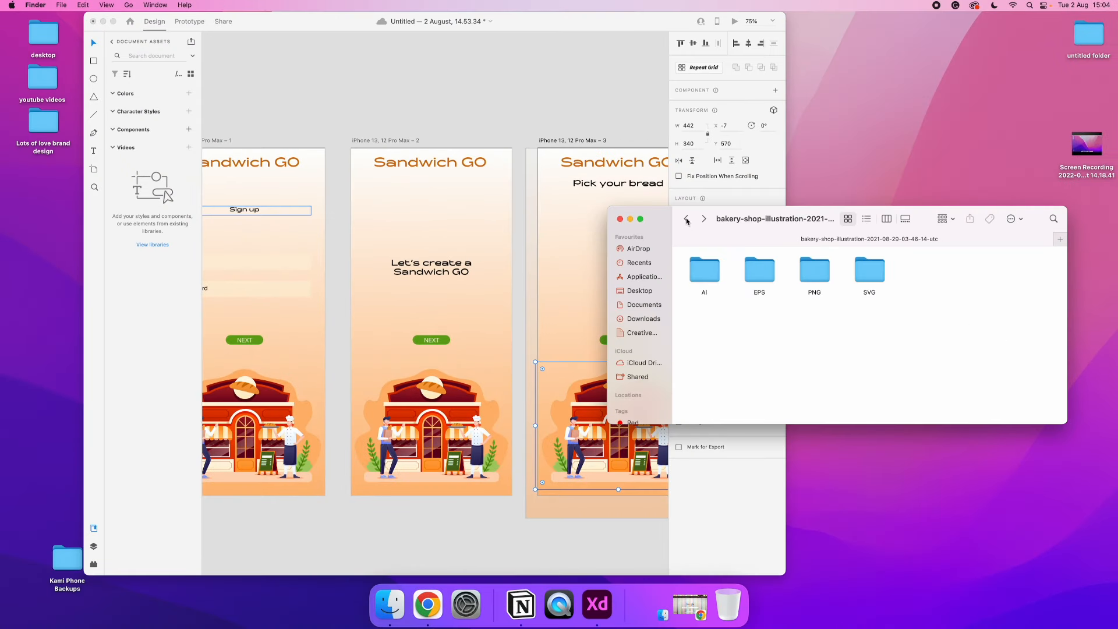
{"action": "left_click", "coordinate": [686, 219]}
{"action": "double_click", "coordinate": [711, 334]}
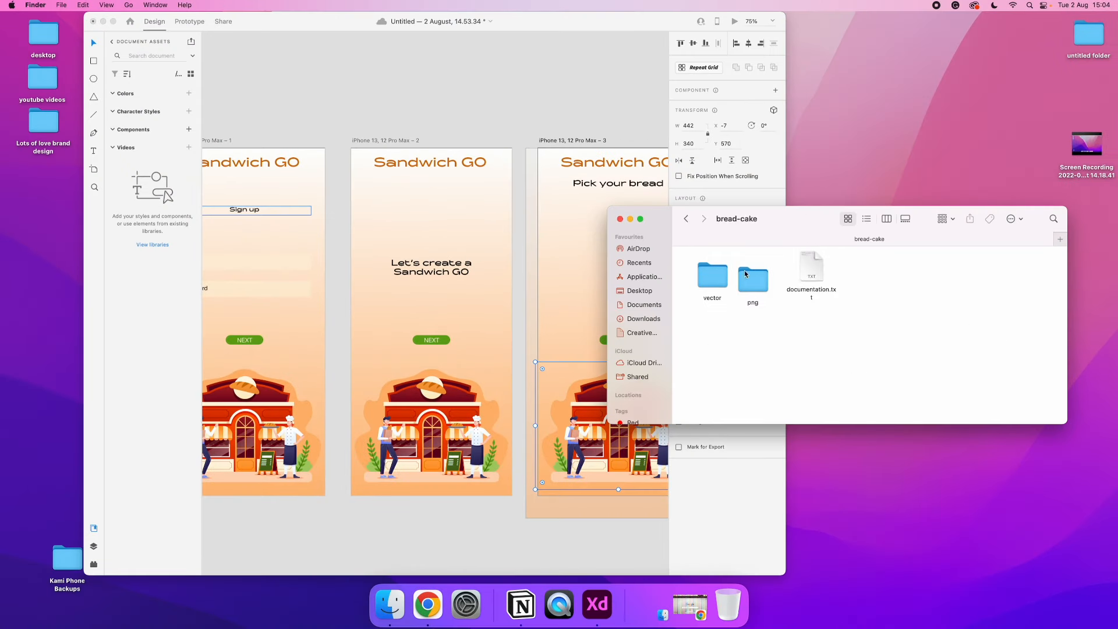
{"action": "double_click", "coordinate": [755, 277]}
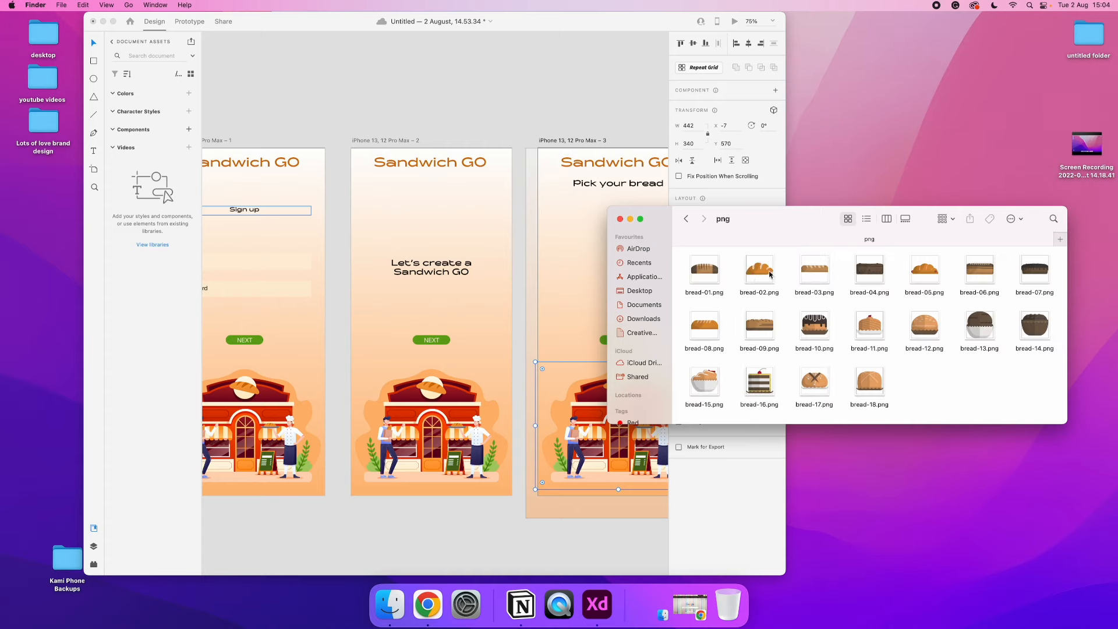
Try to place bread-02.png and bread-03.png directly on the third artboard, and undo the placement
{"action": "left_click", "coordinate": [759, 269]}
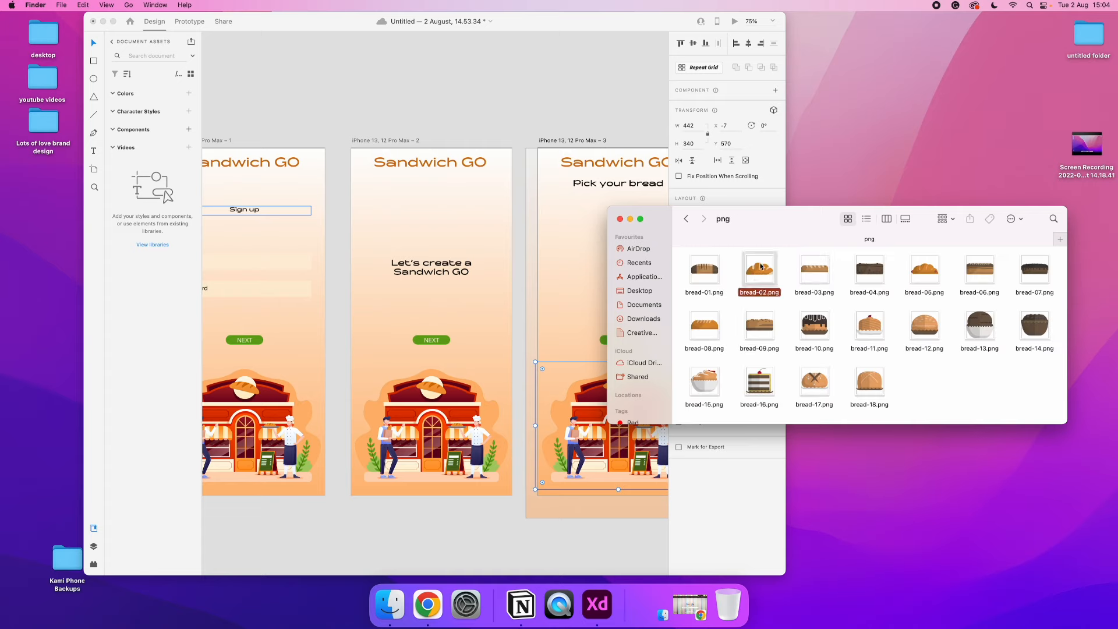
{"action": "left_click", "coordinate": [809, 275], "text": "super"}
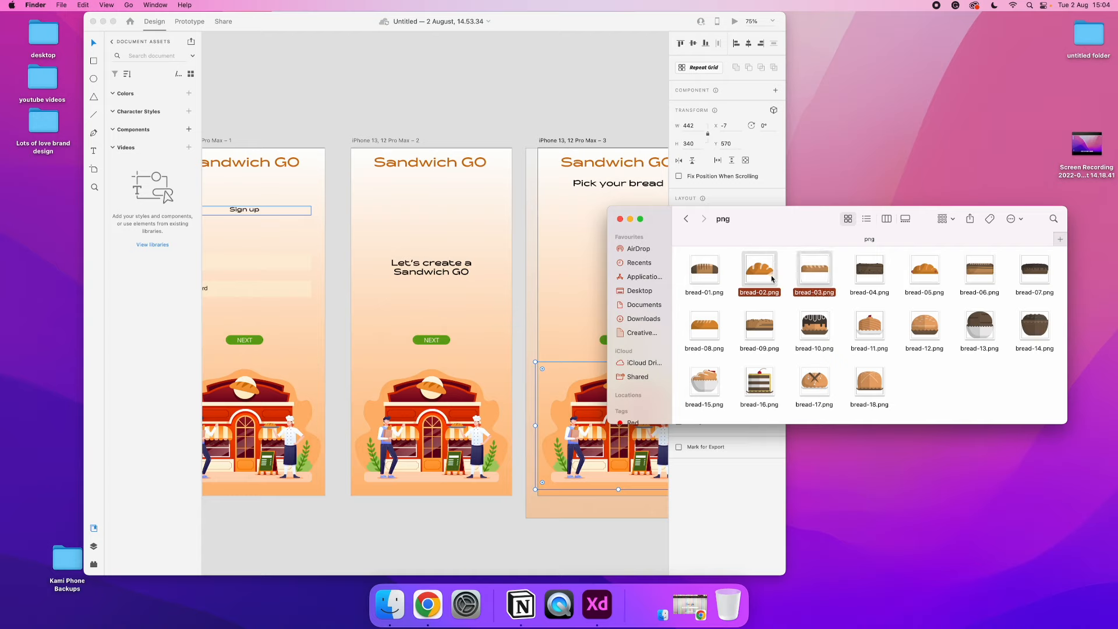
{"action": "left_click_drag", "start_coordinate": [755, 267], "coordinate": [613, 262]}
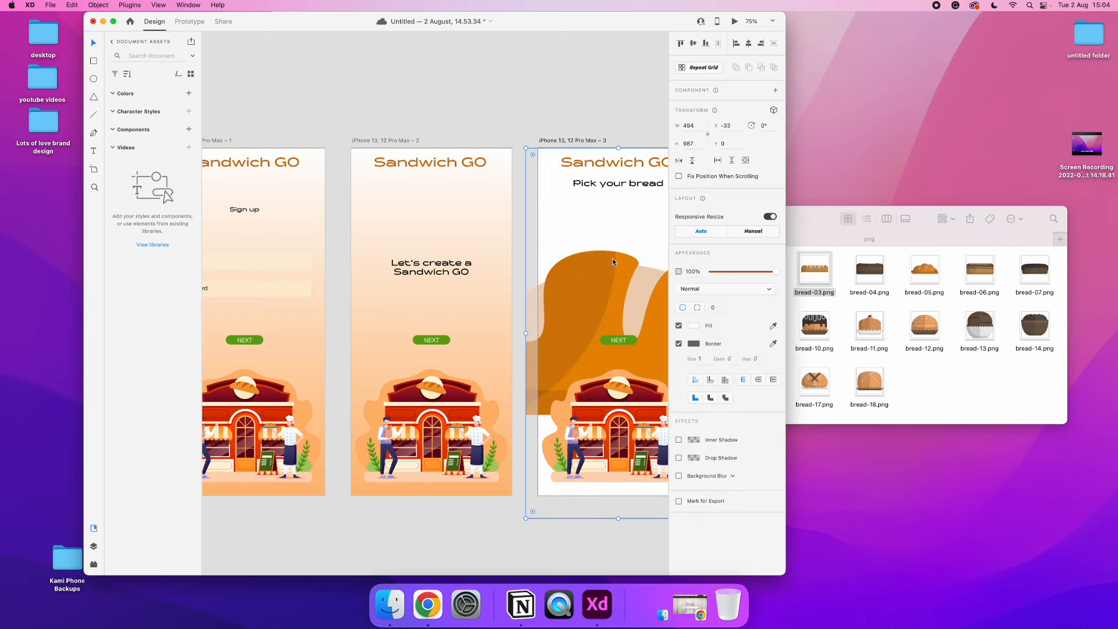
{"action": "key", "text": "super+z"}
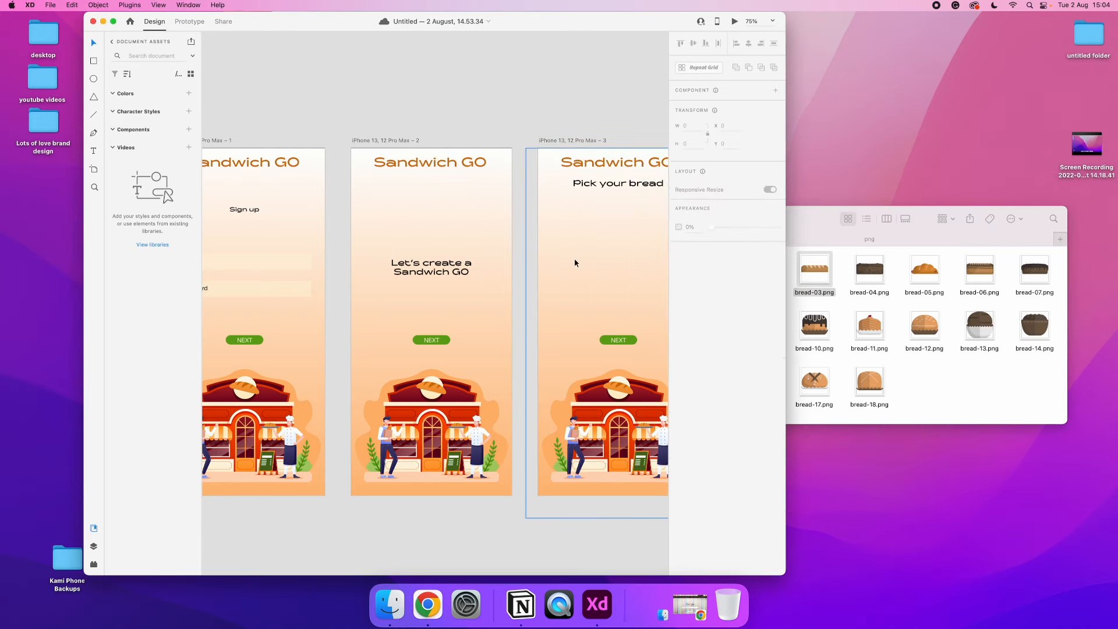
Place bread-02.png and bread-03.png from Finder on the empty canvas beside the third artboard
{"action": "scroll", "coordinate": [575, 262], "scroll_direction": "right", "scroll_amount": 5}
{"action": "left_click", "coordinate": [832, 276]}
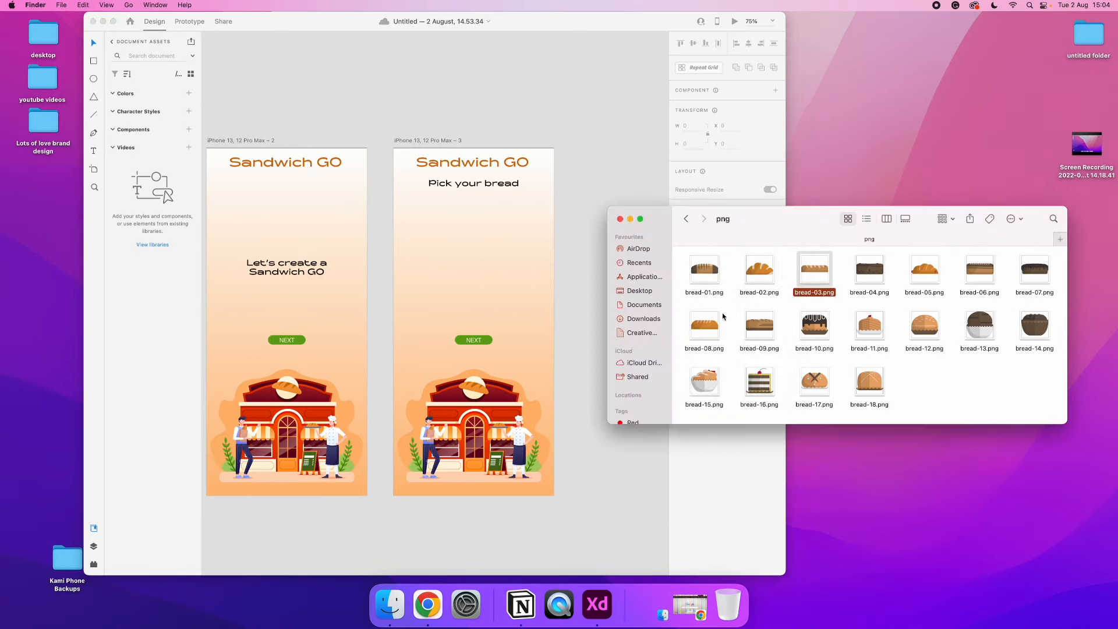
{"action": "left_click", "coordinate": [767, 269], "text": "shift"}
{"action": "left_click_drag", "start_coordinate": [759, 272], "coordinate": [569, 266]}
{"action": "key", "text": "super+0"}
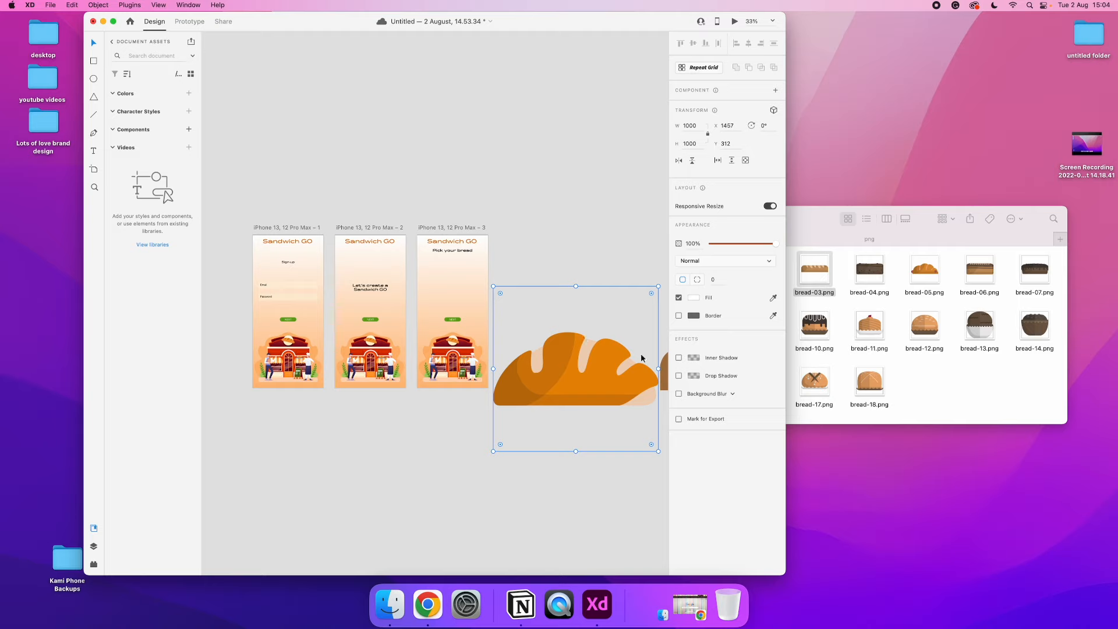
Scale both bread images down together to about 293 by 293, put them on the third artboard, and deselect them
{"action": "scroll", "coordinate": [482, 248], "scroll_direction": "right", "scroll_amount": 5}
{"action": "left_click_drag", "start_coordinate": [480, 247], "coordinate": [594, 384]}
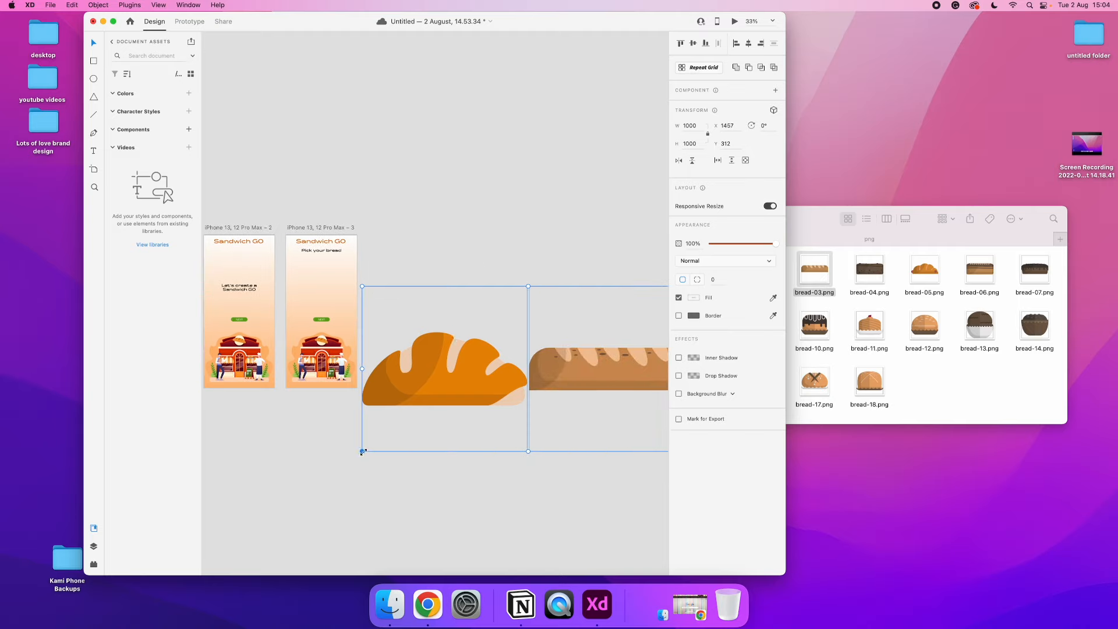
{"action": "left_click_drag", "start_coordinate": [363, 452], "coordinate": [255, 290]}
{"action": "scroll", "coordinate": [394, 324], "scroll_direction": "left", "scroll_amount": 4}
{"action": "scroll", "coordinate": [394, 324], "scroll_direction": "down", "scroll_amount": 1}
{"action": "left_click", "coordinate": [518, 356]}
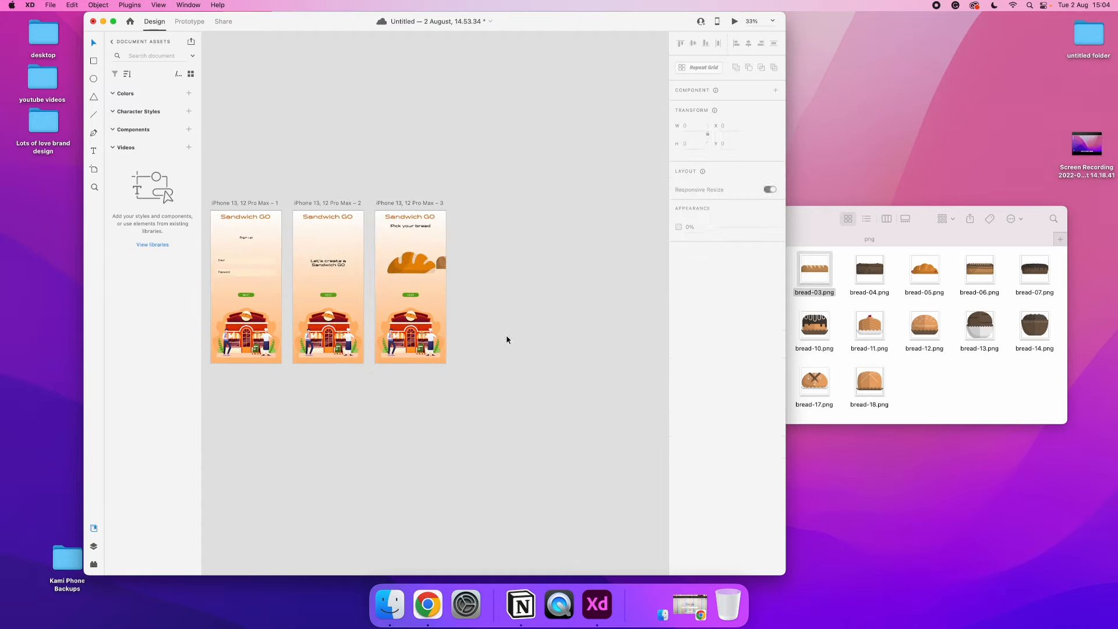
Move the bread-03 loaf down over the third artboard's bakery illustration at about X 88, Y 666
{"action": "left_click_drag", "start_coordinate": [439, 263], "coordinate": [390, 280]}
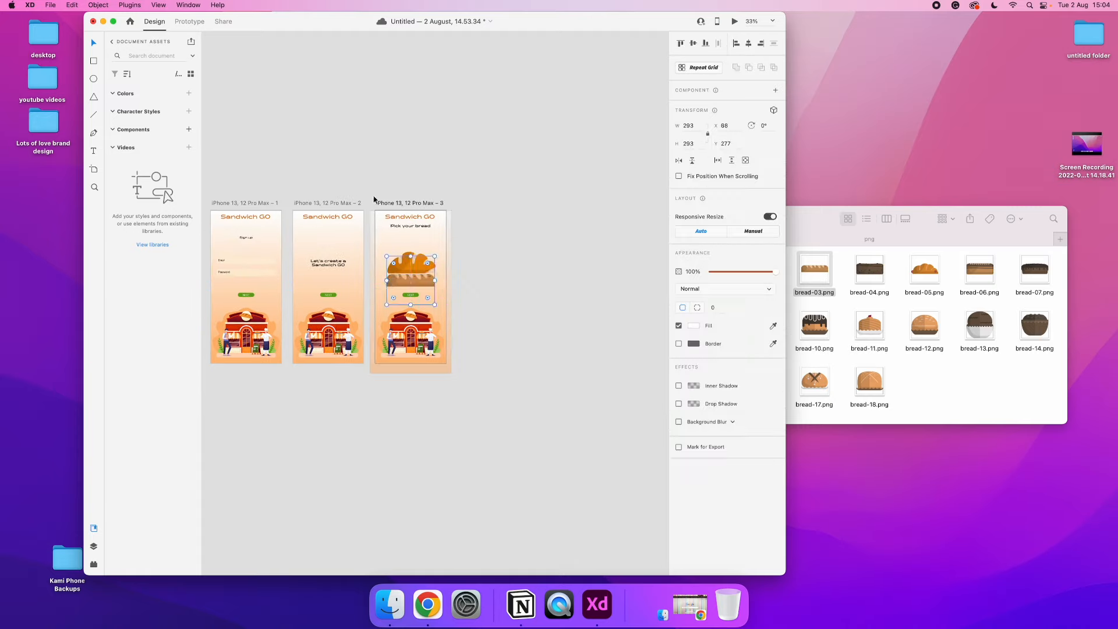
{"action": "key", "text": "super+1"}
{"action": "left_click_drag", "start_coordinate": [398, 243], "coordinate": [386, 425]}
{"action": "scroll", "coordinate": [386, 425], "scroll_direction": "up", "scroll_amount": 2}
{"action": "scroll", "coordinate": [386, 425], "scroll_direction": "left", "scroll_amount": 1}
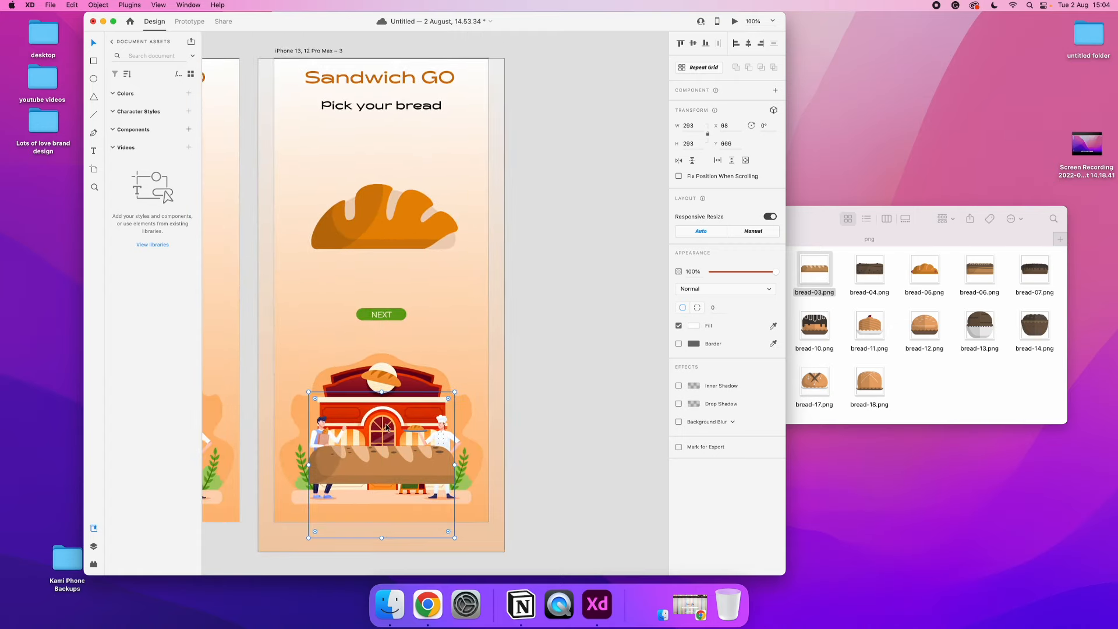
Centre the bread-02 loaf horizontally on the third artboard and deselect it
{"action": "left_click", "coordinate": [384, 216]}
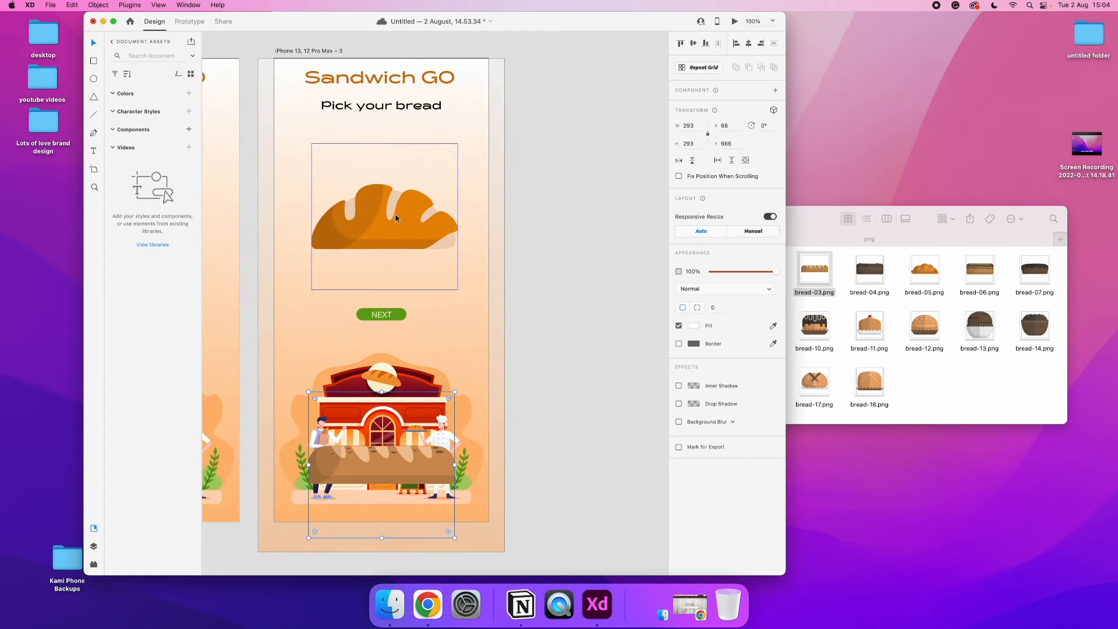
{"action": "left_click", "coordinate": [749, 43]}
{"action": "left_click", "coordinate": [500, 260]}
{"action": "key", "text": "super+equal"}
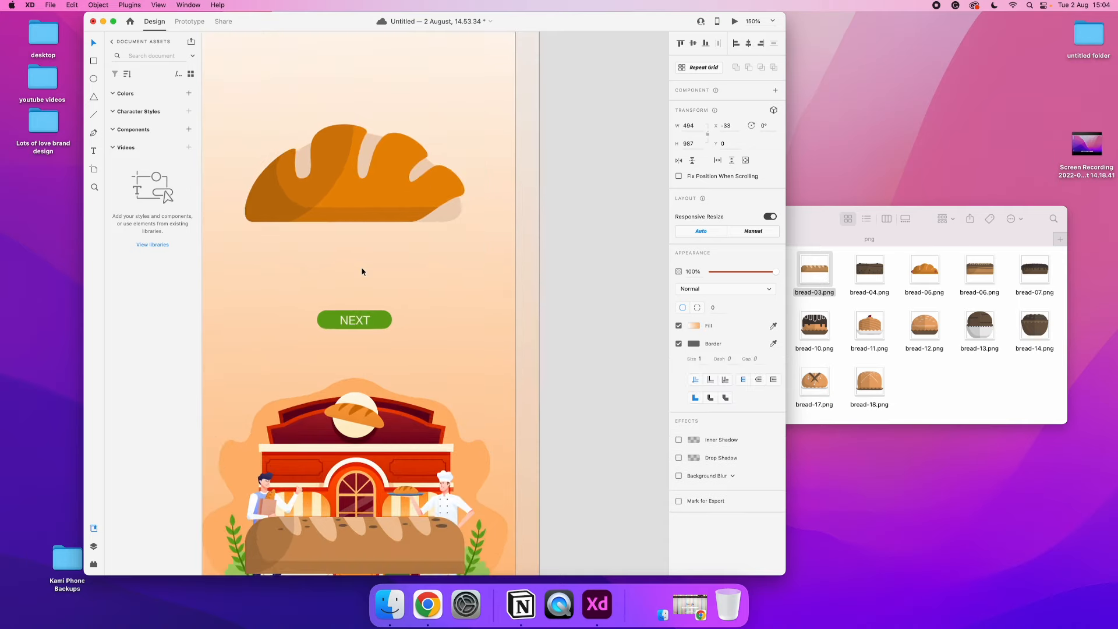
Draw a triangle about 20 by 17 below the third artboard's bread, fill it with the title's orange and remove its border
{"action": "key", "text": "y"}
{"action": "left_click_drag", "start_coordinate": [371, 258], "coordinate": [387, 272]}
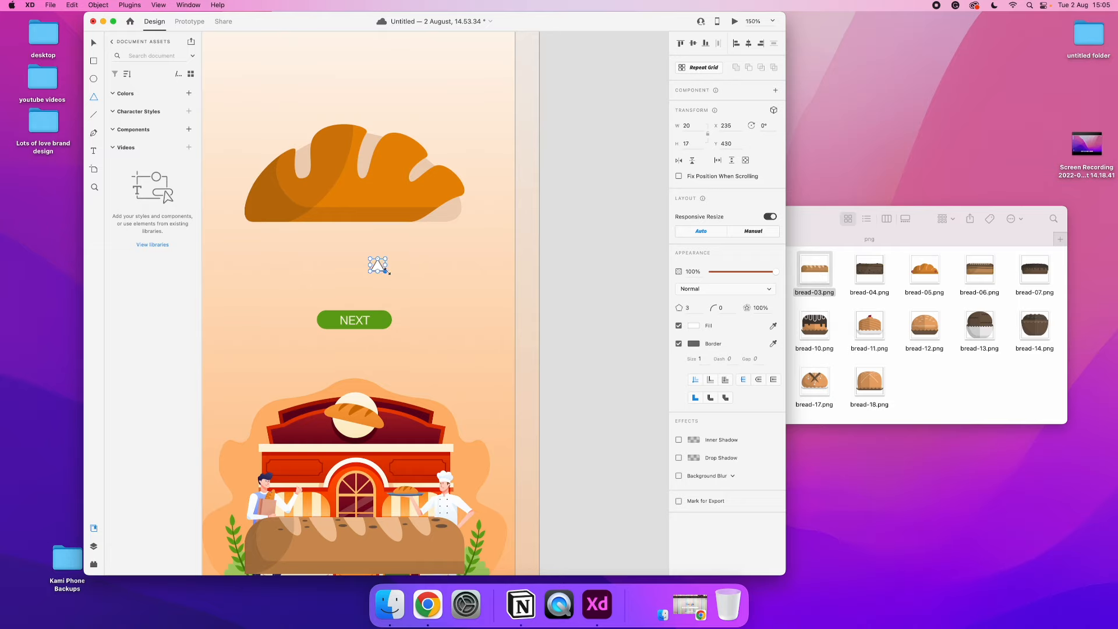
{"action": "scroll", "coordinate": [386, 271], "scroll_direction": "up", "scroll_amount": 5}
{"action": "scroll", "coordinate": [386, 271], "scroll_direction": "left", "scroll_amount": 3}
{"action": "key", "text": "i"}
{"action": "left_click", "coordinate": [379, 86]}
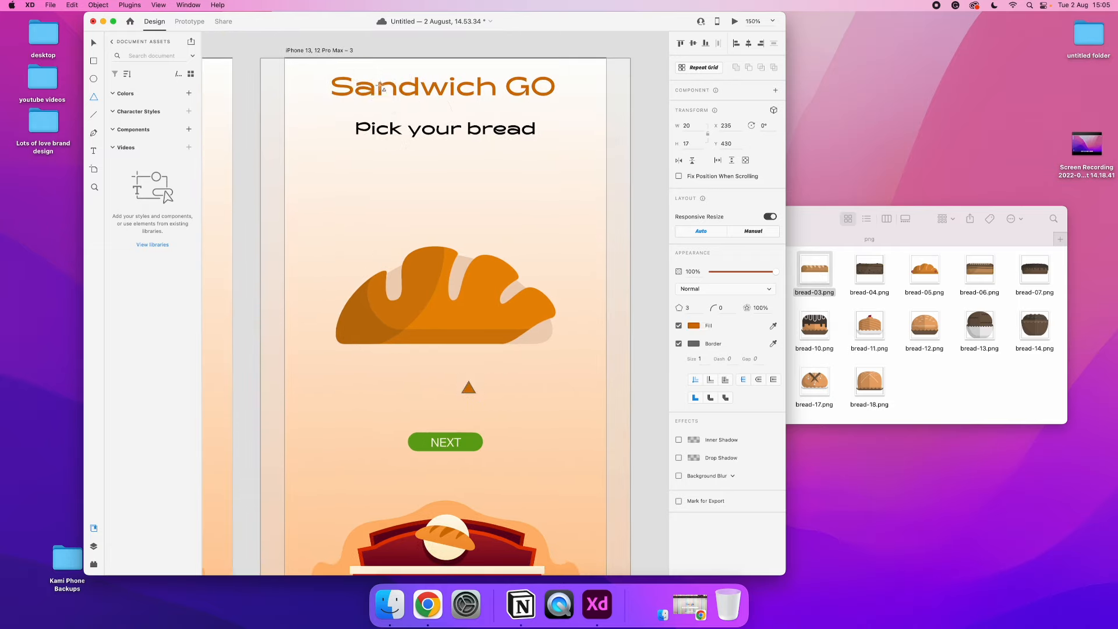
{"action": "left_click", "coordinate": [92, 43]}
{"action": "left_click", "coordinate": [679, 343]}
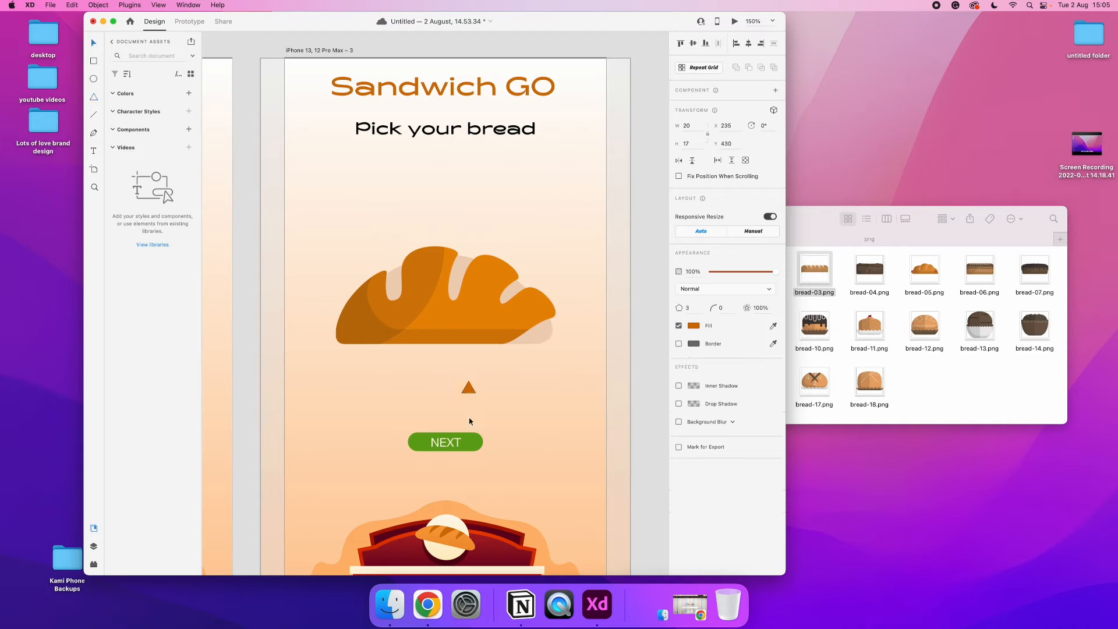
Turn the triangle into a pair of outward-pointing arrows, one on each side of the third artboard's bread
{"action": "left_click_drag", "start_coordinate": [479, 395], "coordinate": [308, 298]}
{"action": "left_click", "coordinate": [439, 356]}
{"action": "left_click", "coordinate": [602, 339]}
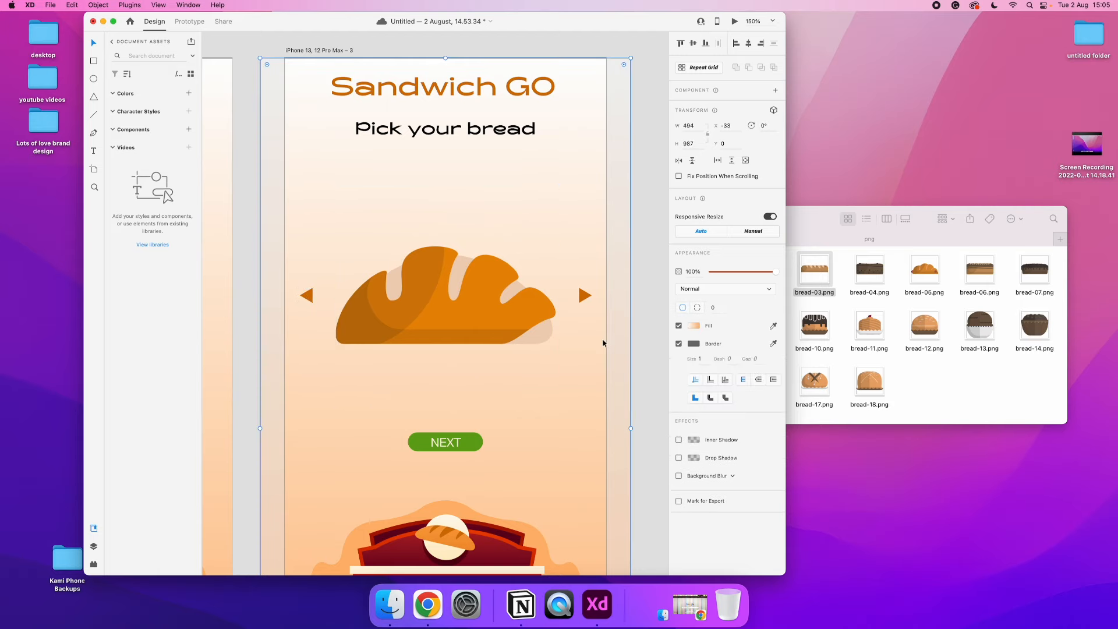
Duplicate the whole "Pick your bread" artboard to make a fourth artboard beside it
{"action": "key", "text": "super+minus"}
{"action": "key", "text": "super+minus"}
{"action": "key", "text": "super+minus"}
{"action": "key", "text": "super+equal"}
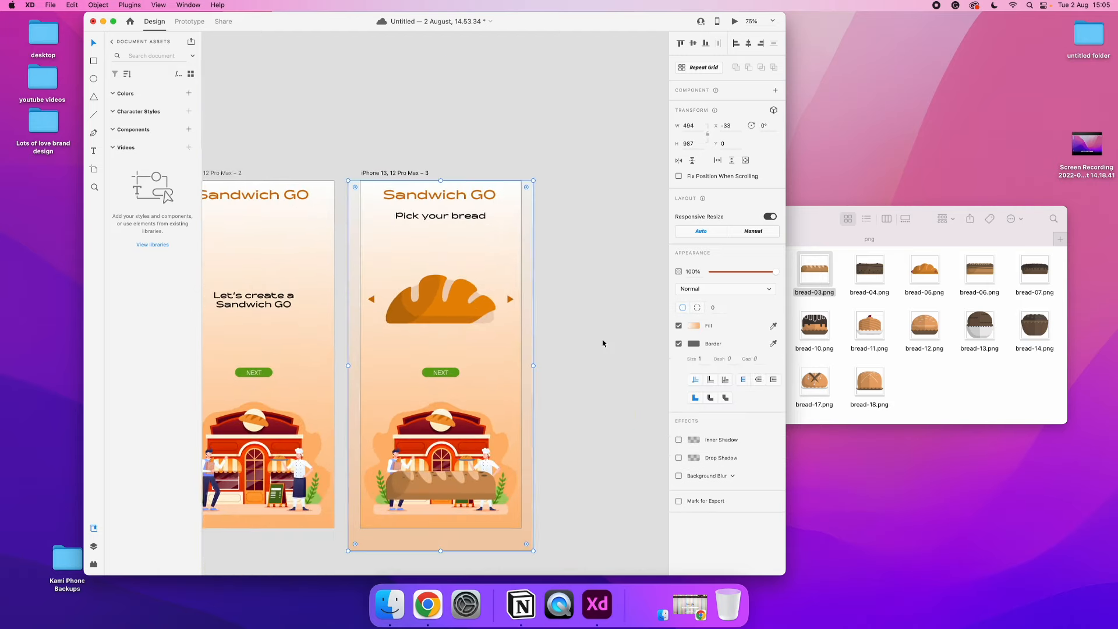
{"action": "scroll", "coordinate": [602, 344], "scroll_direction": "left", "scroll_amount": 2}
{"action": "scroll", "coordinate": [603, 343], "scroll_direction": "down", "scroll_amount": 2}
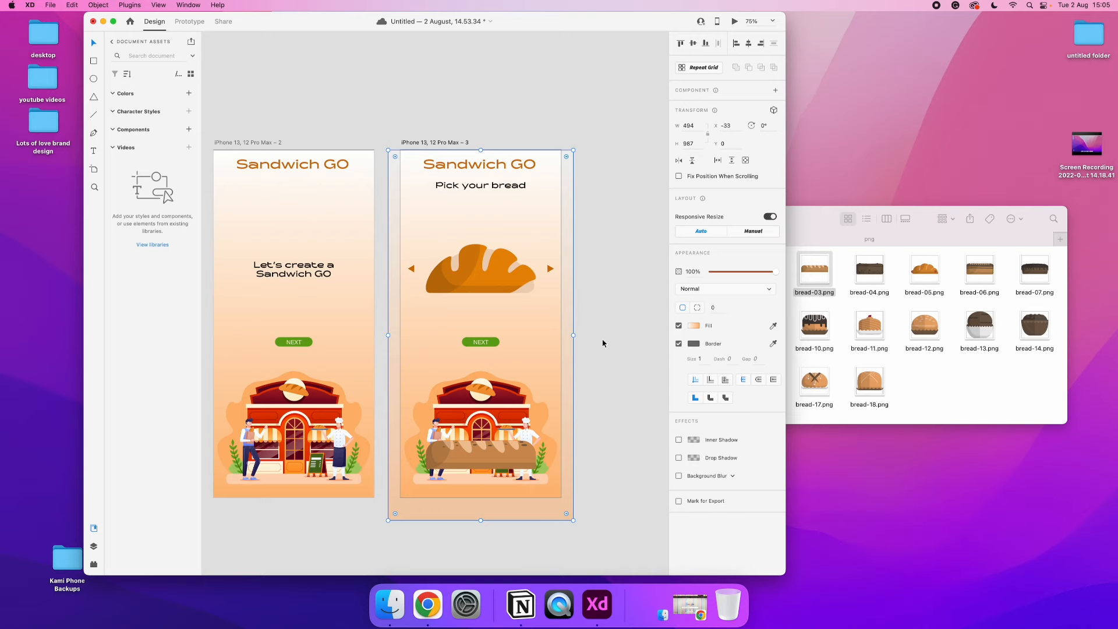
{"action": "scroll", "coordinate": [603, 344], "scroll_direction": "down", "scroll_amount": 3}
{"action": "scroll", "coordinate": [602, 344], "scroll_direction": "up", "scroll_amount": 1}
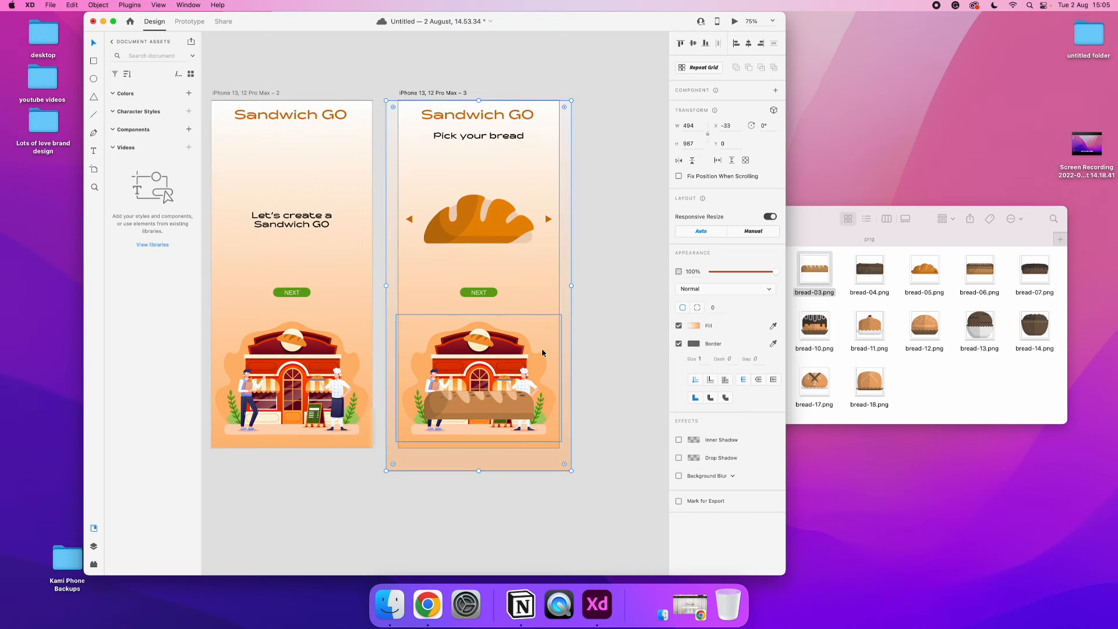
{"action": "left_click", "coordinate": [427, 94]}
{"action": "key", "text": "super+c"}
{"action": "key", "text": "super+v"}
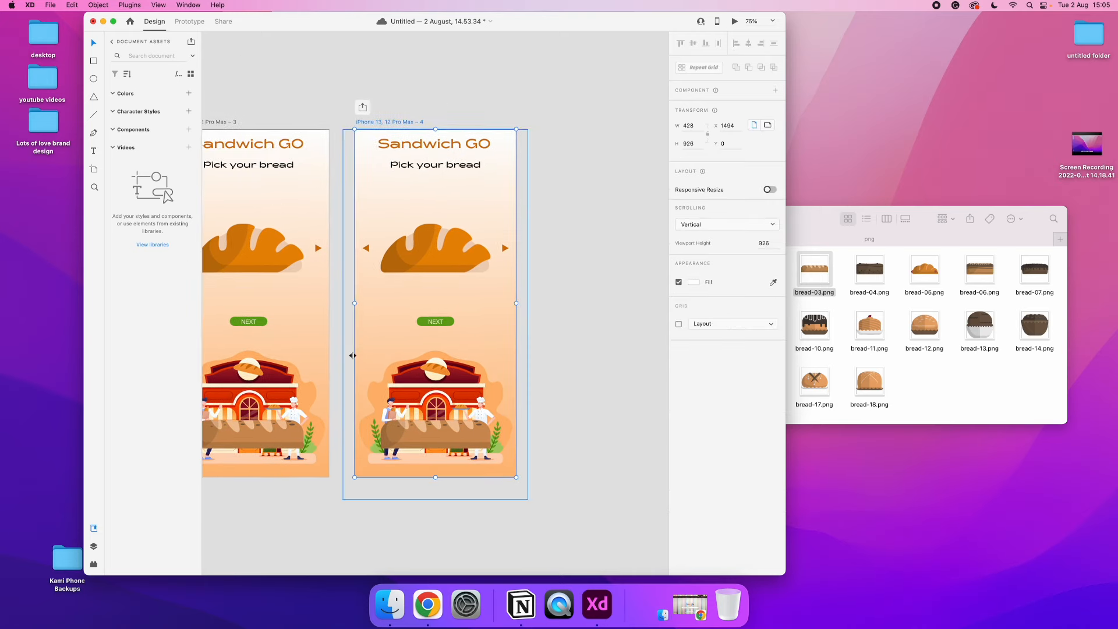
Place the bread-03 loaf between the fourth artboard's arrows at about X 85, Y 180, and send it to the back
{"action": "left_click_drag", "start_coordinate": [283, 438], "coordinate": [447, 232]}
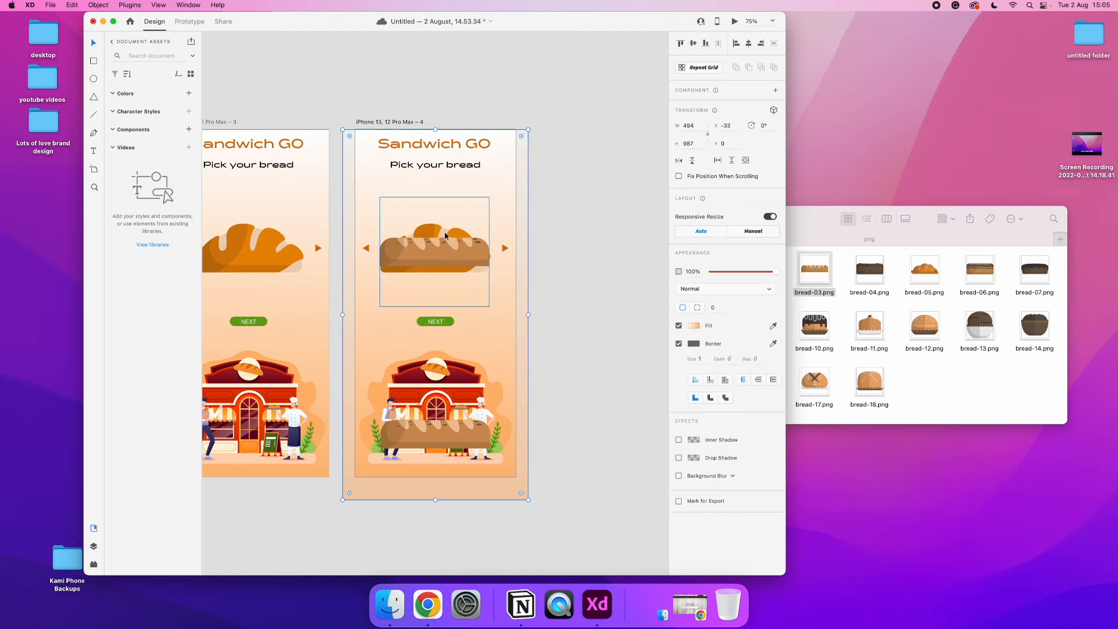
{"action": "key", "text": "super+z"}
{"action": "key", "text": "super+shift+z"}
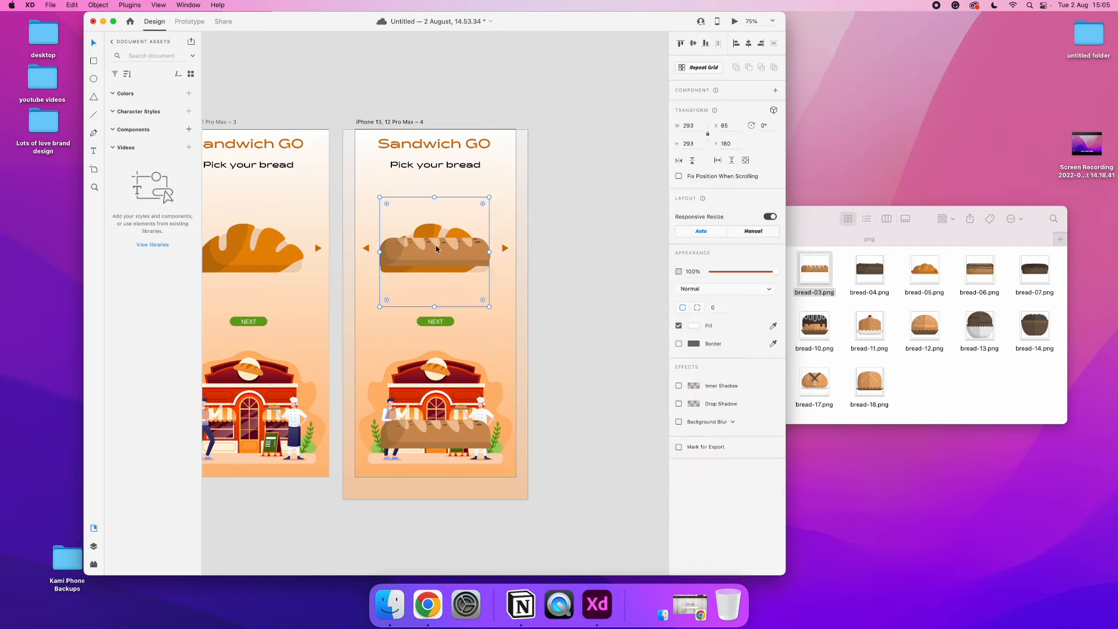
{"action": "right_click", "coordinate": [436, 246]}
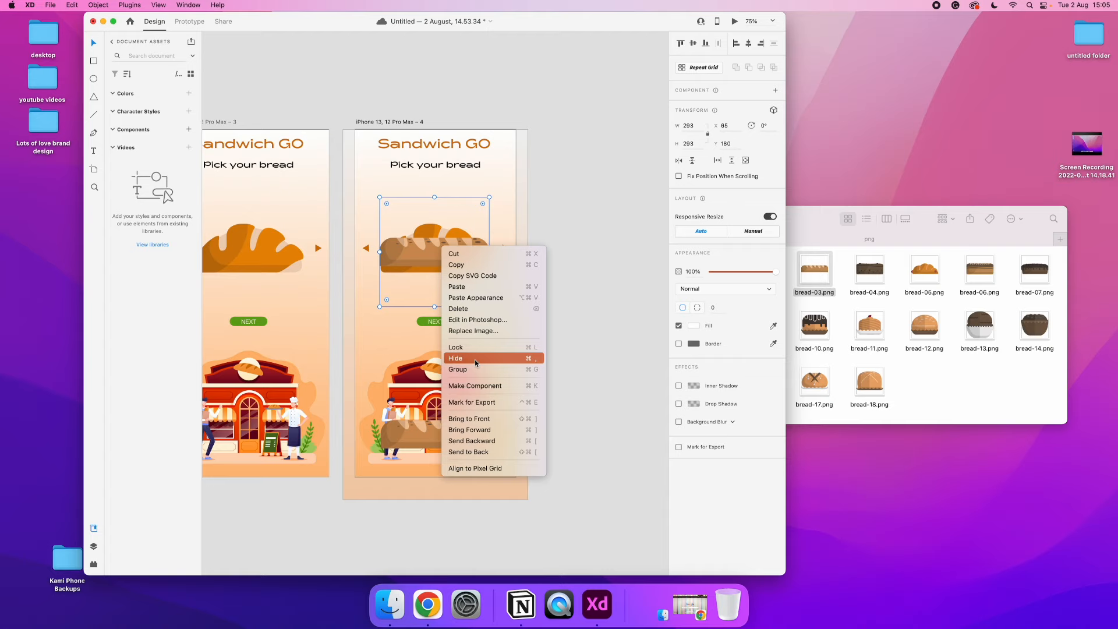
{"action": "left_click", "coordinate": [483, 452]}
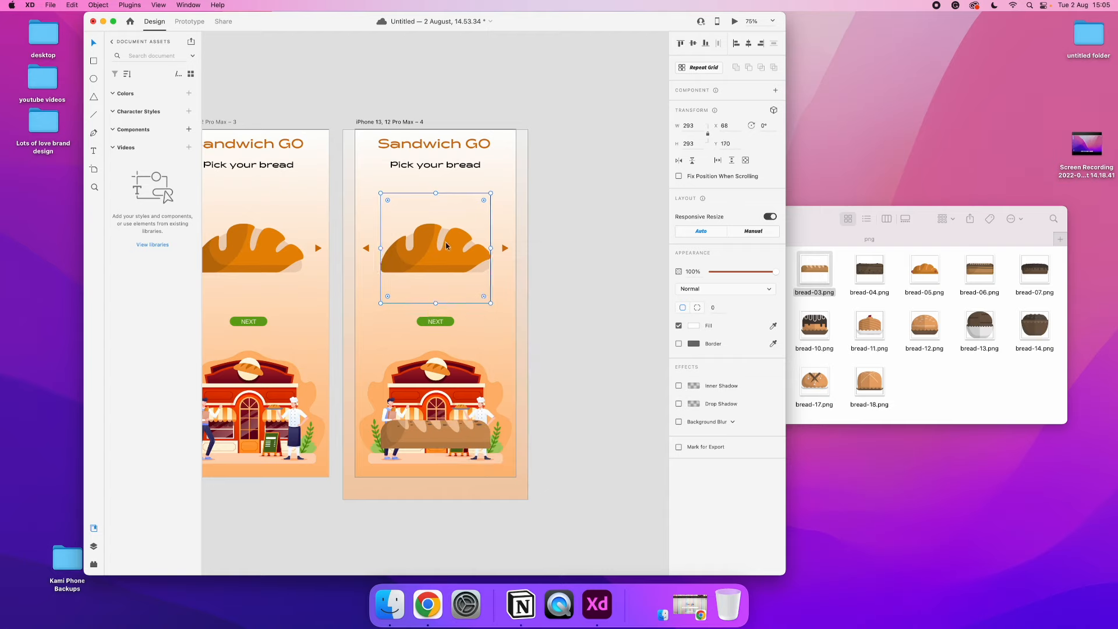
Remove the bread-02 loaf from the fourth artboard and send the gradient background behind the bread-03 loaf
{"action": "left_click", "coordinate": [445, 243]}
{"action": "right_click", "coordinate": [480, 309]}
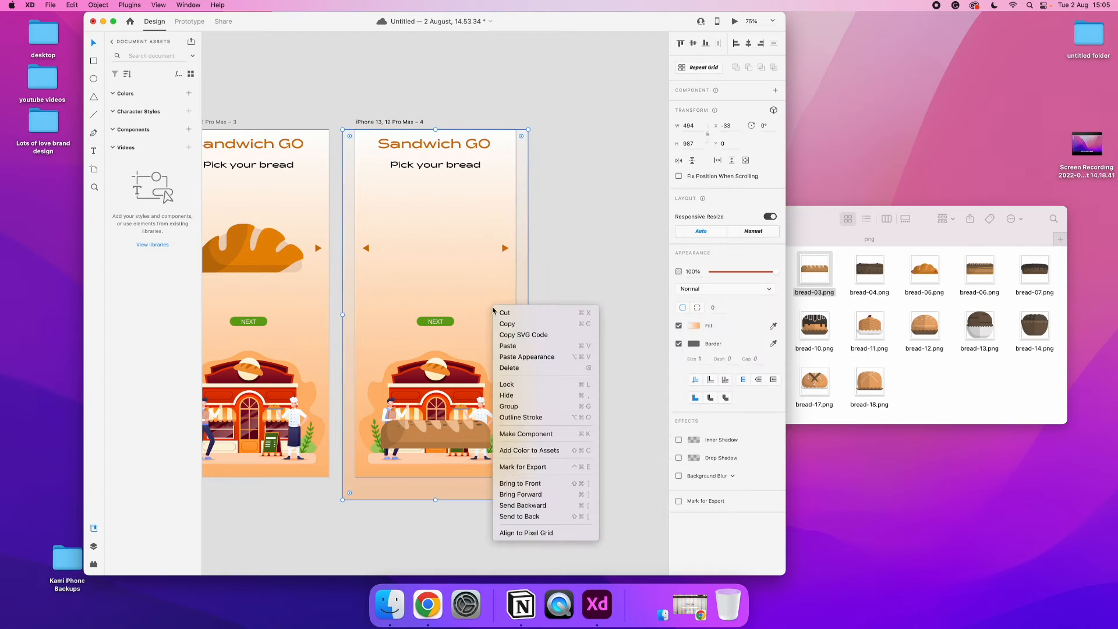
{"action": "left_click", "coordinate": [529, 505]}
Move the fourth artboard directly below the third one, to about X 996, Y 981
{"action": "scroll", "coordinate": [436, 435], "scroll_direction": "left", "scroll_amount": 5}
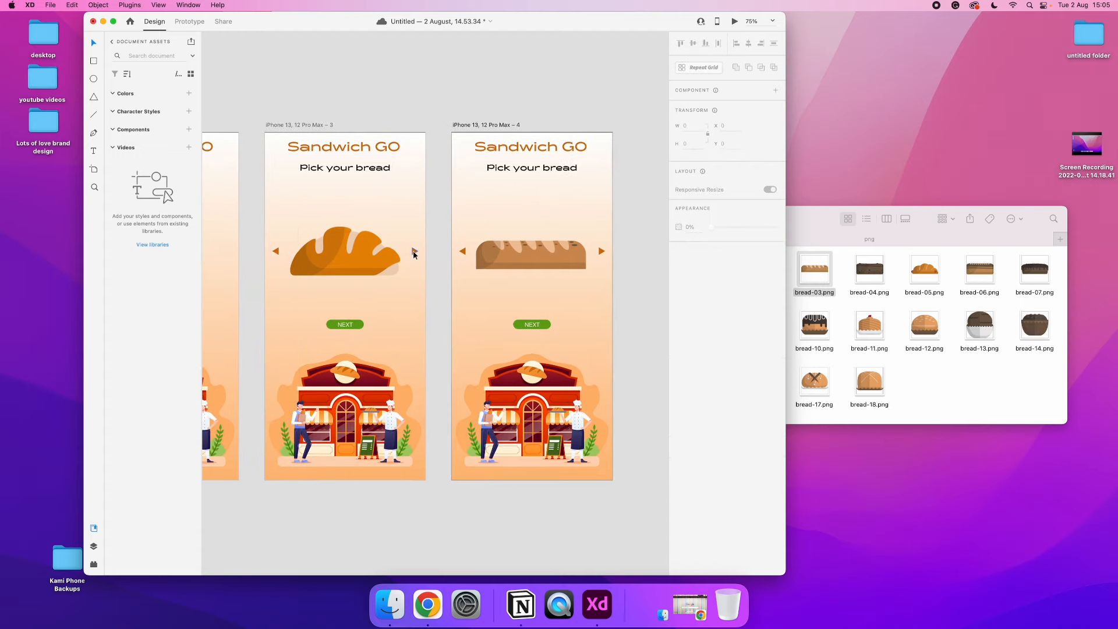
{"action": "scroll", "coordinate": [472, 237], "scroll_direction": "down", "scroll_amount": 5}
{"action": "key", "text": "super+minus"}
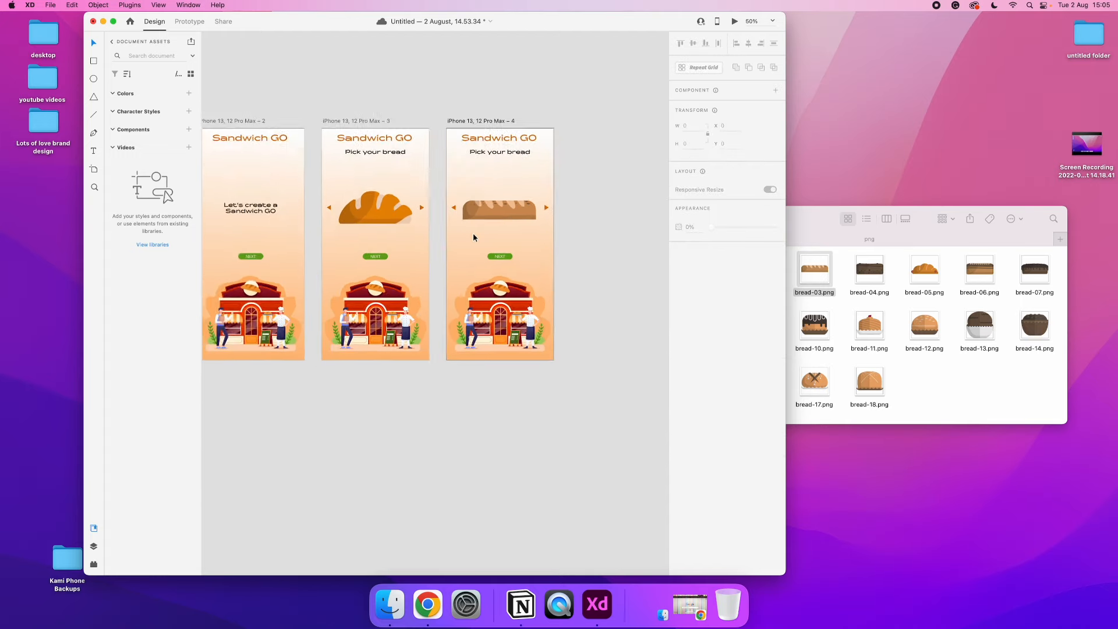
{"action": "left_click_drag", "start_coordinate": [473, 122], "coordinate": [349, 368]}
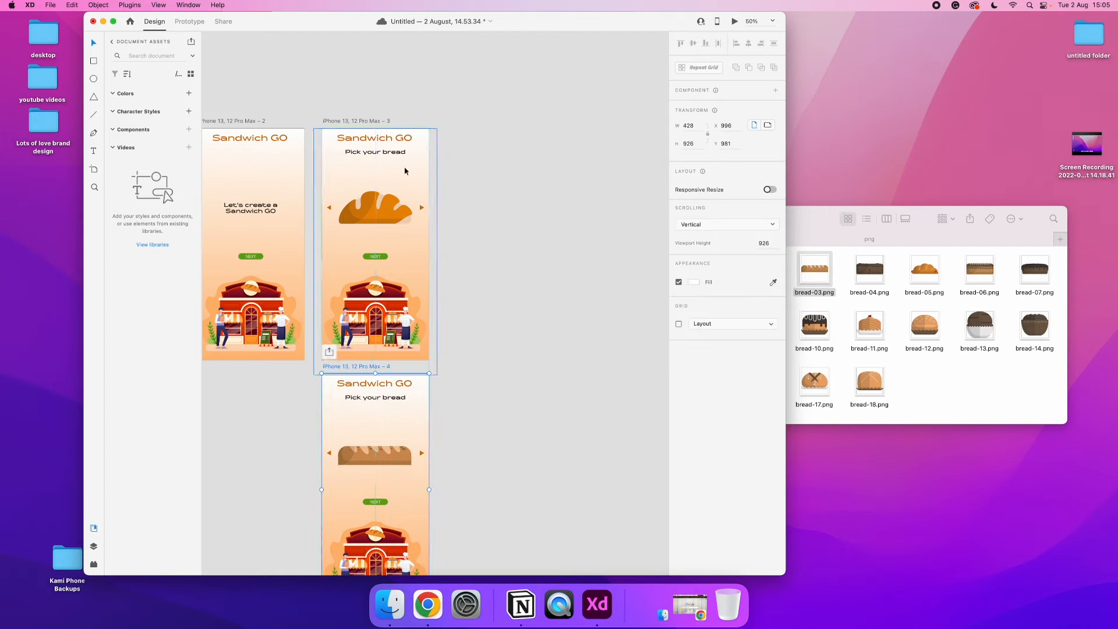
Duplicate the third artboard beside itself and change the copy's heading to "Pick your toppings"
{"action": "left_click", "coordinate": [356, 121]}
{"action": "key", "text": "super+d"}
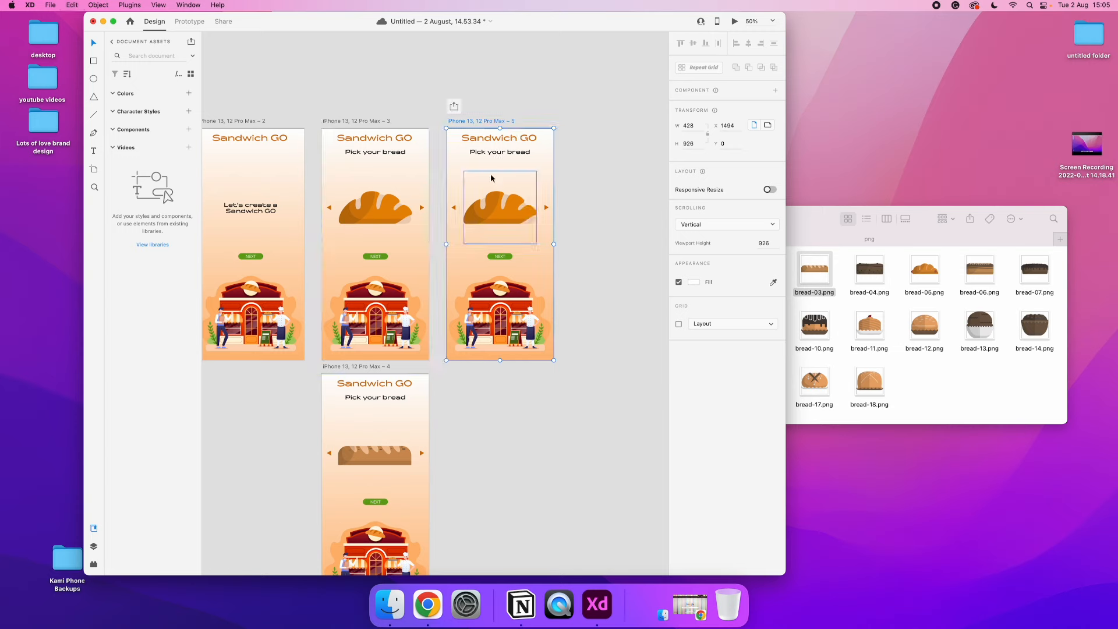
{"action": "double_click", "coordinate": [500, 152]}
{"action": "left_click_drag", "start_coordinate": [506, 152], "coordinate": [551, 154]}
{"action": "type", "text": "top"}
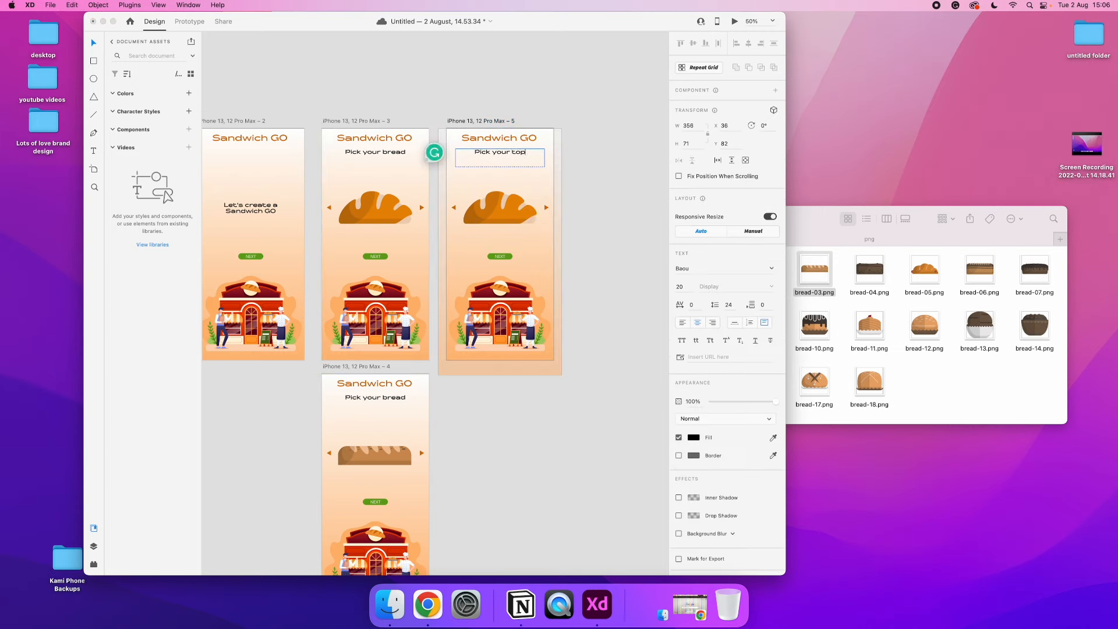
{"action": "type", "text": "pings"}
{"action": "left_click", "coordinate": [575, 68]}
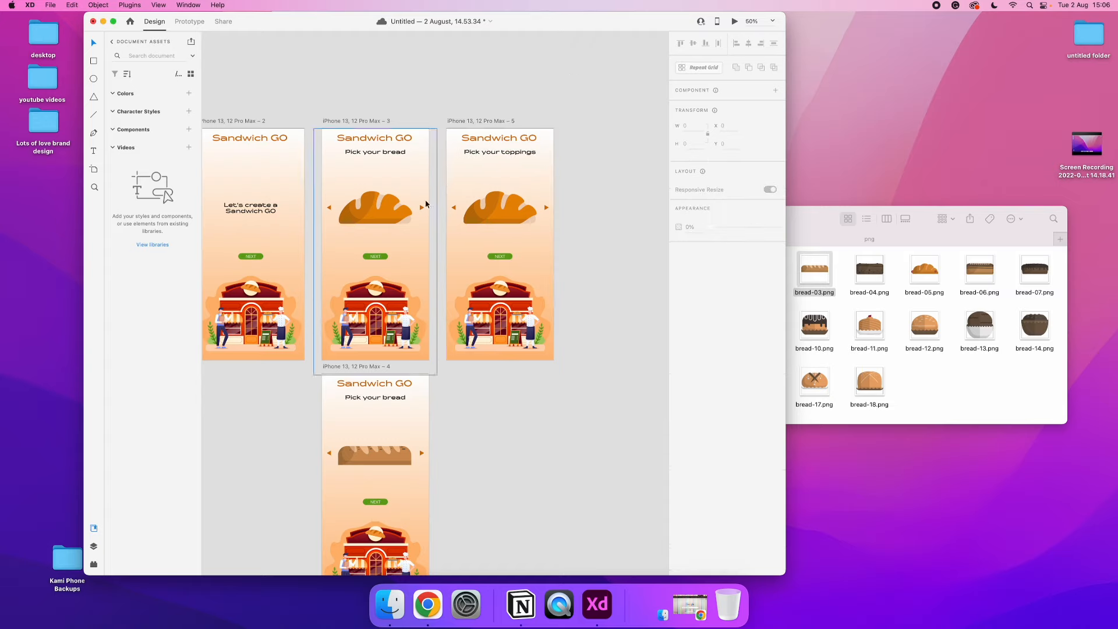
Switch to Finder, go back from the png folder to the bread-cake folder, and return to Adobe XD
{"action": "scroll", "coordinate": [505, 207], "scroll_direction": "right", "scroll_amount": 1}
{"action": "left_click", "coordinate": [813, 226]}
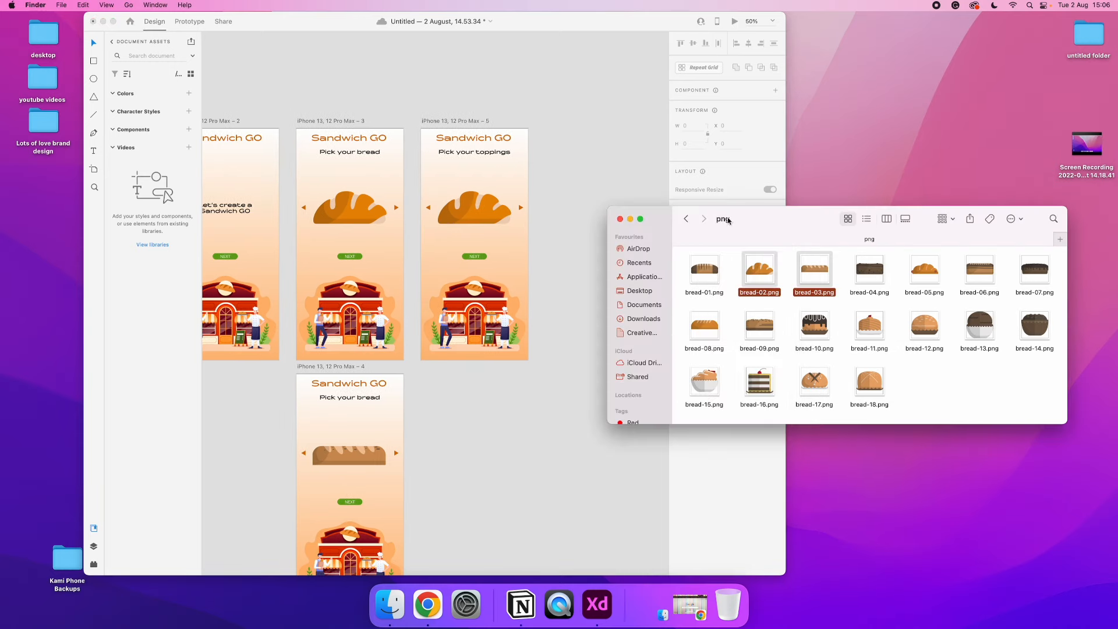
{"action": "left_click", "coordinate": [686, 220]}
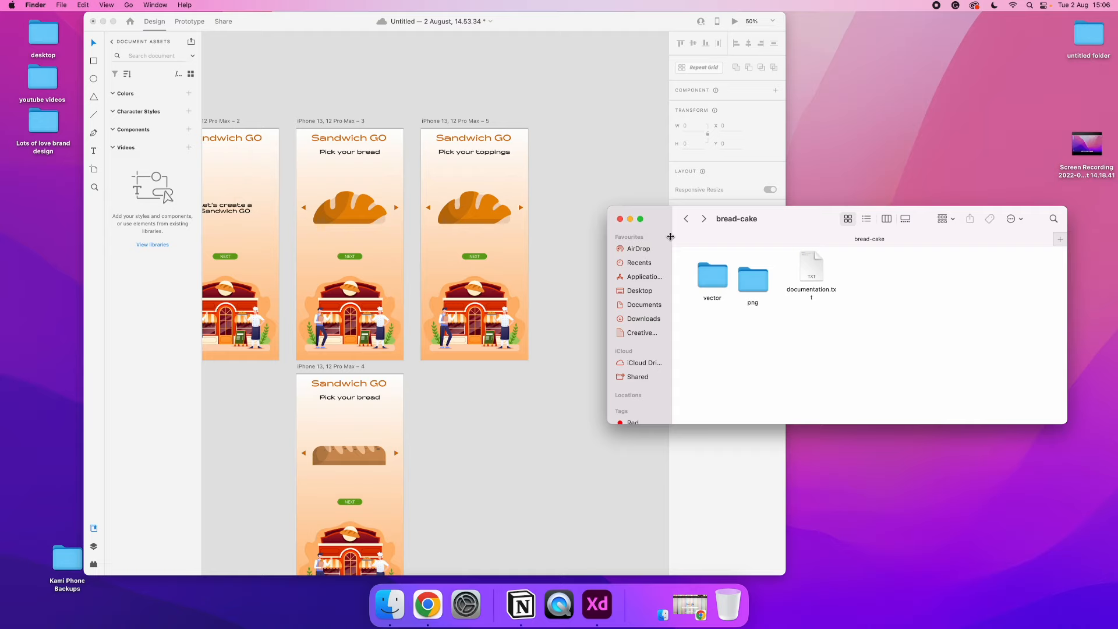
{"action": "left_click", "coordinate": [569, 278]}
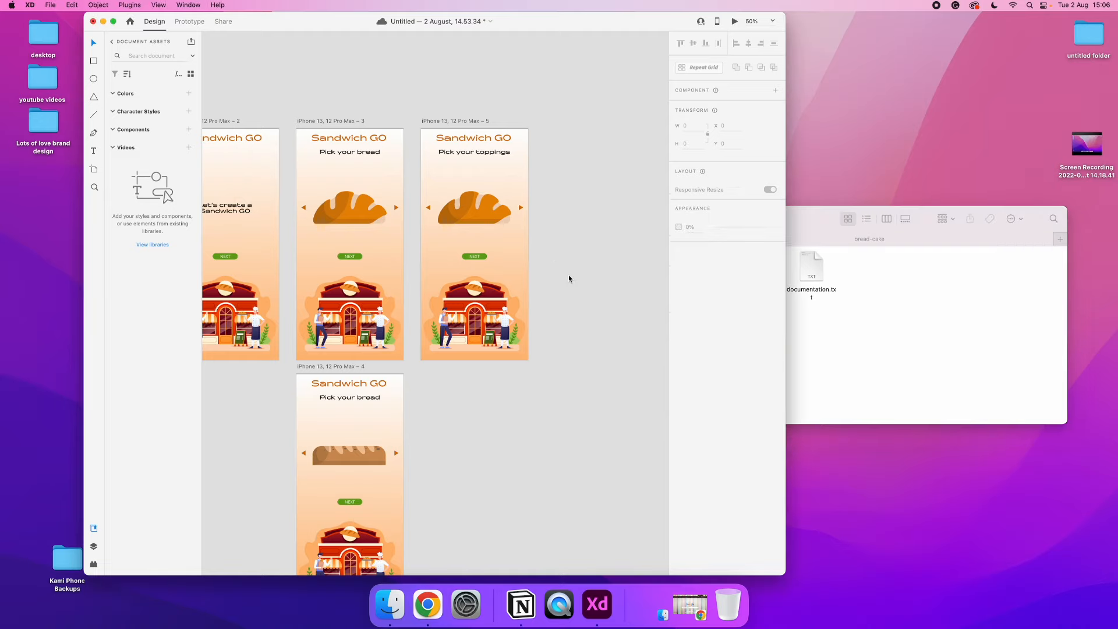
Delete the bakery illustration from the "Pick your toppings" artboard
{"action": "left_click", "coordinate": [481, 305]}
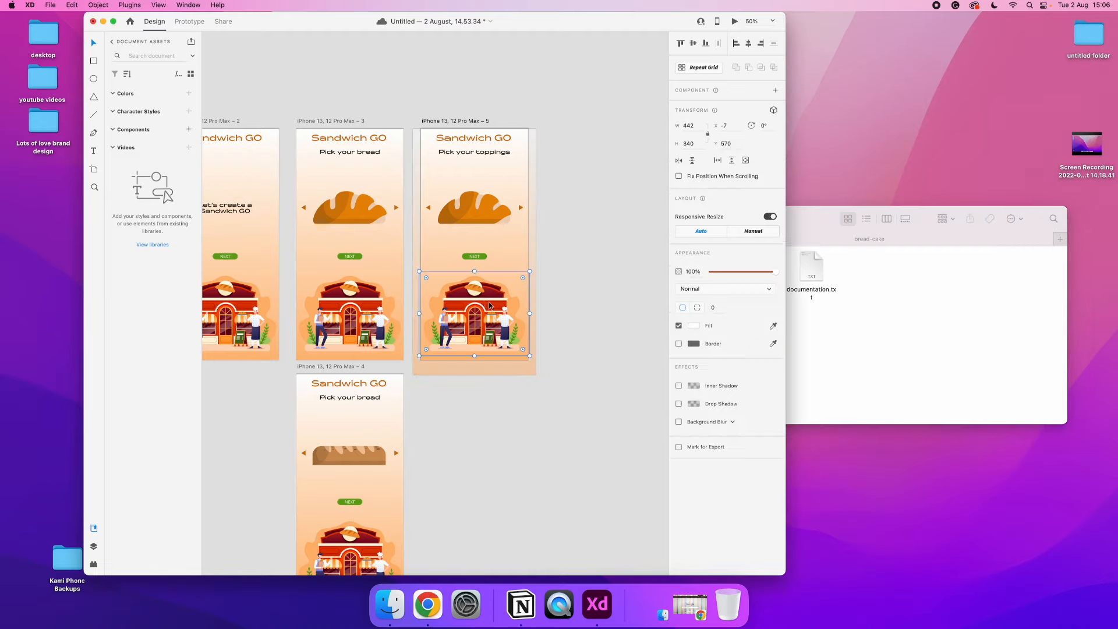
{"action": "key", "text": "Delete"}
{"action": "scroll", "coordinate": [500, 296], "scroll_direction": "left", "scroll_amount": 2}
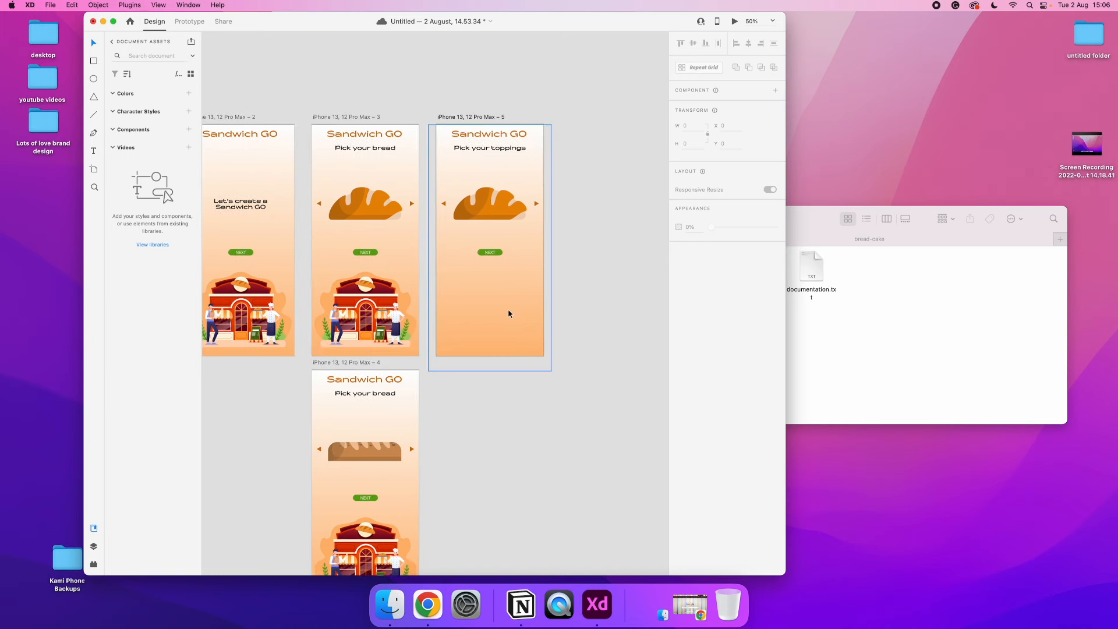
{"action": "left_click", "coordinate": [507, 312]}
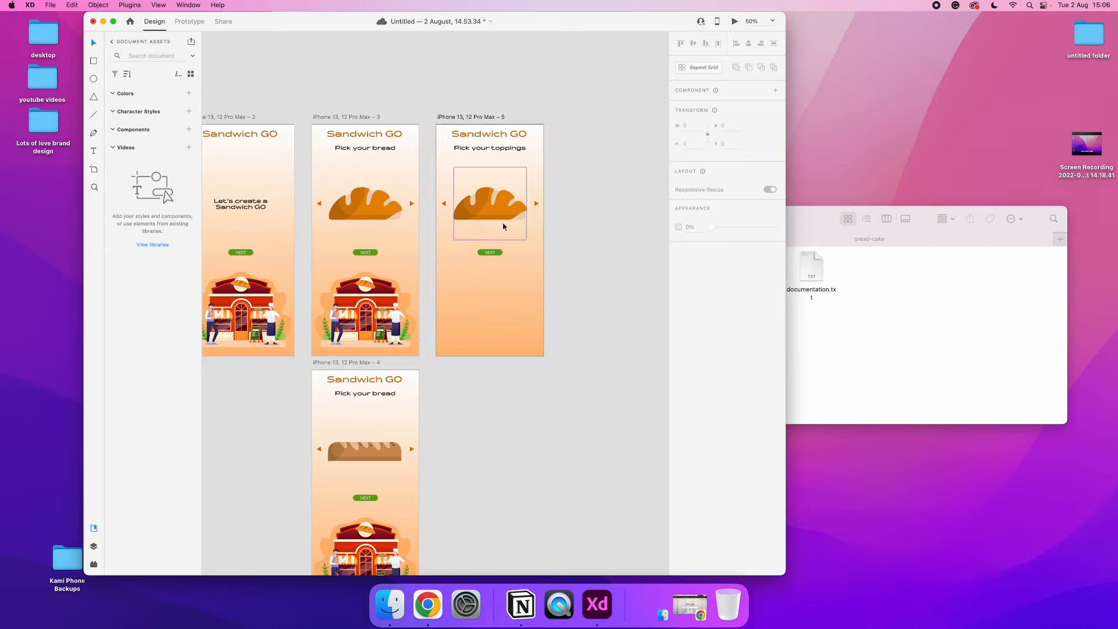
Change the heading of the toppings artboard to "Pick your 3 toppings" and deselect it
{"action": "double_click", "coordinate": [507, 149]}
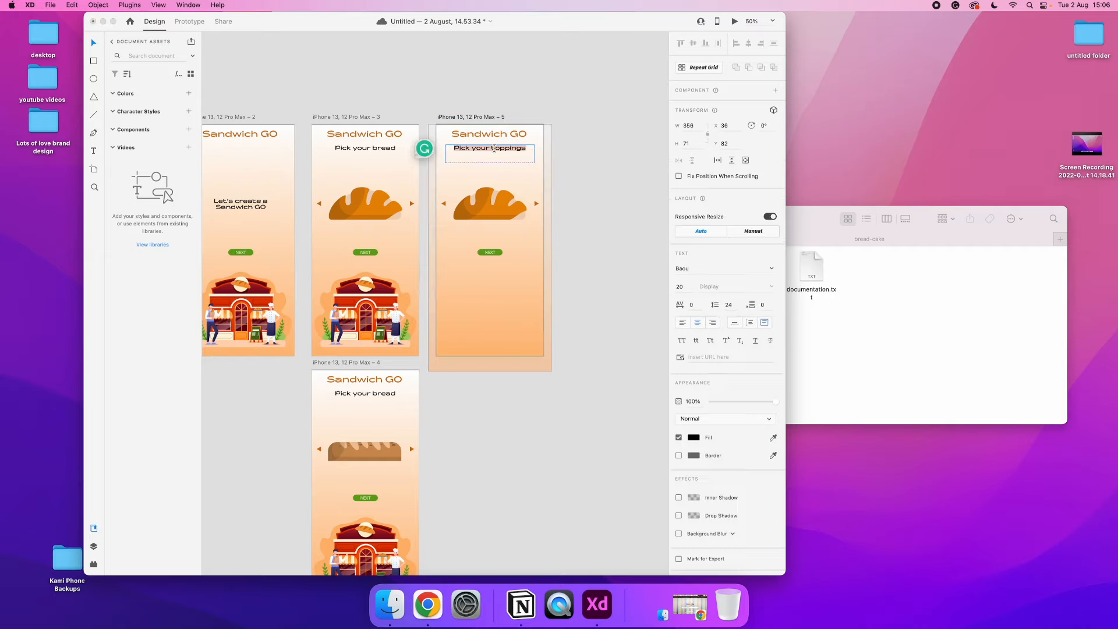
{"action": "type", "text": "3"}
{"action": "left_click", "coordinate": [514, 96]}
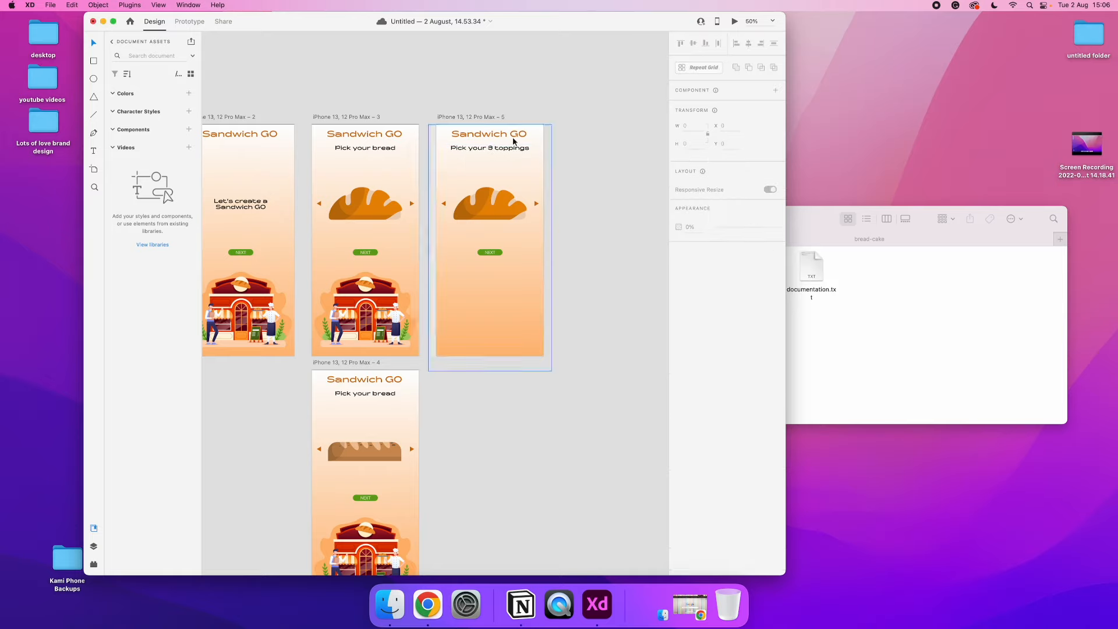
{"action": "key", "text": "super+plus"}
{"action": "scroll", "coordinate": [513, 145], "scroll_direction": "right", "scroll_amount": 2}
{"action": "scroll", "coordinate": [513, 145], "scroll_direction": "up", "scroll_amount": 2}
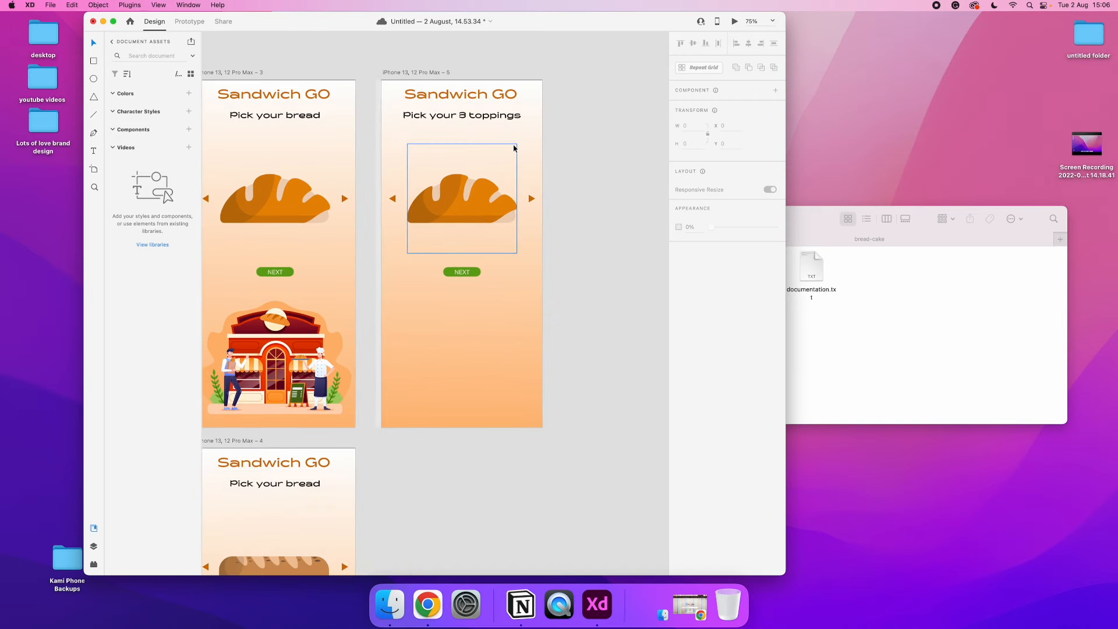
{"action": "double_click", "coordinate": [462, 115]}
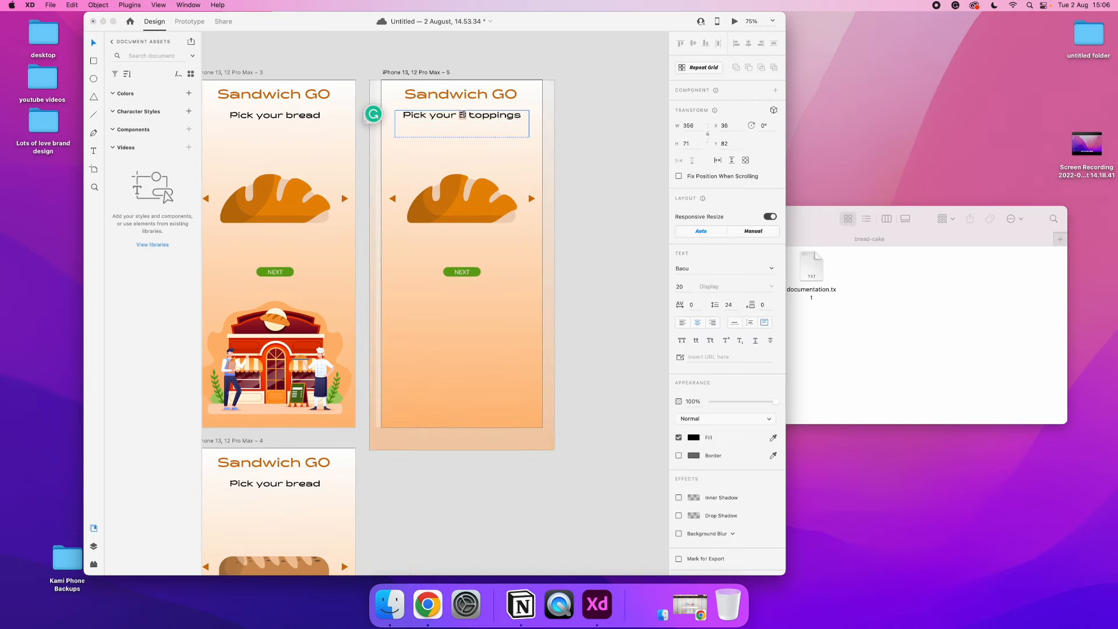
{"action": "left_click", "coordinate": [611, 183]}
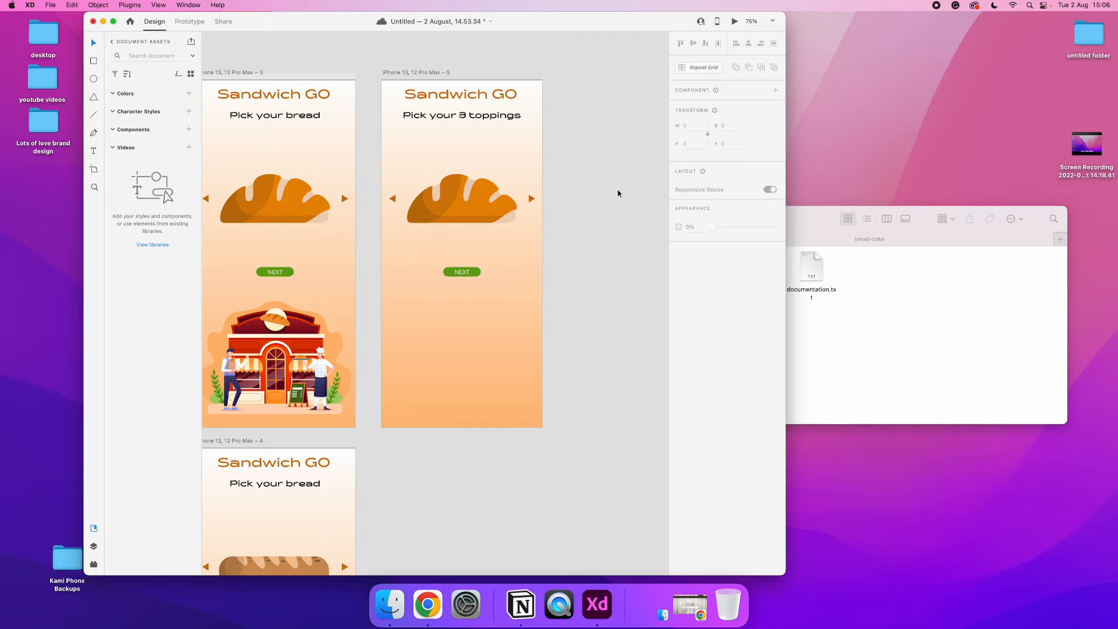
Move the NEXT button down near the bottom edge of the toppings artboard, at about X 164, Y 870
{"action": "left_click", "coordinate": [473, 273]}
{"action": "left_click", "coordinate": [591, 254]}
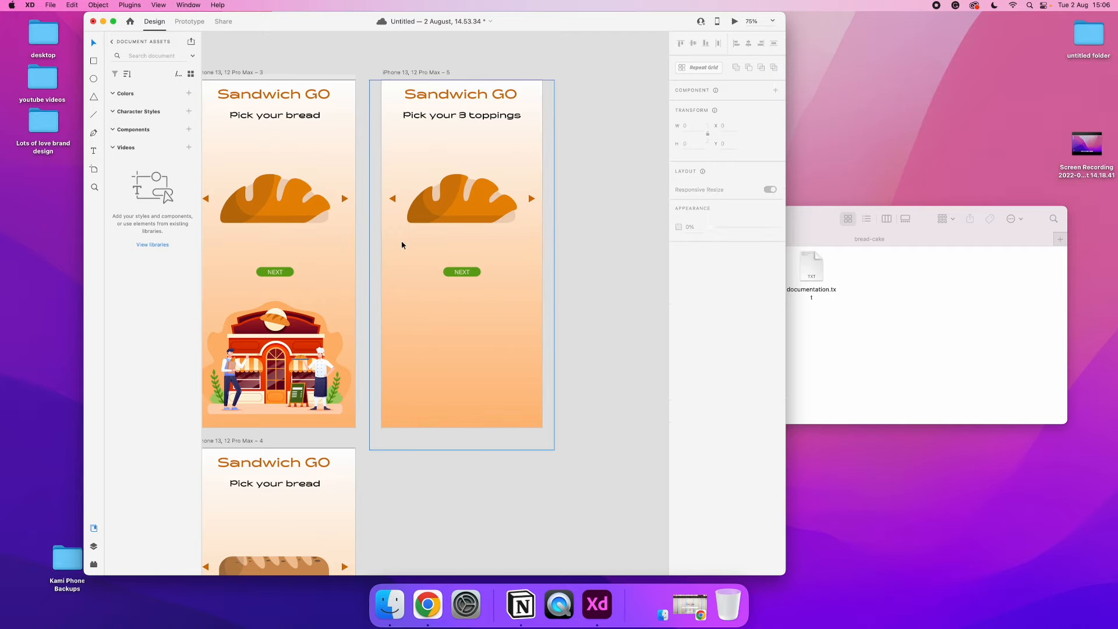
{"action": "left_click_drag", "start_coordinate": [462, 273], "coordinate": [464, 418]}
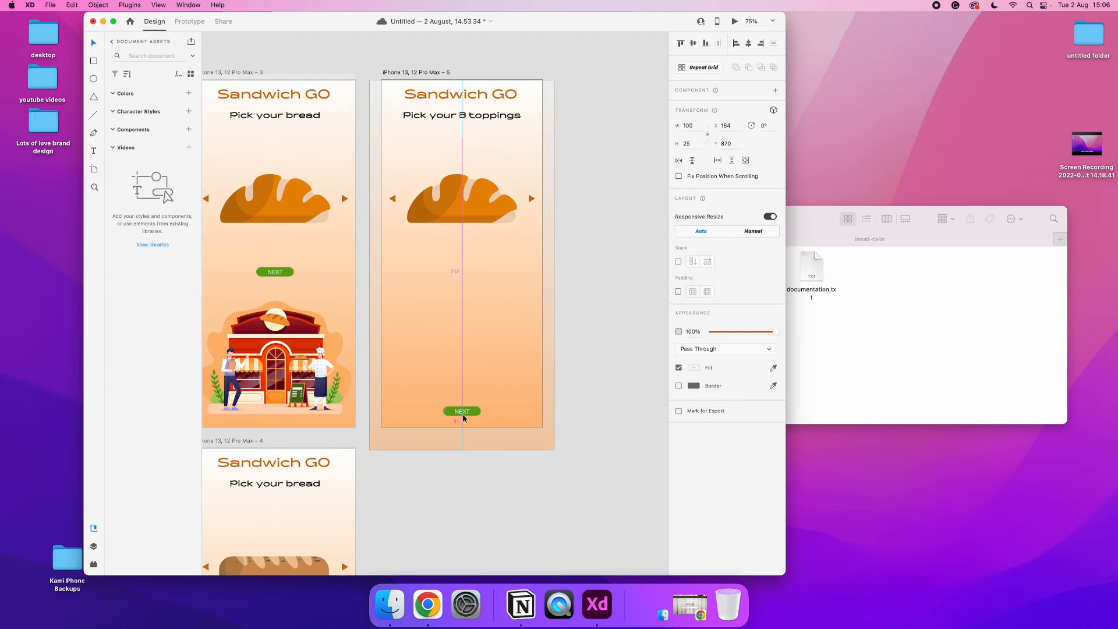
{"action": "left_click", "coordinate": [413, 233]}
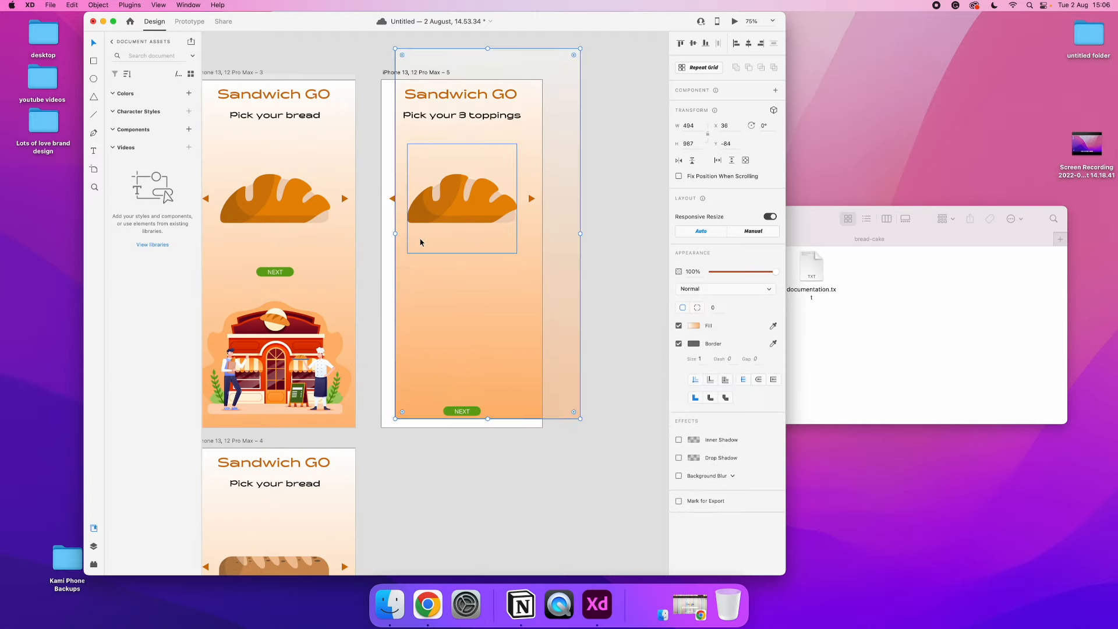
{"action": "key", "text": "super+z"}
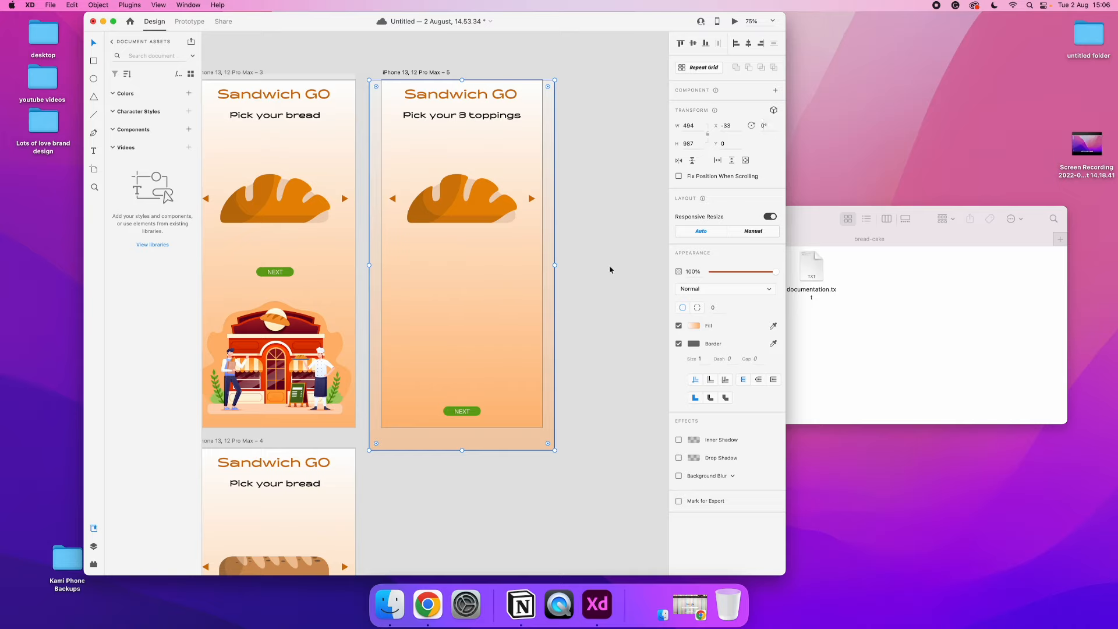
{"action": "left_click_drag", "start_coordinate": [468, 295], "coordinate": [549, 295]}
{"action": "key", "text": "super+z"}
Move the orange gradient background sideways off the "Pick your 3 toppings" artboard
{"action": "left_click_drag", "start_coordinate": [466, 279], "coordinate": [620, 277]}
{"action": "key", "text": "Delete"}
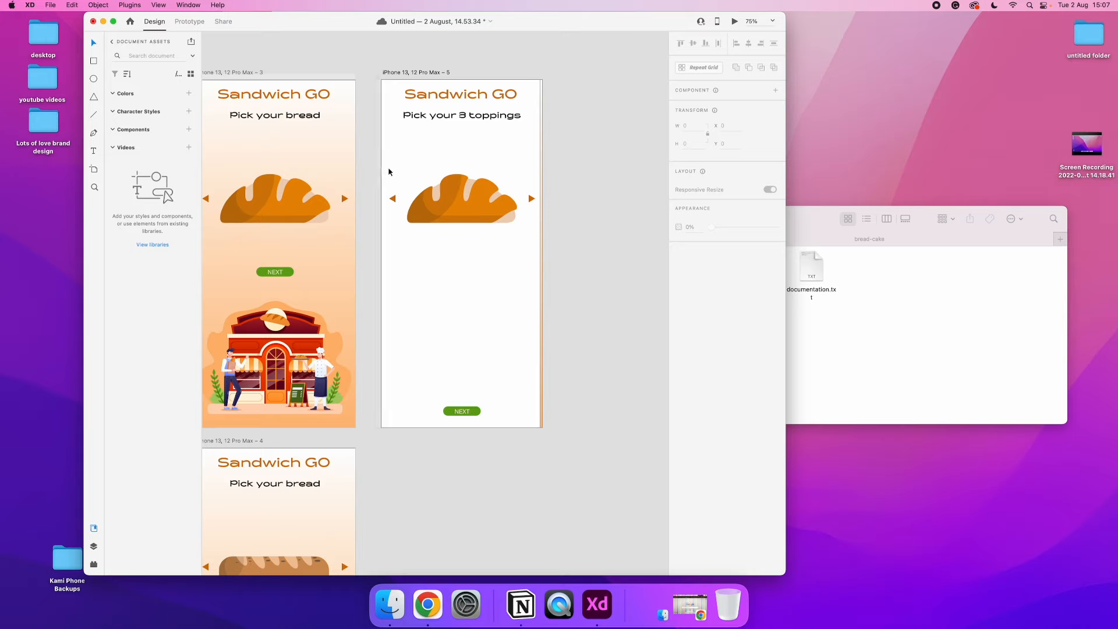
Delete the displaced orange gradient and copy the bread row with its arrows twice down the toppings artboard
{"action": "left_click", "coordinate": [543, 278]}
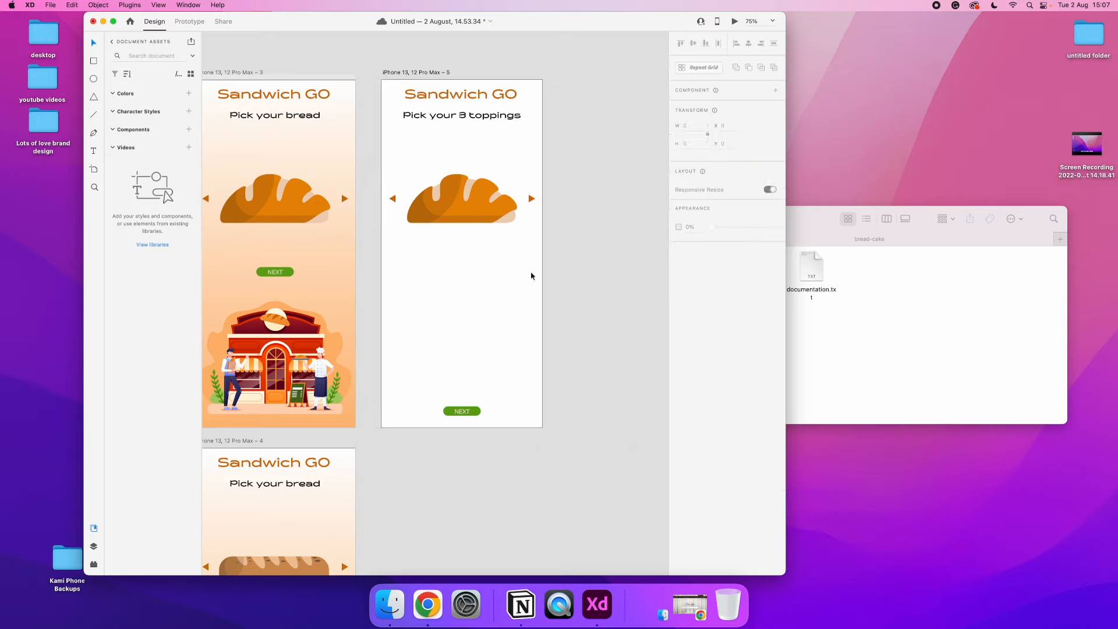
{"action": "left_click_drag", "start_coordinate": [387, 257], "coordinate": [540, 167]}
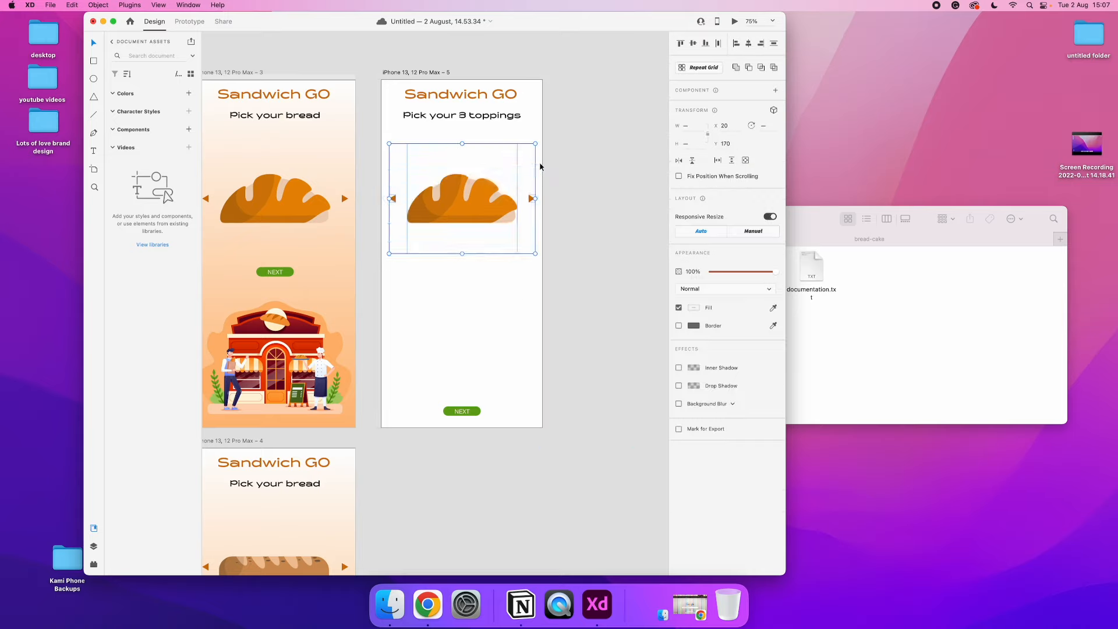
{"action": "left_click_drag", "start_coordinate": [457, 195], "coordinate": [453, 271]}
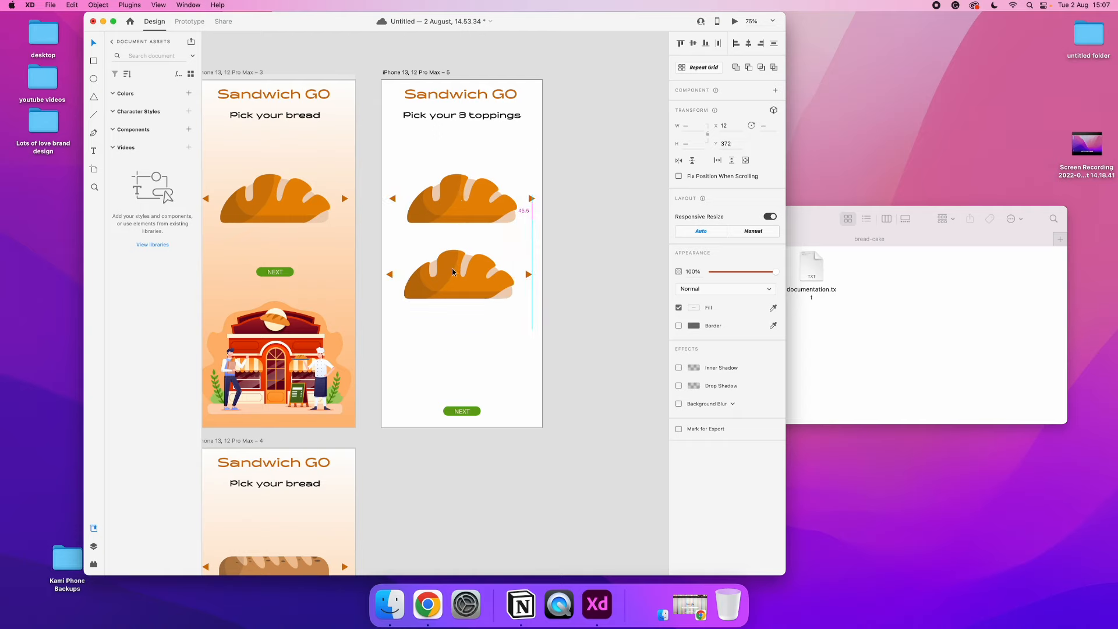
{"action": "left_click_drag", "start_coordinate": [453, 271], "coordinate": [453, 351]}
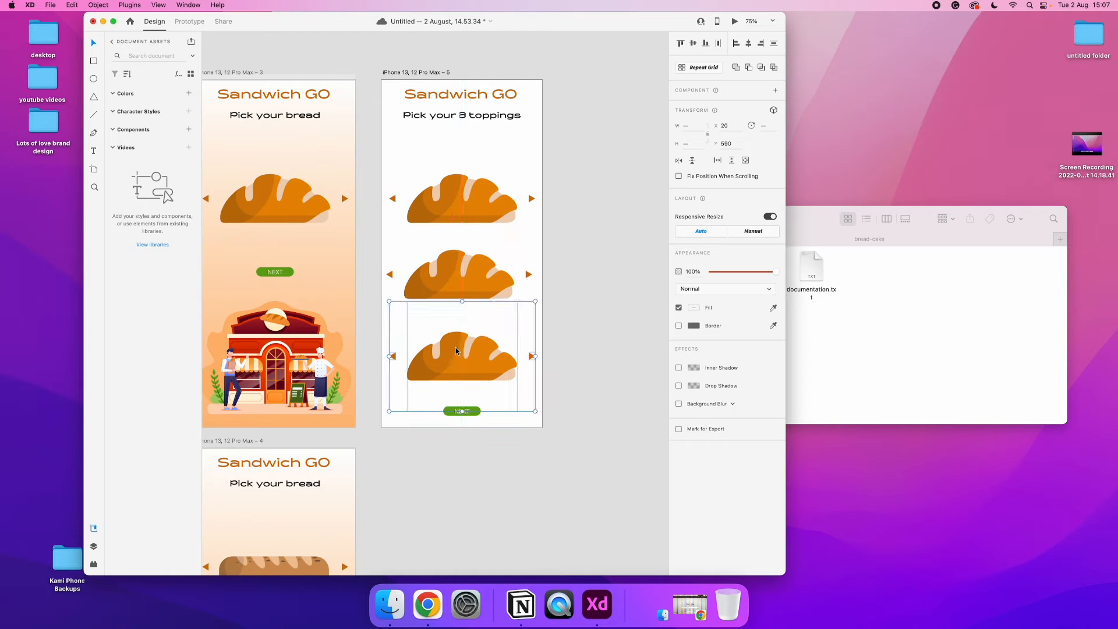
Group each of the three bread images with its arrows and distribute the three rows evenly in the vertical direction
{"action": "key", "text": "super+g"}
{"action": "left_click_drag", "start_coordinate": [573, 239], "coordinate": [436, 292]}
{"action": "left_click", "coordinate": [583, 270]}
{"action": "left_click_drag", "start_coordinate": [567, 269], "coordinate": [388, 285]}
{"action": "key", "text": "super+g"}
{"action": "left_click", "coordinate": [558, 192]}
{"action": "left_click_drag", "start_coordinate": [557, 192], "coordinate": [386, 206]}
{"action": "key", "text": "super+g"}
{"action": "left_click_drag", "start_coordinate": [465, 201], "coordinate": [468, 170]}
{"action": "key", "text": "super+z"}
{"action": "left_click_drag", "start_coordinate": [566, 174], "coordinate": [409, 362]}
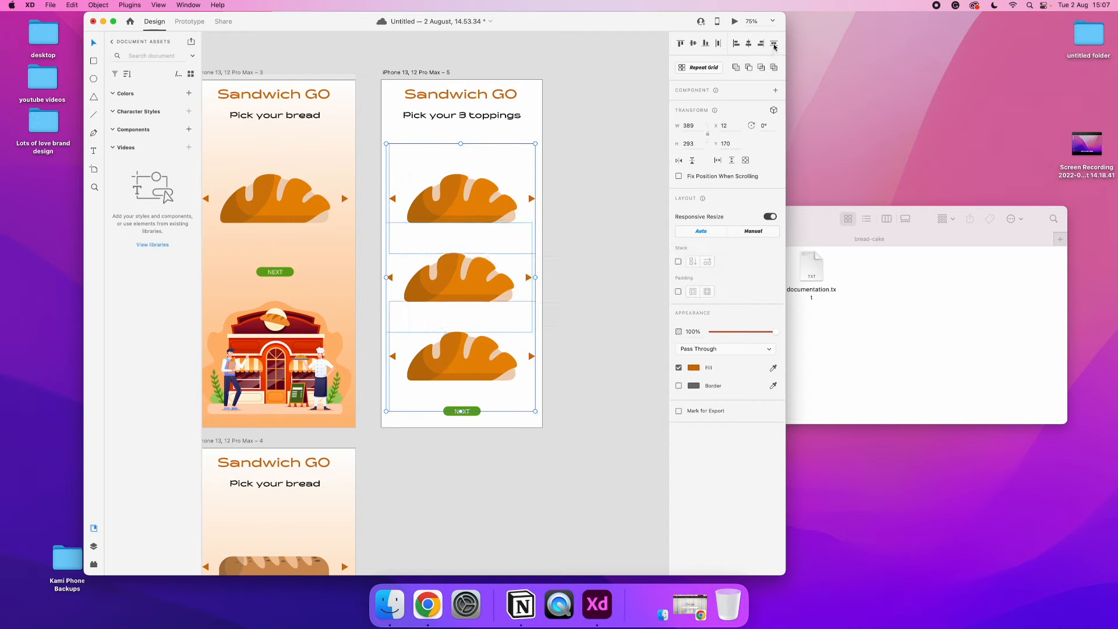
Move the three bread rows up under the heading, shift the lowest one down, and distribute them vertically again
{"action": "left_click_drag", "start_coordinate": [477, 193], "coordinate": [483, 166]}
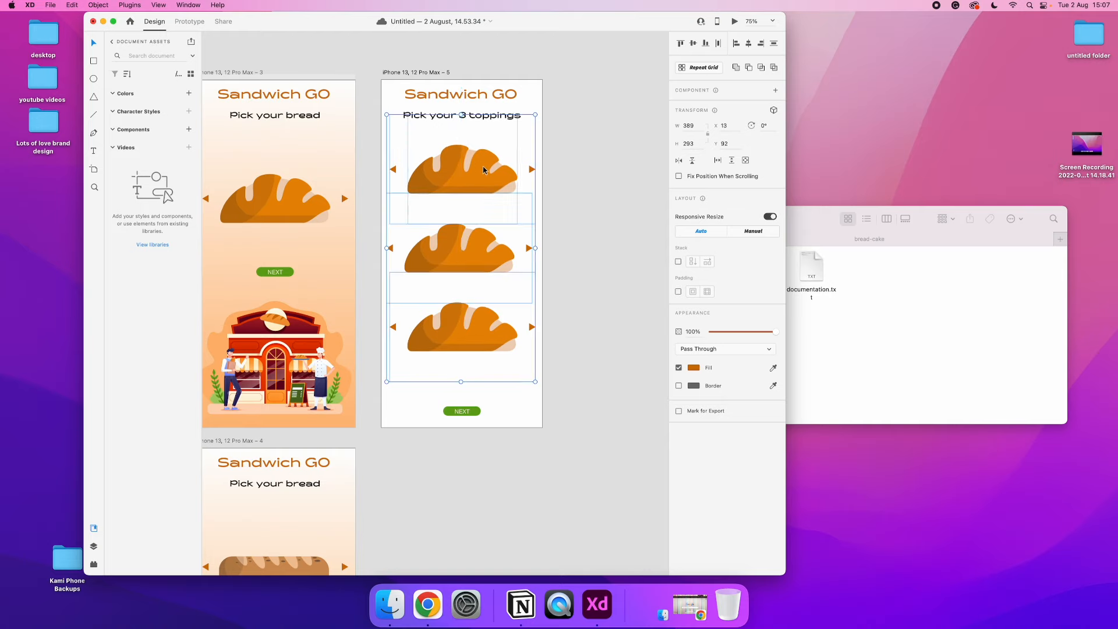
{"action": "left_click", "coordinate": [468, 337]}
{"action": "left_click_drag", "start_coordinate": [581, 144], "coordinate": [427, 364]}
{"action": "left_click", "coordinate": [774, 44]}
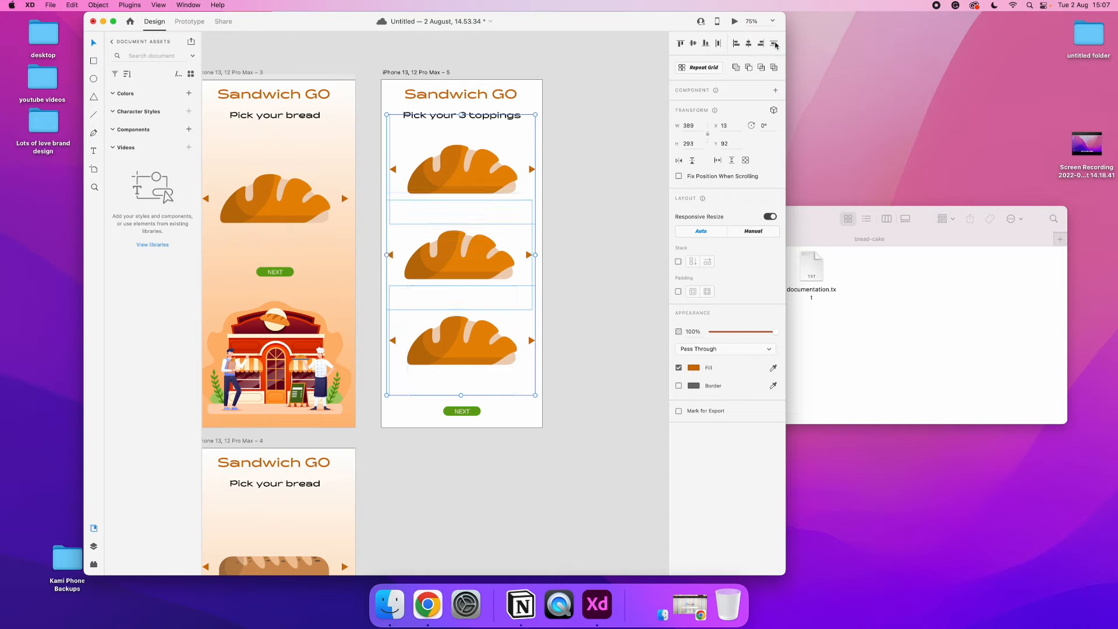
Group the three bread rows together and centre them horizontally on the toppings artboard
{"action": "key", "text": "super+g"}
{"action": "left_click", "coordinate": [749, 44]}
{"action": "double_click", "coordinate": [494, 170]}
{"action": "left_click", "coordinate": [465, 259]}
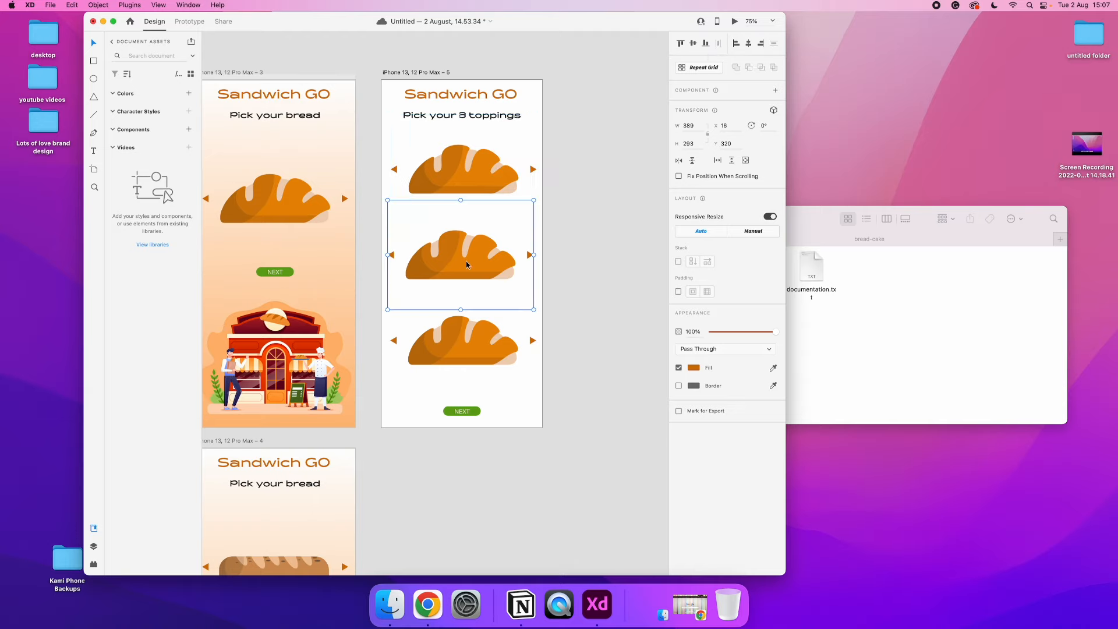
{"action": "left_click", "coordinate": [466, 347]}
Nudge the NEXT button slightly upward on the toppings artboard and deselect it
{"action": "left_click", "coordinate": [596, 362]}
{"action": "left_click_drag", "start_coordinate": [472, 415], "coordinate": [477, 406]}
{"action": "left_click", "coordinate": [572, 400]}
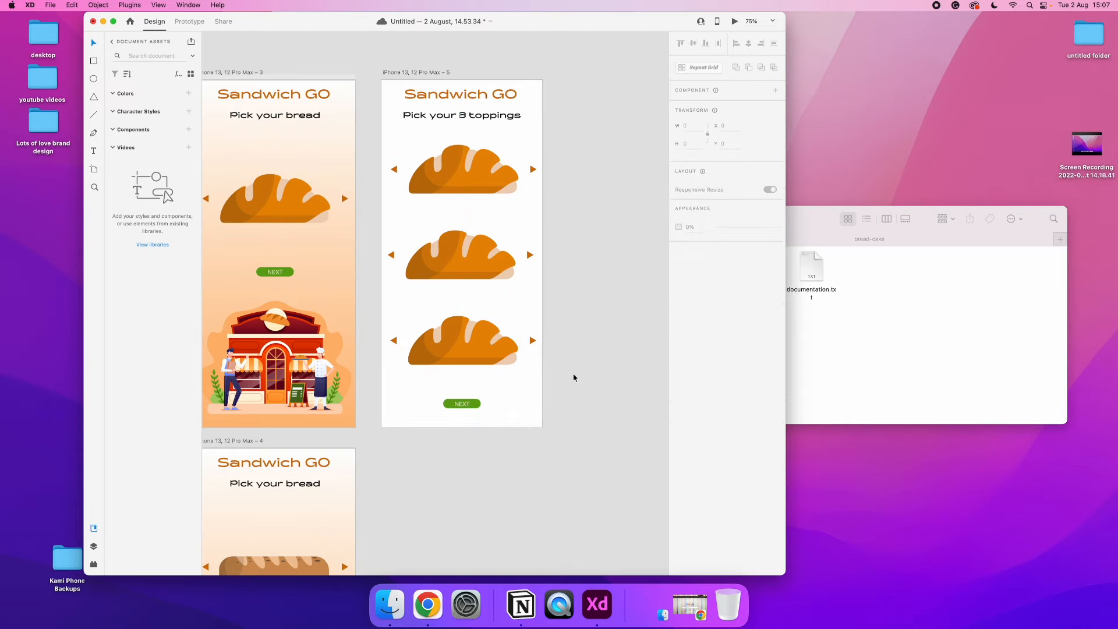
Switch to the Finder and go back from bread-cake to untitled folder 2
{"action": "left_click", "coordinate": [790, 227]}
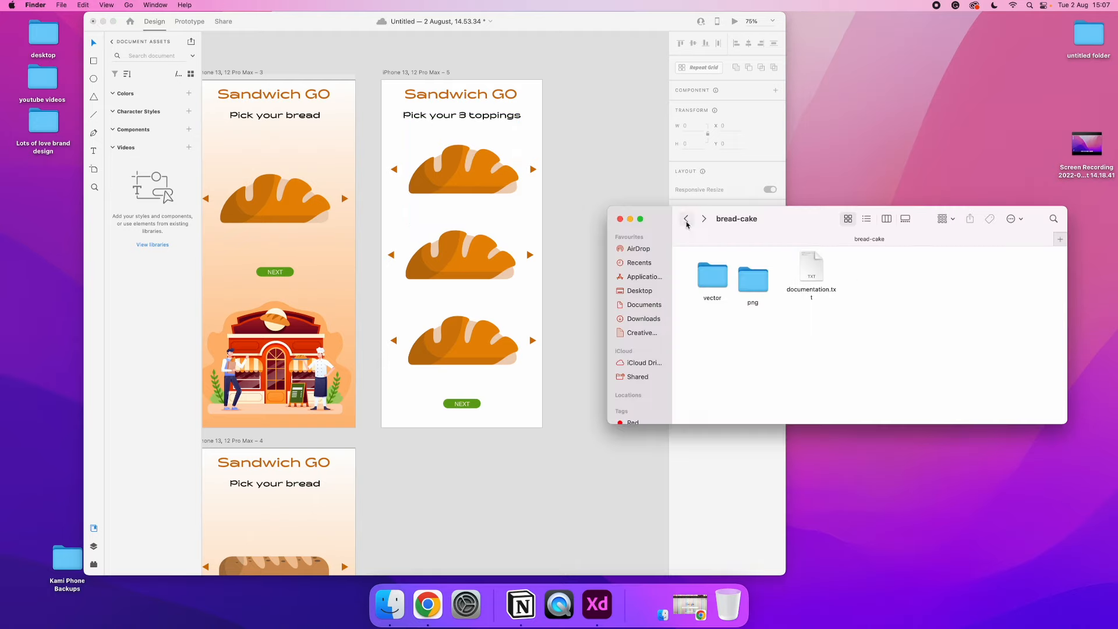
{"action": "left_click", "coordinate": [561, 239]}
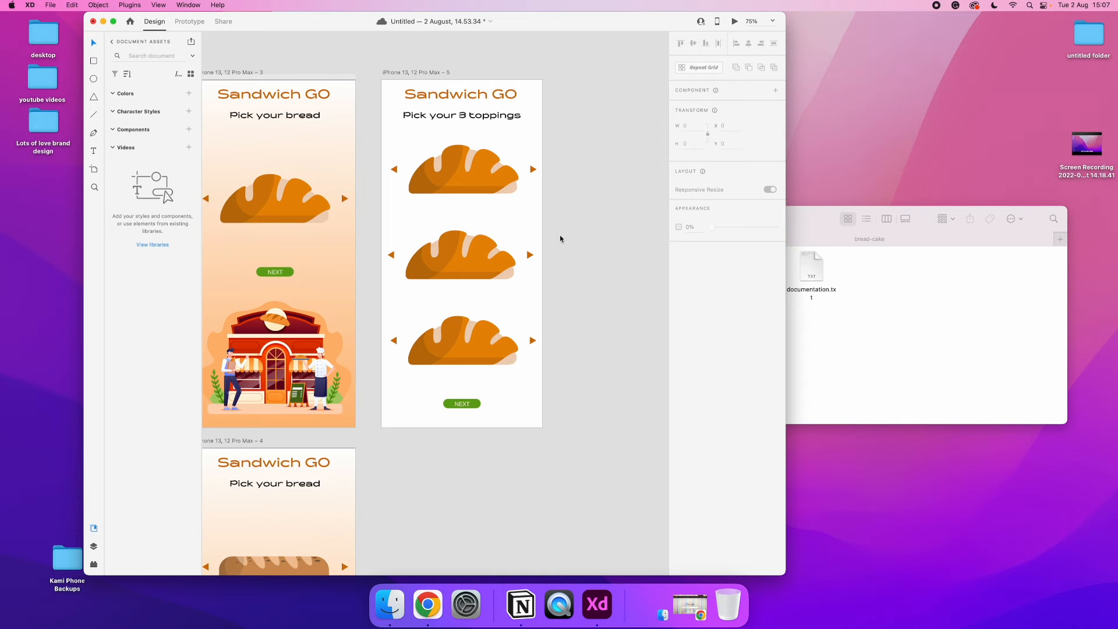
{"action": "scroll", "coordinate": [560, 238], "scroll_direction": "right", "scroll_amount": 3}
{"action": "scroll", "coordinate": [560, 239], "scroll_direction": "left", "scroll_amount": 4}
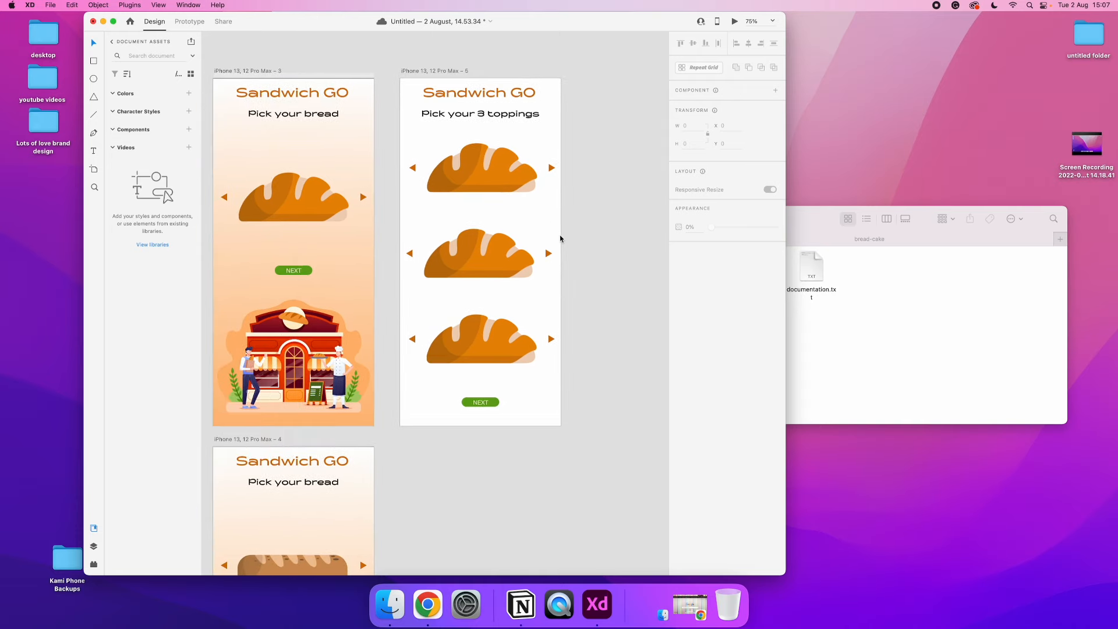
{"action": "left_click", "coordinate": [853, 267]}
{"action": "left_click", "coordinate": [687, 219]}
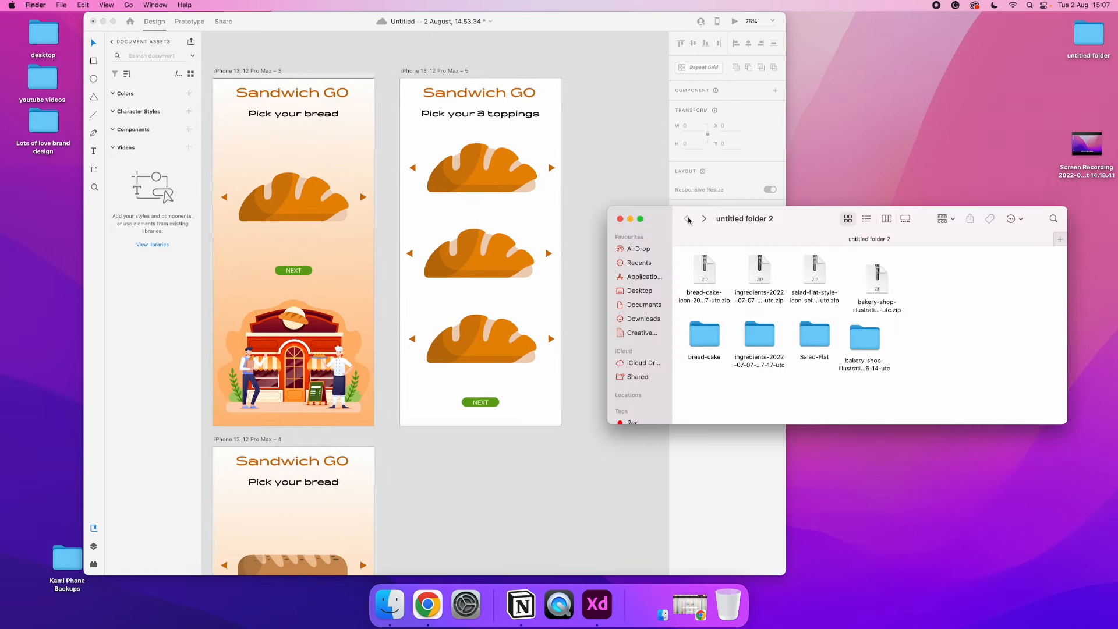
Return to Adobe XD and delete the lowest bread row with its arrows from the toppings artboard
{"action": "left_click", "coordinate": [595, 229]}
{"action": "left_click_drag", "start_coordinate": [579, 309], "coordinate": [406, 358]}
{"action": "key", "text": "Delete"}
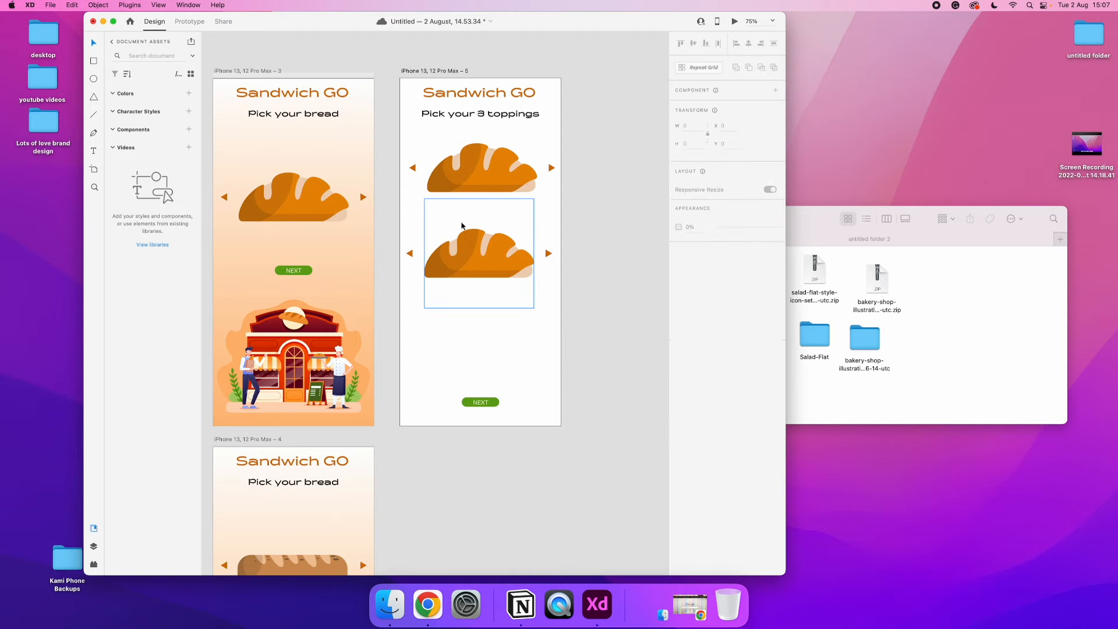
Respace the two remaining bread rows, moving the upper one down and placing the lower one at X 20, Y 472
{"action": "left_click", "coordinate": [464, 256]}
{"action": "left_click_drag", "start_coordinate": [403, 315], "coordinate": [558, 243]}
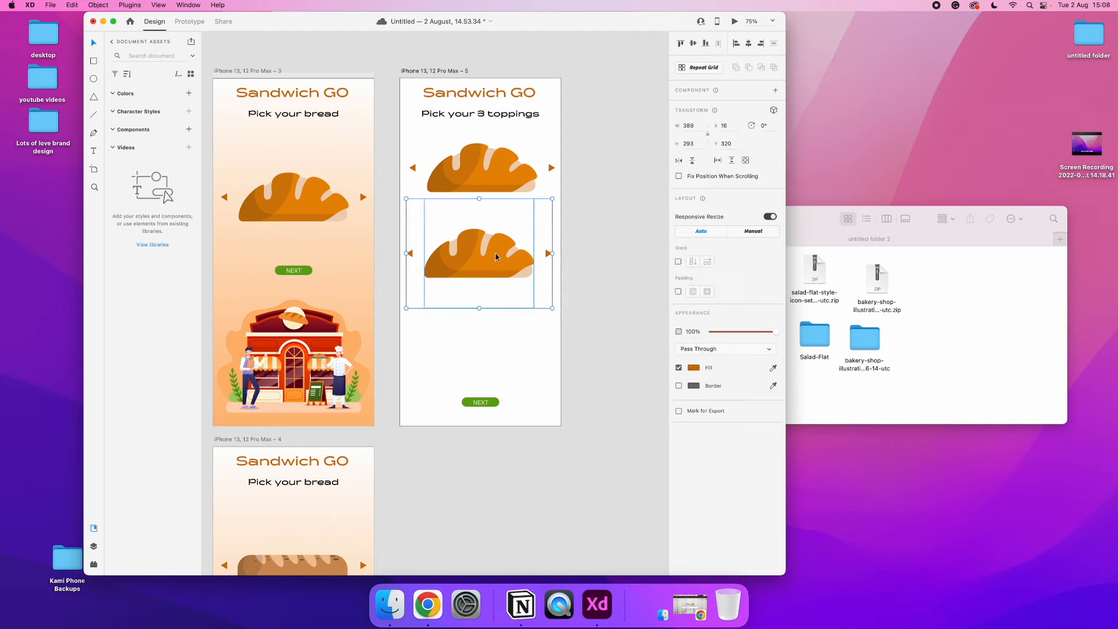
{"action": "left_click_drag", "start_coordinate": [494, 258], "coordinate": [500, 341]}
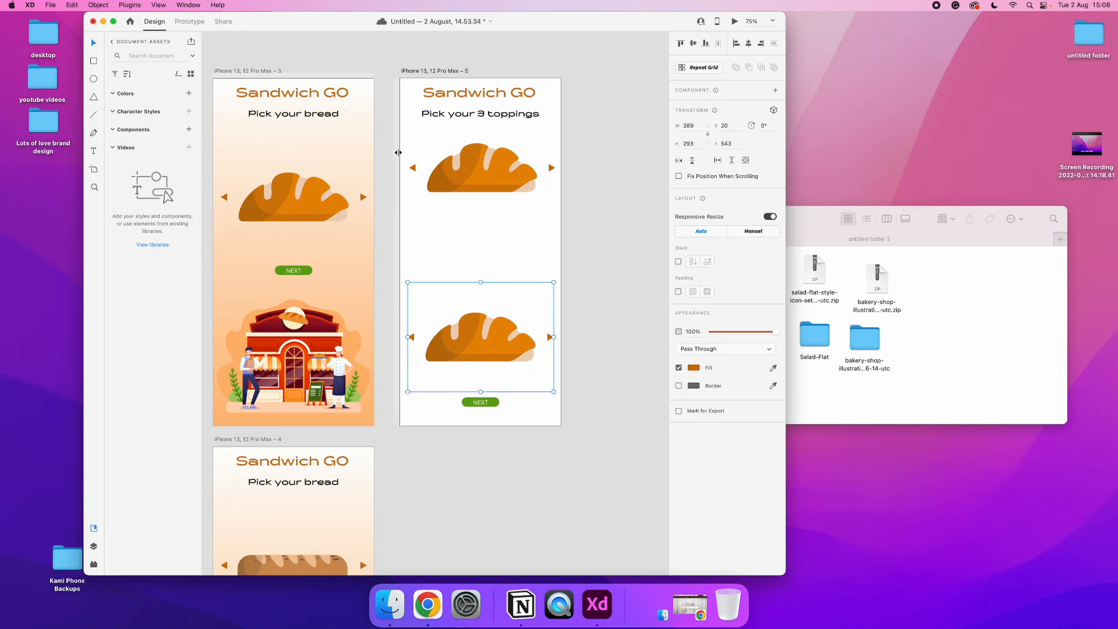
{"action": "left_click_drag", "start_coordinate": [610, 148], "coordinate": [410, 187]}
{"action": "left_click_drag", "start_coordinate": [478, 171], "coordinate": [477, 200]}
{"action": "left_click_drag", "start_coordinate": [399, 286], "coordinate": [491, 307]}
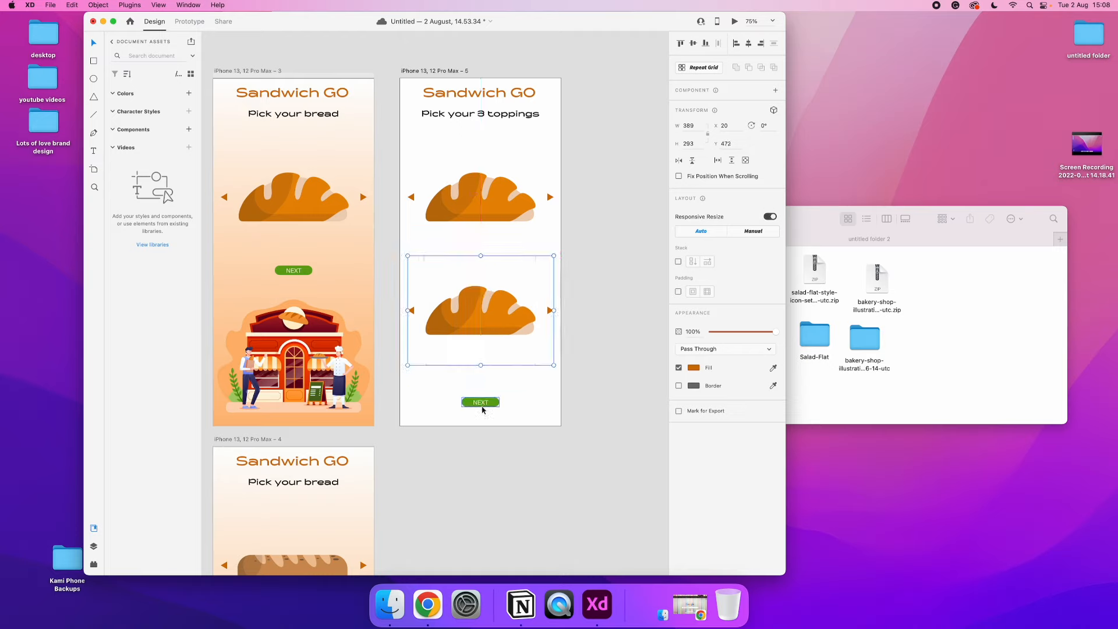
{"action": "left_click", "coordinate": [518, 375]}
Change the heading of the toppings artboard to "Pick your 2 toppings"
{"action": "double_click", "coordinate": [483, 115]}
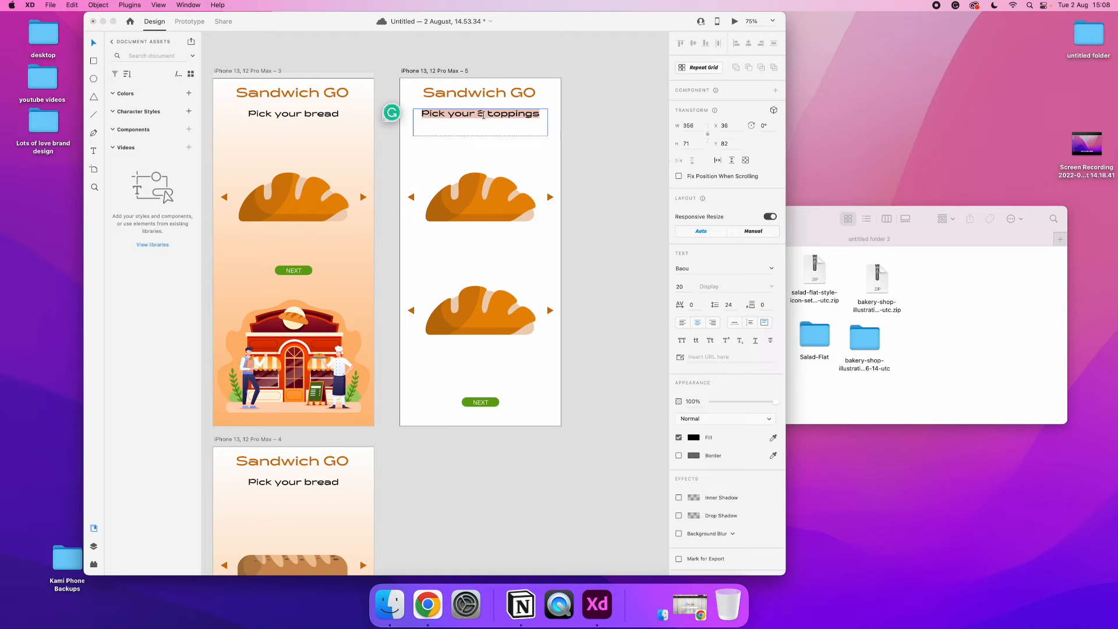
{"action": "double_click", "coordinate": [482, 114]}
{"action": "type", "text": "2"}
{"action": "key", "text": "Escape"}
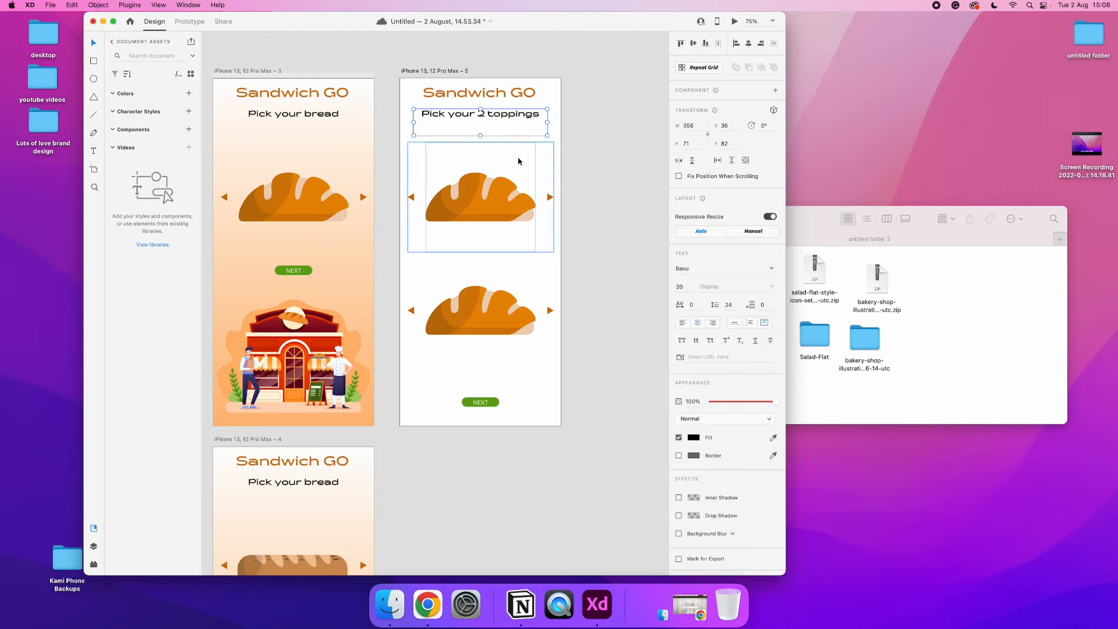
Switch to the Finder and open the png folder inside Salad-Flat
{"action": "left_click", "coordinate": [487, 216]}
{"action": "left_click", "coordinate": [480, 302]}
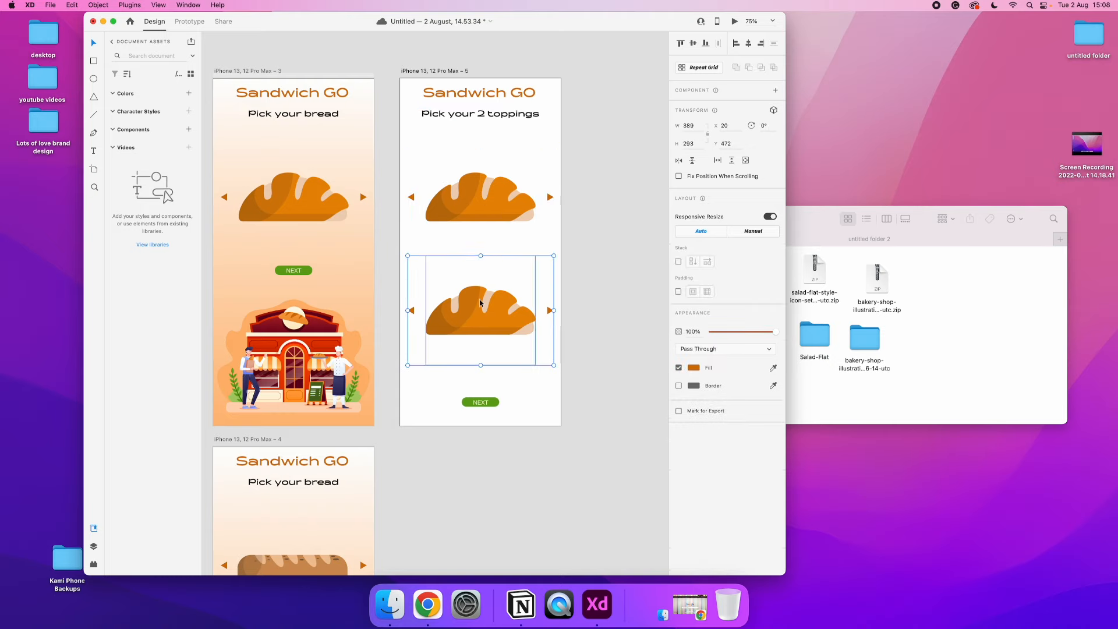
{"action": "left_click", "coordinate": [960, 351]}
{"action": "double_click", "coordinate": [814, 341]}
{"action": "double_click", "coordinate": [704, 269]}
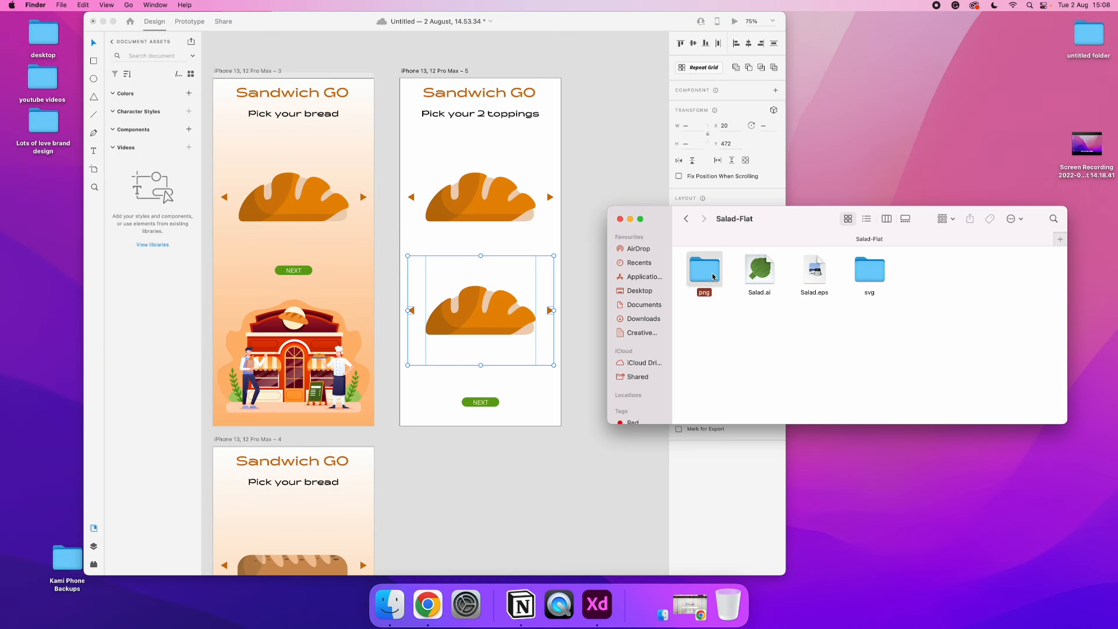
Replace the upper bread image with the lettuce PNG and the lower one with the radishes PNG on the toppings artboard
{"action": "scroll", "coordinate": [787, 272], "scroll_direction": "down", "scroll_amount": 1}
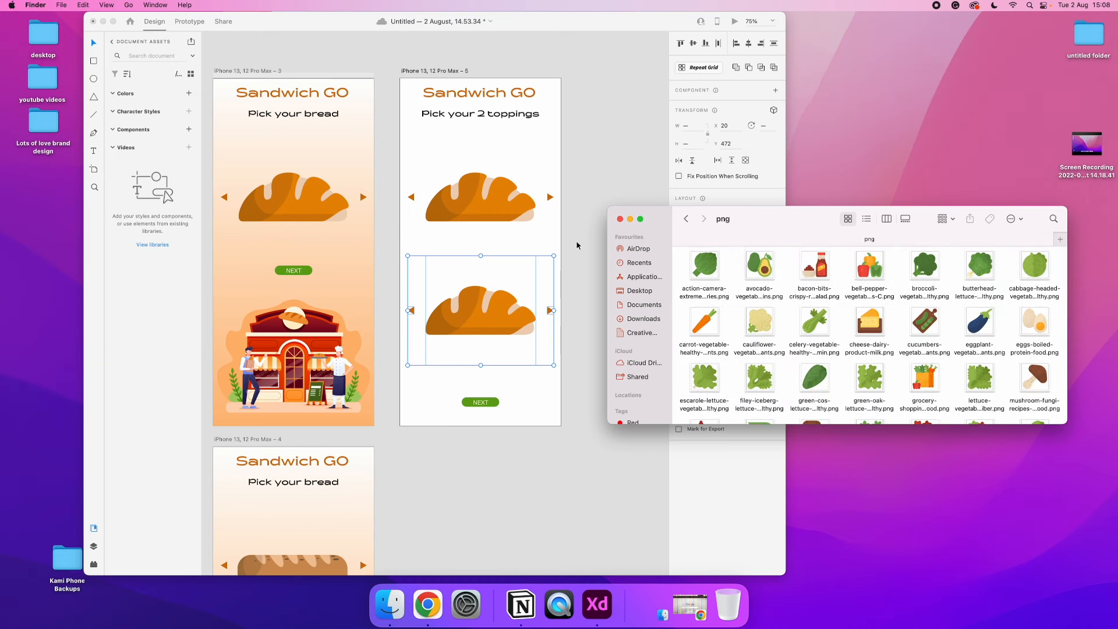
{"action": "scroll", "coordinate": [759, 313], "scroll_direction": "down", "scroll_amount": 1}
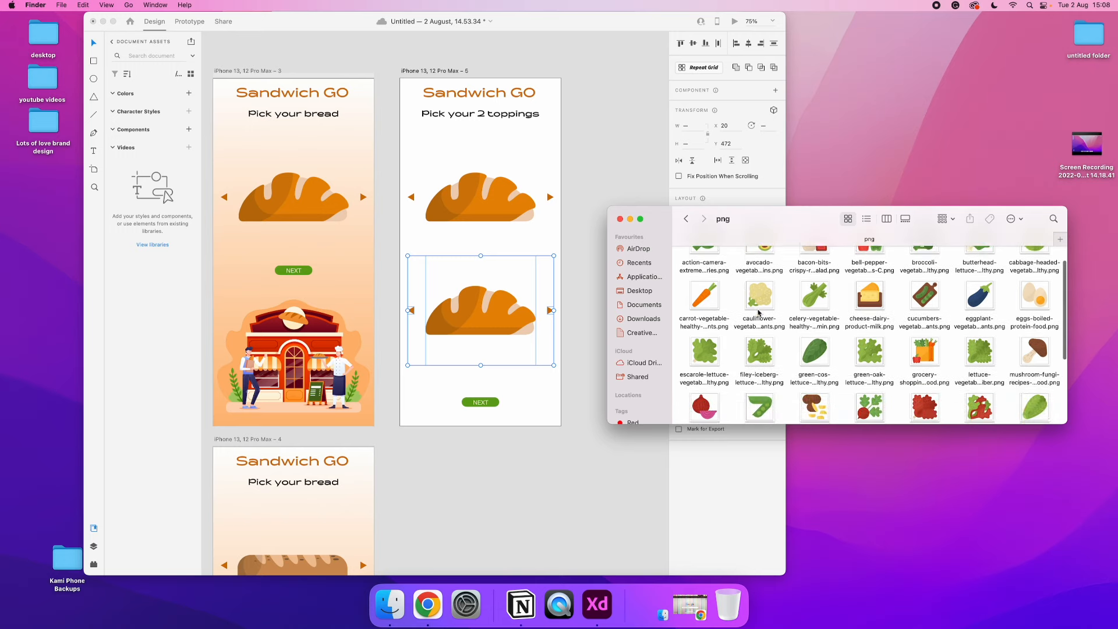
{"action": "left_click", "coordinate": [986, 357]}
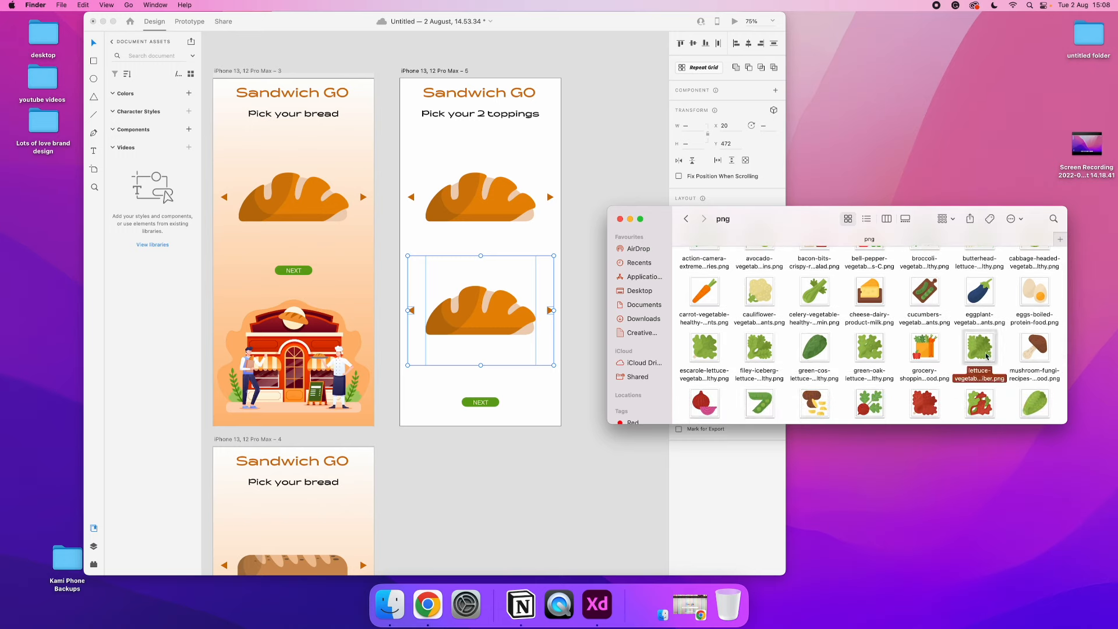
{"action": "scroll", "coordinate": [961, 350], "scroll_direction": "down", "scroll_amount": 2}
{"action": "scroll", "coordinate": [948, 347], "scroll_direction": "down", "scroll_amount": 2}
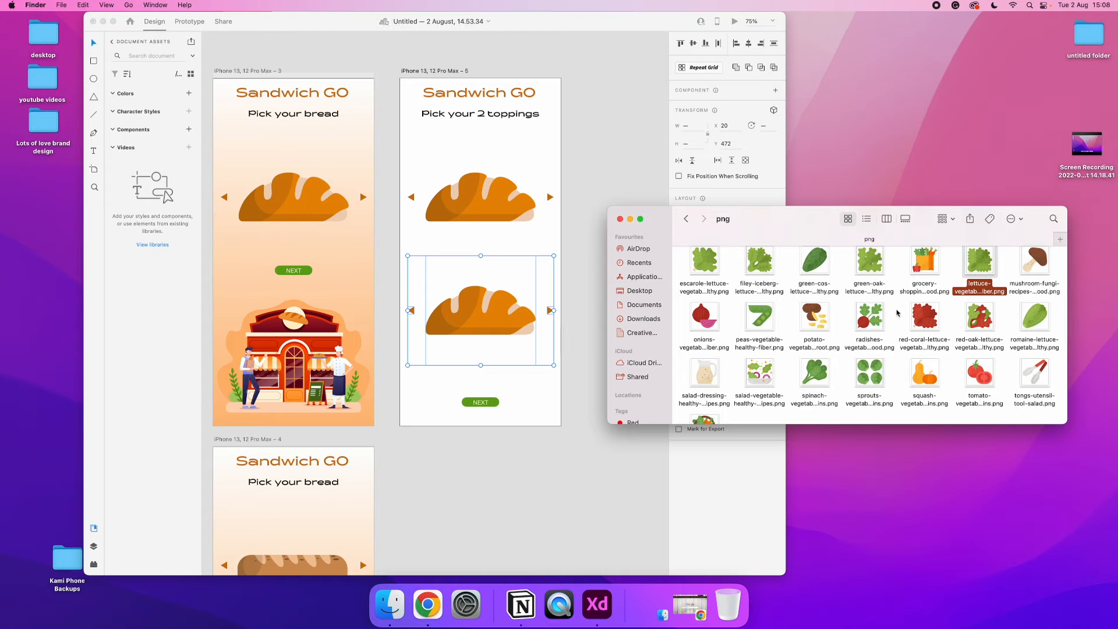
{"action": "left_click", "coordinate": [869, 319], "text": "super"}
{"action": "left_click_drag", "start_coordinate": [872, 315], "coordinate": [805, 343]}
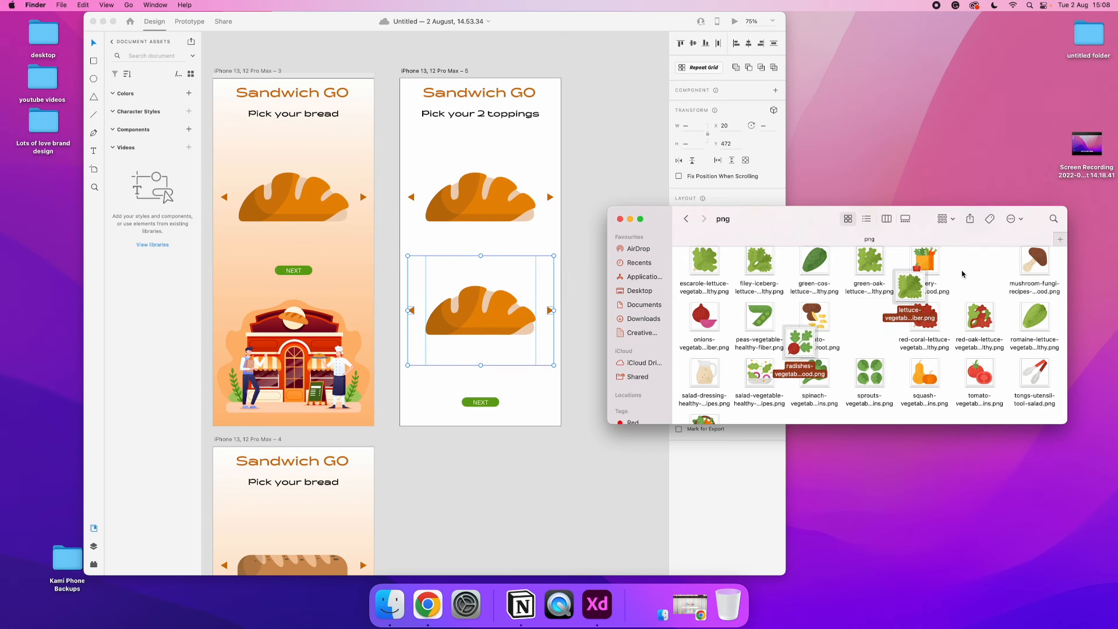
{"action": "left_click_drag", "start_coordinate": [922, 278], "coordinate": [474, 174]}
{"action": "left_click_drag", "start_coordinate": [805, 343], "coordinate": [524, 317]}
{"action": "left_click", "coordinate": [574, 352]}
Copy the orange gradient background from the first "Pick your bread" artboard onto the toppings artboard and send it to the back
{"action": "left_click", "coordinate": [348, 257]}
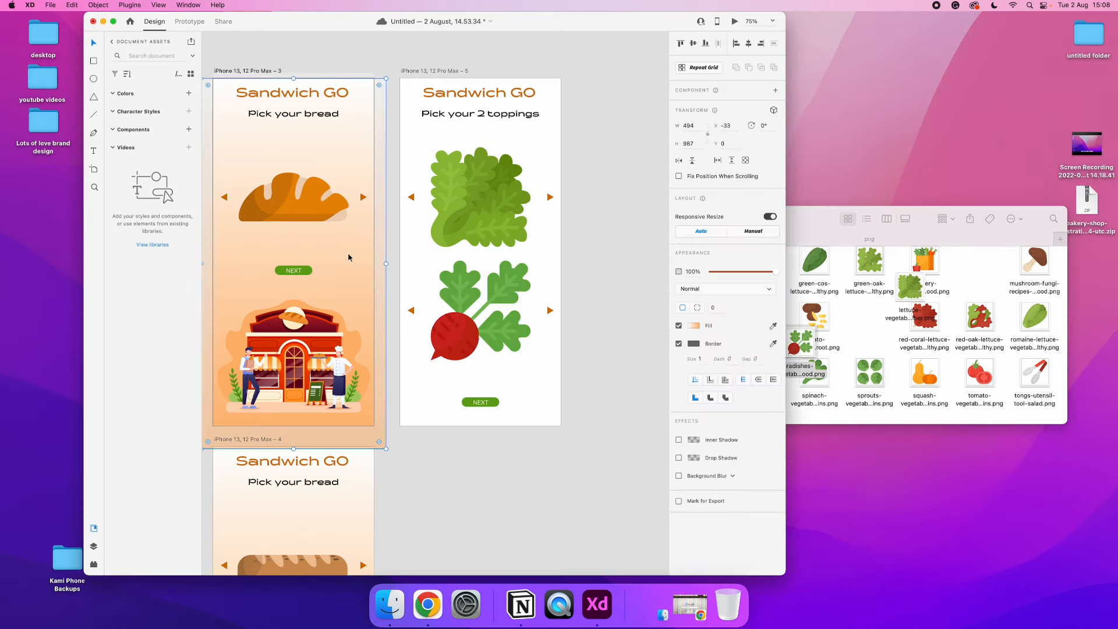
{"action": "left_click_drag", "start_coordinate": [362, 391], "coordinate": [522, 394]}
{"action": "right_click", "coordinate": [539, 346]}
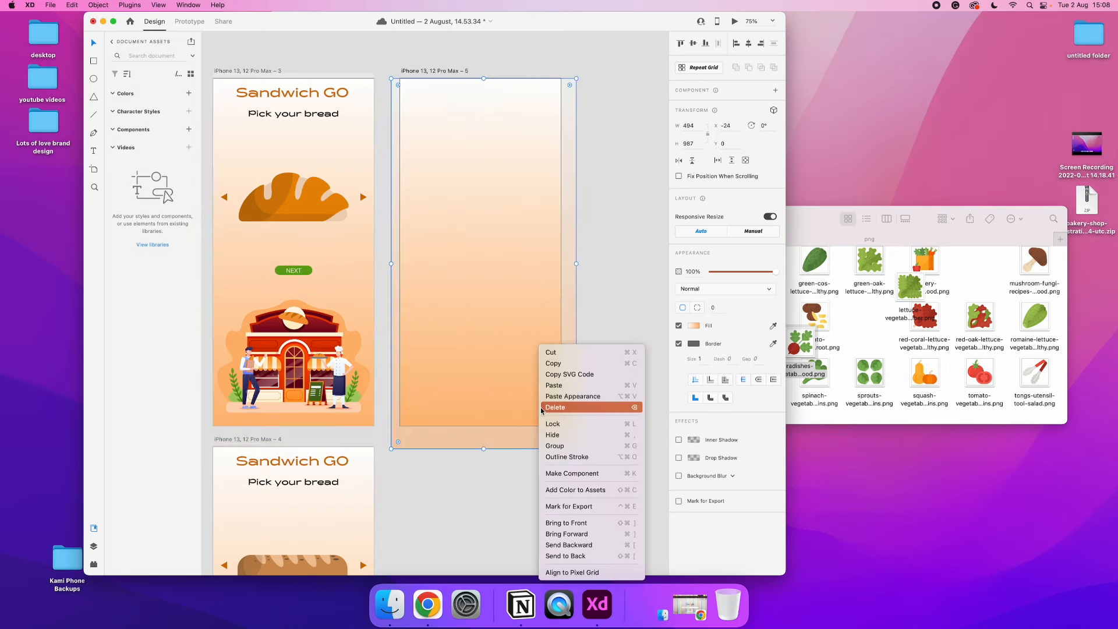
{"action": "left_click", "coordinate": [573, 555]}
{"action": "left_click", "coordinate": [438, 226]}
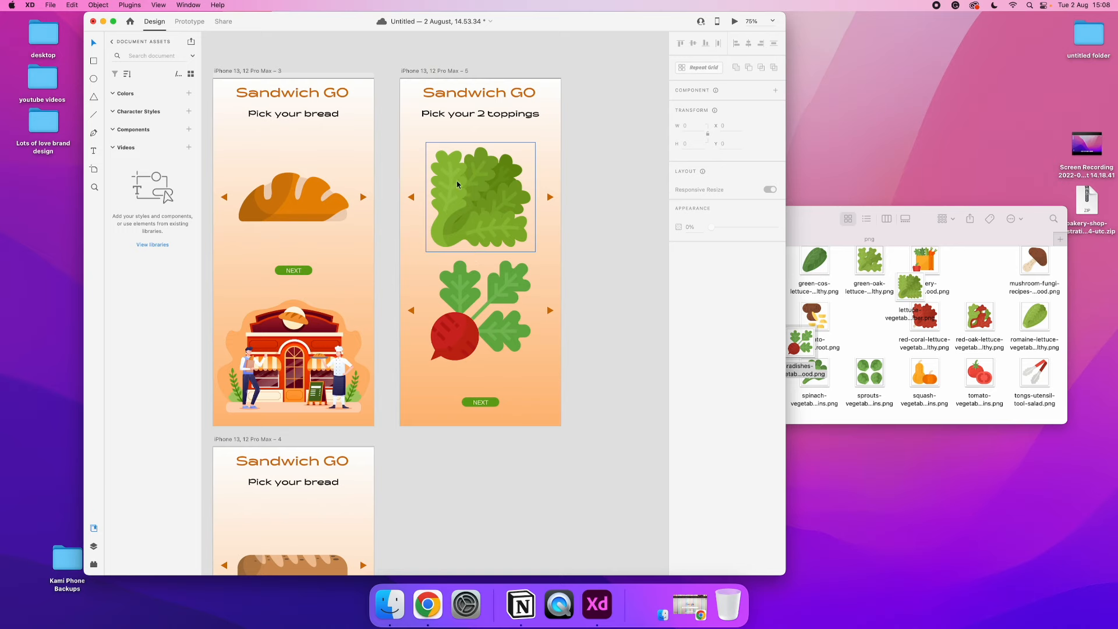
Duplicate the "Pick your 2 toppings" artboard and place the copy directly beneath the original
{"action": "left_click", "coordinate": [423, 71]}
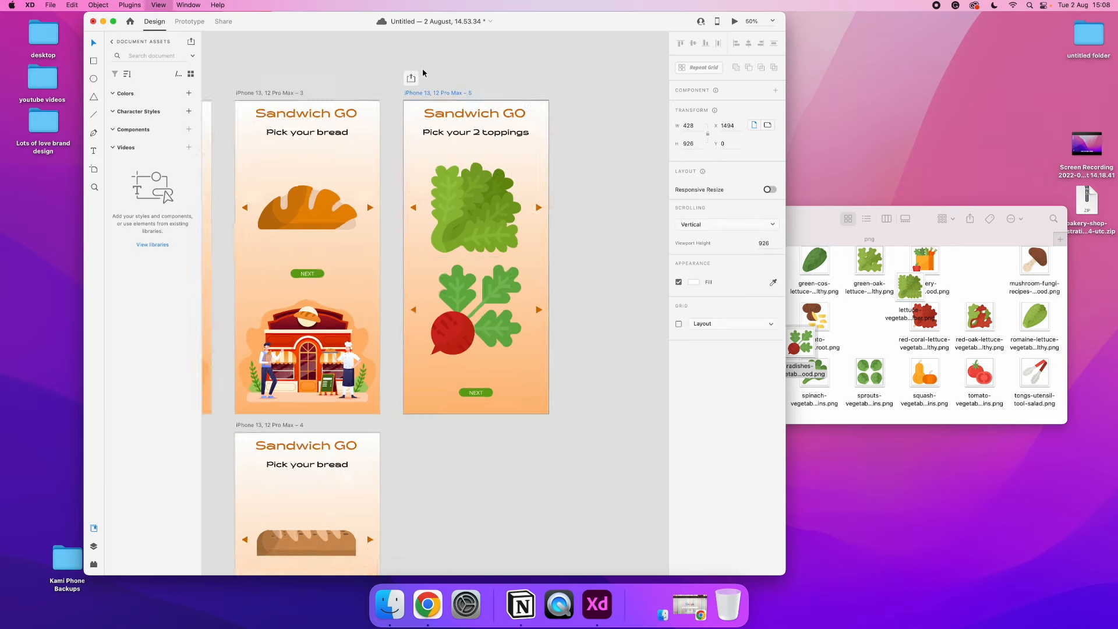
{"action": "key", "text": "super+minus"}
{"action": "key", "text": "super+minus"}
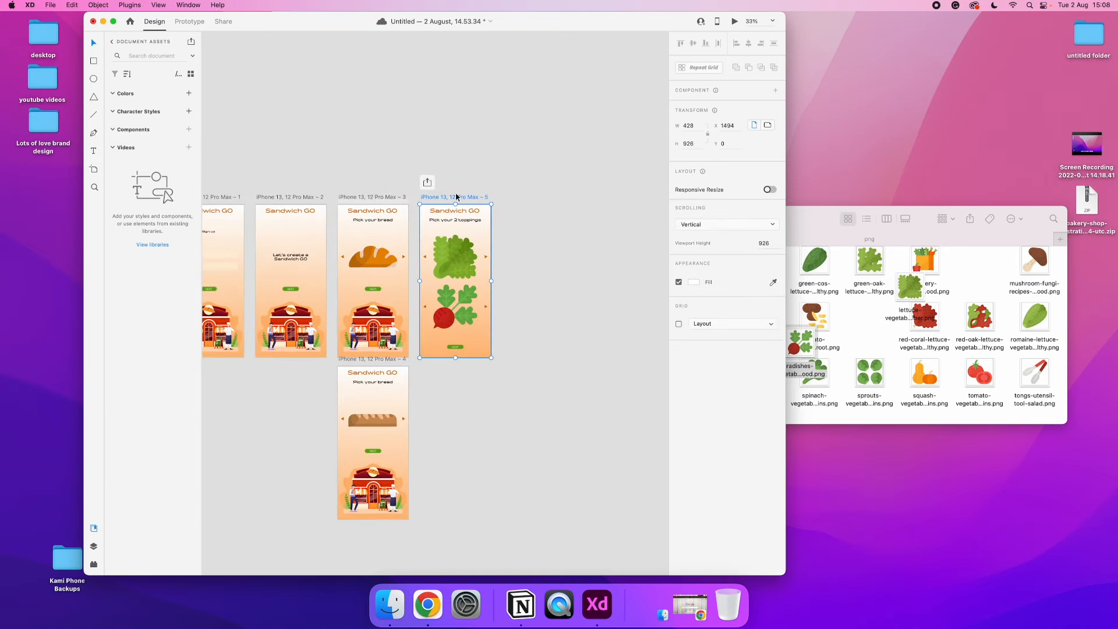
{"action": "key", "text": "super+d"}
{"action": "left_click_drag", "start_coordinate": [515, 201], "coordinate": [433, 363]}
{"action": "left_click", "coordinate": [537, 358]}
Replace the lettuce image on the duplicated toppings artboard with the tomato PNG from the Finder
{"action": "left_click", "coordinate": [880, 328]}
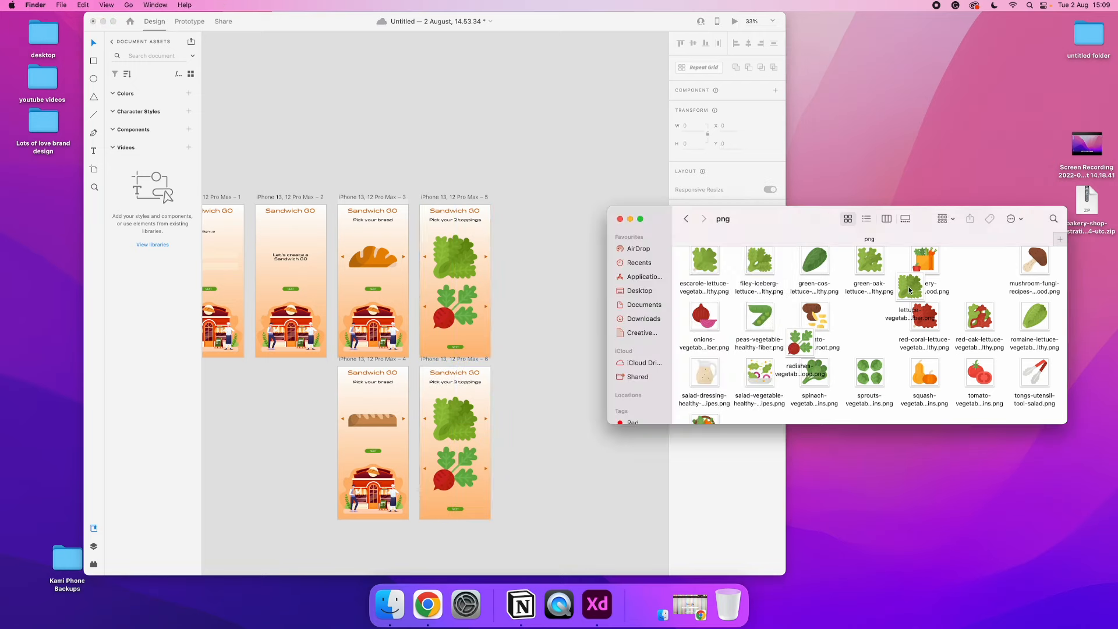
{"action": "left_click", "coordinate": [522, 305]}
{"action": "left_click", "coordinate": [457, 423]}
{"action": "left_click", "coordinate": [987, 415]}
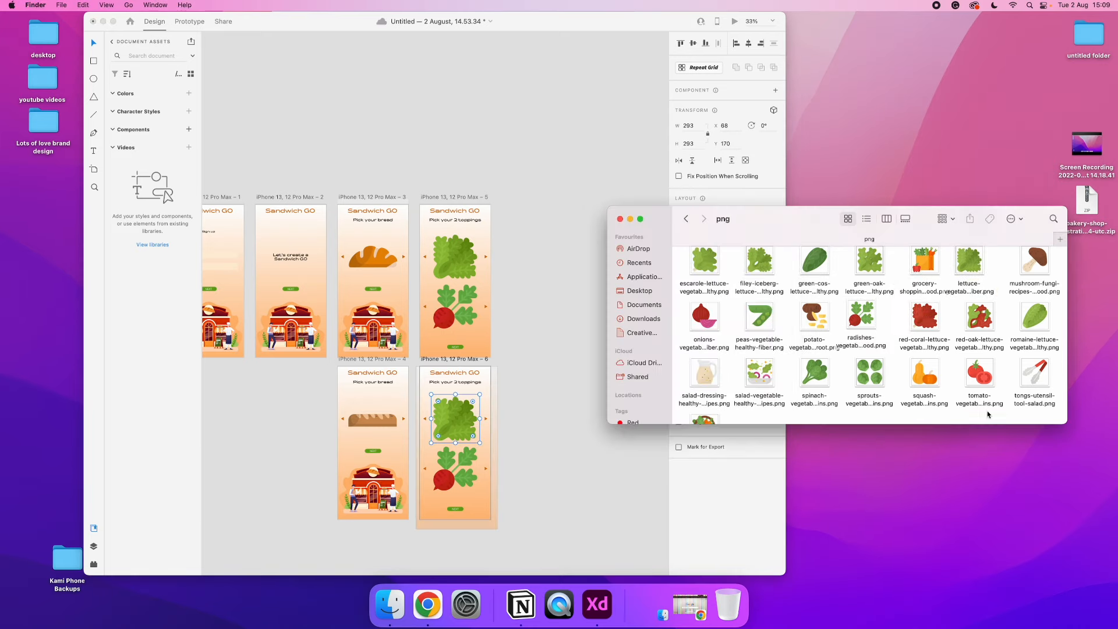
{"action": "left_click_drag", "start_coordinate": [974, 377], "coordinate": [454, 418]}
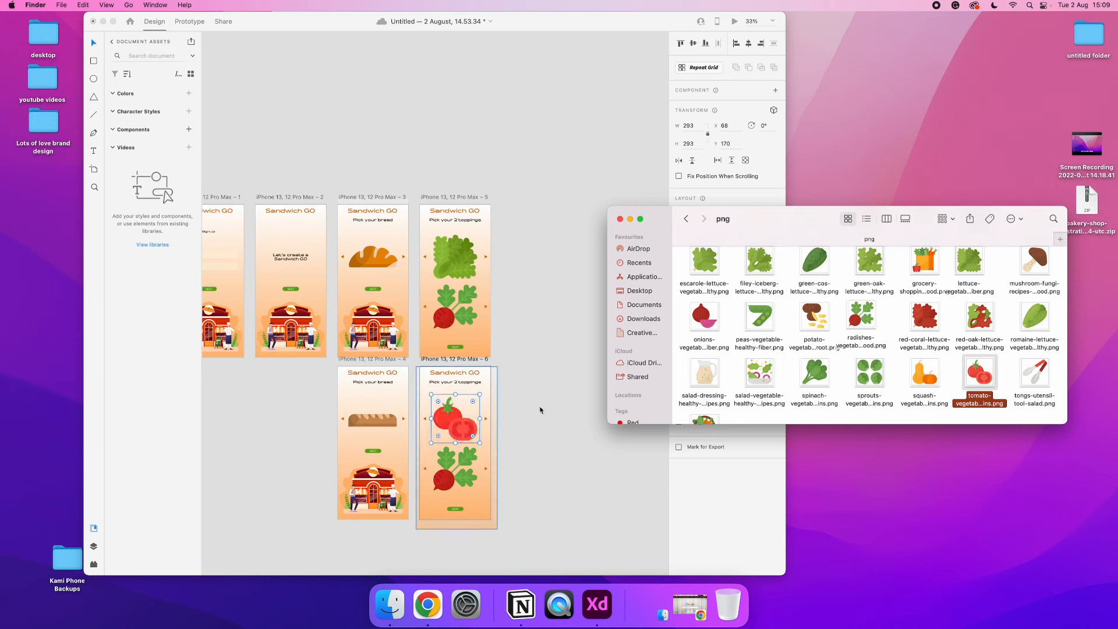
{"action": "scroll", "coordinate": [834, 385], "scroll_direction": "down", "scroll_amount": 2}
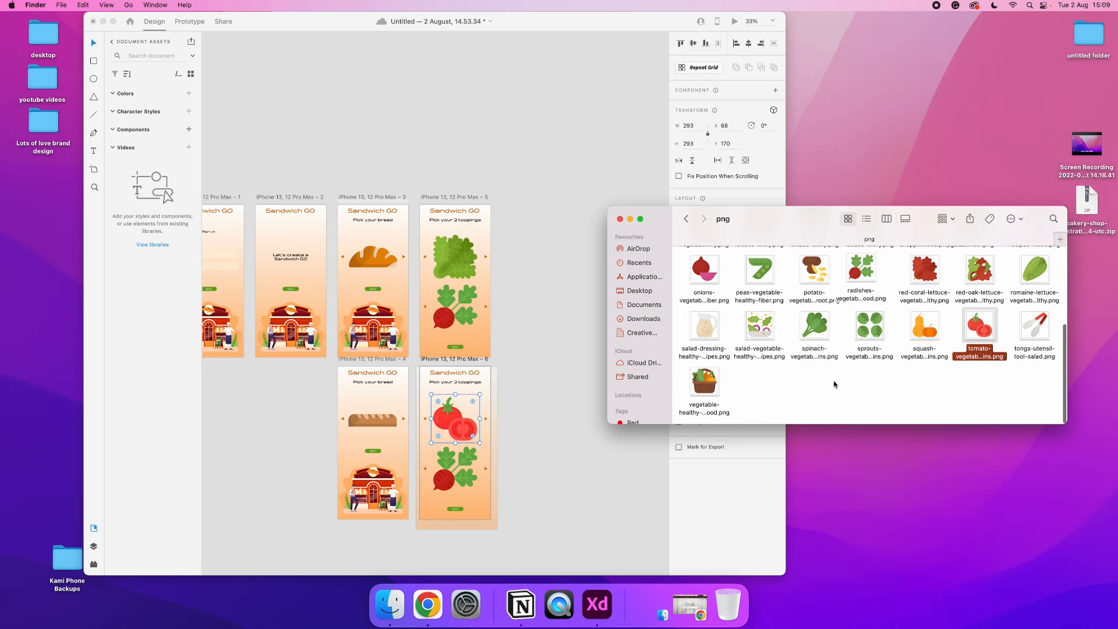
Replace the radishes image on the duplicated toppings artboard with the red onions PNG from the Finder
{"action": "scroll", "coordinate": [835, 384], "scroll_direction": "up", "scroll_amount": 4}
{"action": "left_click_drag", "start_coordinate": [691, 388], "coordinate": [447, 478]}
{"action": "left_click", "coordinate": [549, 468]}
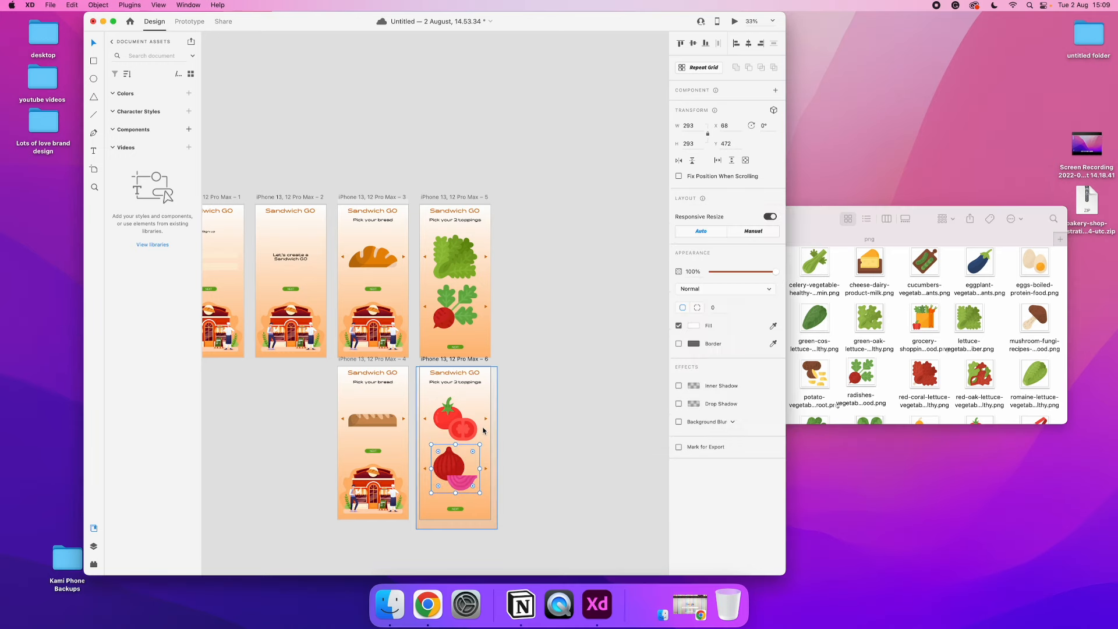
{"action": "scroll", "coordinate": [556, 364], "scroll_direction": "down", "scroll_amount": 2}
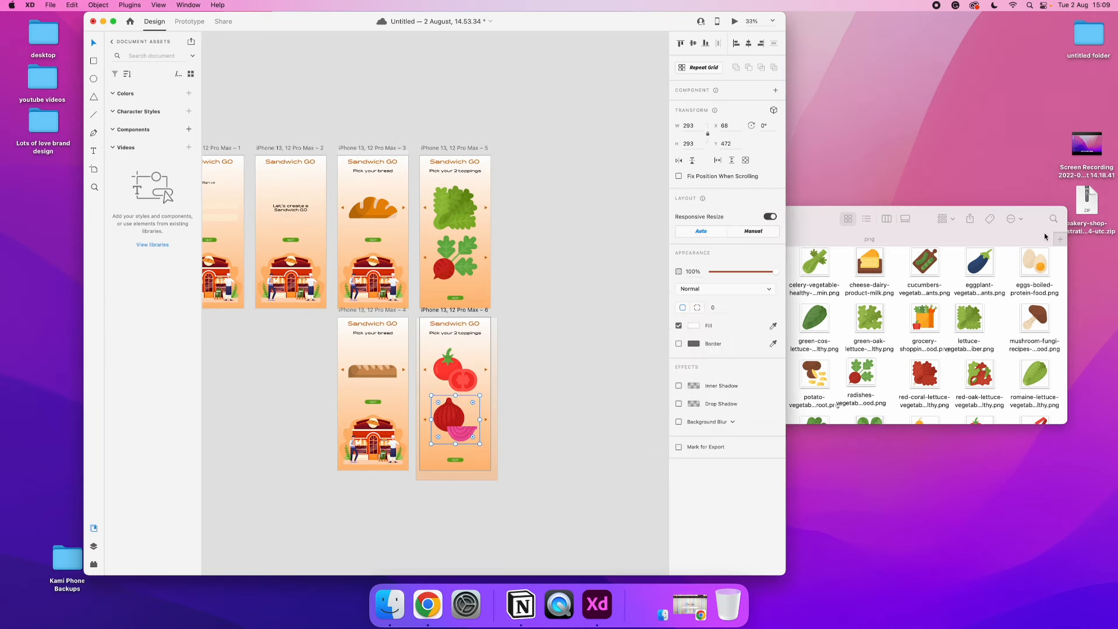
Duplicate the first "Pick your bread" artboard and change the copy's heading to "Pick your sauce"
{"action": "left_click", "coordinate": [924, 239]}
{"action": "left_click", "coordinate": [686, 218]}
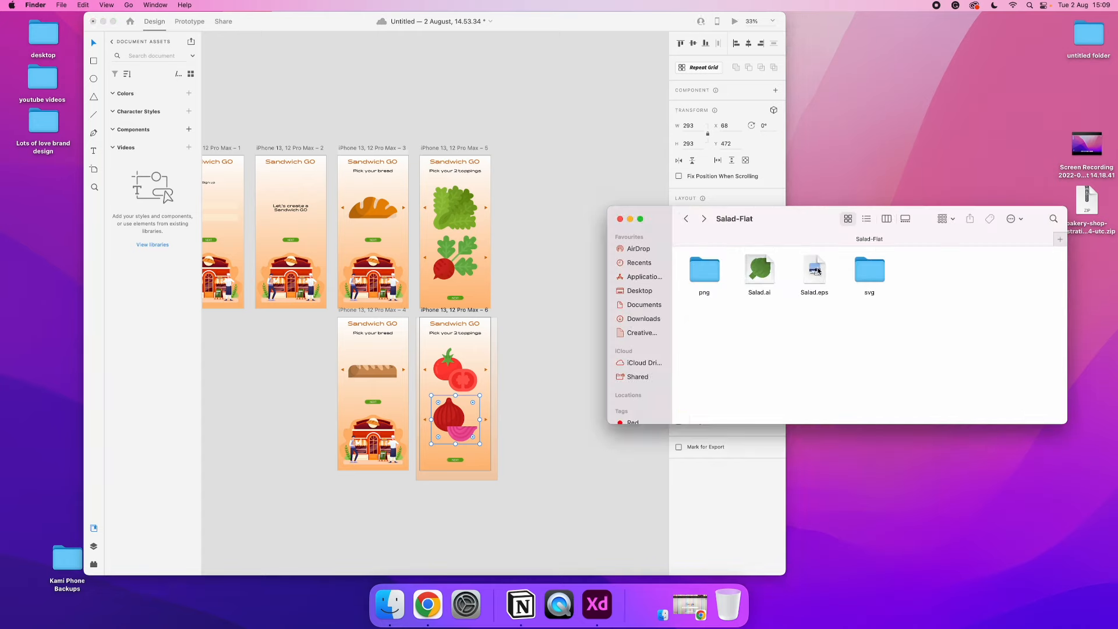
{"action": "left_click", "coordinate": [371, 149]}
{"action": "left_click", "coordinate": [369, 148]}
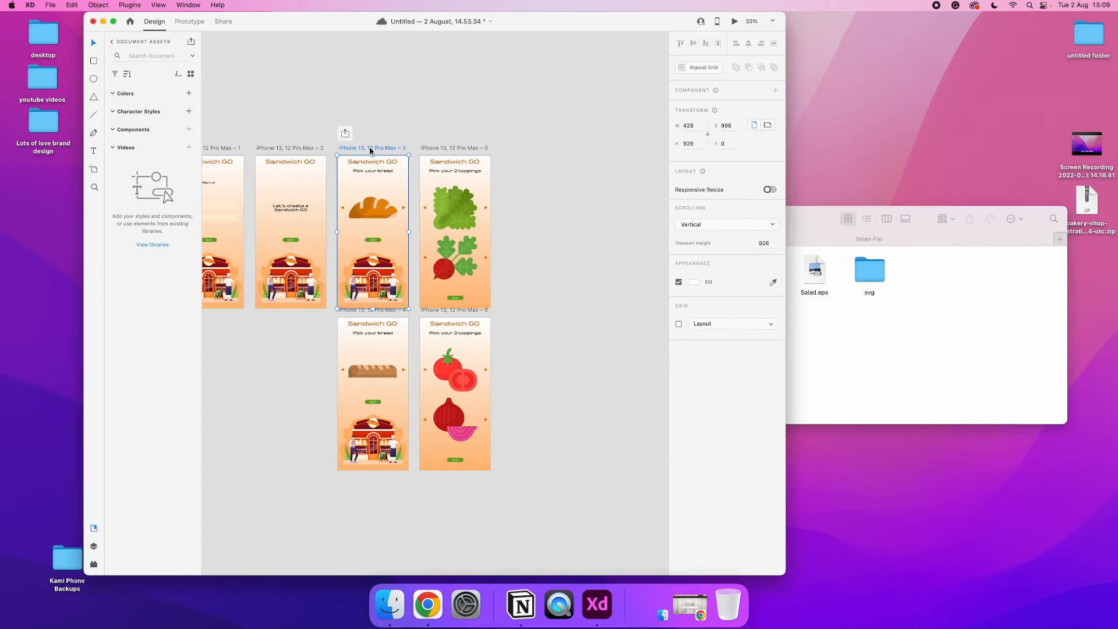
{"action": "key", "text": "super+d"}
{"action": "left_click", "coordinate": [536, 173]}
{"action": "double_click", "coordinate": [536, 173]}
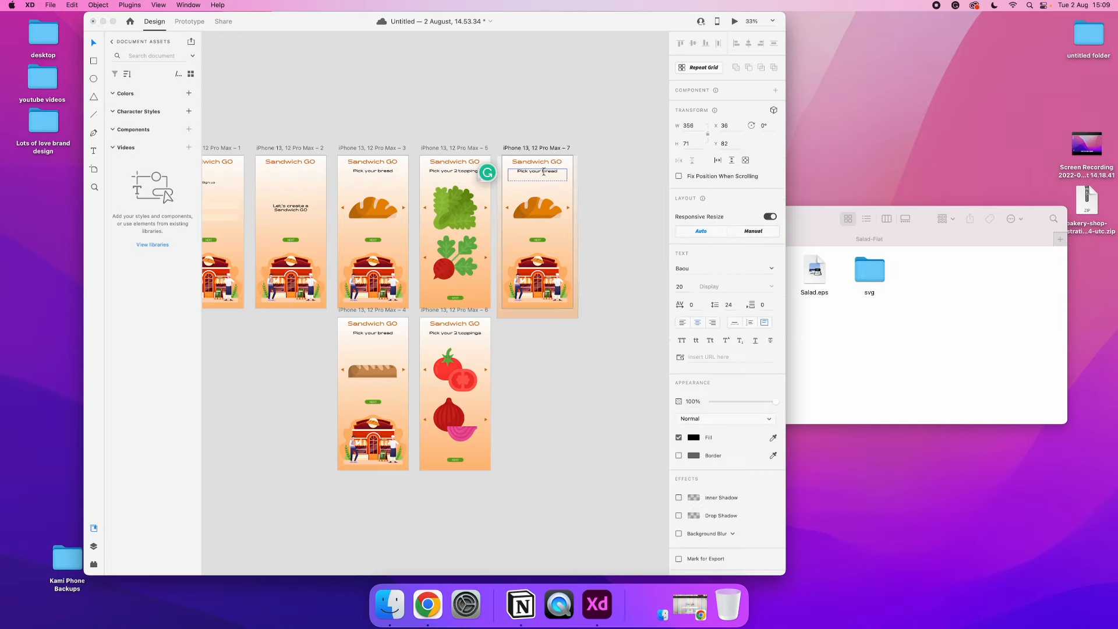
{"action": "key", "text": "BackSpace"}
{"action": "key", "text": "BackSpace"}
{"action": "key", "text": "BackSpace"}
{"action": "key", "text": "BackSpace"}
{"action": "key", "text": "BackSpace"}
{"action": "type", "text": "sauce"}
Switch to Finder and locate the sauce icons in the 480px PNG folder of the downloaded ingredients set
{"action": "left_click", "coordinate": [791, 276]}
{"action": "left_click", "coordinate": [685, 219]}
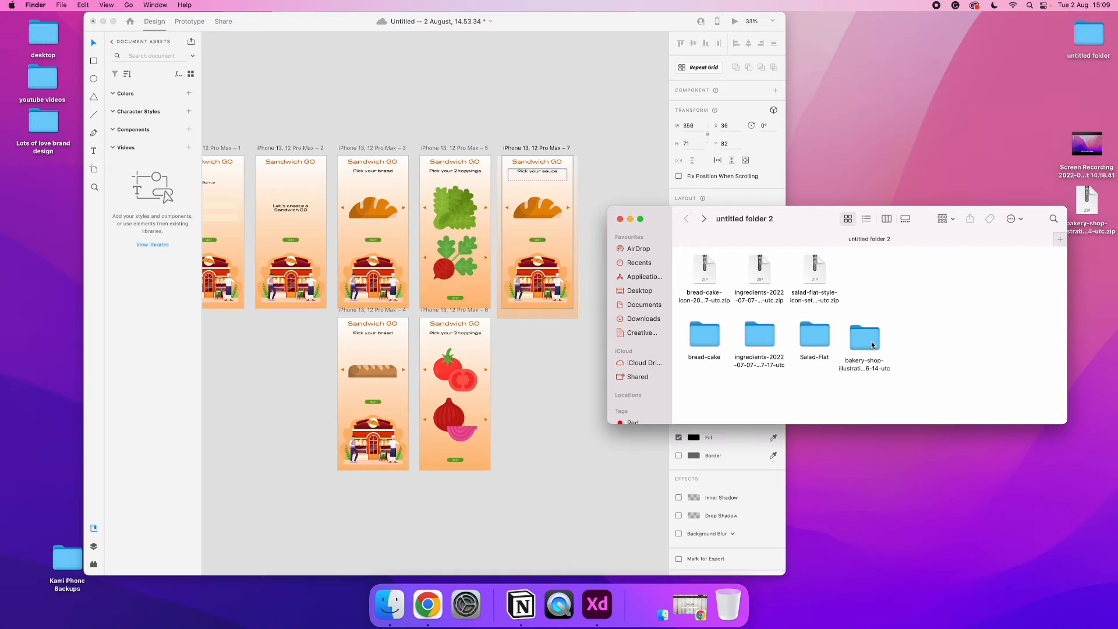
{"action": "double_click", "coordinate": [761, 336]}
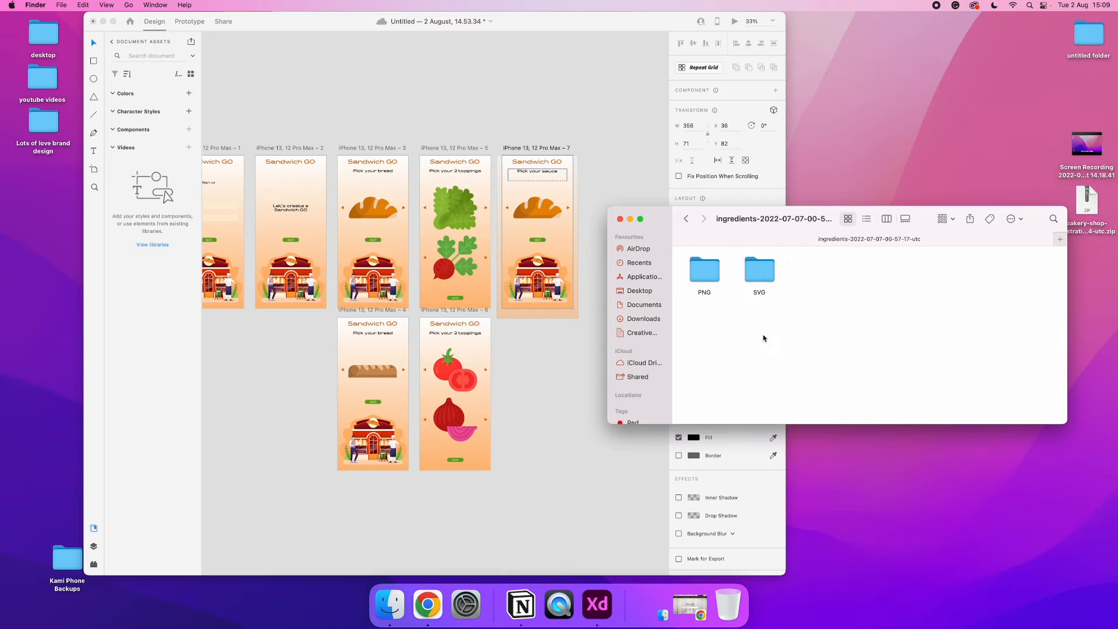
{"action": "double_click", "coordinate": [706, 276]}
{"action": "double_click", "coordinate": [759, 270]}
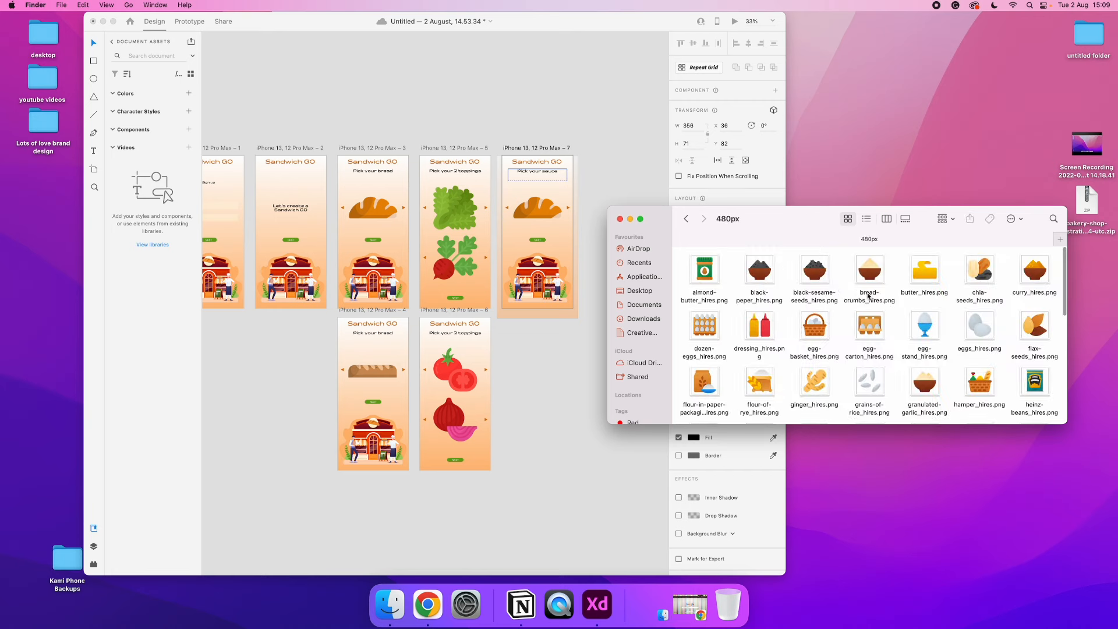
{"action": "scroll", "coordinate": [867, 296], "scroll_direction": "down", "scroll_amount": 5}
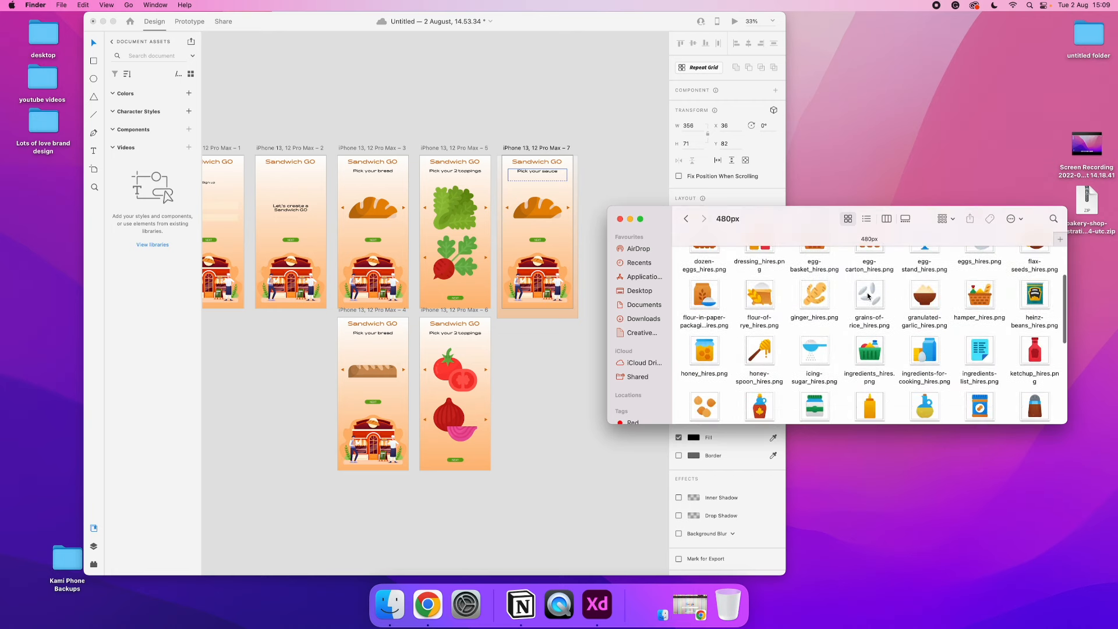
{"action": "scroll", "coordinate": [868, 296], "scroll_direction": "down", "scroll_amount": 2}
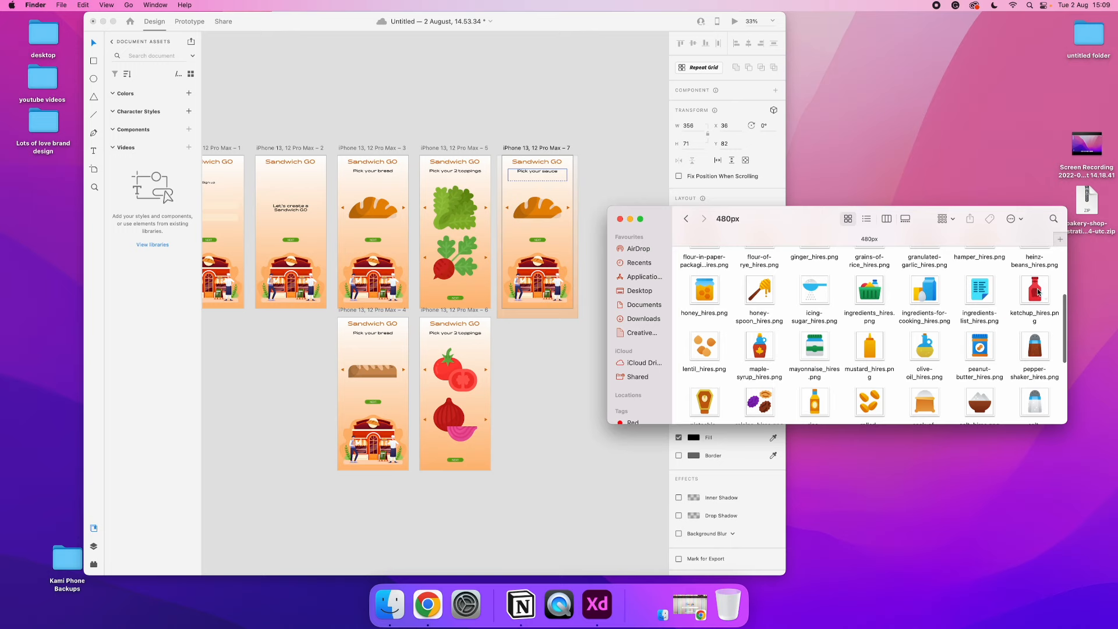
Replace the bread image on the "Pick your sauce" artboard with ketchup_hires.png
{"action": "left_click_drag", "start_coordinate": [1038, 291], "coordinate": [573, 205]}
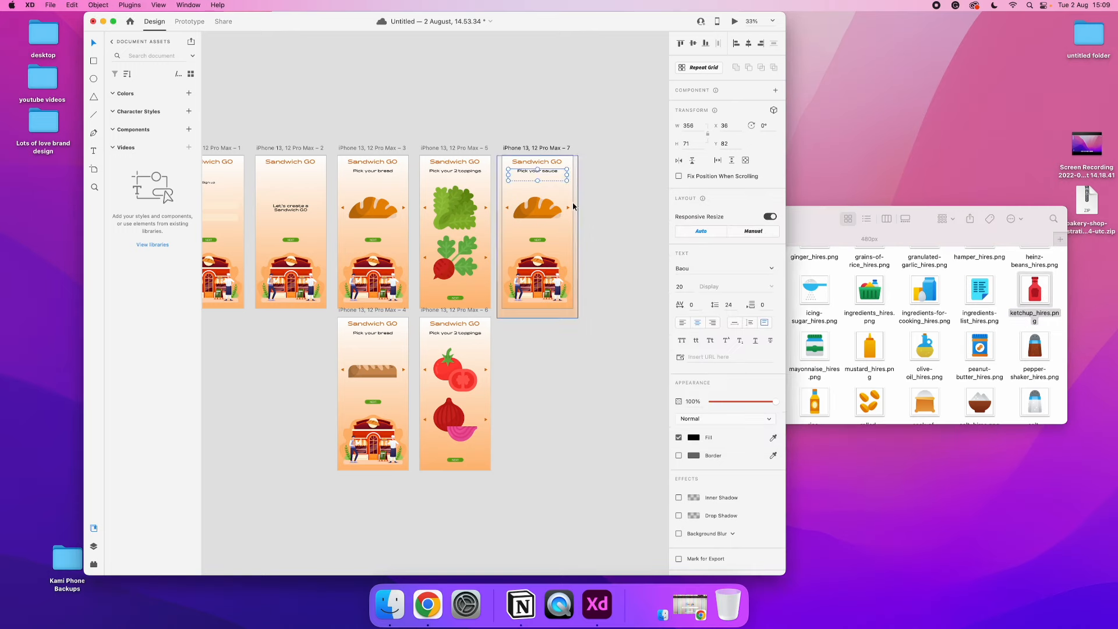
{"action": "left_click", "coordinate": [573, 204]}
{"action": "scroll", "coordinate": [572, 204], "scroll_direction": "up", "scroll_amount": 5}
{"action": "scroll", "coordinate": [572, 206], "scroll_direction": "up", "scroll_amount": 2}
{"action": "left_click", "coordinate": [489, 231]}
{"action": "left_click_drag", "start_coordinate": [1039, 294], "coordinate": [473, 224]}
{"action": "left_click", "coordinate": [582, 239]}
{"action": "key", "text": "super+minus"}
{"action": "key", "text": "super+minus"}
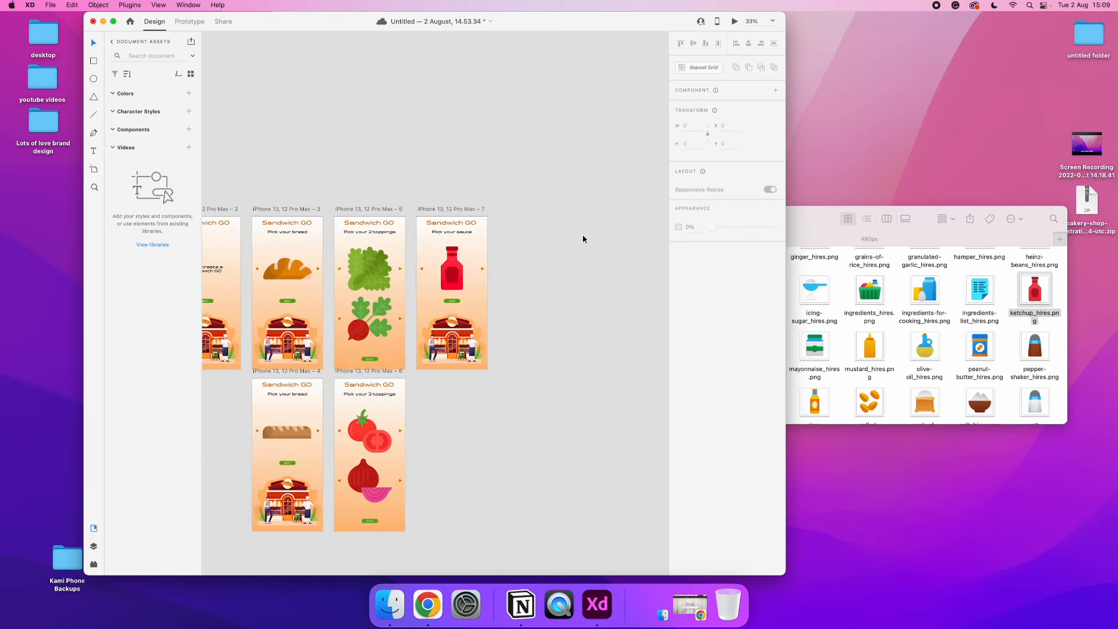
Duplicate the "Pick your sauce" artboard and replace the copy's ketchup image with mustard_hires.png
{"action": "left_click", "coordinate": [459, 210]}
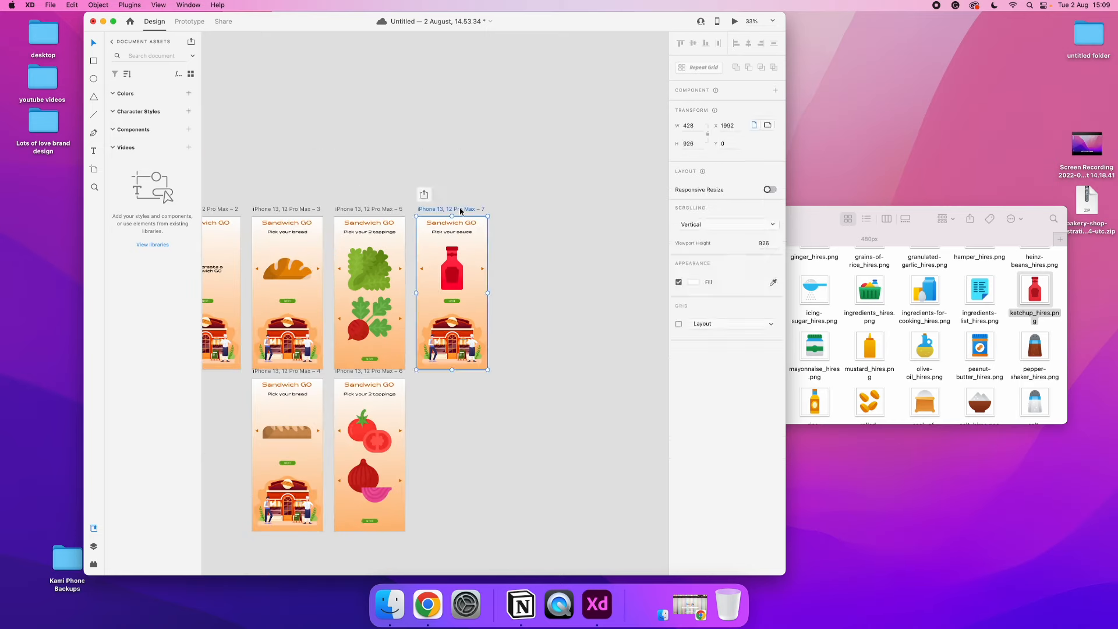
{"action": "key", "text": "super+d"}
{"action": "left_click", "coordinate": [874, 318]}
{"action": "left_click_drag", "start_coordinate": [869, 346], "coordinate": [534, 271]}
Move the mustard artboard directly beneath the ketchup artboard, in line with the second row
{"action": "left_click", "coordinate": [525, 210]}
{"action": "left_click_drag", "start_coordinate": [525, 210], "coordinate": [443, 369]}
{"action": "left_click", "coordinate": [573, 375]}
{"action": "left_click", "coordinate": [846, 379]}
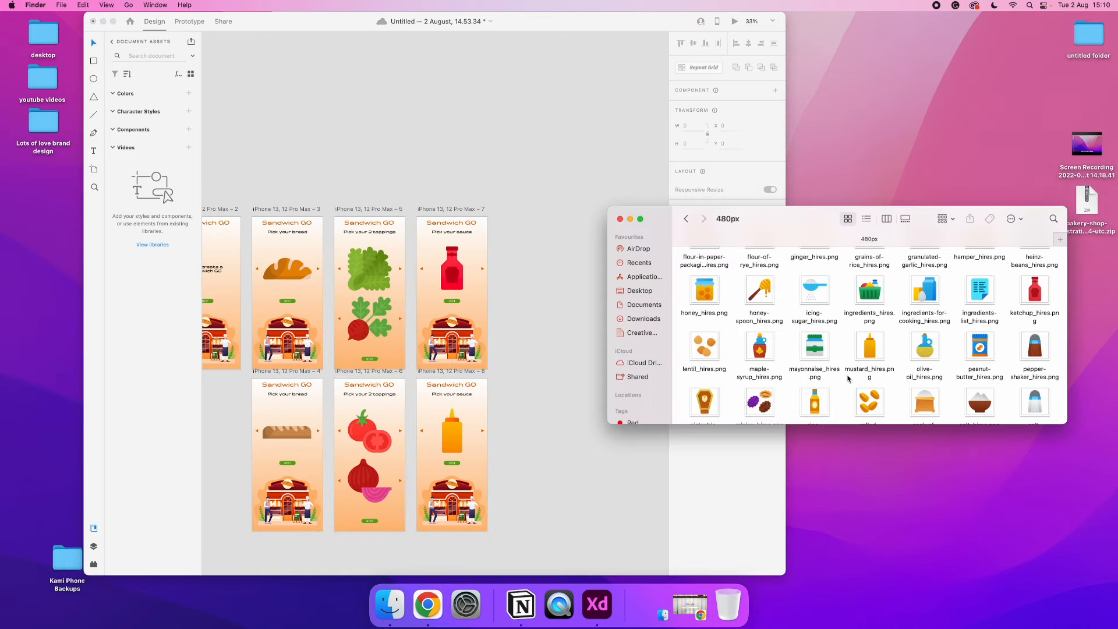
{"action": "left_click", "coordinate": [562, 335]}
Move the three second-row artboards down together to Y 1036 to widen the gap below the first row
{"action": "scroll", "coordinate": [563, 335], "scroll_direction": "left", "scroll_amount": 5}
{"action": "scroll", "coordinate": [563, 335], "scroll_direction": "down", "scroll_amount": 2}
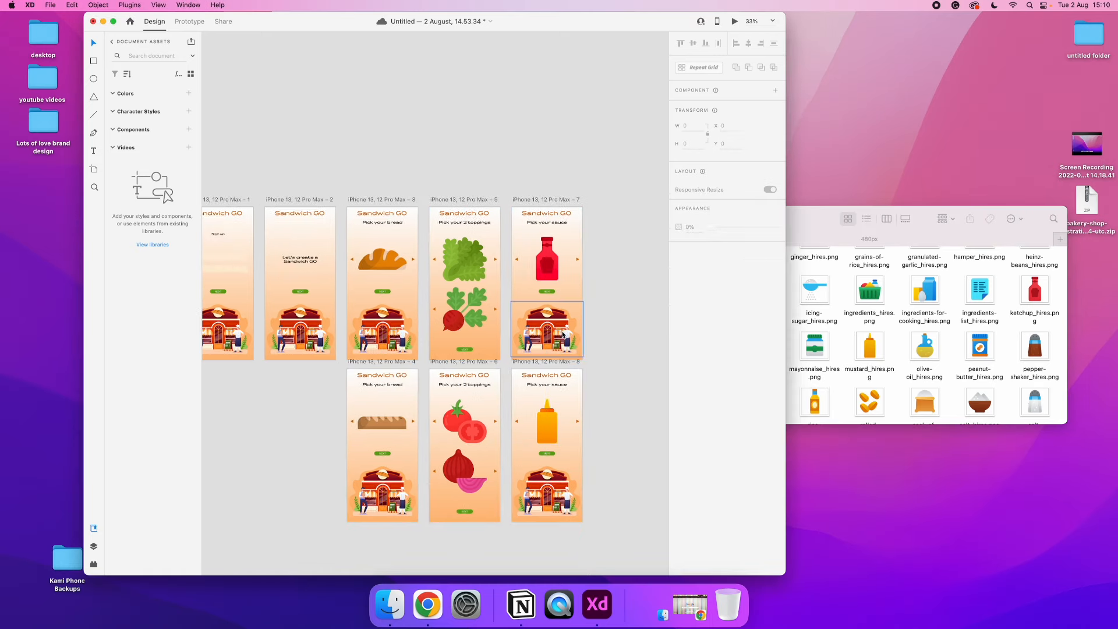
{"action": "scroll", "coordinate": [562, 335], "scroll_direction": "down", "scroll_amount": 2}
{"action": "scroll", "coordinate": [562, 334], "scroll_direction": "left", "scroll_amount": 2}
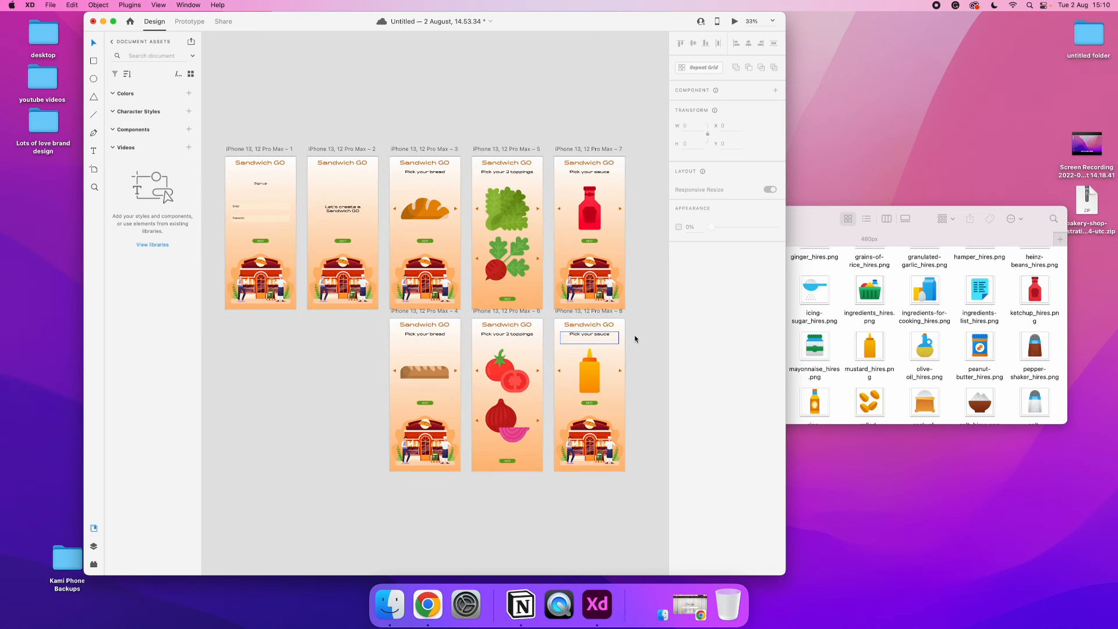
{"action": "left_click", "coordinate": [609, 311]}
{"action": "left_click", "coordinate": [509, 311], "text": "shift"}
{"action": "left_click", "coordinate": [416, 311], "text": "shift"}
{"action": "left_click_drag", "start_coordinate": [416, 312], "coordinate": [423, 320]}
{"action": "scroll", "coordinate": [423, 320], "scroll_direction": "left", "scroll_amount": 1}
{"action": "scroll", "coordinate": [422, 319], "scroll_direction": "left", "scroll_amount": 1}
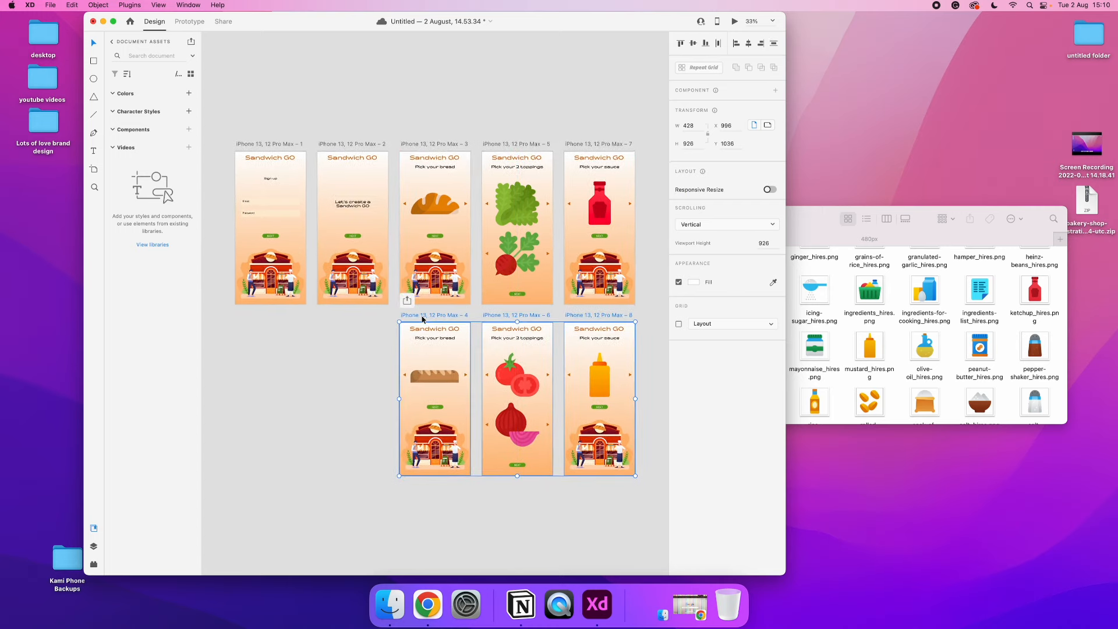
{"action": "left_click", "coordinate": [333, 336]}
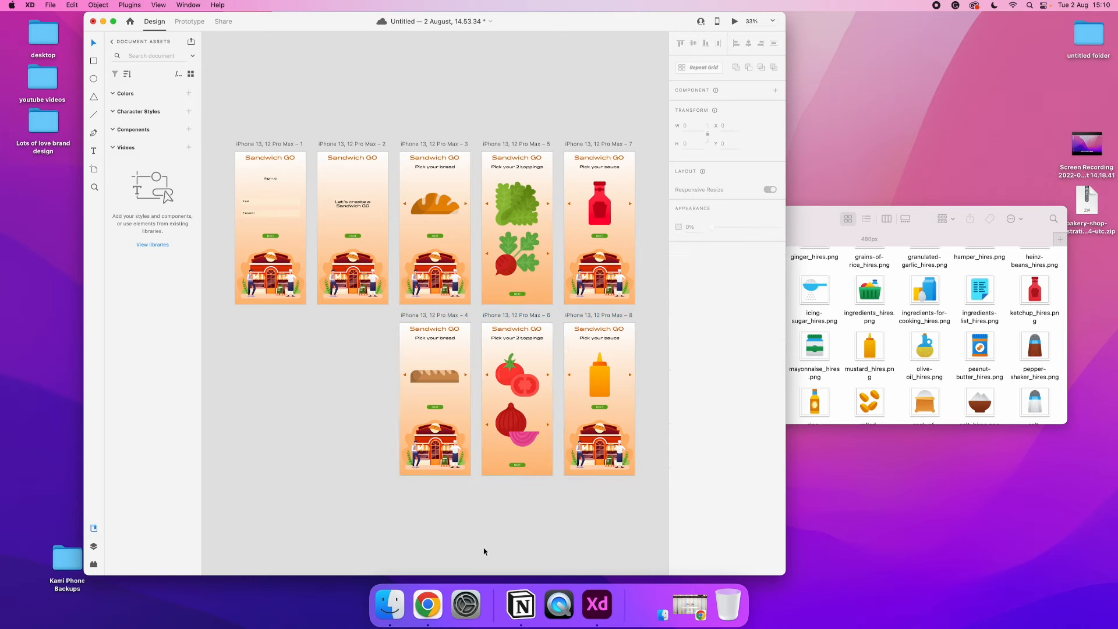
Switch to Chrome and open behance.net in a new window
{"action": "left_click", "coordinate": [429, 604]}
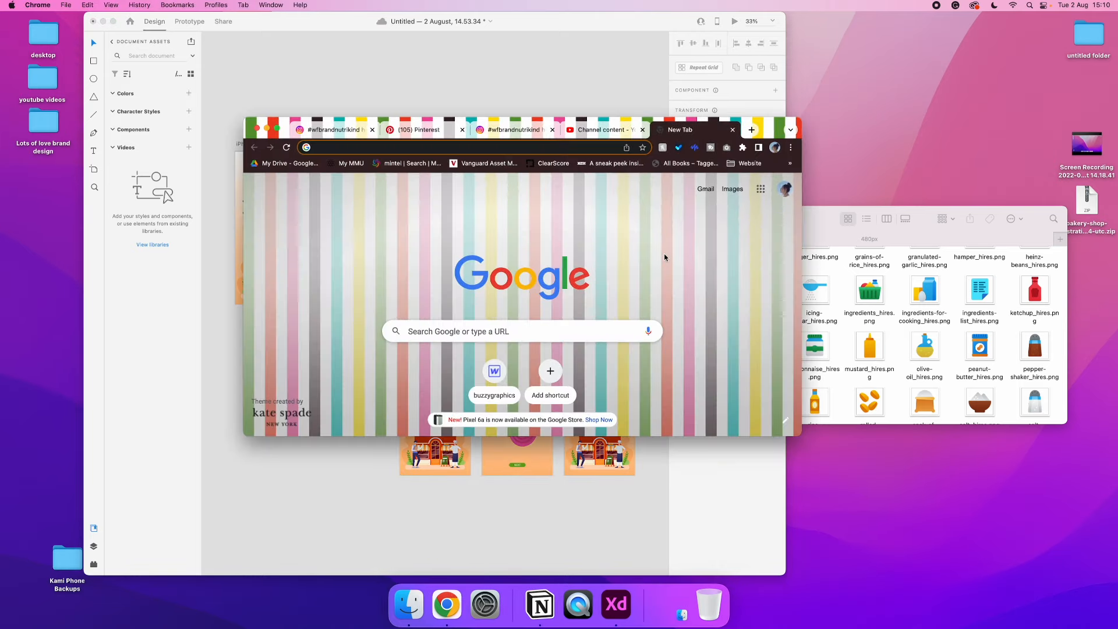
{"action": "key", "text": "super+n"}
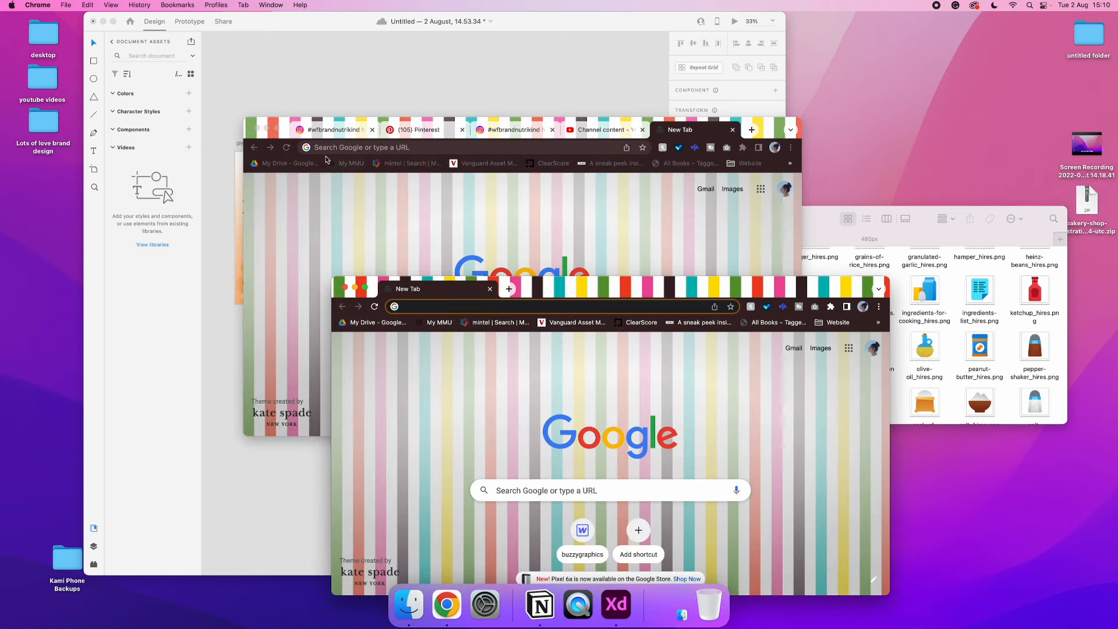
{"action": "left_click", "coordinate": [268, 132]}
{"action": "type", "text": "behance.net"}
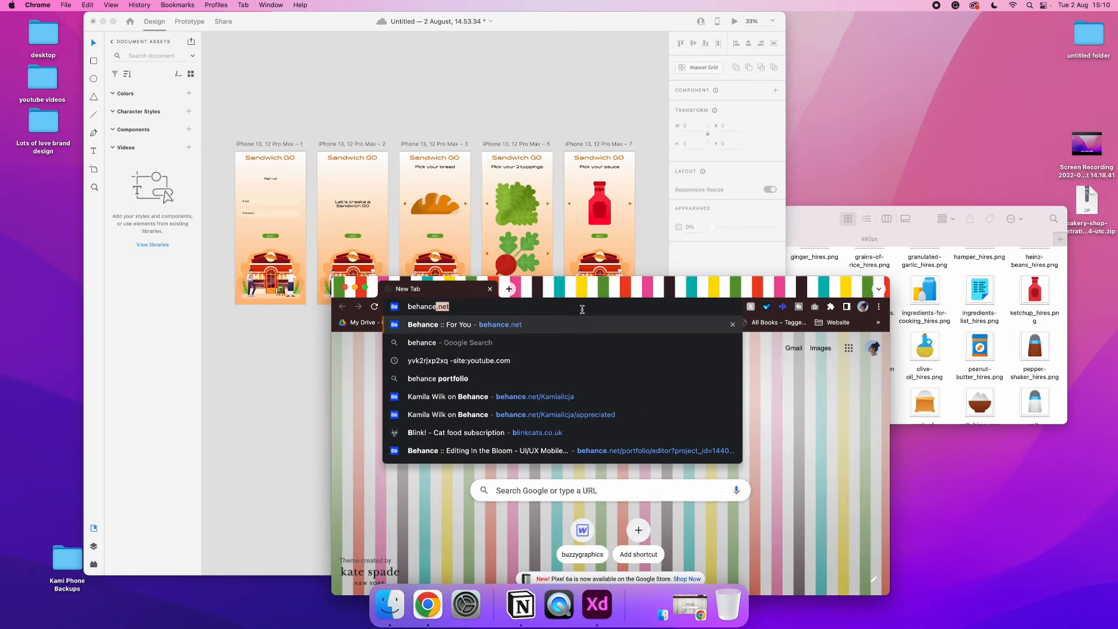
{"action": "key", "text": "Return"}
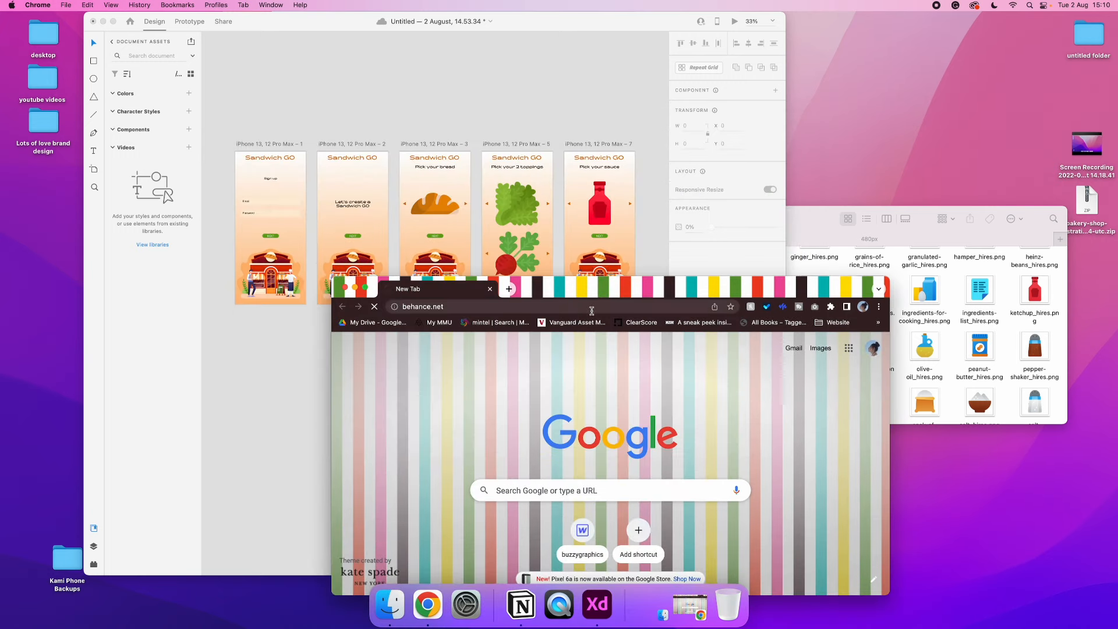
{"action": "left_click_drag", "start_coordinate": [597, 291], "coordinate": [678, 176]}
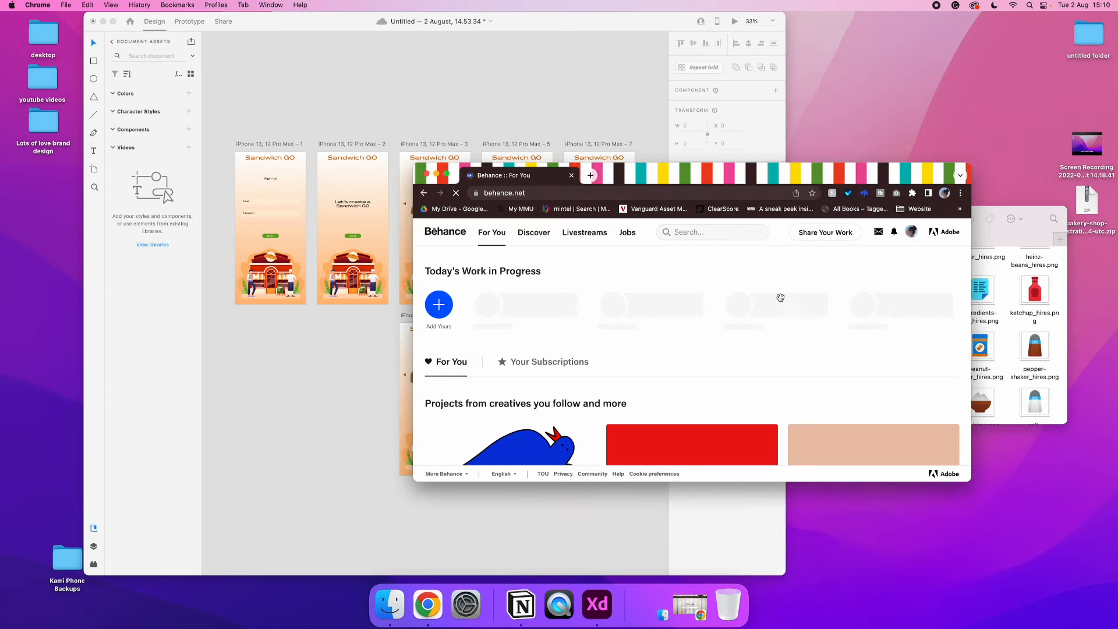
Open the signed-in account's Behance profile and enlarge the browser window to full screen
{"action": "left_click", "coordinate": [911, 232]}
{"action": "left_click", "coordinate": [861, 297]}
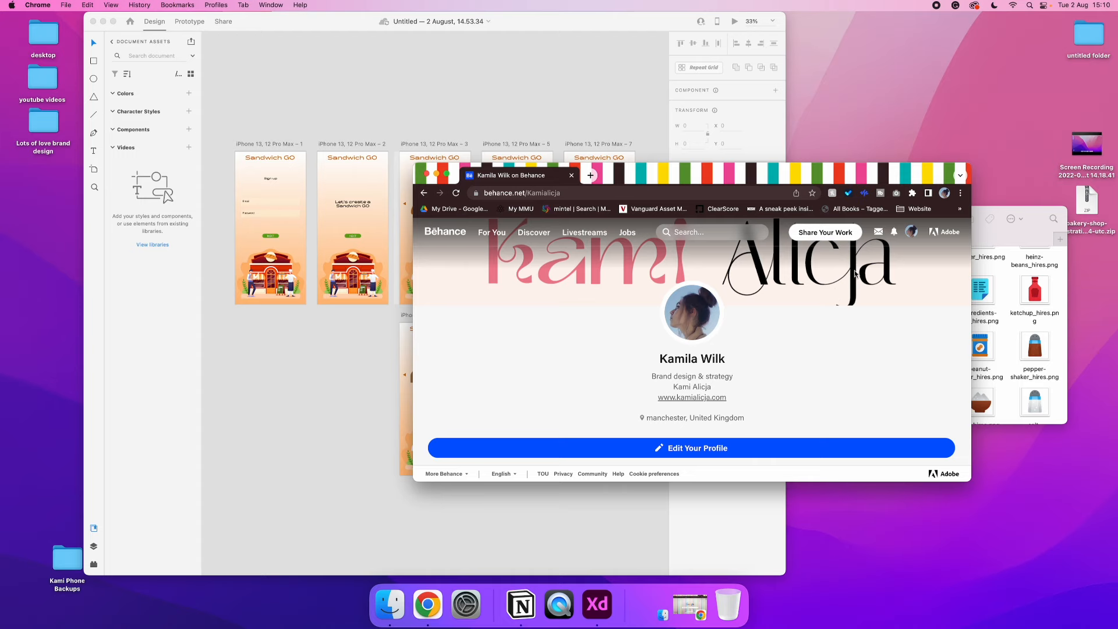
{"action": "left_click", "coordinate": [912, 232]}
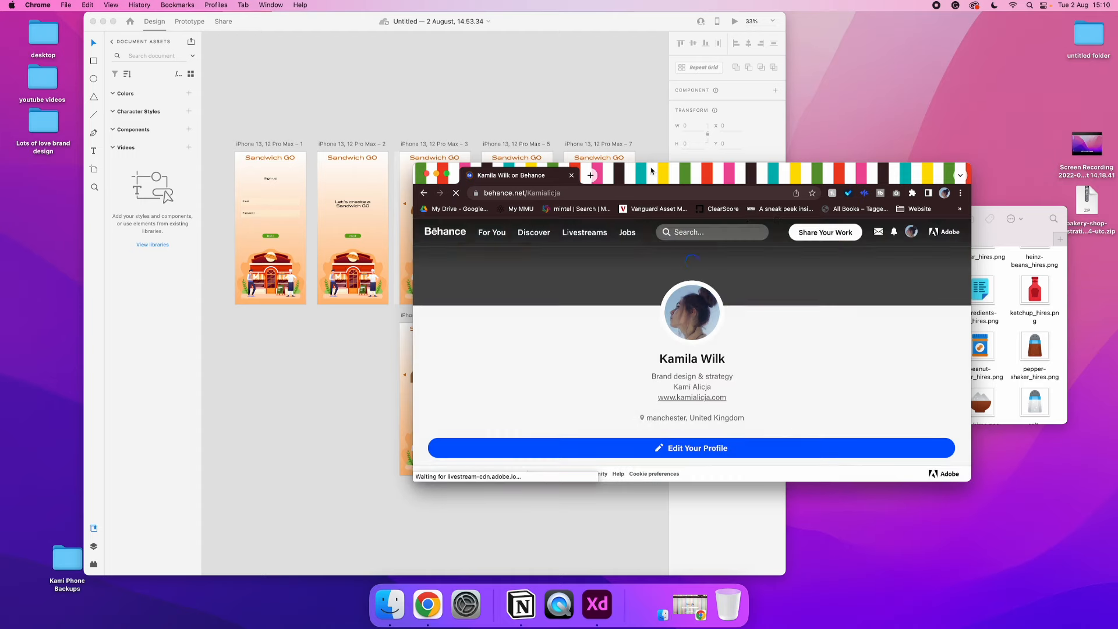
{"action": "left_click", "coordinate": [651, 152]}
{"action": "left_click", "coordinate": [856, 170]}
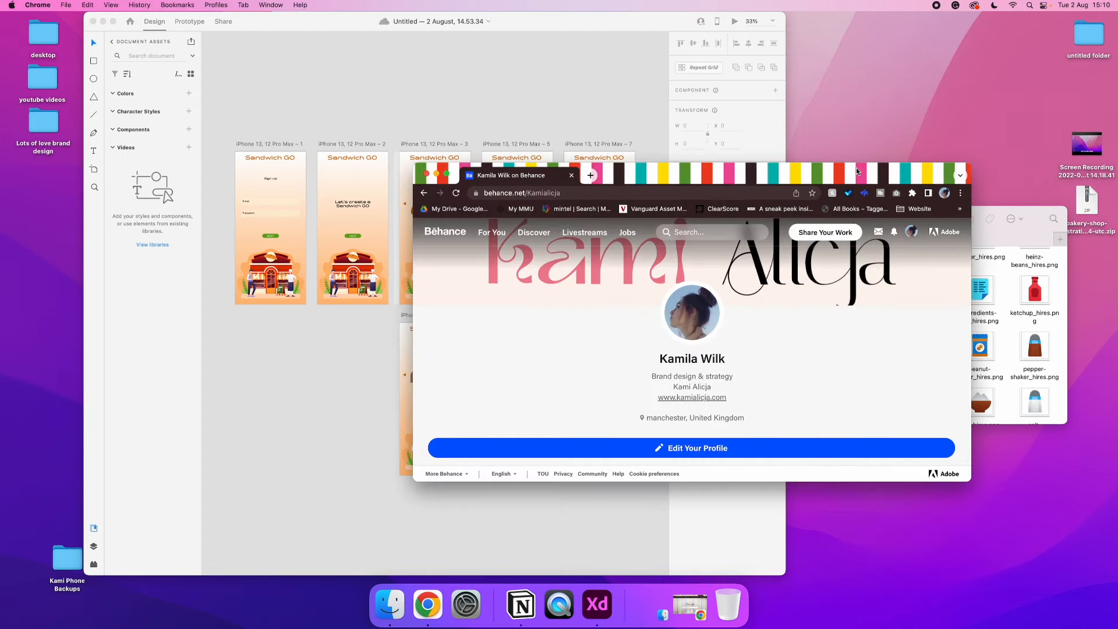
{"action": "left_click_drag", "start_coordinate": [779, 163], "coordinate": [783, 68]}
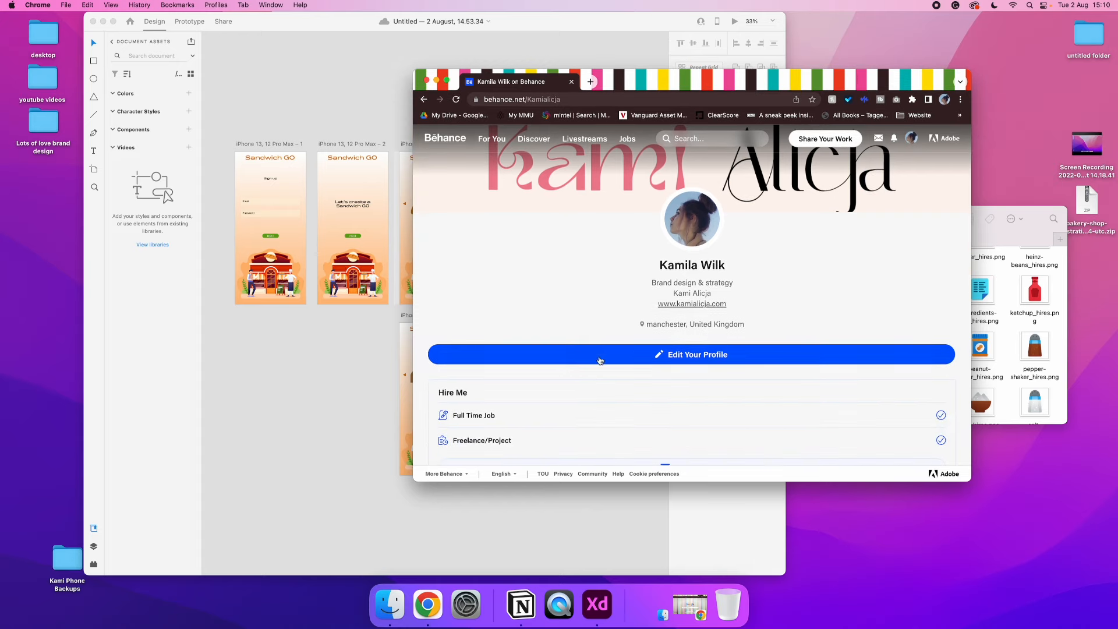
{"action": "left_click", "coordinate": [448, 80]}
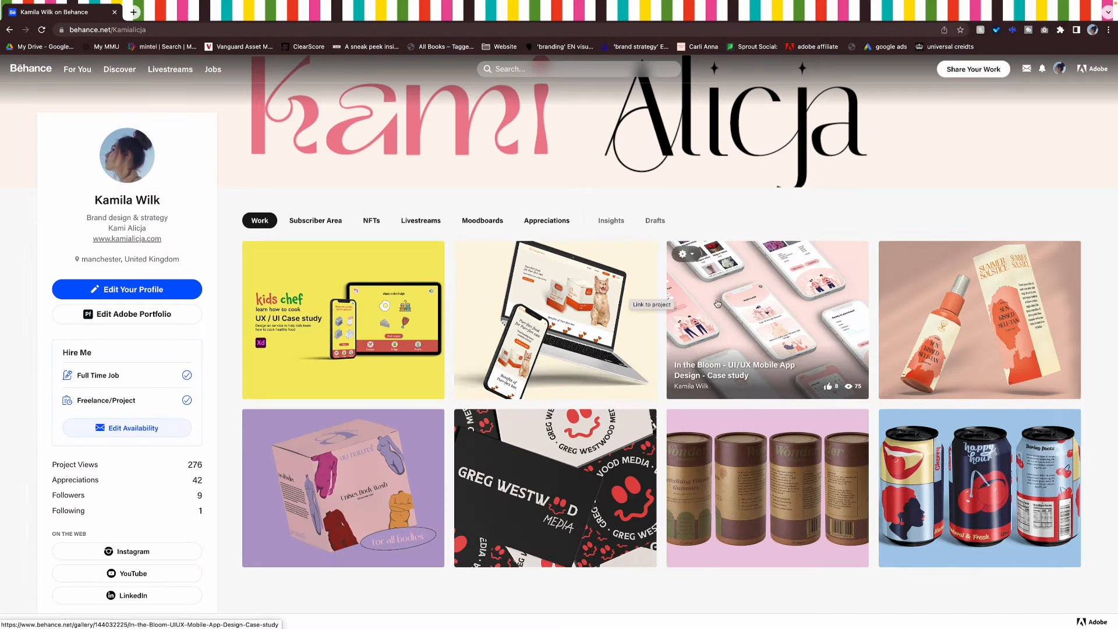
Examine the order screens in the "In the Bloom" mobile app case study as reference, and return to Adobe XD
{"action": "left_click", "coordinate": [743, 297]}
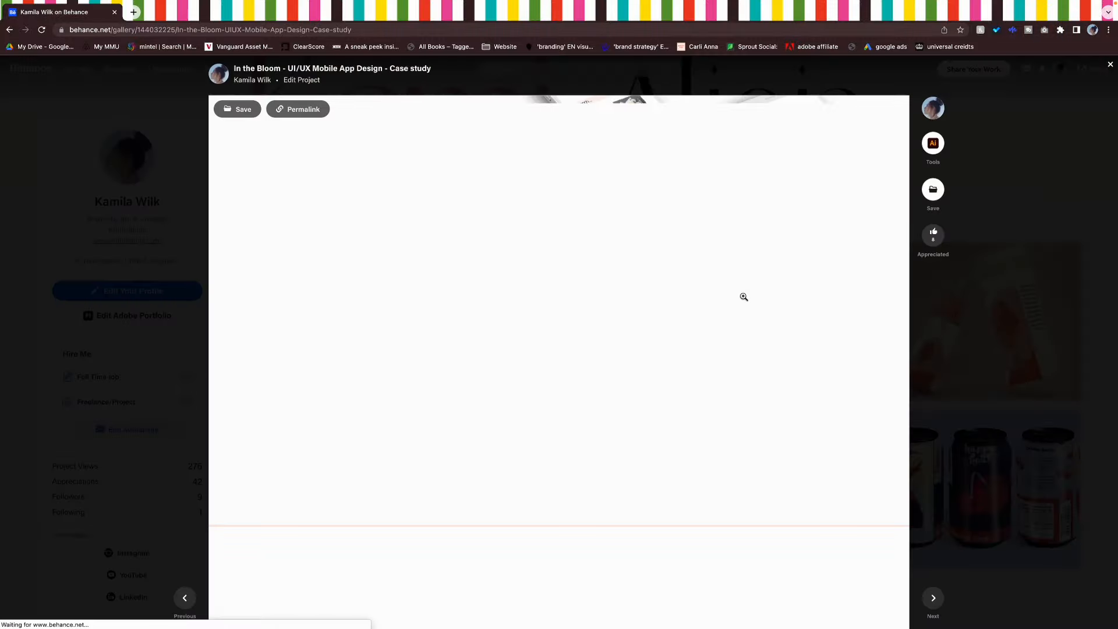
{"action": "scroll", "coordinate": [744, 297], "scroll_direction": "down", "scroll_amount": 5}
{"action": "scroll", "coordinate": [743, 297], "scroll_direction": "down", "scroll_amount": 20}
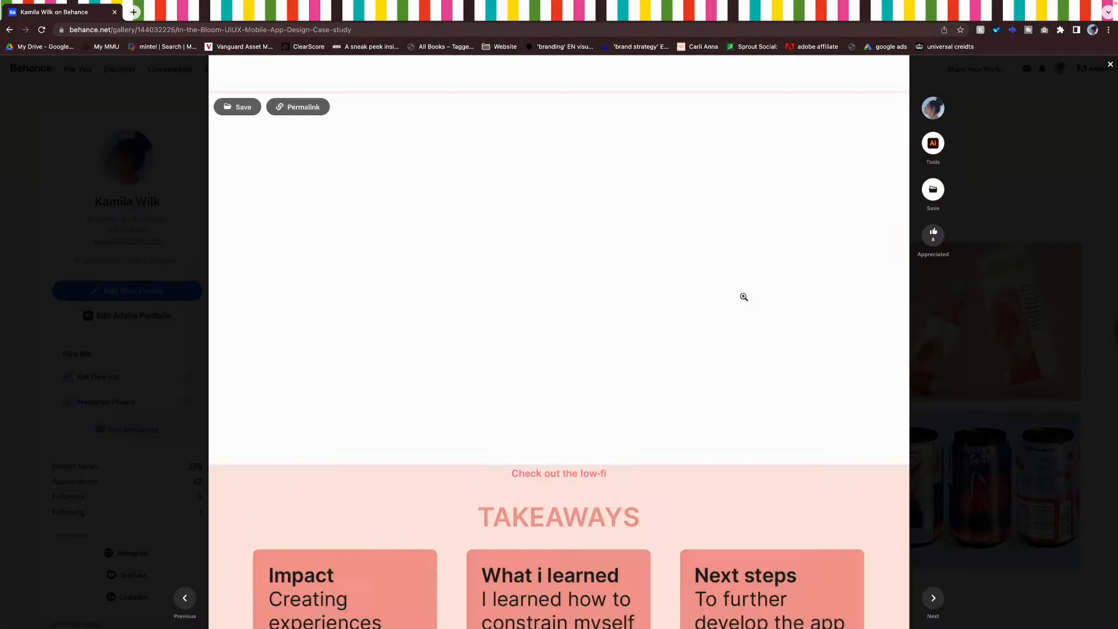
{"action": "scroll", "coordinate": [744, 299], "scroll_direction": "up", "scroll_amount": 20}
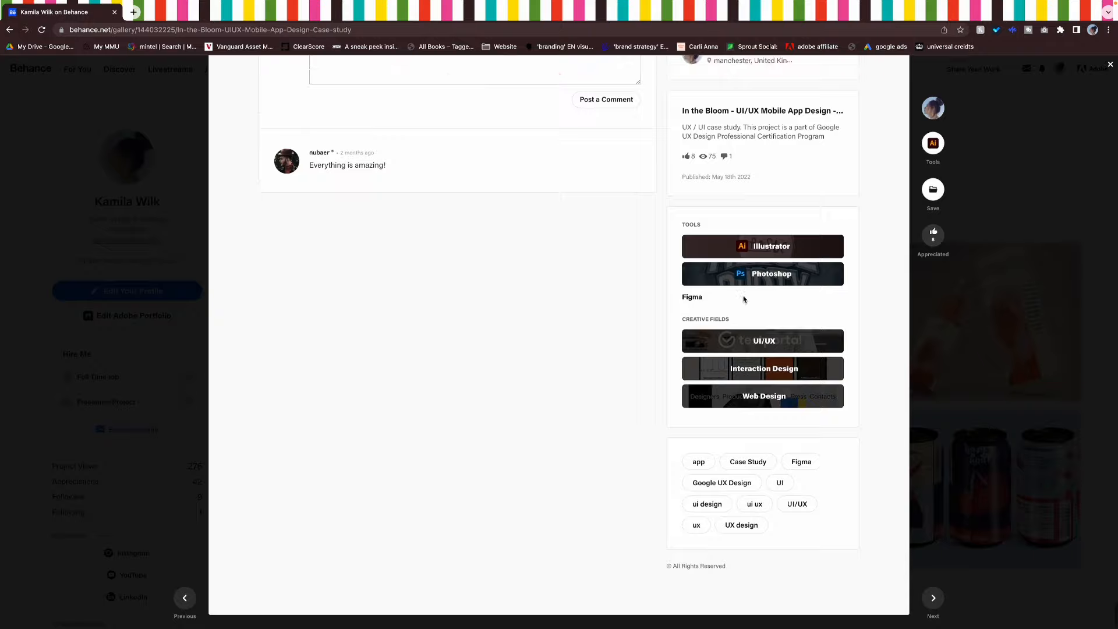
{"action": "scroll", "coordinate": [743, 296], "scroll_direction": "up", "scroll_amount": 5}
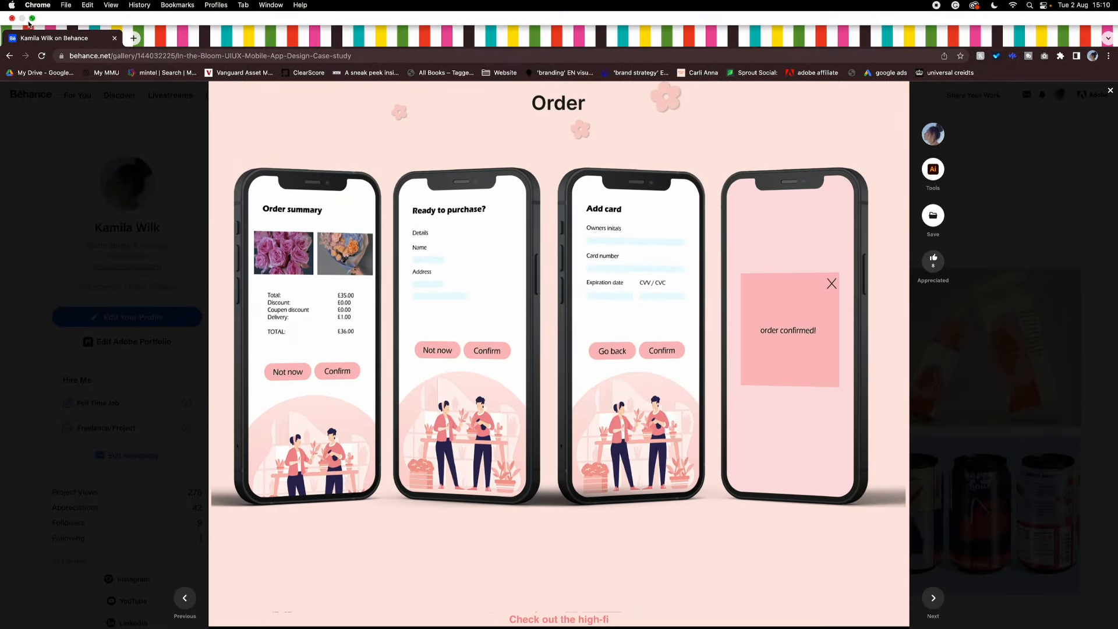
{"action": "left_click", "coordinate": [33, 19]}
{"action": "scroll", "coordinate": [674, 222], "scroll_direction": "up", "scroll_amount": 15}
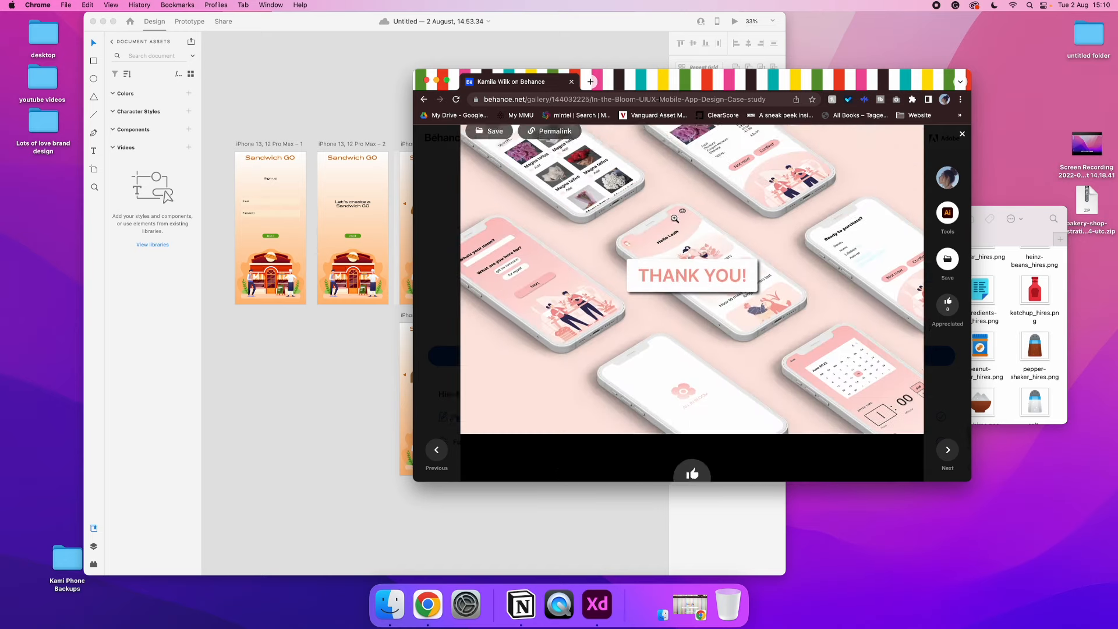
{"action": "scroll", "coordinate": [675, 218], "scroll_direction": "up", "scroll_amount": 5}
{"action": "scroll", "coordinate": [674, 218], "scroll_direction": "down", "scroll_amount": 10}
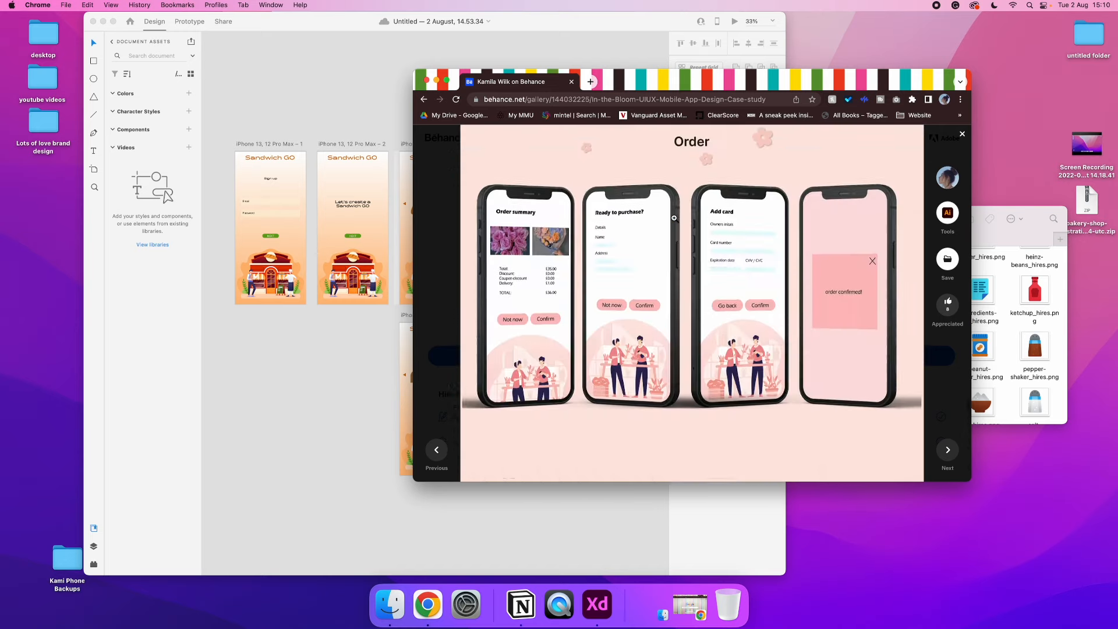
{"action": "scroll", "coordinate": [673, 218], "scroll_direction": "up", "scroll_amount": 2}
{"action": "left_click", "coordinate": [215, 346]}
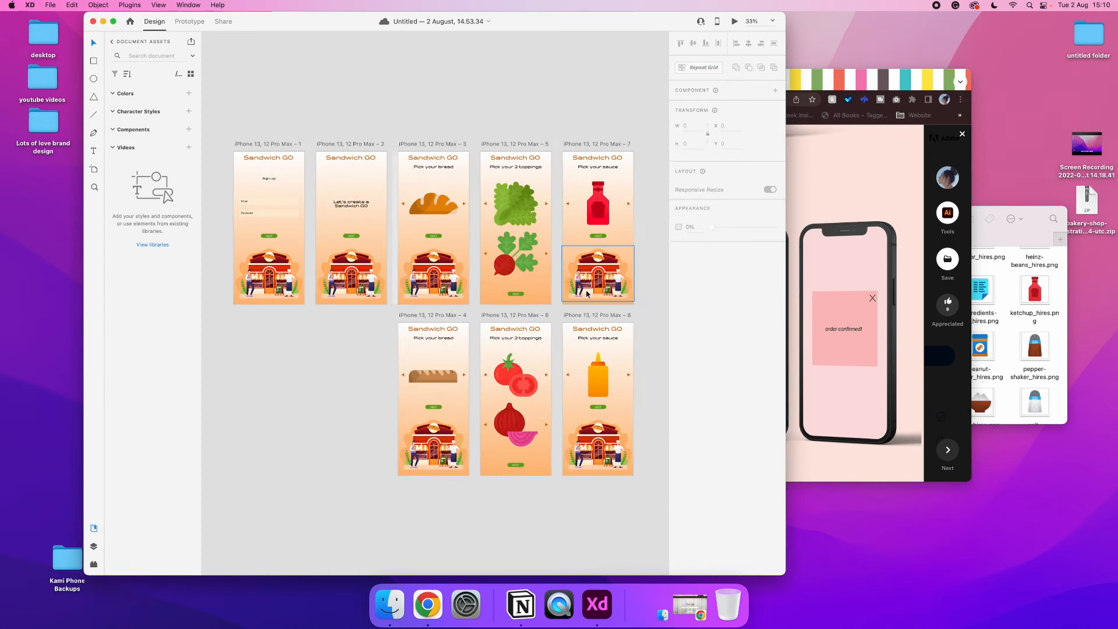
Duplicate the ketchup sauce artboard beside itself and change the copy's heading to "Order summary"
{"action": "scroll", "coordinate": [585, 289], "scroll_direction": "right", "scroll_amount": 5}
{"action": "left_click", "coordinate": [411, 146]}
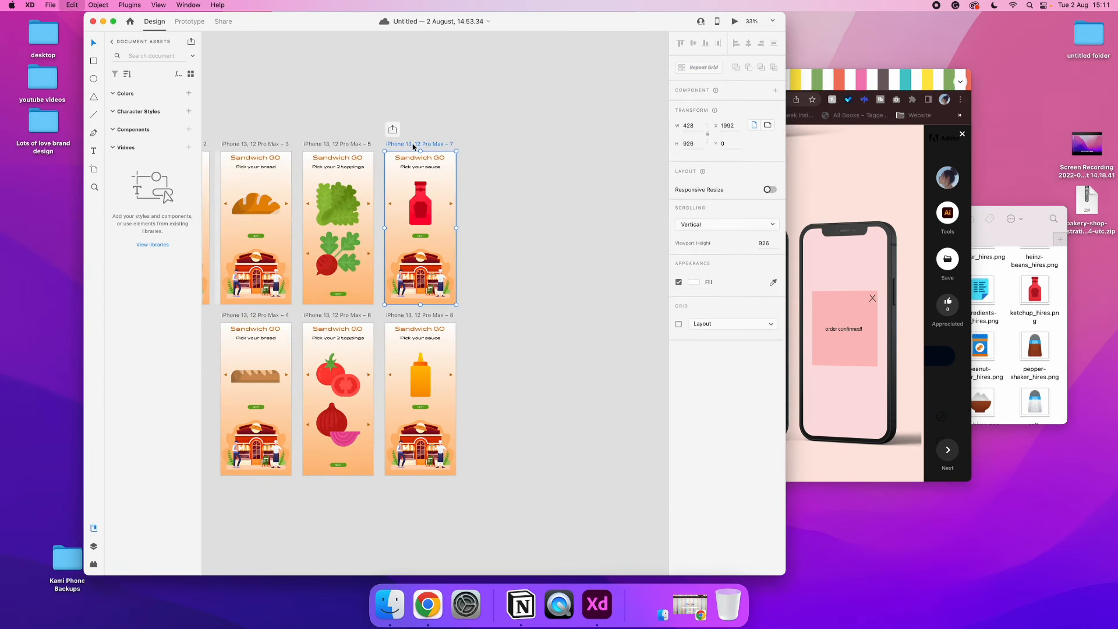
{"action": "key", "text": "super+d"}
{"action": "left_click", "coordinate": [488, 210]}
{"action": "left_click", "coordinate": [490, 168]}
{"action": "double_click", "coordinate": [490, 168]}
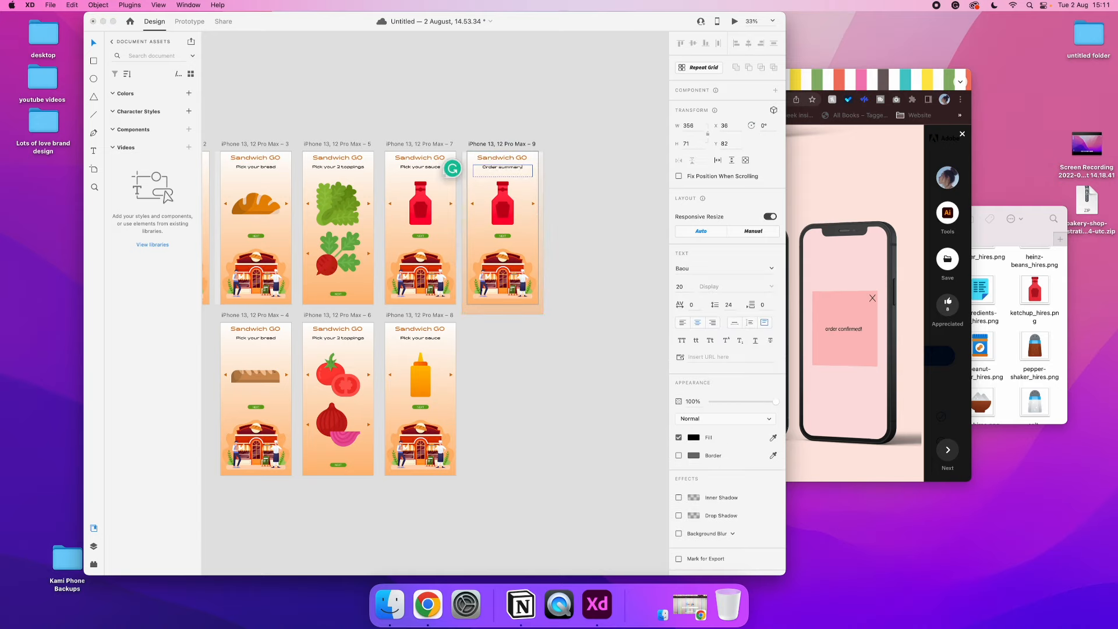
{"action": "left_click", "coordinate": [601, 217]}
{"action": "scroll", "coordinate": [459, 230], "scroll_direction": "left", "scroll_amount": 3}
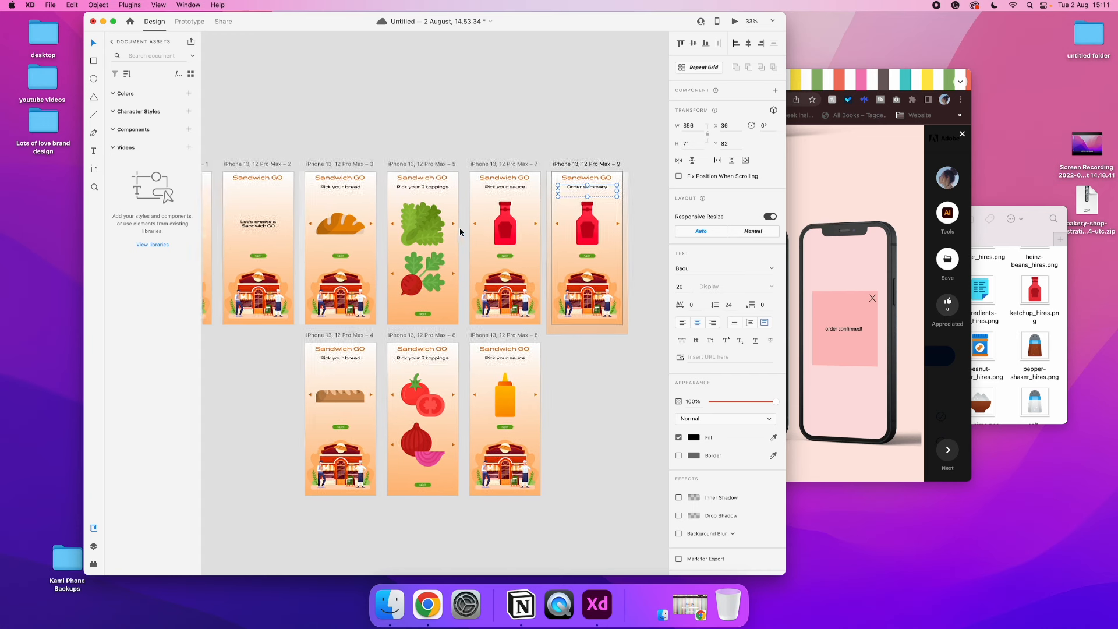
Remove the ketchup picture from the Order summary screen and place a copy of the first bread picture beneath its heading
{"action": "left_click", "coordinate": [595, 232]}
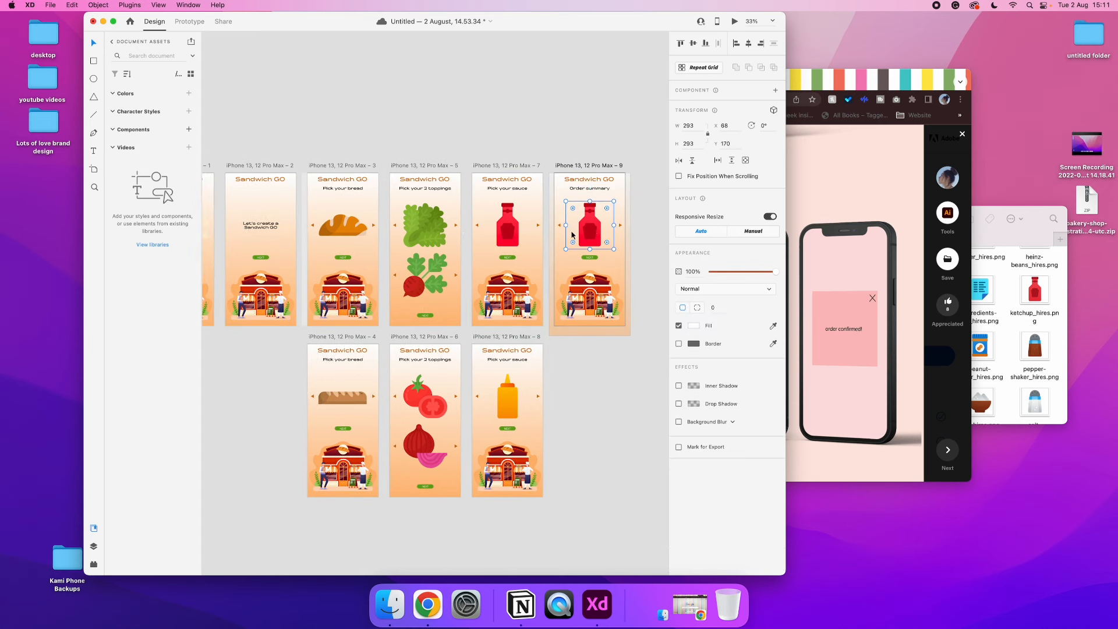
{"action": "key", "text": "BackSpace"}
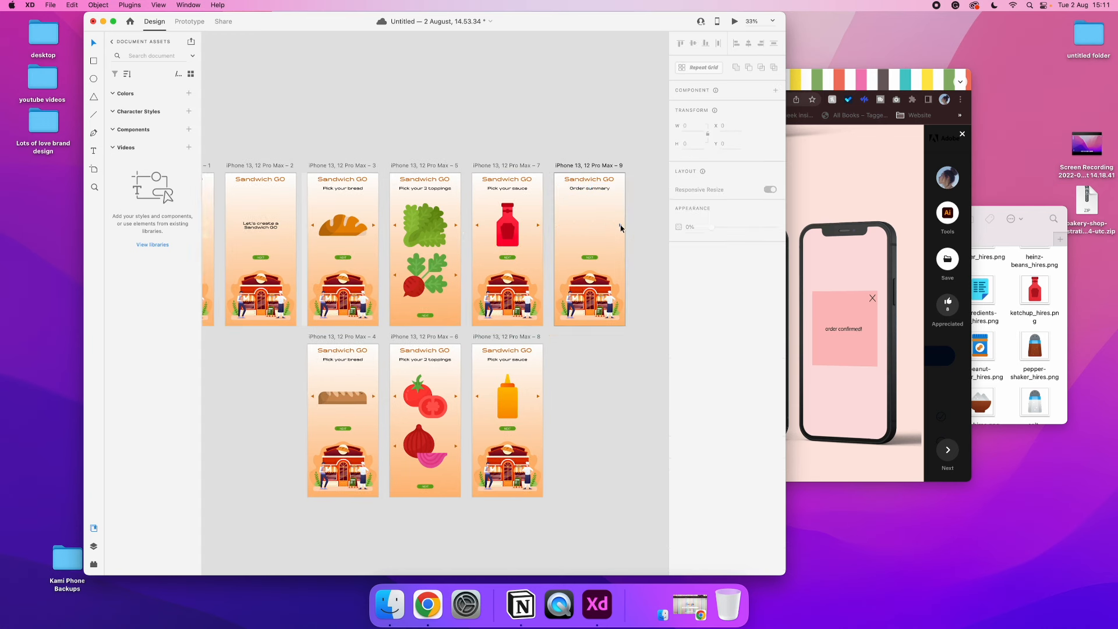
{"action": "left_click", "coordinate": [343, 235]}
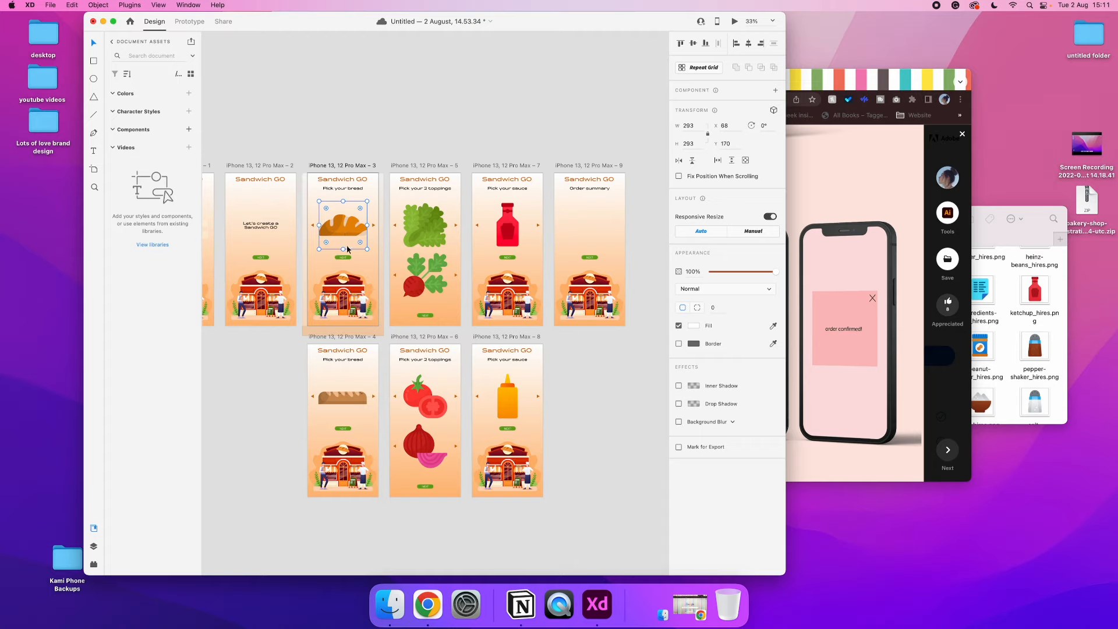
{"action": "left_click_drag", "start_coordinate": [350, 225], "coordinate": [595, 209], "text": "alt"}
Copy the lettuce, beetroot and ketchup pictures from the first-row topping and sauce screens onto the Order summary screen
{"action": "left_click", "coordinate": [423, 227]}
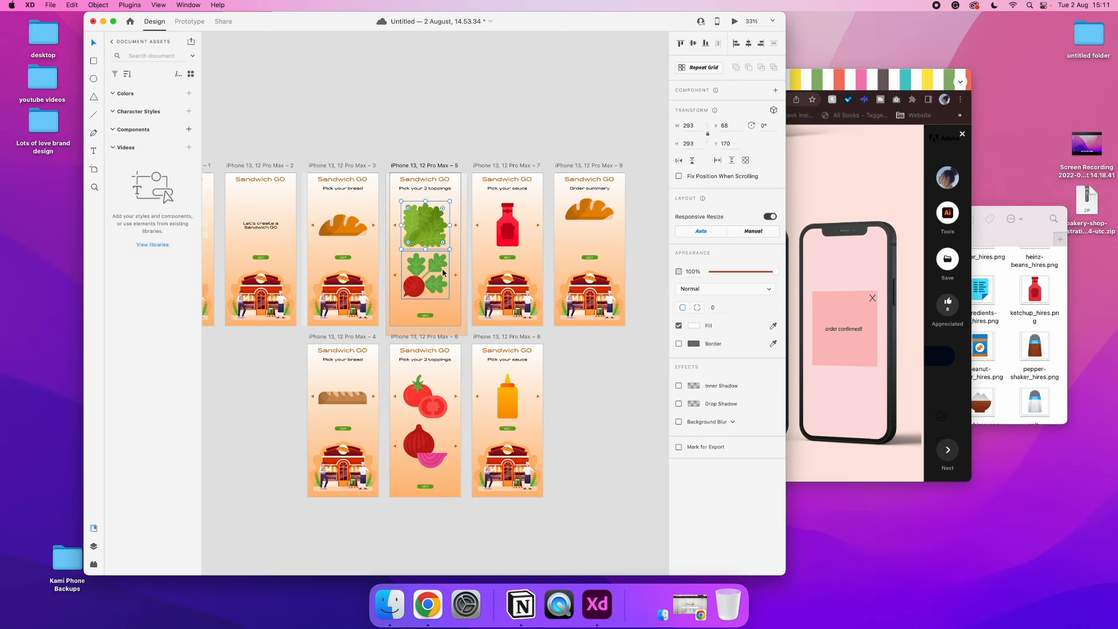
{"action": "scroll", "coordinate": [441, 309], "scroll_direction": "up", "scroll_amount": 1}
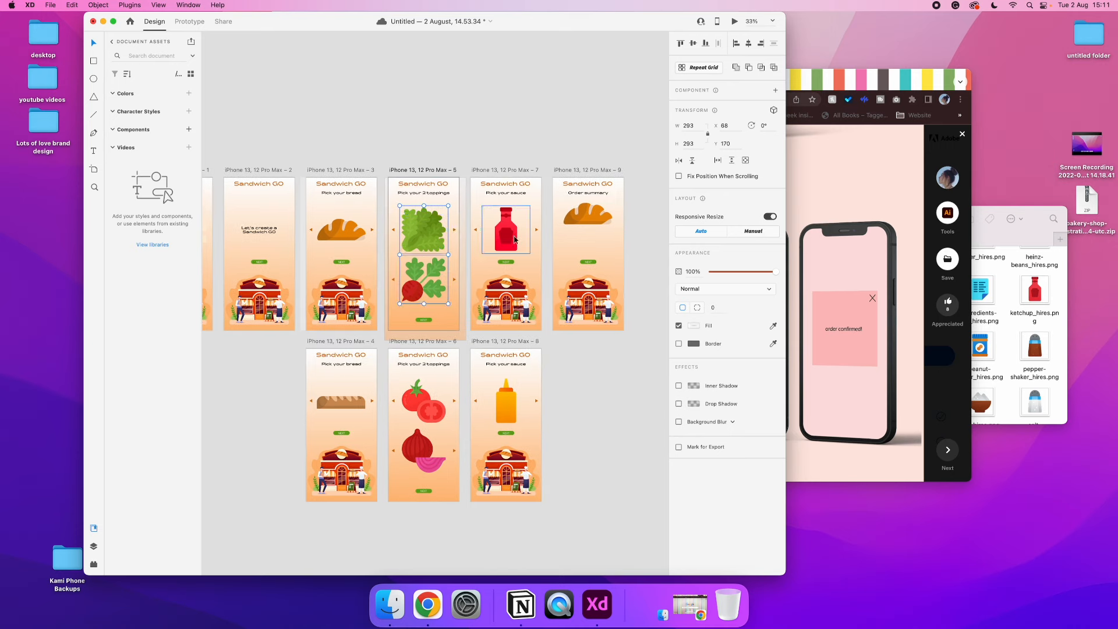
{"action": "key", "text": "super+v"}
{"action": "left_click_drag", "start_coordinate": [505, 285], "coordinate": [588, 286]}
{"action": "key", "text": "super+equal"}
{"action": "key", "text": "super+equal"}
{"action": "scroll", "coordinate": [588, 284], "scroll_direction": "right", "scroll_amount": 5}
{"action": "scroll", "coordinate": [588, 285], "scroll_direction": "up", "scroll_amount": 1}
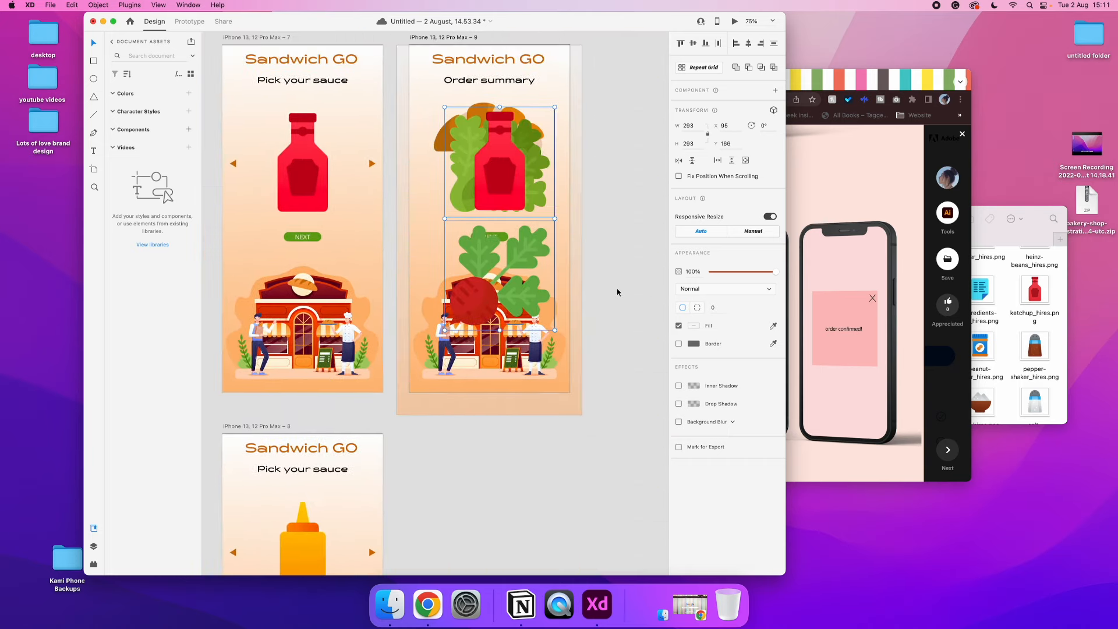
{"action": "left_click", "coordinate": [617, 291]}
{"action": "scroll", "coordinate": [617, 291], "scroll_direction": "up", "scroll_amount": 2}
Delete the shop illustration from the Order summary screen and move the NEXT button down to the artboard's lower edge
{"action": "left_click", "coordinate": [490, 398]}
{"action": "key", "text": "Delete"}
{"action": "left_click", "coordinate": [474, 337]}
{"action": "left_click_drag", "start_coordinate": [475, 338], "coordinate": [572, 310]}
{"action": "left_click_drag", "start_coordinate": [489, 274], "coordinate": [484, 424]}
Spread the lettuce, beetroot and ketchup pictures out below the bread on the Order summary screen
{"action": "left_click_drag", "start_coordinate": [494, 216], "coordinate": [491, 277]}
{"action": "left_click", "coordinate": [486, 227]}
{"action": "left_click_drag", "start_coordinate": [585, 312], "coordinate": [486, 330]}
{"action": "left_click_drag", "start_coordinate": [609, 253], "coordinate": [548, 323]}
Scale the bread, lettuce, beetroot and ketchup pictures on the Order summary screen down to 175 by 175
{"action": "left_click", "coordinate": [474, 239], "text": "shift"}
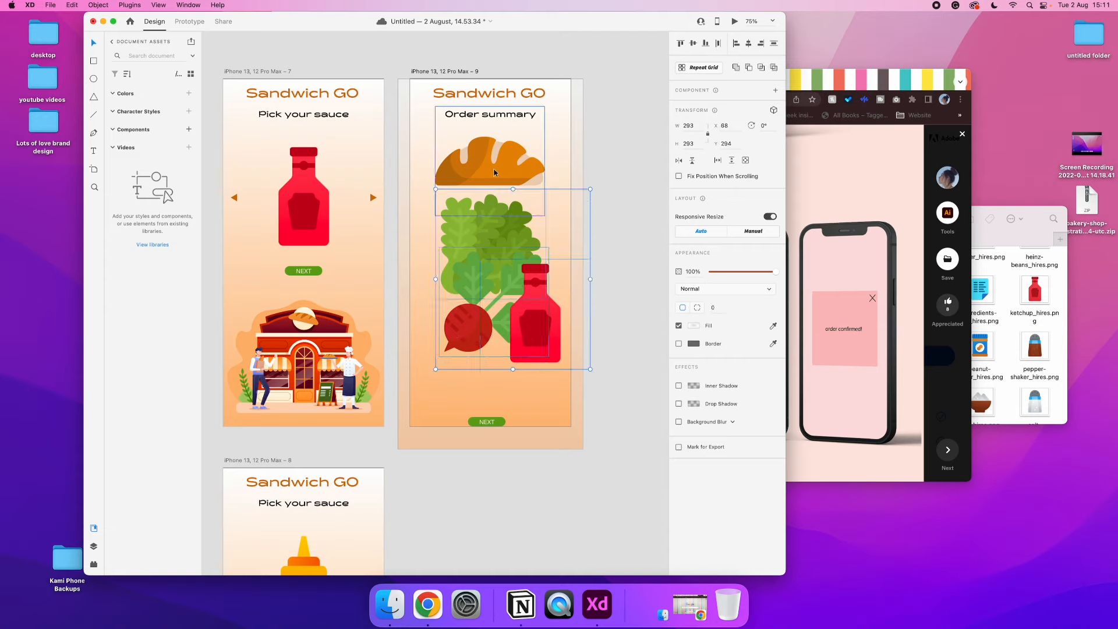
{"action": "left_click_drag", "start_coordinate": [513, 369], "coordinate": [518, 291]}
{"action": "left_click_drag", "start_coordinate": [590, 293], "coordinate": [527, 249]}
{"action": "left_click", "coordinate": [522, 243]}
{"action": "left_click_drag", "start_coordinate": [486, 209], "coordinate": [478, 264]}
{"action": "left_click_drag", "start_coordinate": [491, 182], "coordinate": [520, 232]}
Stack the reduced pictures in one column under the Order summary heading, ordered bread, beetroot, lettuce and ketchup
{"action": "left_click_drag", "start_coordinate": [468, 147], "coordinate": [487, 164]}
{"action": "left_click_drag", "start_coordinate": [499, 222], "coordinate": [478, 218]}
{"action": "mouse_move", "coordinate": [485, 268]}
{"action": "left_mouse_down"}
{"action": "mouse_move", "coordinate": [481, 255]}
{"action": "mouse_move", "coordinate": [480, 285]}
{"action": "left_mouse_up"}
{"action": "left_click", "coordinate": [479, 218]}
{"action": "left_click_drag", "start_coordinate": [479, 217], "coordinate": [475, 210]}
{"action": "left_click_drag", "start_coordinate": [489, 281], "coordinate": [482, 342]}
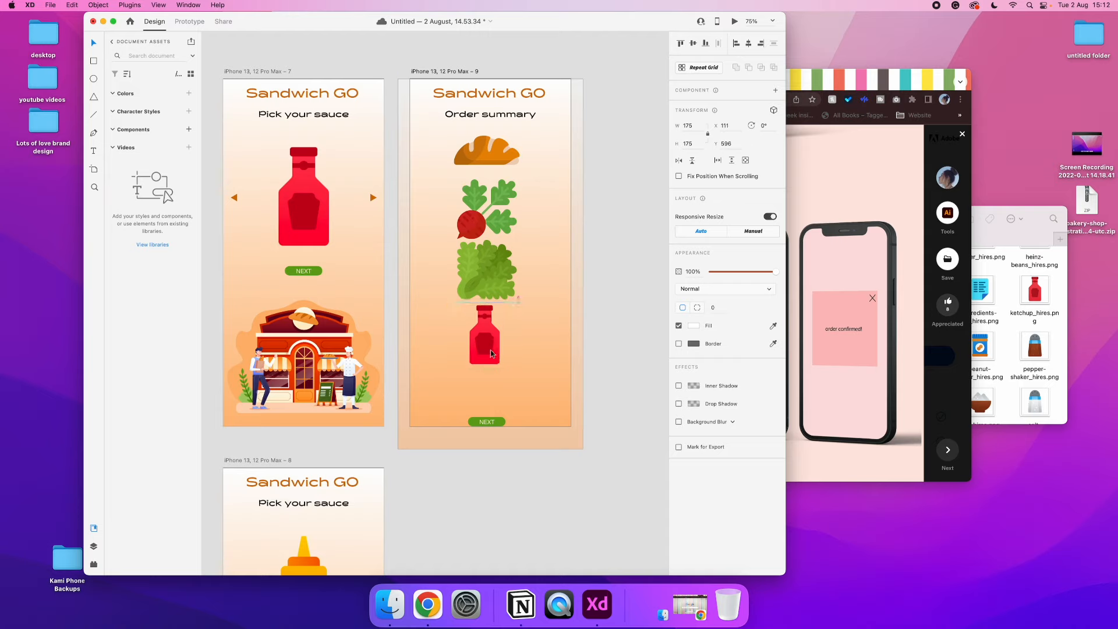
Try to add a second bread picture below the ketchup bottle on the Order summary screen
{"action": "left_click", "coordinate": [503, 170]}
{"action": "left_click_drag", "start_coordinate": [485, 154], "coordinate": [482, 391]}
{"action": "scroll", "coordinate": [482, 391], "scroll_direction": "left", "scroll_amount": 10}
{"action": "scroll", "coordinate": [482, 392], "scroll_direction": "down", "scroll_amount": 3}
{"action": "scroll", "coordinate": [481, 388], "scroll_direction": "down", "scroll_amount": 3}
{"action": "scroll", "coordinate": [481, 389], "scroll_direction": "right", "scroll_amount": 10}
{"action": "scroll", "coordinate": [481, 389], "scroll_direction": "up", "scroll_amount": 4}
{"action": "scroll", "coordinate": [481, 389], "scroll_direction": "left", "scroll_amount": 3}
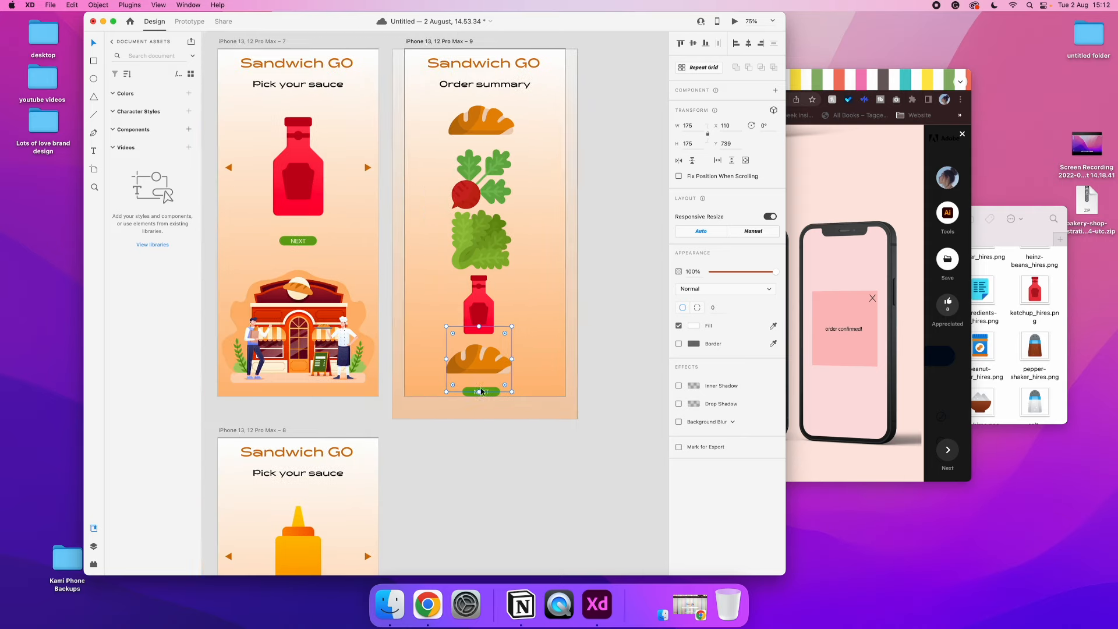
{"action": "scroll", "coordinate": [480, 387], "scroll_direction": "right", "scroll_amount": 1}
{"action": "left_click", "coordinate": [517, 400]}
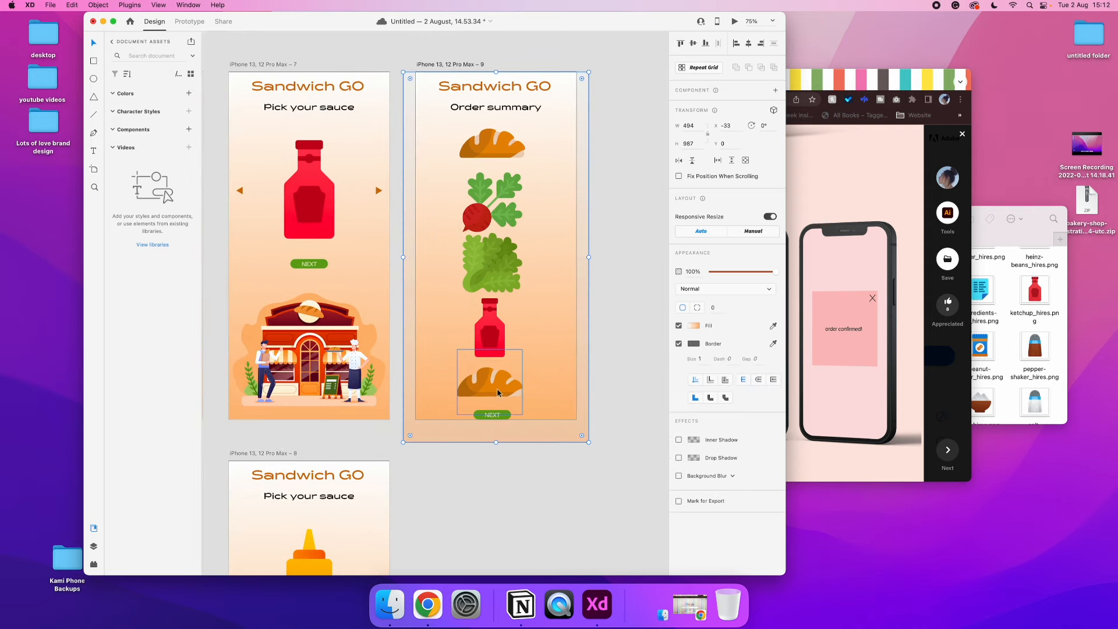
{"action": "key", "text": "super+z"}
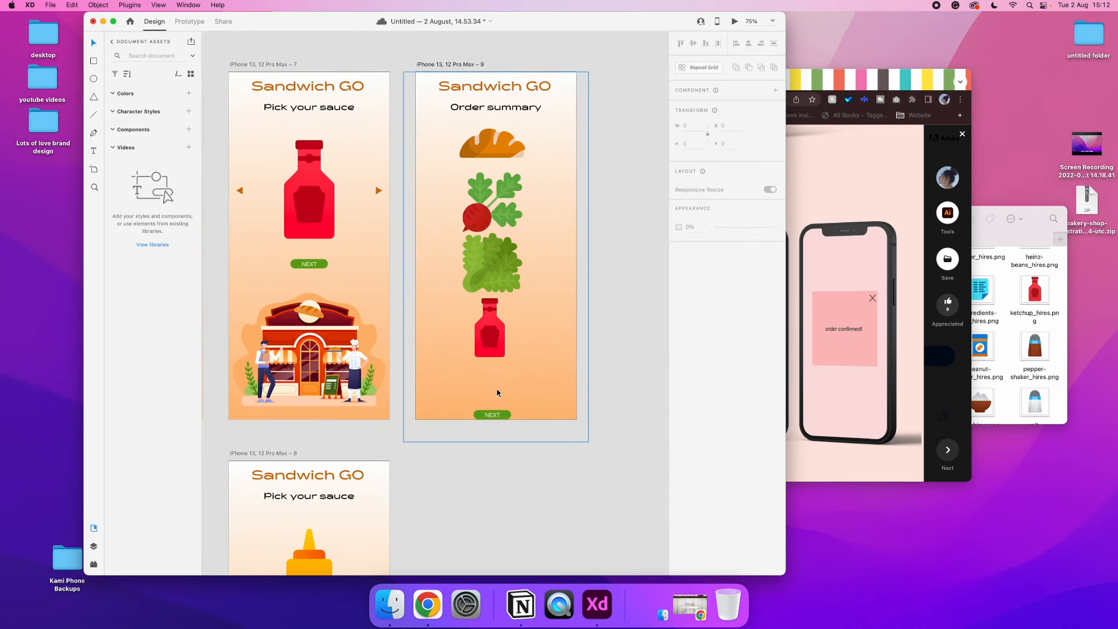
Select all four ingredient pictures on the Order summary screen and shift them together to X 36
{"action": "left_click", "coordinate": [498, 297]}
{"action": "left_click", "coordinate": [492, 270], "text": "shift"}
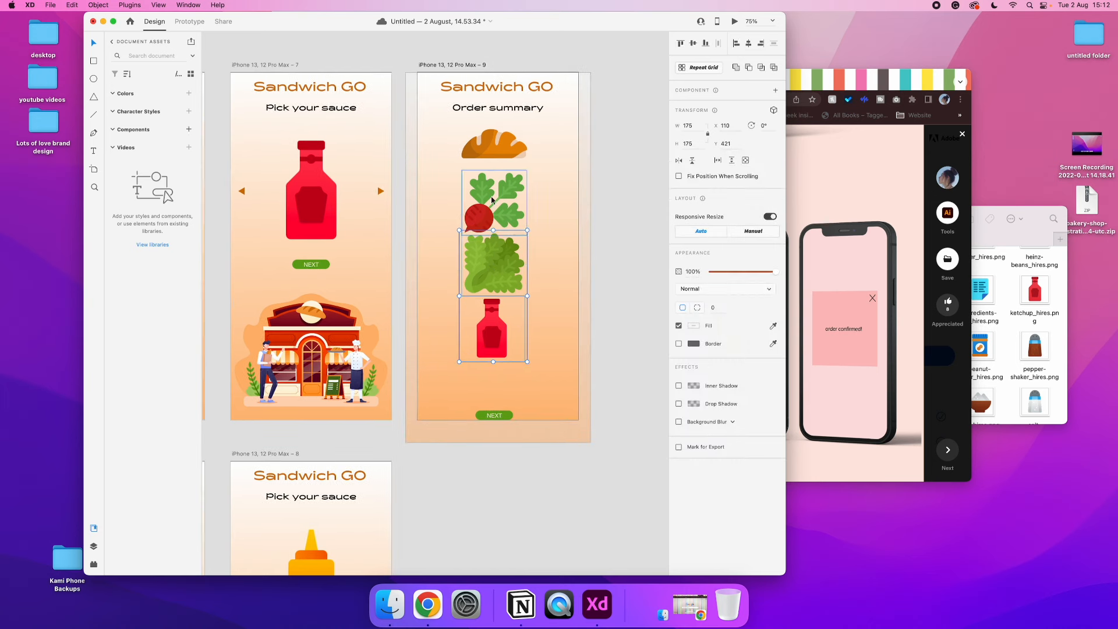
{"action": "scroll", "coordinate": [493, 154], "scroll_direction": "down", "scroll_amount": 1}
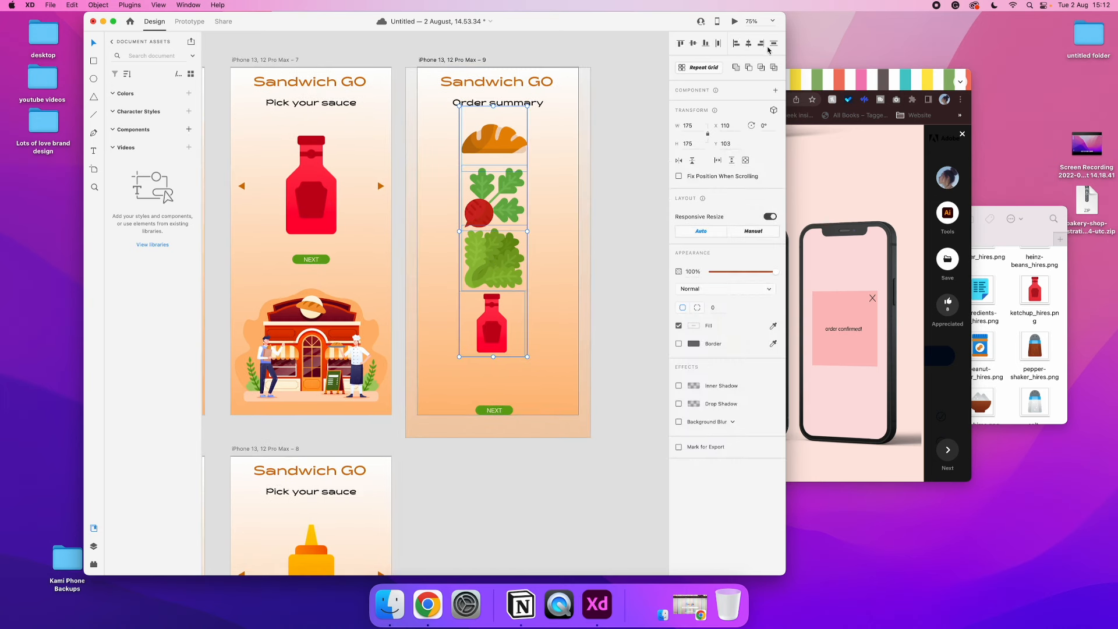
{"action": "left_click_drag", "start_coordinate": [493, 205], "coordinate": [466, 203]}
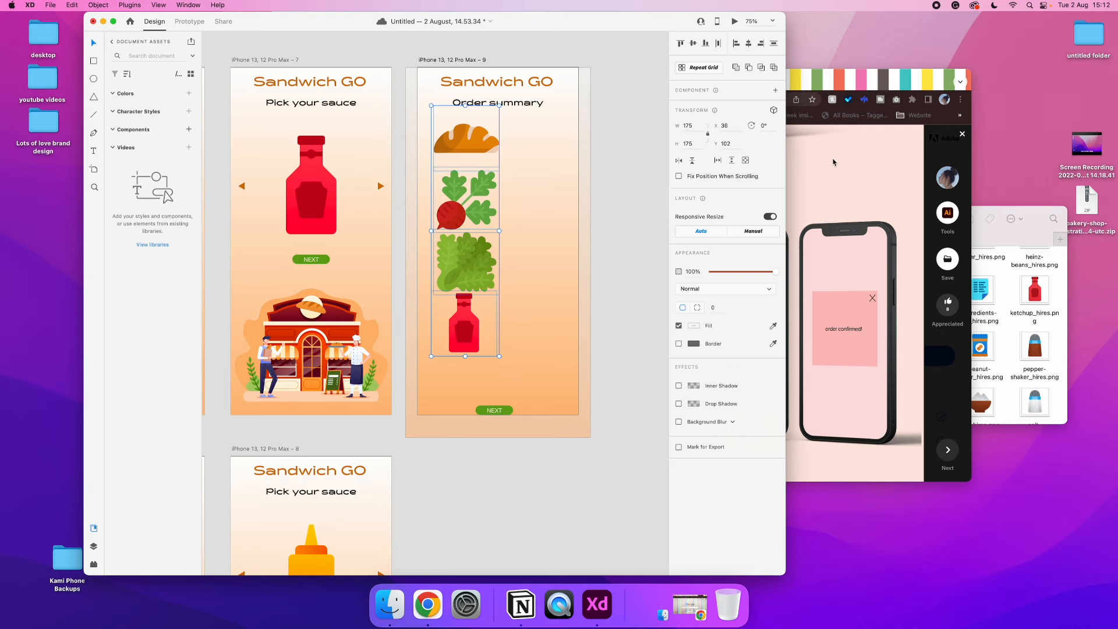
Switch to Chrome, move the Behance window clear of the Order summary artboard, and return to Adobe XD
{"action": "left_click", "coordinate": [832, 162]}
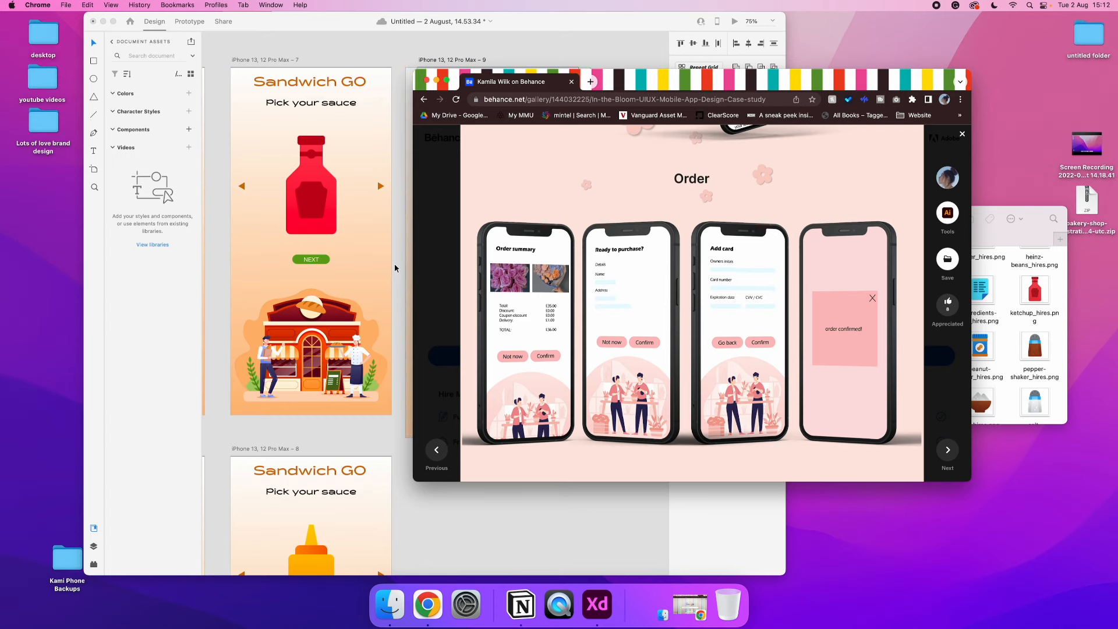
{"action": "left_click_drag", "start_coordinate": [660, 87], "coordinate": [836, 79]}
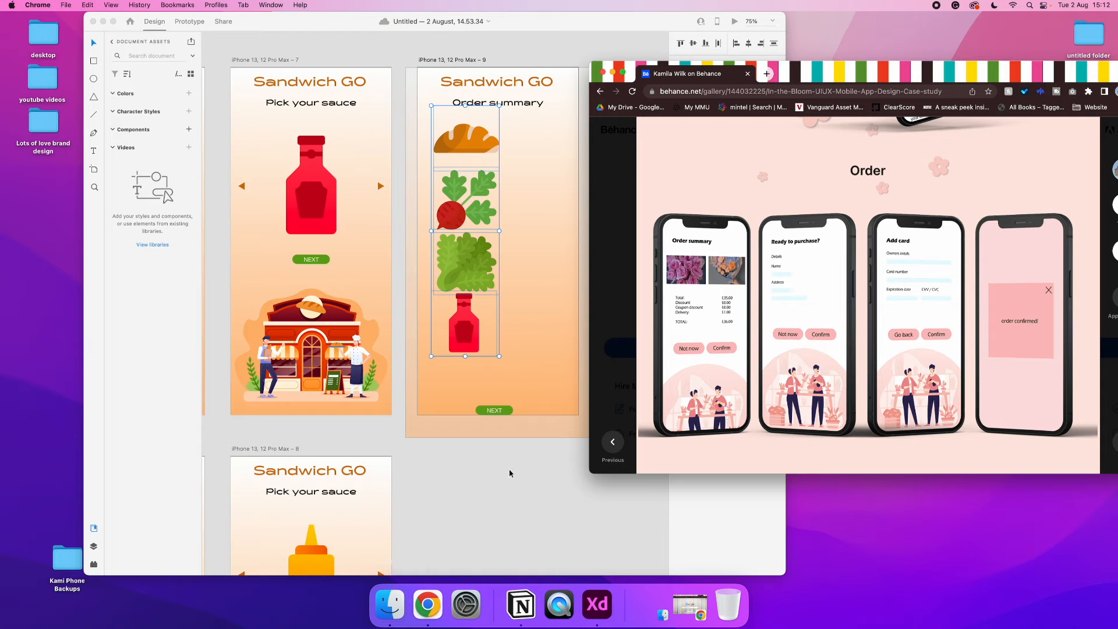
{"action": "left_click", "coordinate": [528, 442]}
Raise the Order summary NEXT button to Y 847 and centre the column of four ingredient pictures horizontally on the artboard
{"action": "left_click_drag", "start_coordinate": [494, 410], "coordinate": [495, 391]}
{"action": "left_click", "coordinate": [464, 326]}
{"action": "left_click", "coordinate": [466, 262], "text": "shift"}
{"action": "left_click", "coordinate": [466, 198], "text": "shift"}
{"action": "left_click", "coordinate": [478, 145], "text": "shift"}
{"action": "left_click", "coordinate": [748, 45]}
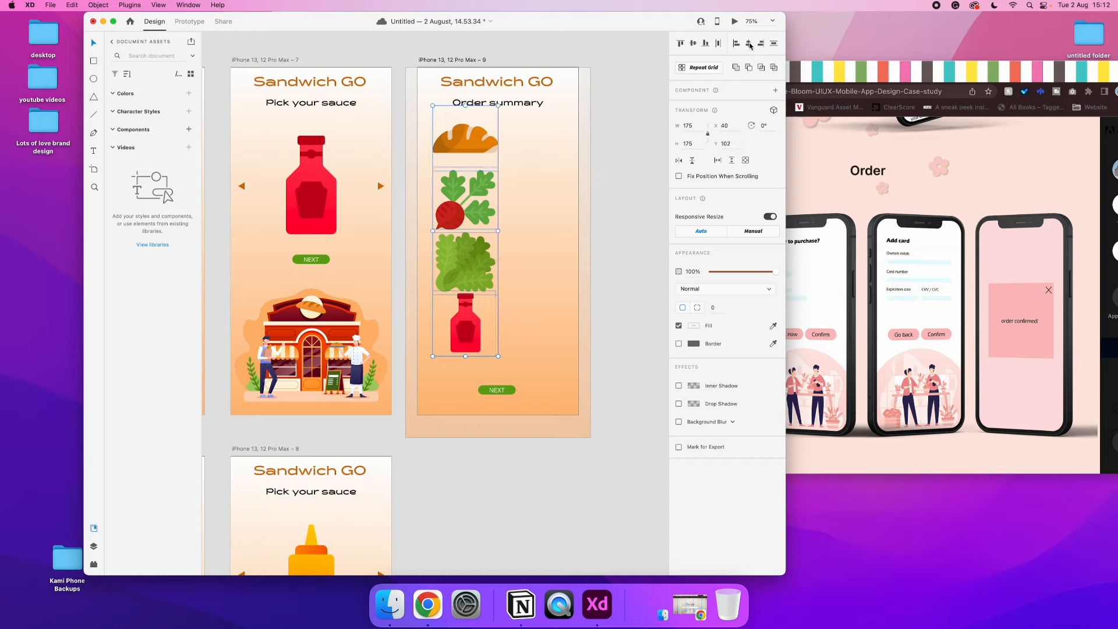
{"action": "key", "text": "super+g"}
{"action": "left_click", "coordinate": [749, 44]}
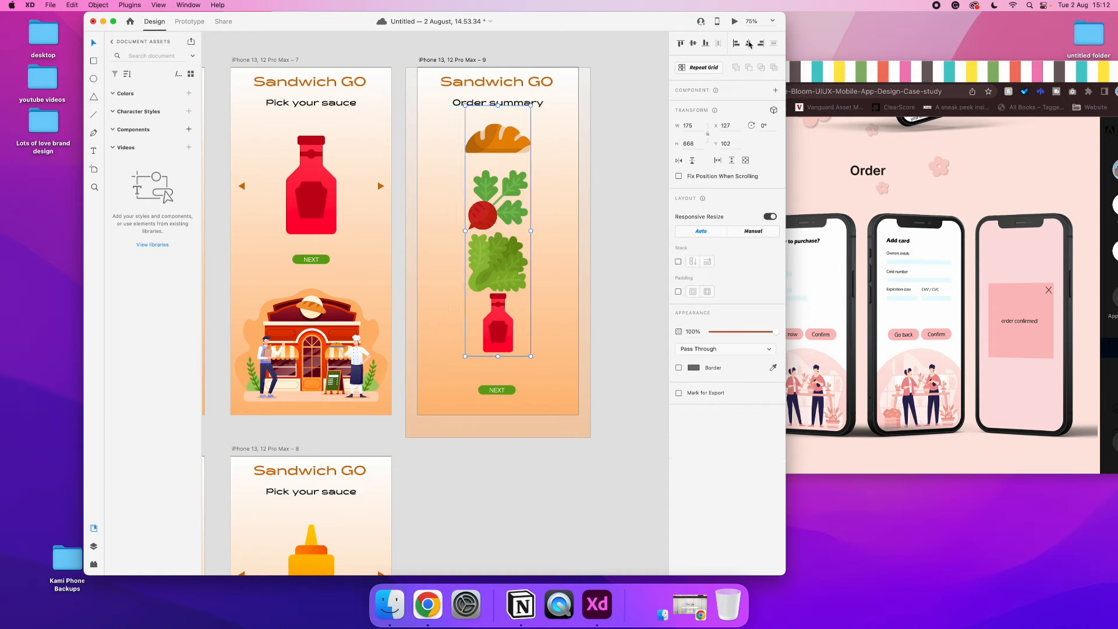
{"action": "key", "text": "shift+super+g"}
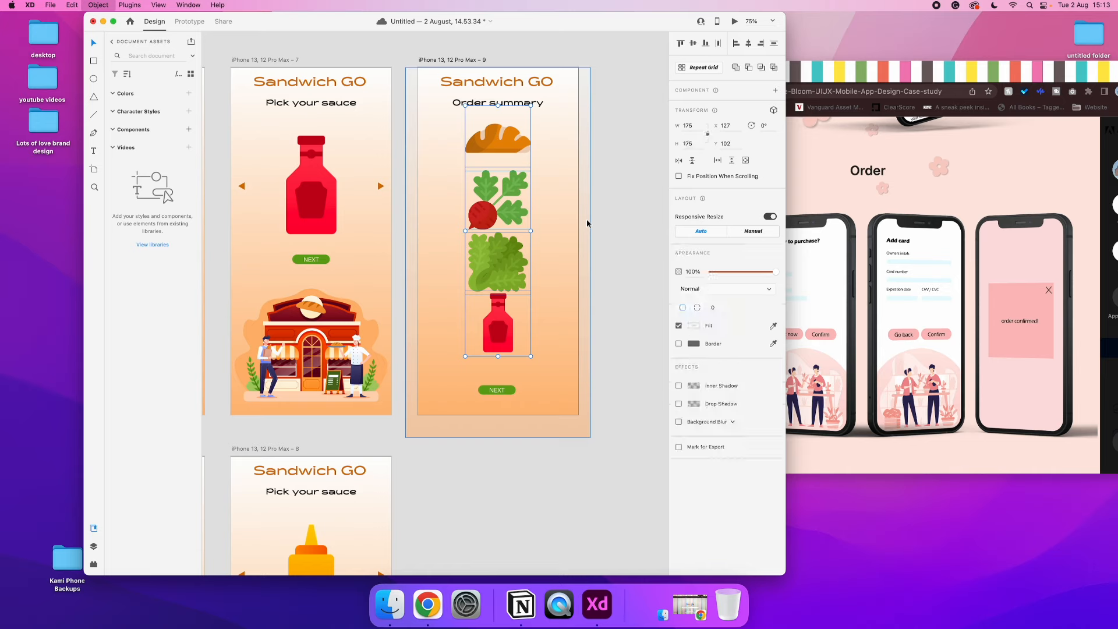
{"action": "left_click", "coordinate": [622, 233]}
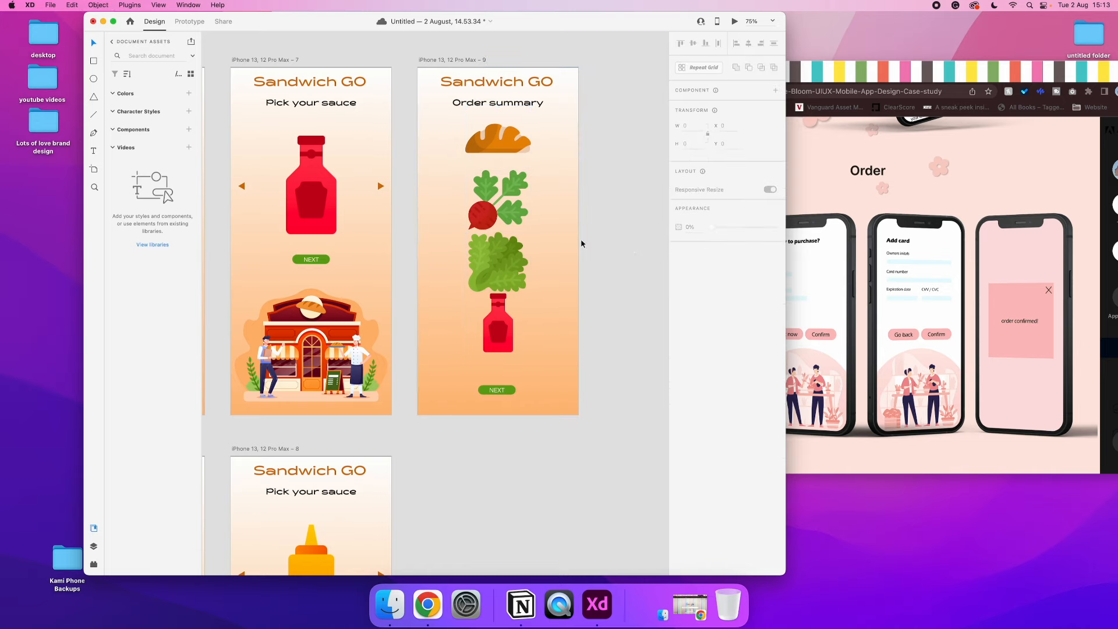
Lower the ketchup bottle to Y 625 and distribute the four ingredient pictures evenly in their column
{"action": "left_click_drag", "start_coordinate": [510, 314], "coordinate": [518, 325]}
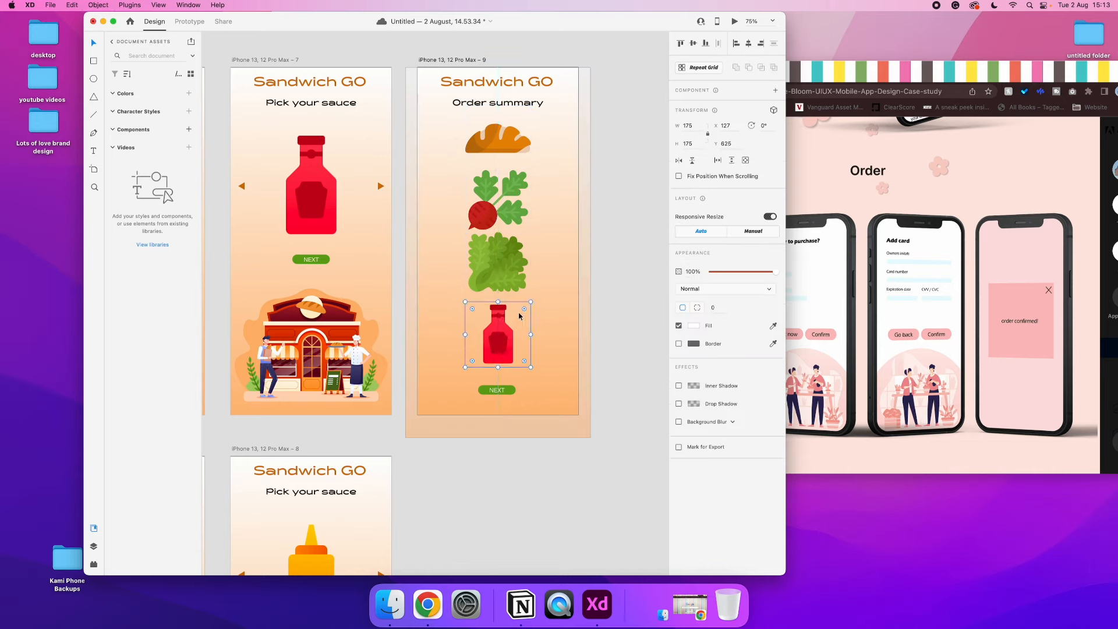
{"action": "left_click", "coordinate": [500, 264], "text": "shift"}
{"action": "left_click", "coordinate": [506, 207], "text": "shift"}
{"action": "left_click", "coordinate": [497, 139], "text": "shift"}
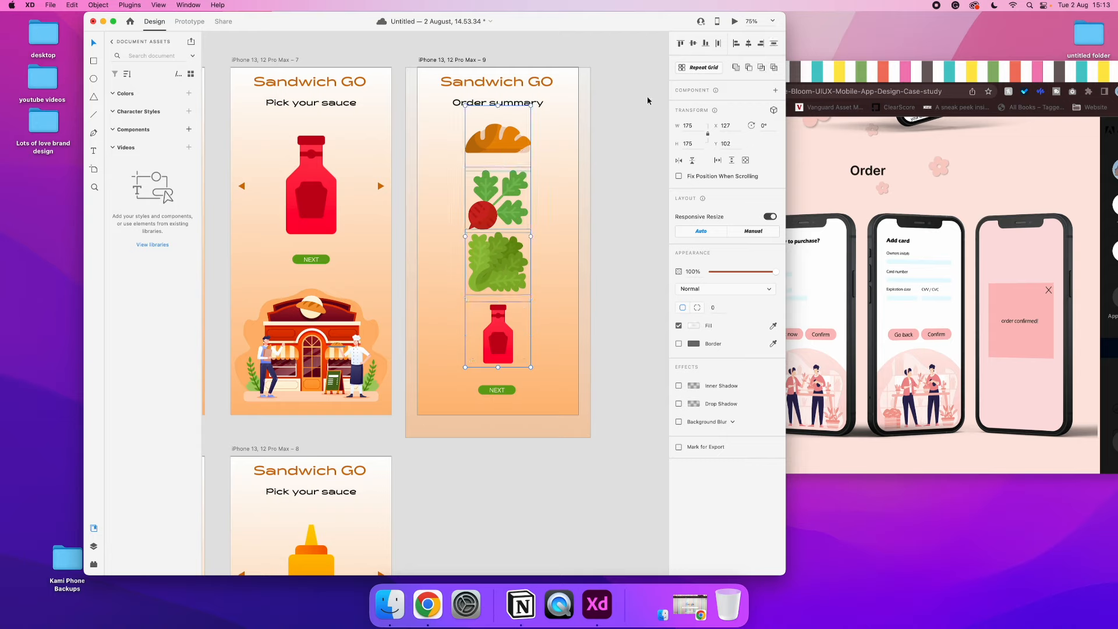
{"action": "left_click", "coordinate": [774, 44]}
{"action": "left_click", "coordinate": [646, 180]}
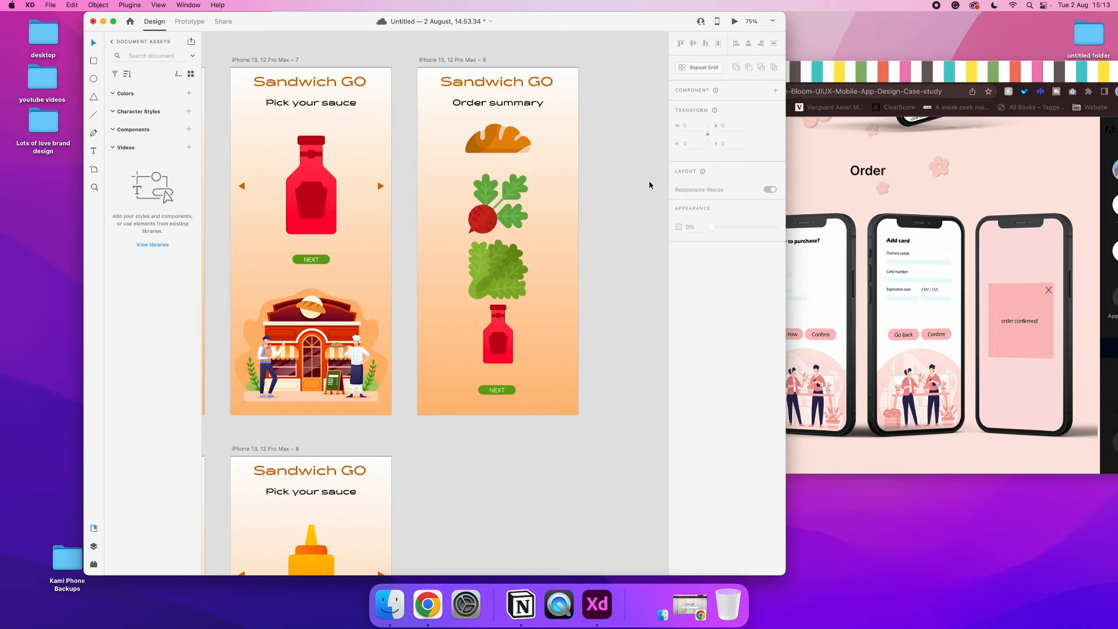
Duplicate the Order summary artboard beside the original
{"action": "key", "text": "super+minus"}
{"action": "left_click", "coordinate": [475, 140]}
{"action": "key", "text": "super+d"}
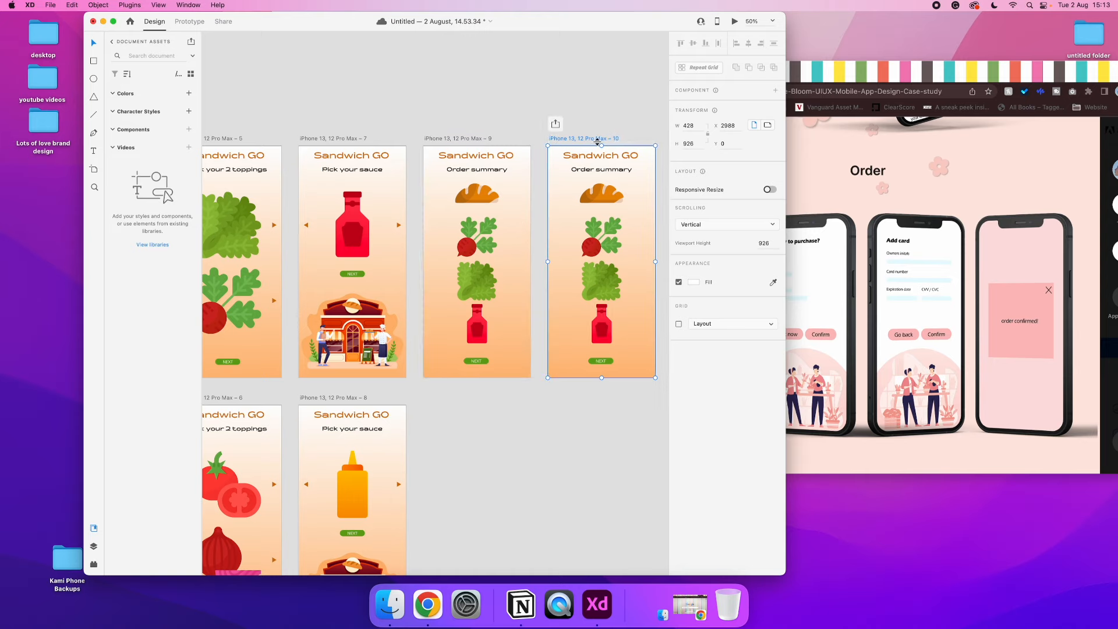
Reposition the Adobe XD window so the case study's order screens in Chrome show alongside it for reference
{"action": "scroll", "coordinate": [598, 145], "scroll_direction": "right", "scroll_amount": 3}
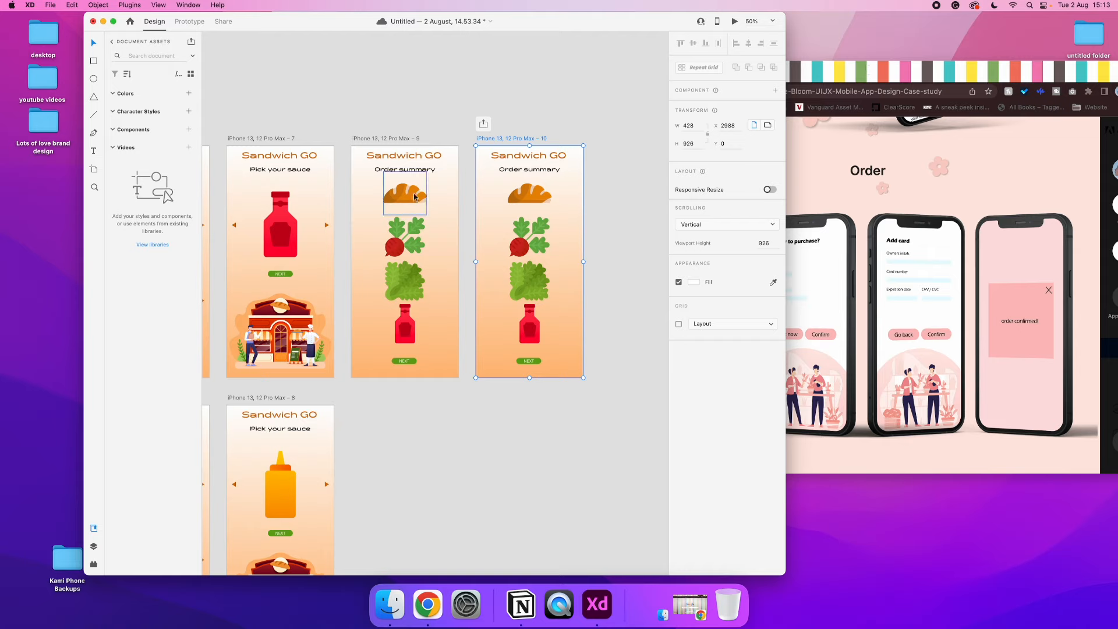
{"action": "left_click", "coordinate": [513, 202]}
{"action": "left_click", "coordinate": [880, 69]}
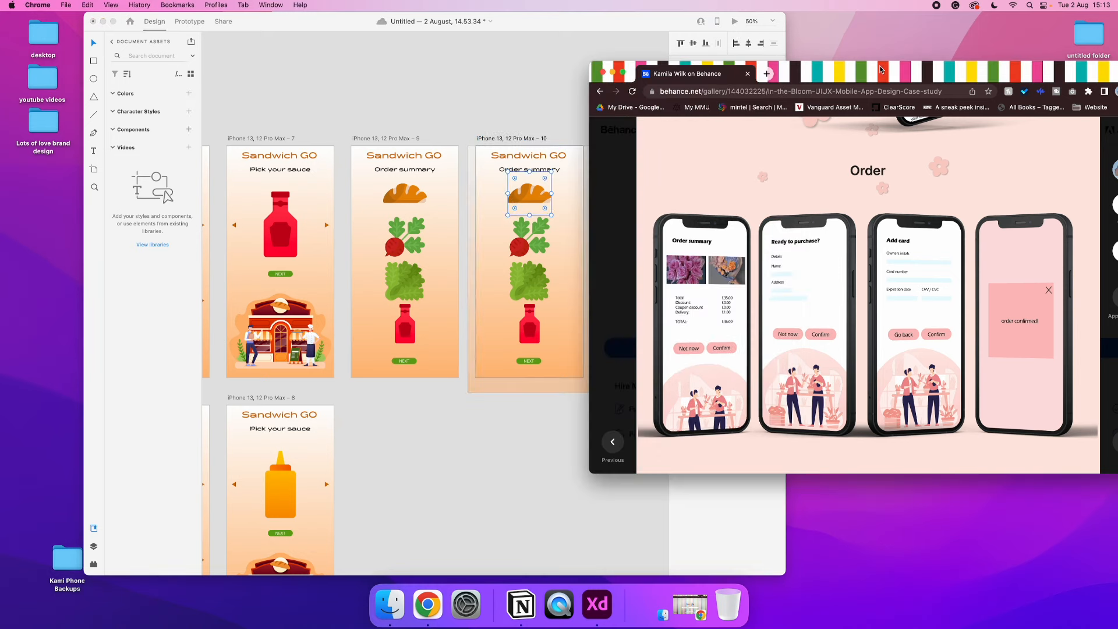
{"action": "left_click", "coordinate": [451, 412]}
{"action": "left_click", "coordinate": [404, 361]}
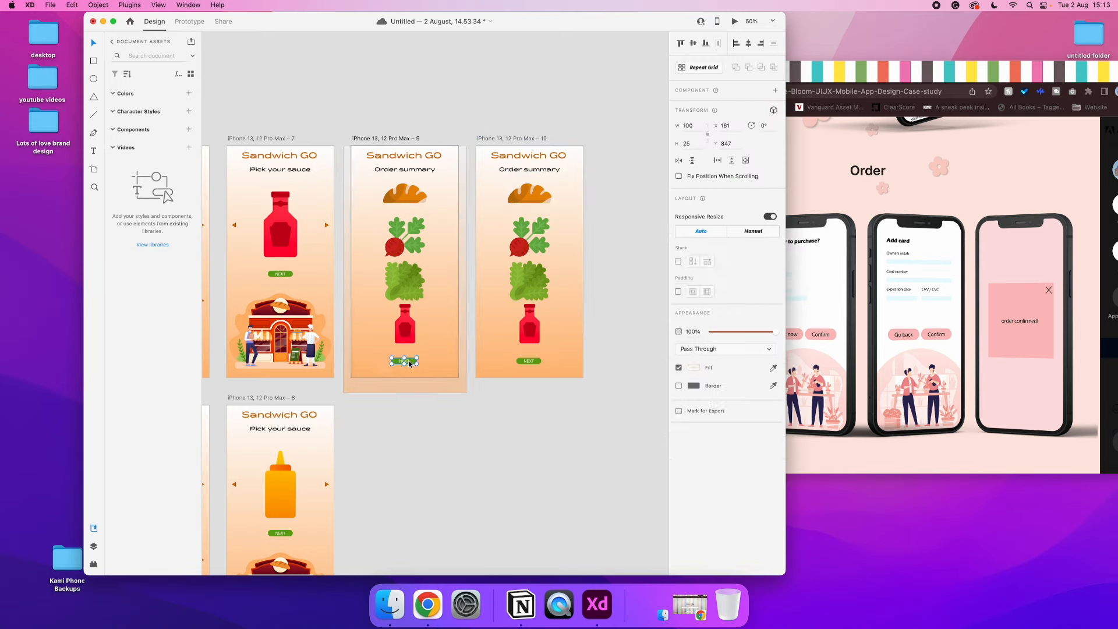
{"action": "left_click", "coordinate": [417, 385]}
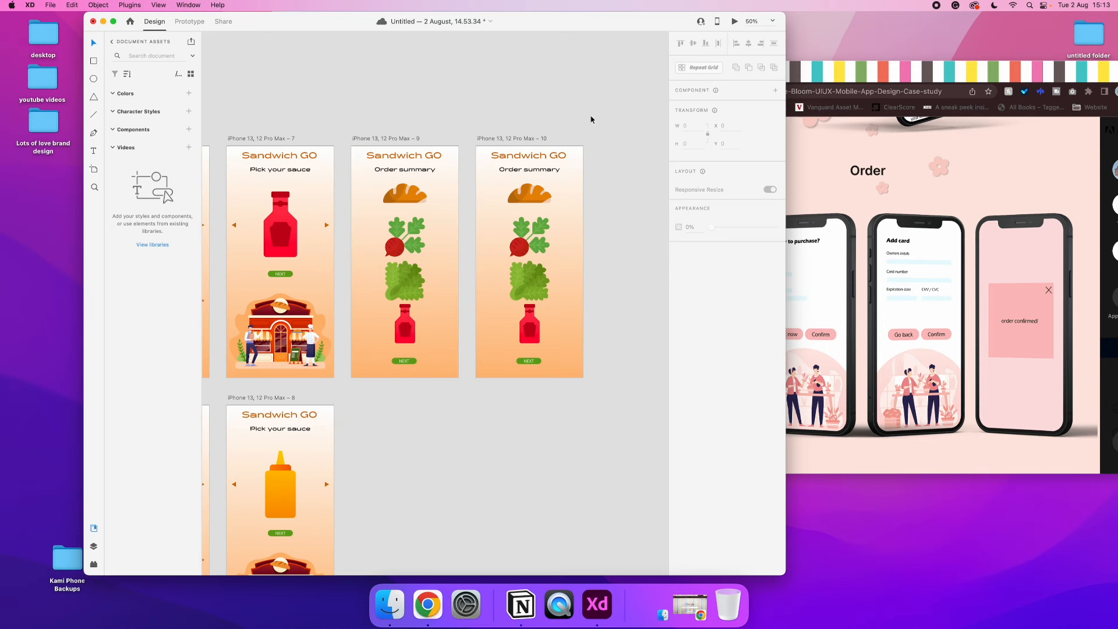
{"action": "left_click_drag", "start_coordinate": [590, 29], "coordinate": [443, 14]}
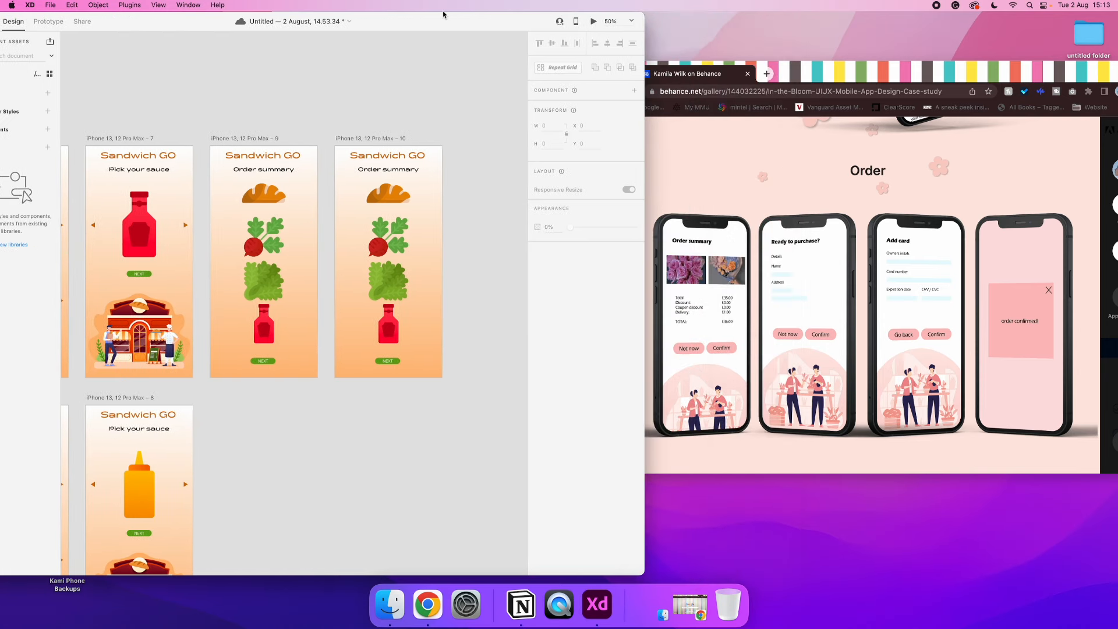
{"action": "mouse_move", "coordinate": [443, 14]}
{"action": "left_mouse_down"}
{"action": "mouse_move", "coordinate": [504, 13]}
{"action": "mouse_move", "coordinate": [396, 9]}
{"action": "mouse_move", "coordinate": [465, 13]}
{"action": "mouse_move", "coordinate": [451, 13]}
{"action": "left_mouse_up"}
Delete the bread, beetroot, lettuce and ketchup pictures from the duplicated Order summary artboard
{"action": "left_click", "coordinate": [397, 189]}
{"action": "key", "text": "Delete"}
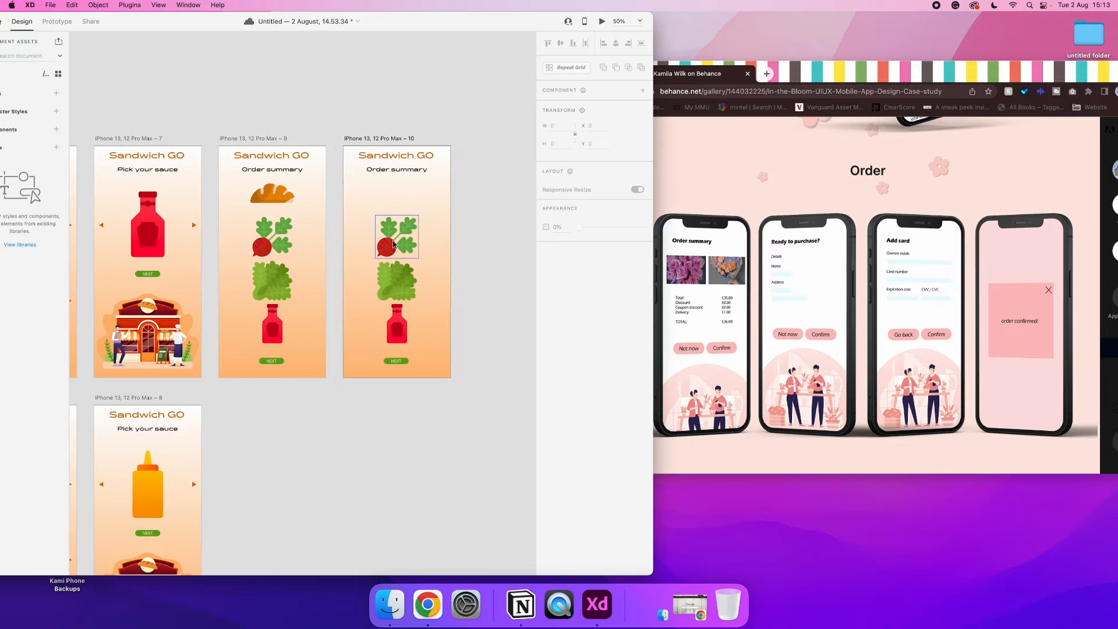
{"action": "left_click", "coordinate": [394, 245]}
{"action": "key", "text": "Delete"}
{"action": "left_click", "coordinate": [402, 296]}
{"action": "key", "text": "Delete"}
{"action": "left_click", "coordinate": [399, 328]}
{"action": "key", "text": "Delete"}
Delete the emptied duplicate of the Order summary artboard
{"action": "scroll", "coordinate": [309, 310], "scroll_direction": "left", "scroll_amount": 5}
{"action": "scroll", "coordinate": [333, 306], "scroll_direction": "down", "scroll_amount": 5}
{"action": "scroll", "coordinate": [427, 299], "scroll_direction": "right", "scroll_amount": 5}
{"action": "left_click", "coordinate": [443, 42]}
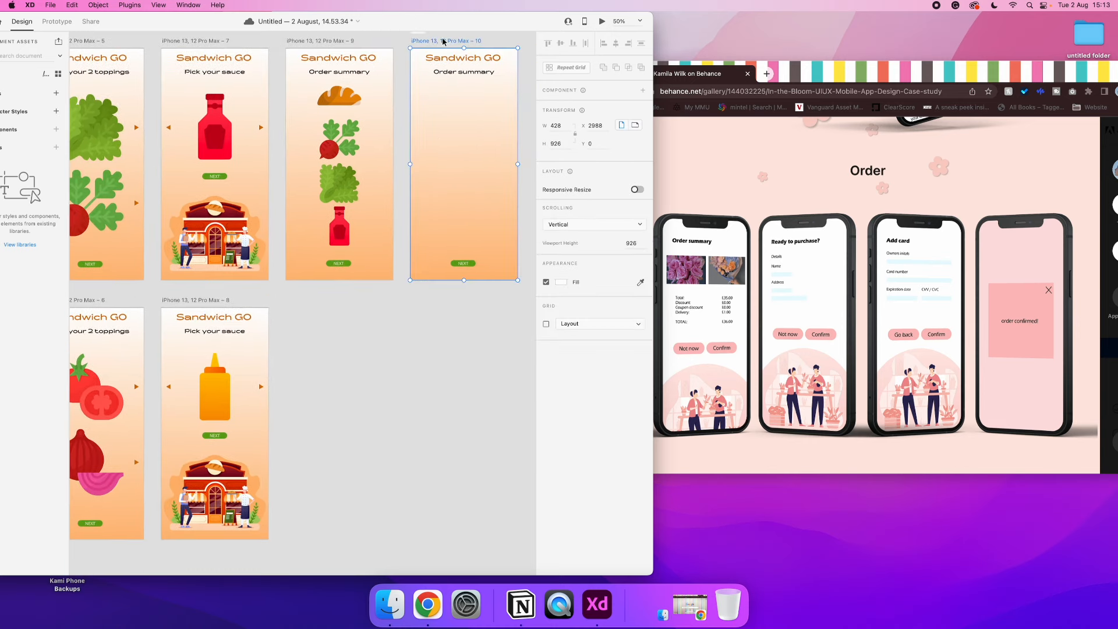
{"action": "key", "text": "Delete"}
Duplicate the mustard Pick your sauce artboard and place the copy beside the Order summary artboard
{"action": "left_click", "coordinate": [208, 303]}
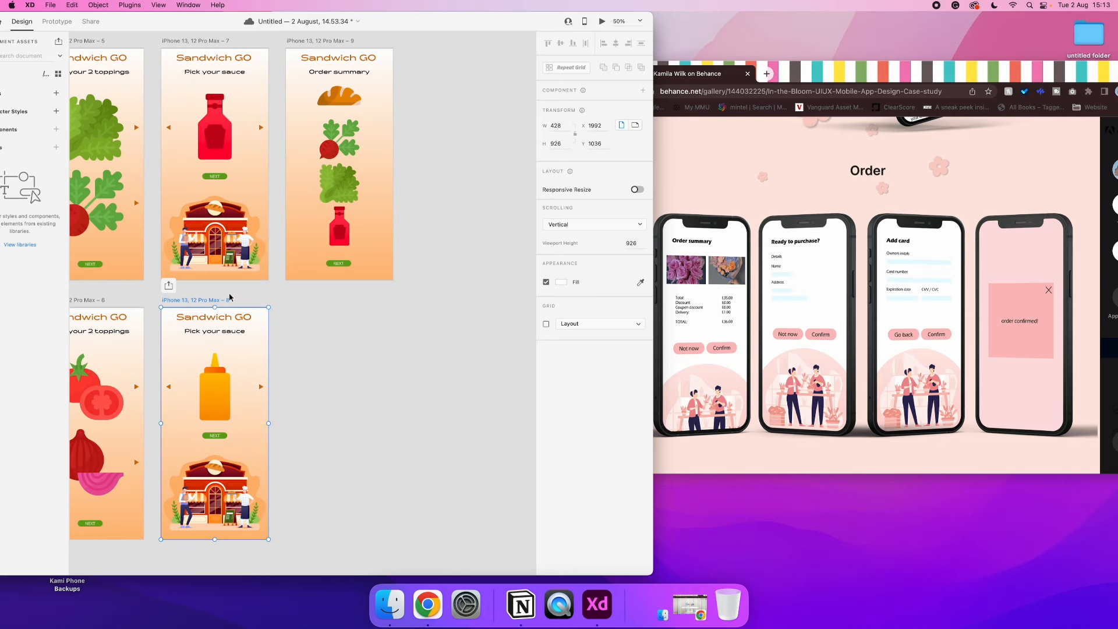
{"action": "left_click_drag", "start_coordinate": [237, 297], "coordinate": [438, 57]}
{"action": "left_click", "coordinate": [465, 48]}
Copy the Email text from the Sign up artboard into the duplicated Pick your sauce artboard
{"action": "scroll", "coordinate": [320, 174], "scroll_direction": "left", "scroll_amount": 10}
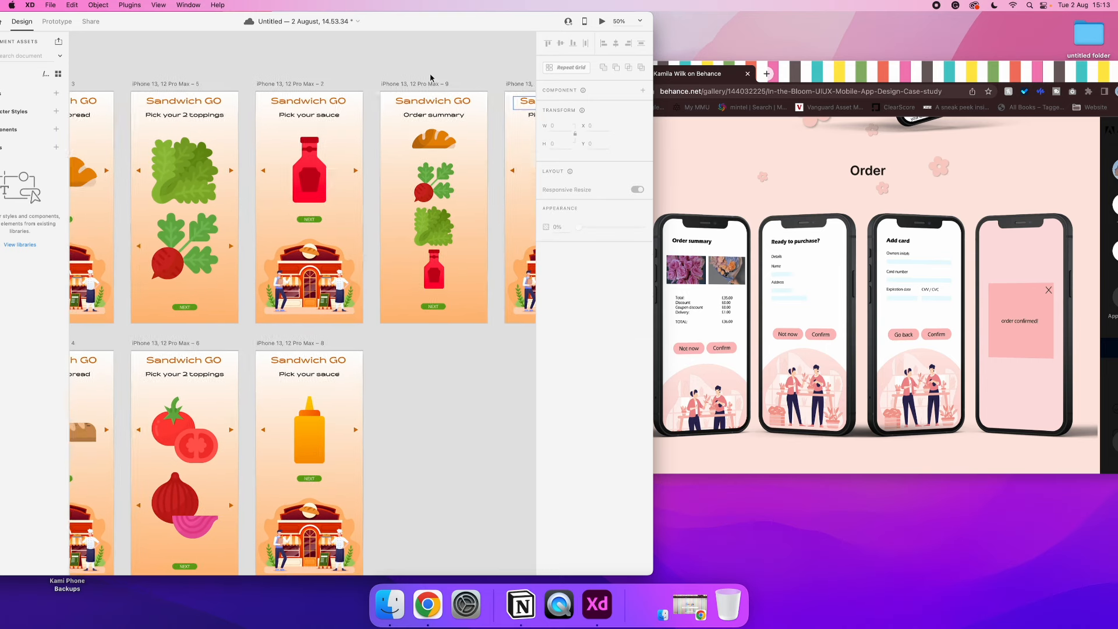
{"action": "left_click", "coordinate": [125, 169]}
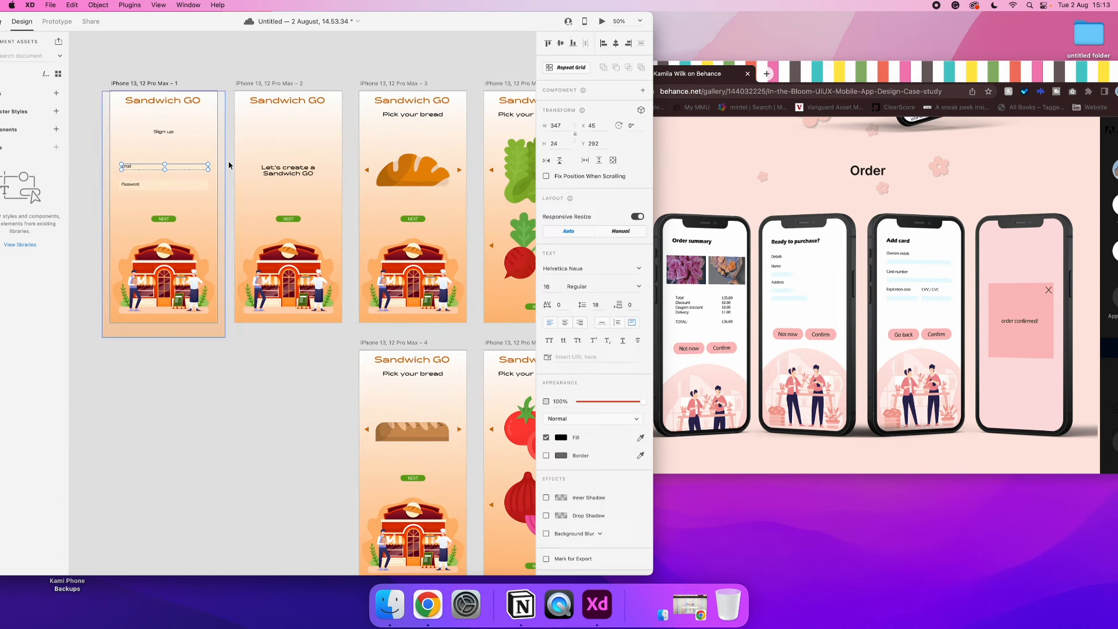
{"action": "scroll", "coordinate": [229, 165], "scroll_direction": "right", "scroll_amount": 10}
{"action": "scroll", "coordinate": [229, 165], "scroll_direction": "left", "scroll_amount": 3}
{"action": "left_click", "coordinate": [366, 175]}
{"action": "key", "text": "super+v"}
Delete the mustard bottle and the navigation arrows from the duplicated Pick your sauce artboard
{"action": "left_click", "coordinate": [366, 177]}
{"action": "key", "text": "BackSpace"}
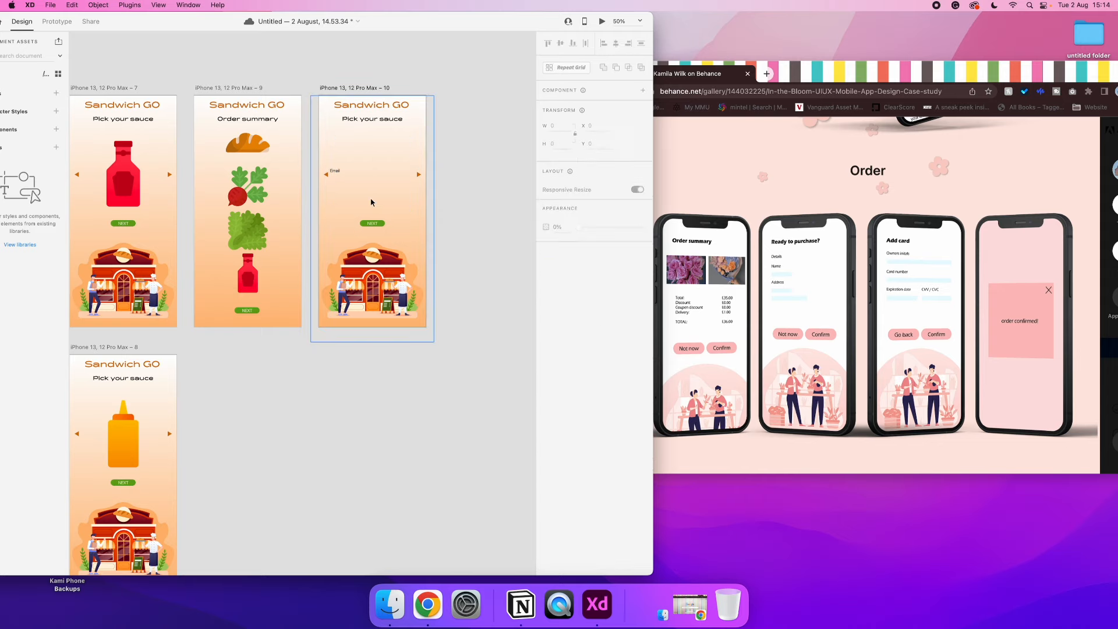
{"action": "left_click", "coordinate": [418, 175]}
{"action": "key", "text": "BackSpace"}
Move the Email text up to Y 231 and replace it with the lines Total:, Discount:, Coupon discounts:, Delivery, a blank line and TOTAL:
{"action": "key", "text": "super+plus"}
{"action": "scroll", "coordinate": [418, 174], "scroll_direction": "up", "scroll_amount": 5}
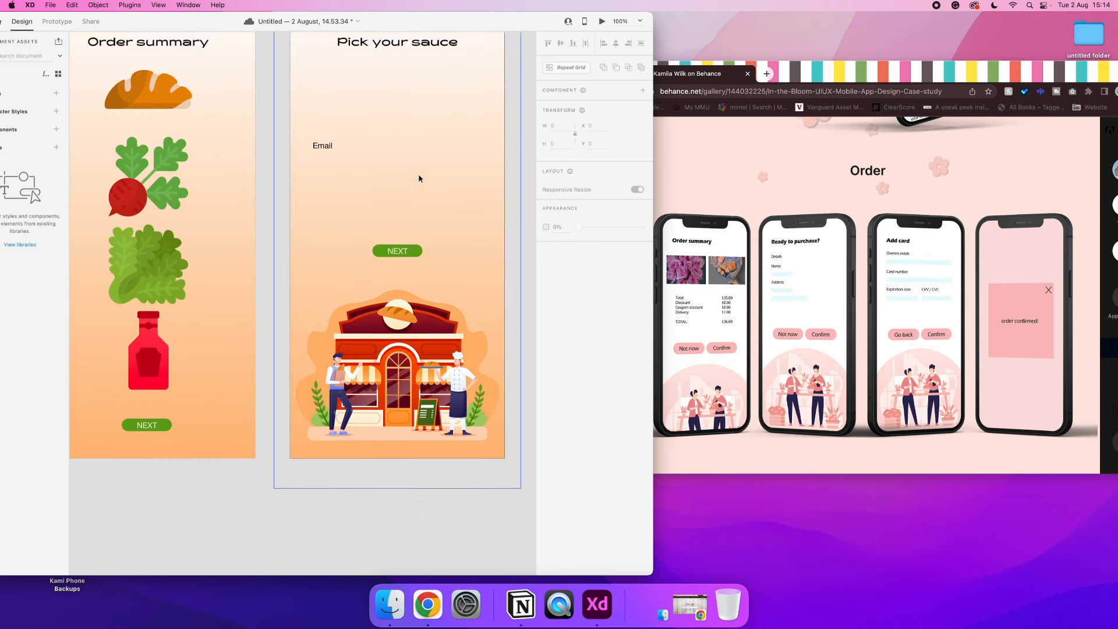
{"action": "left_click_drag", "start_coordinate": [325, 218], "coordinate": [325, 189]}
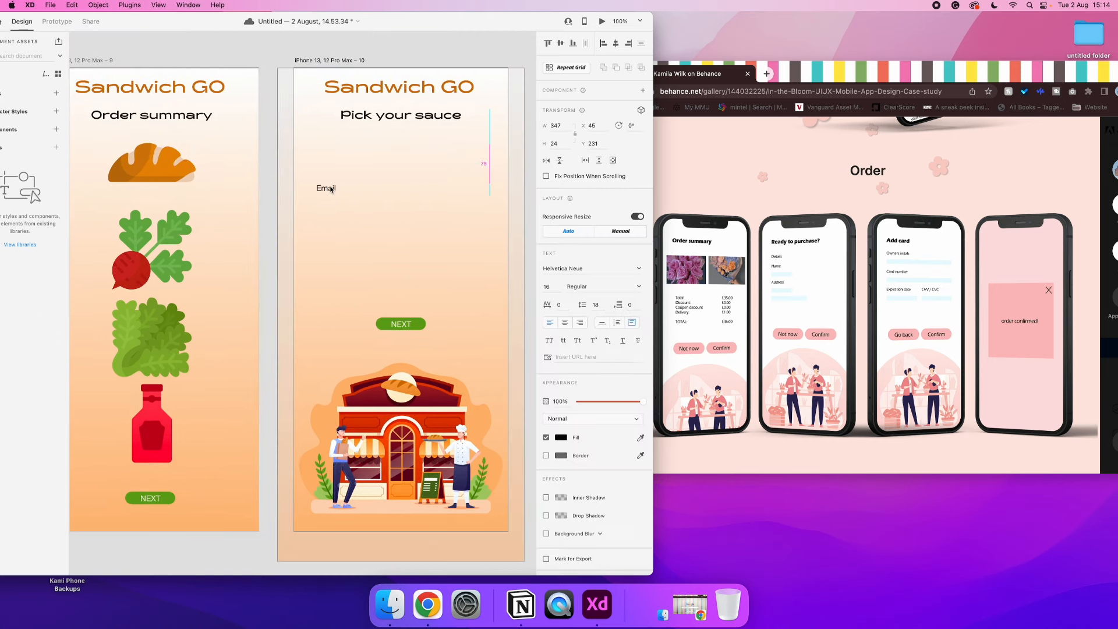
{"action": "type", "text": "T"}
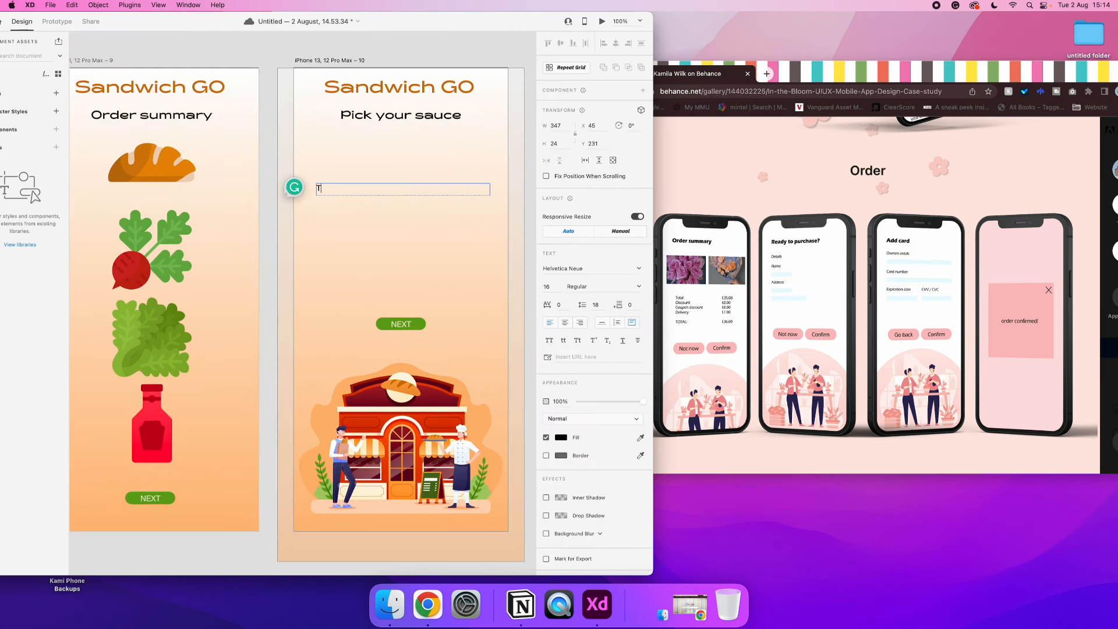
{"action": "type", "text": "otal:"}
{"action": "key", "text": "Return"}
{"action": "type", "text": "Discount:"}
{"action": "key", "text": "Return"}
{"action": "type", "text": "Coupen discounts"}
{"action": "key", "text": "Return"}
{"action": "type", "text": "Delivery"}
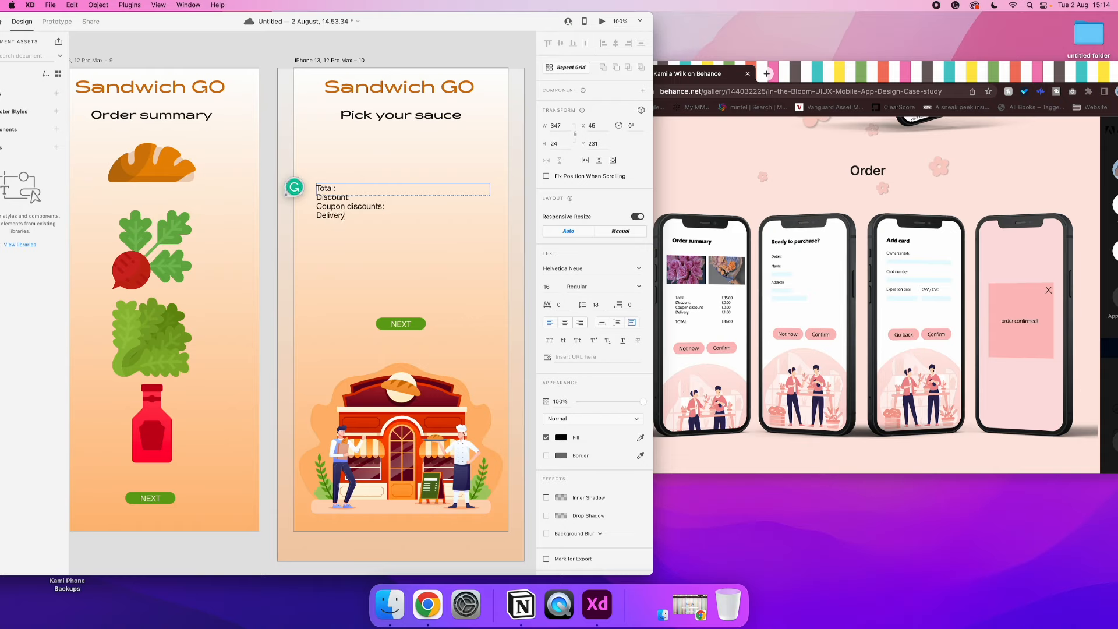
{"action": "key", "text": "Return"}
{"action": "key", "text": "Return"}
{"action": "type", "text": "TOTAL:"}
{"action": "key", "text": "Escape"}
Resize the charge label text box to 169 by 128 and place a copy beside it at X 220
{"action": "mouse_move", "coordinate": [168, 23]}
{"action": "left_mouse_down"}
{"action": "mouse_move", "coordinate": [330, 13]}
{"action": "mouse_move", "coordinate": [261, 14]}
{"action": "left_mouse_up"}
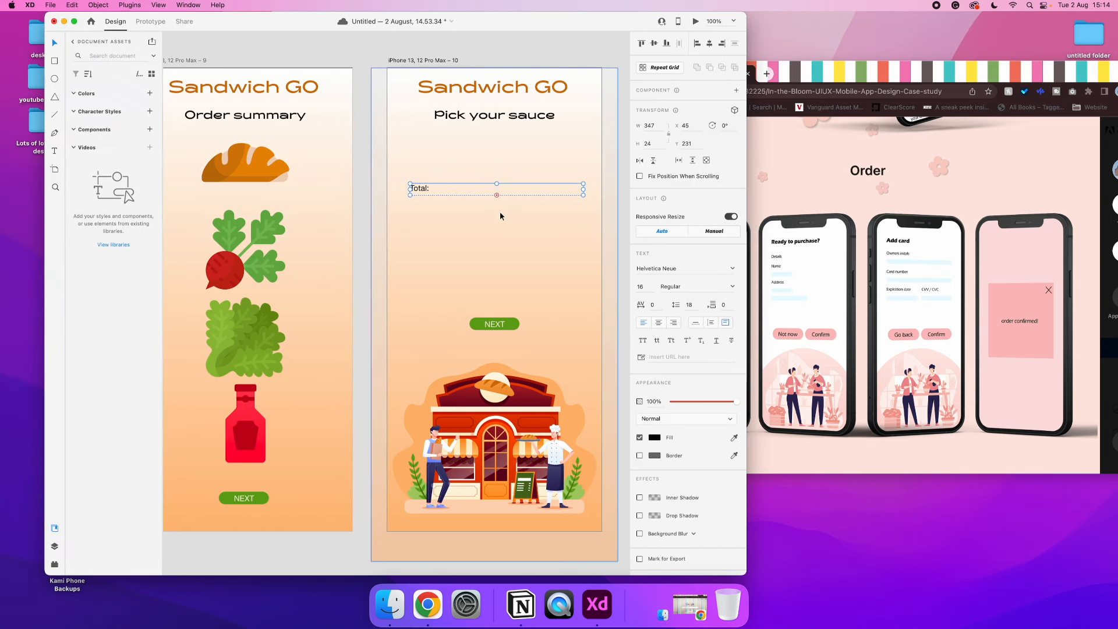
{"action": "left_click_drag", "start_coordinate": [498, 195], "coordinate": [502, 248]}
{"action": "left_click_drag", "start_coordinate": [579, 219], "coordinate": [519, 214]}
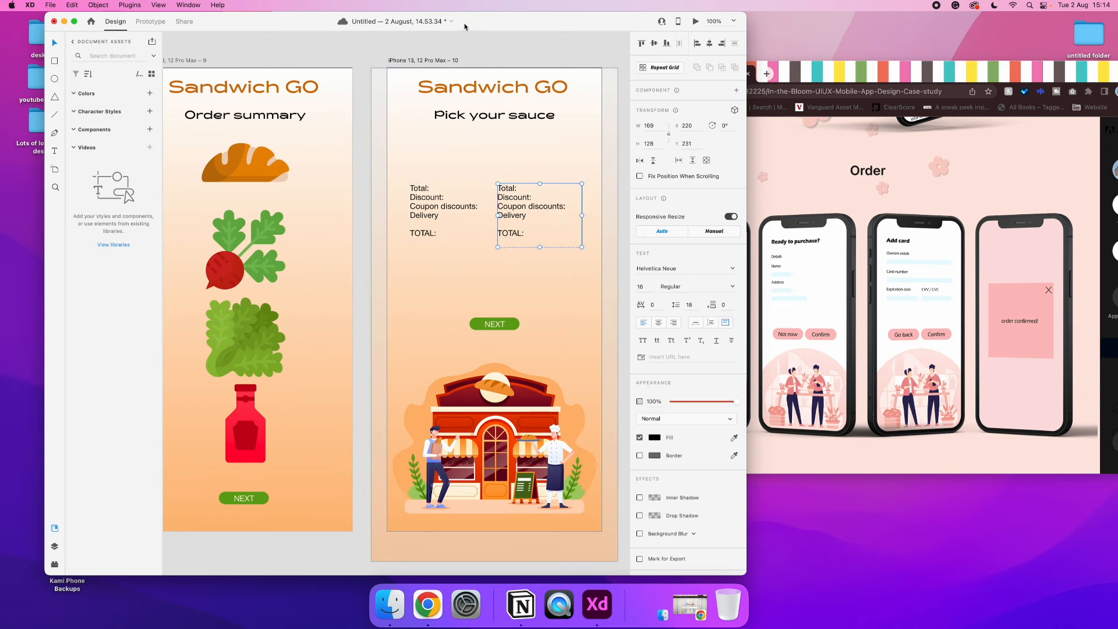
{"action": "left_click_drag", "start_coordinate": [464, 26], "coordinate": [421, 26]}
Replace the copied labels with the prices £9, £0, £0, £1 and £10, and align them right
{"action": "double_click", "coordinate": [504, 192]}
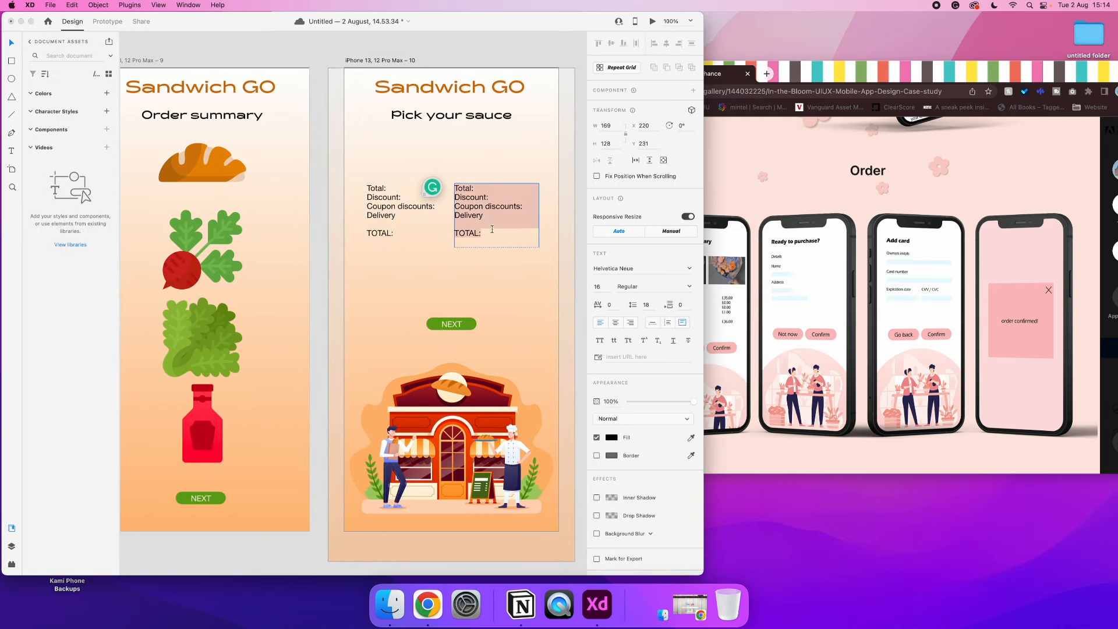
{"action": "left_click", "coordinate": [507, 191]}
{"action": "left_click_drag", "start_coordinate": [500, 235], "coordinate": [458, 183]}
{"action": "key", "text": "BackSpace"}
{"action": "type", "text": "£9"}
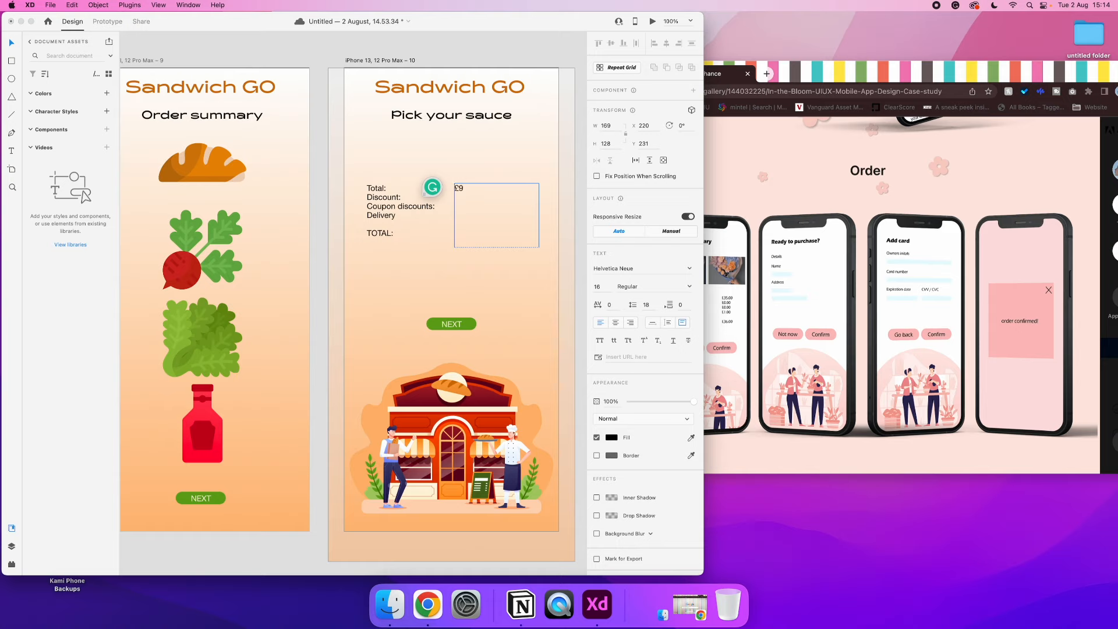
{"action": "key", "text": "Return"}
{"action": "type", "text": "£0 £0"}
{"action": "key", "text": "Return"}
{"action": "type", "text": "£1  "}
{"action": "type", "text": "£10"}
{"action": "left_click", "coordinate": [631, 321]}
Duplicate the price breakdown artboard and change the copy's heading to "Bank Details"
{"action": "key", "text": "super+minus"}
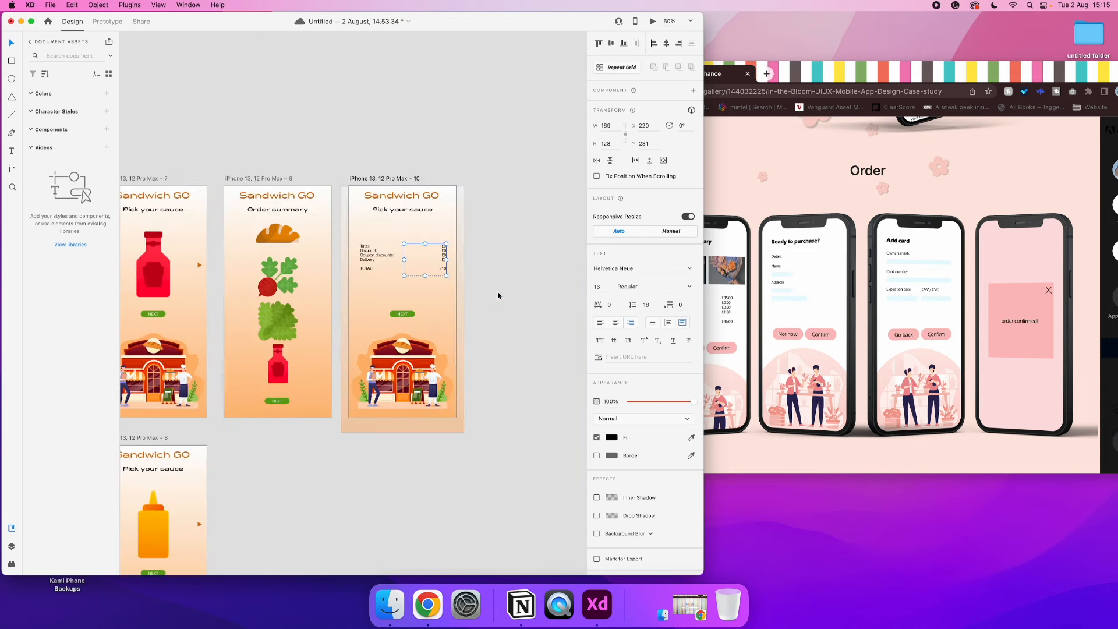
{"action": "key", "text": "super+plus"}
{"action": "left_click", "coordinate": [560, 306]}
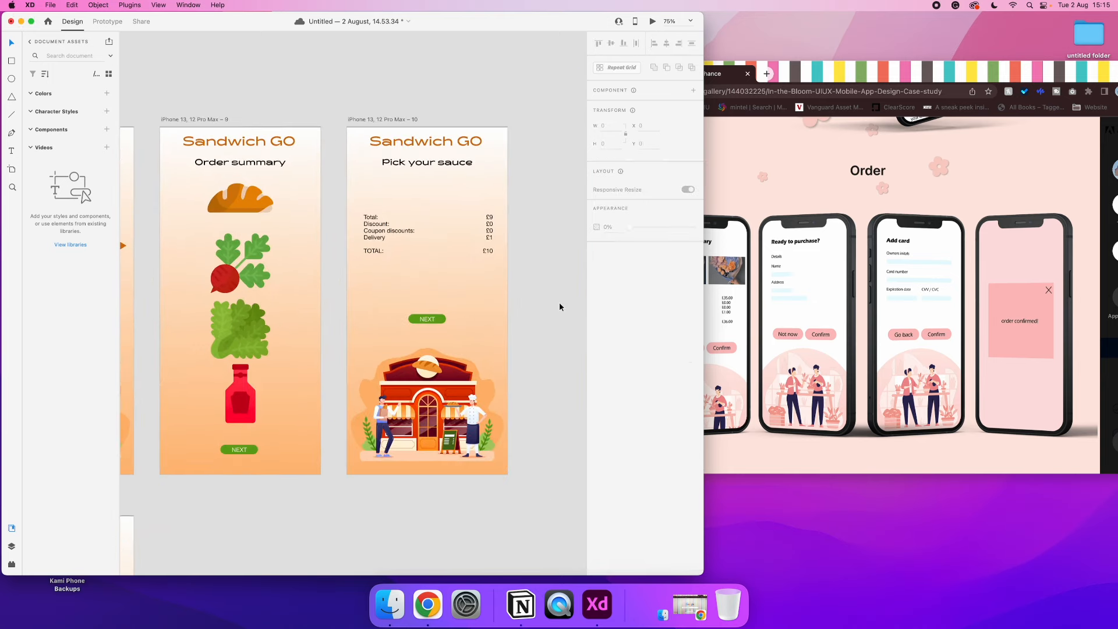
{"action": "left_click", "coordinate": [376, 120]}
{"action": "key", "text": "super+d"}
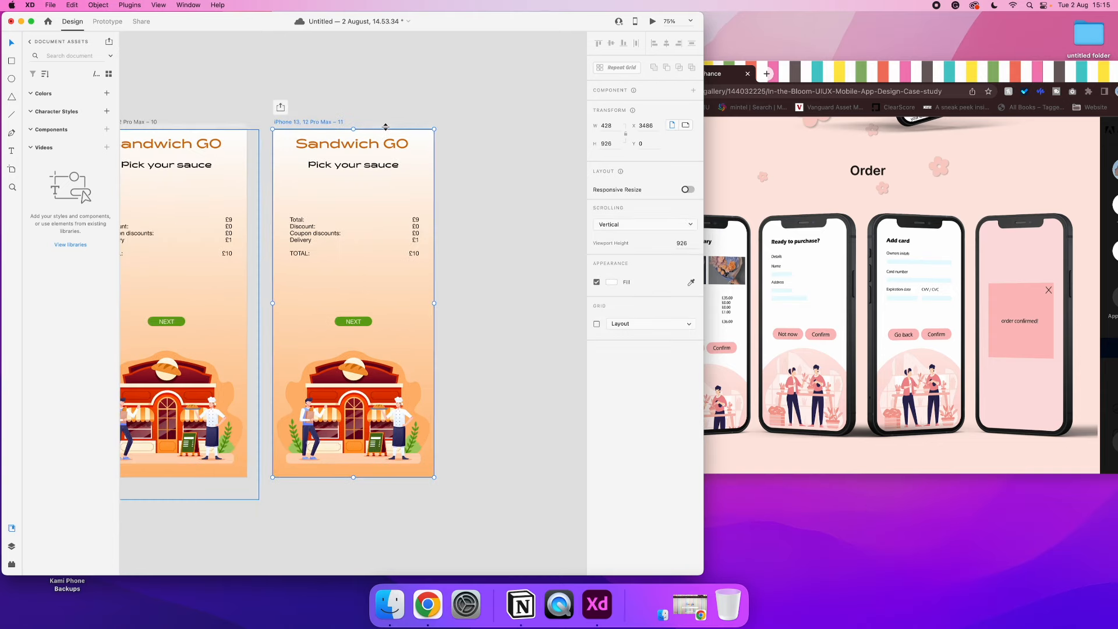
{"action": "double_click", "coordinate": [352, 170]}
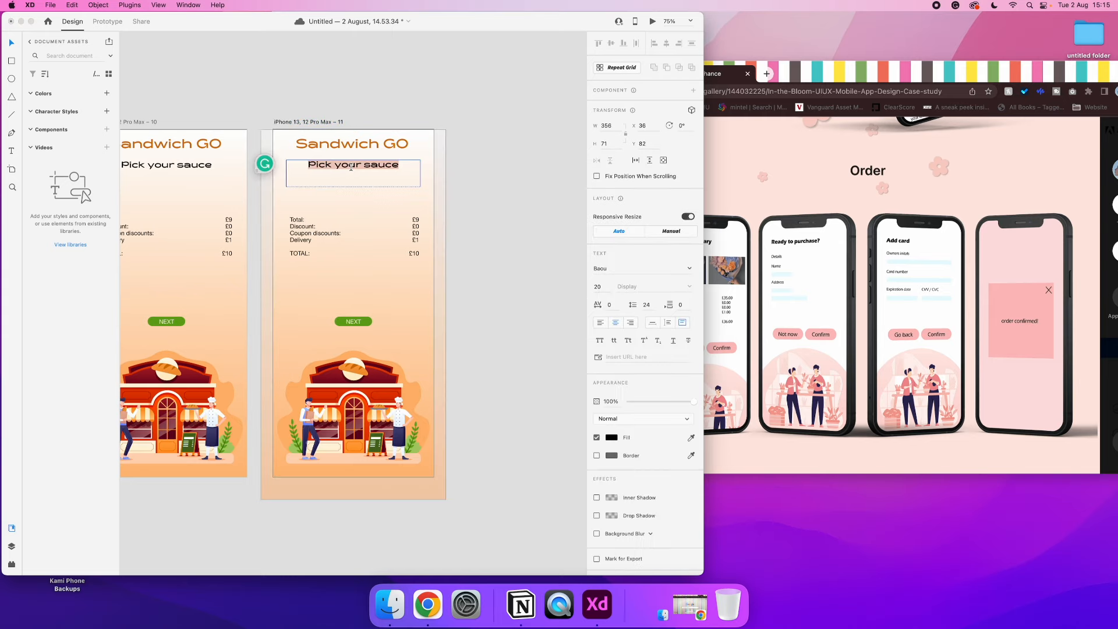
{"action": "type", "text": "Bank d"}
{"action": "key", "text": "BackSpace"}
{"action": "type", "text": "Detials"}
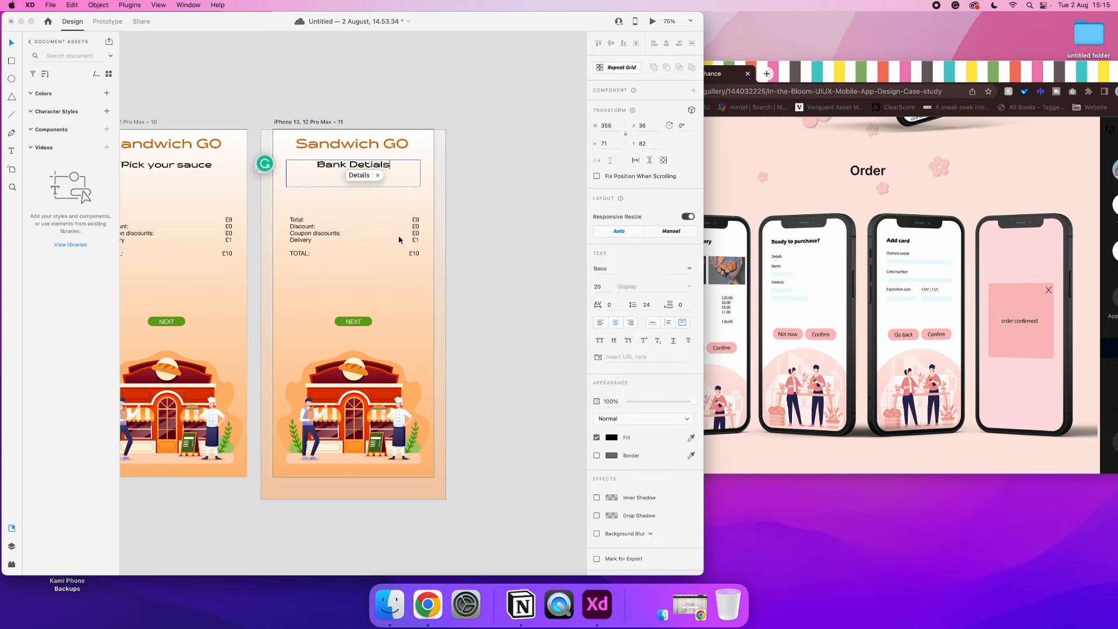
{"action": "left_click", "coordinate": [358, 175]}
Replace the charge labels on the Bank Details artboard with Details, Name and Address lines
{"action": "left_click", "coordinate": [314, 229]}
{"action": "double_click", "coordinate": [315, 230]}
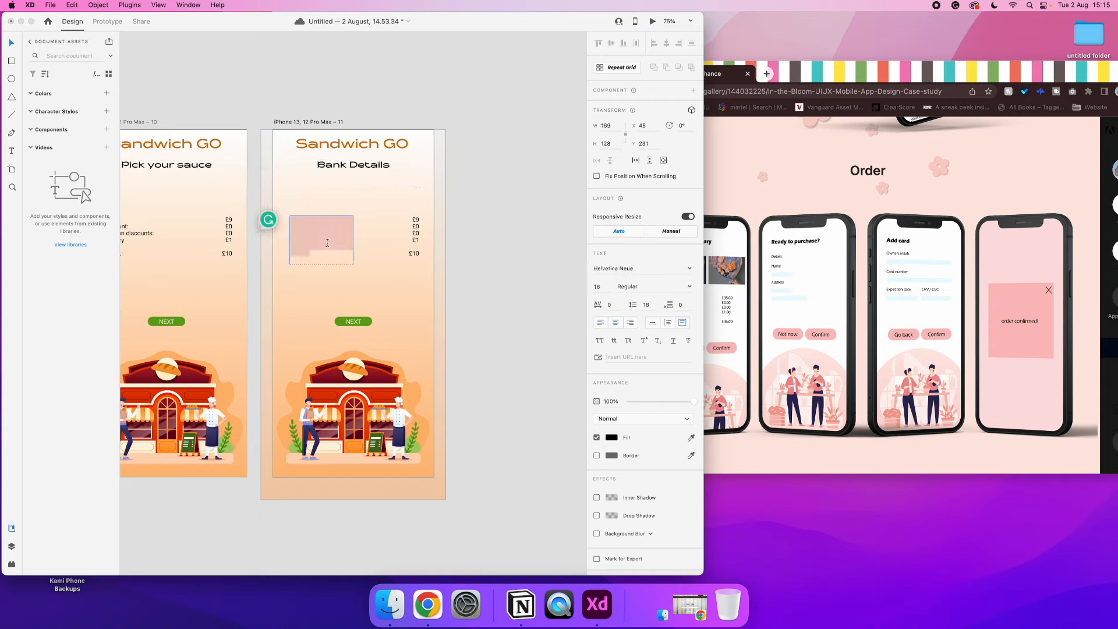
{"action": "key", "text": "BackSpace"}
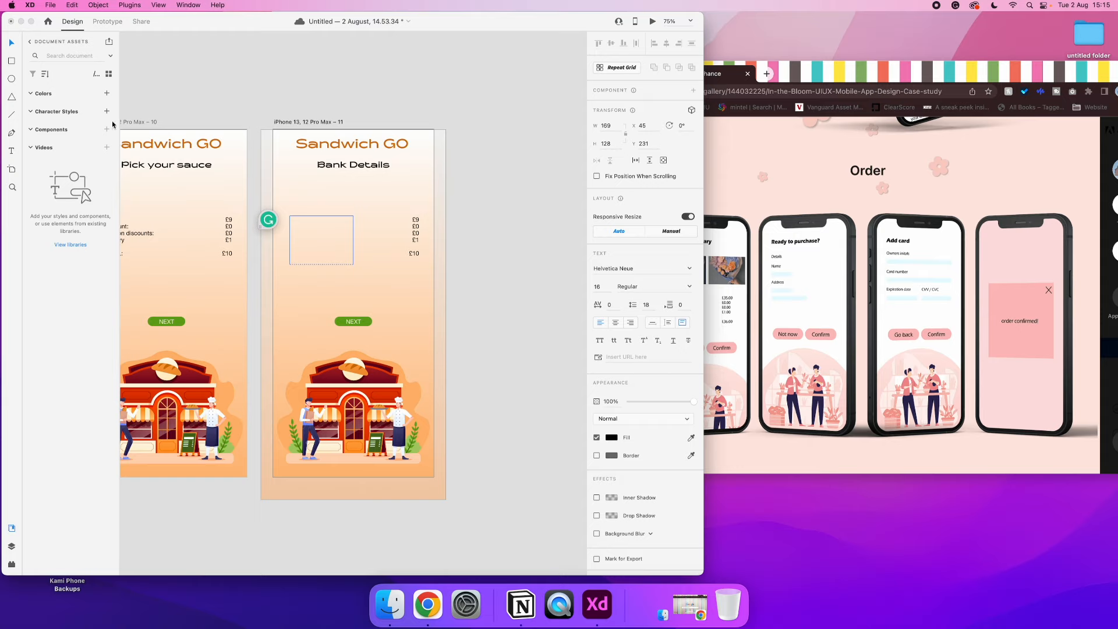
{"action": "key", "text": "super+z"}
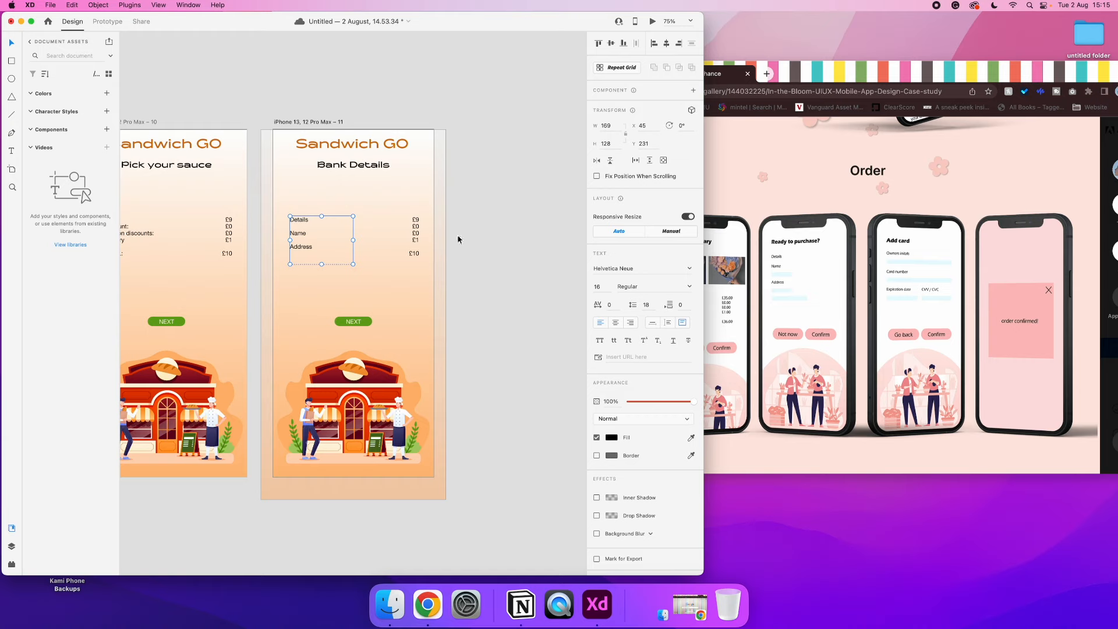
Replace the label text on the Bank Details artboard with Owners initials, Card number, Expiration date and CVC on spaced lines
{"action": "double_click", "coordinate": [305, 237]}
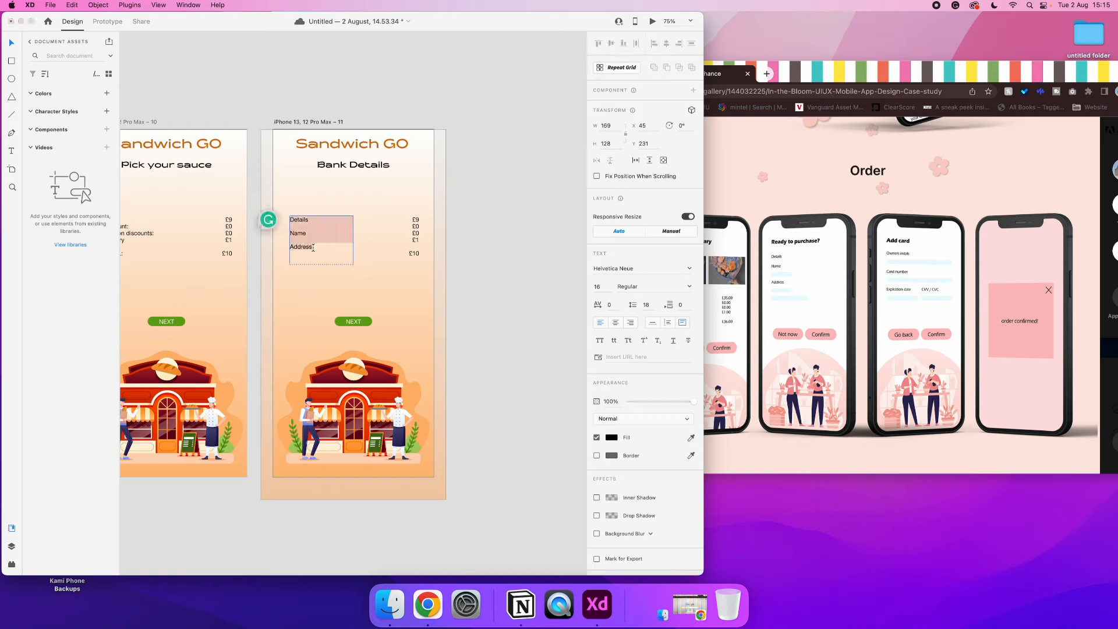
{"action": "key", "text": "super+a"}
{"action": "type", "text": "O"}
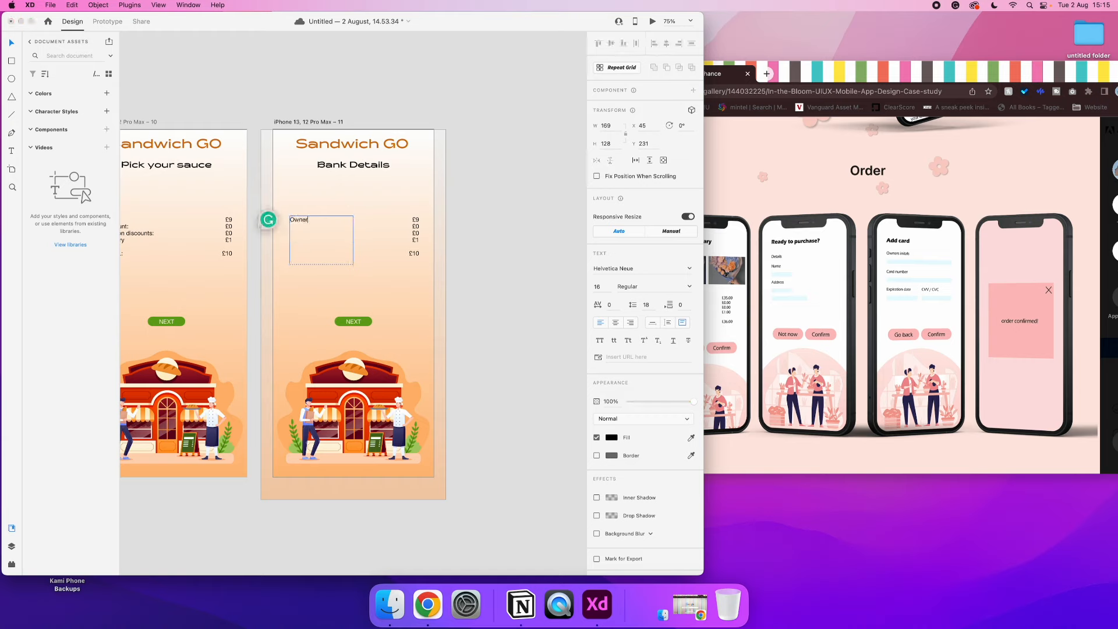
{"action": "type", "text": "C"}
{"action": "type", "text": "ard numb"}
{"action": "type", "text": "n date C"}
{"action": "type", "text": "VC"}
{"action": "left_click", "coordinate": [12, 46]}
Delete the price column from the Bank Details artboard
{"action": "left_click", "coordinate": [414, 233]}
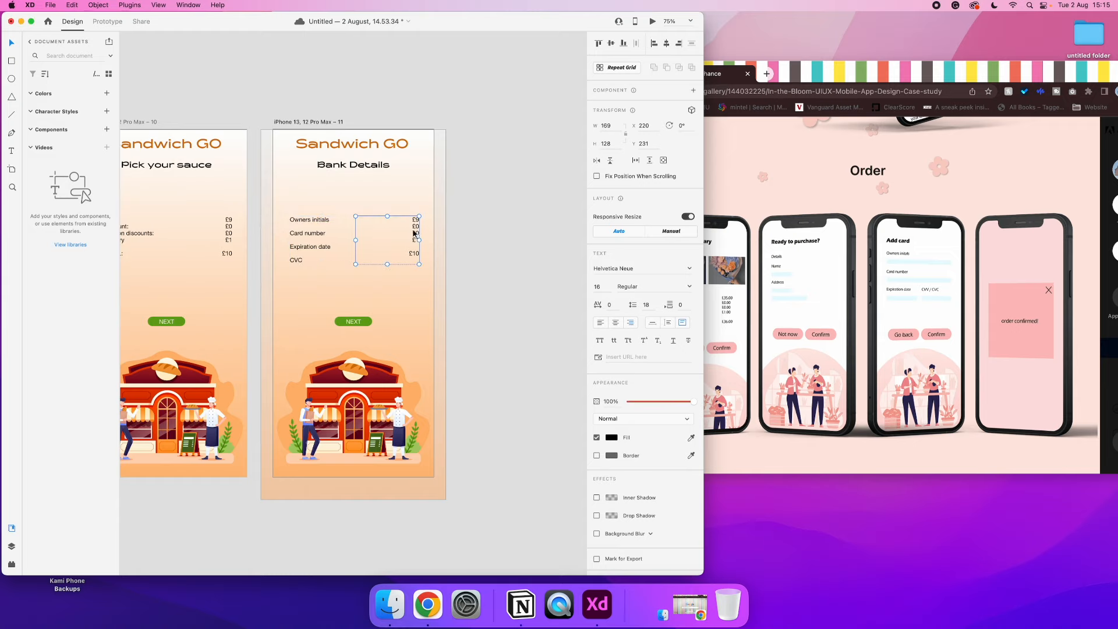
{"action": "key", "text": "Delete"}
{"action": "double_click", "coordinate": [332, 223]}
{"action": "left_click", "coordinate": [337, 221]}
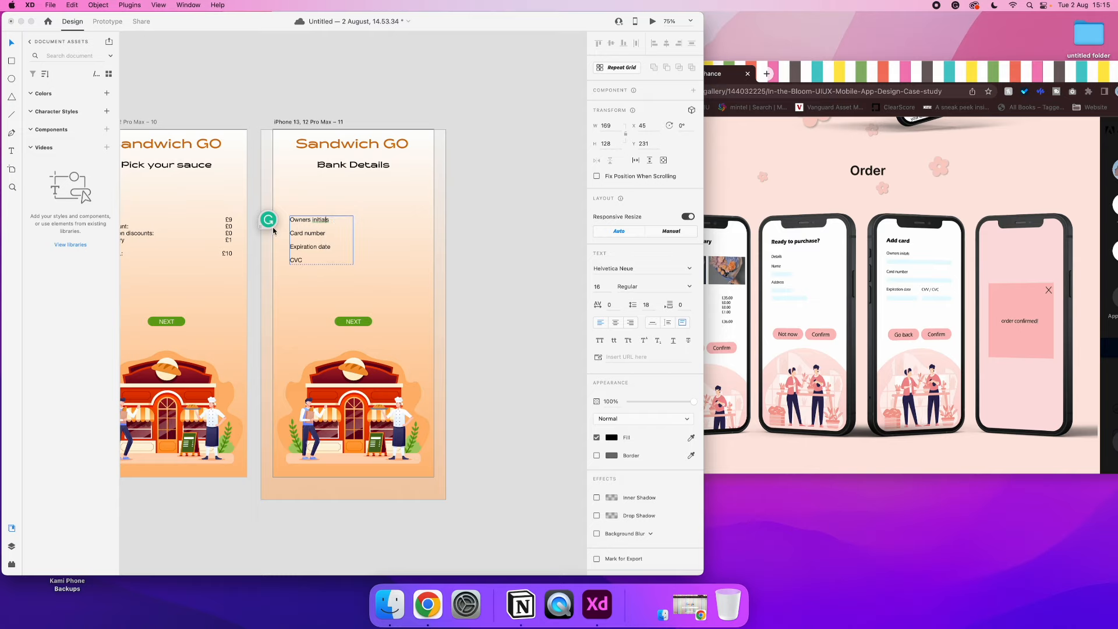
{"action": "left_click", "coordinate": [10, 46]}
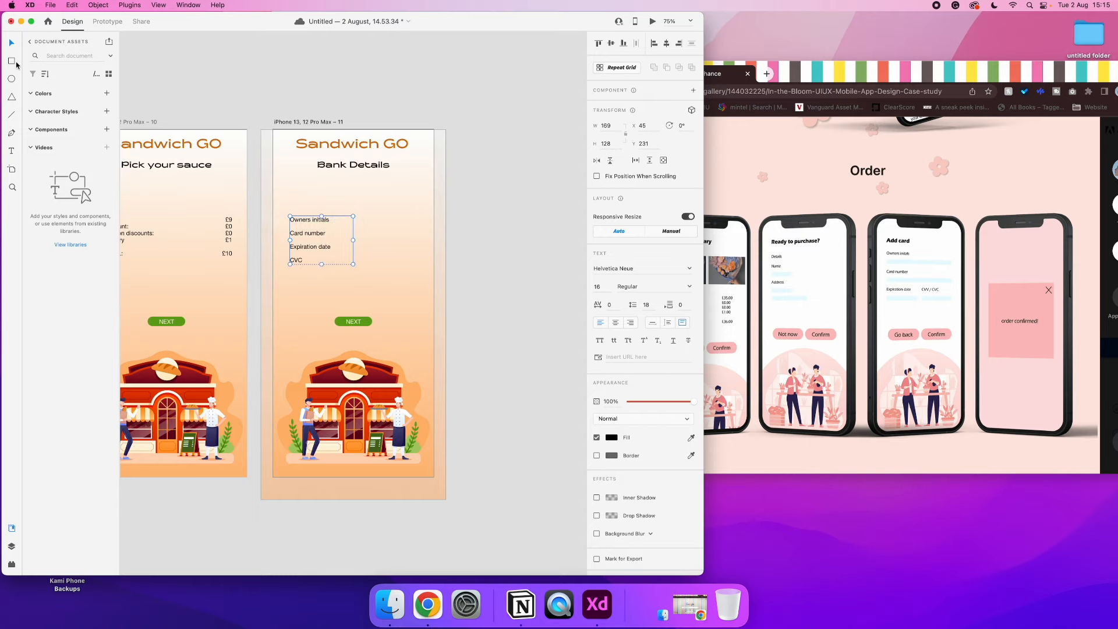
Copy the input field box from the Sign up artboard and fit it beside Owners initials at a width of 228
{"action": "scroll", "coordinate": [344, 202], "scroll_direction": "left", "scroll_amount": 15}
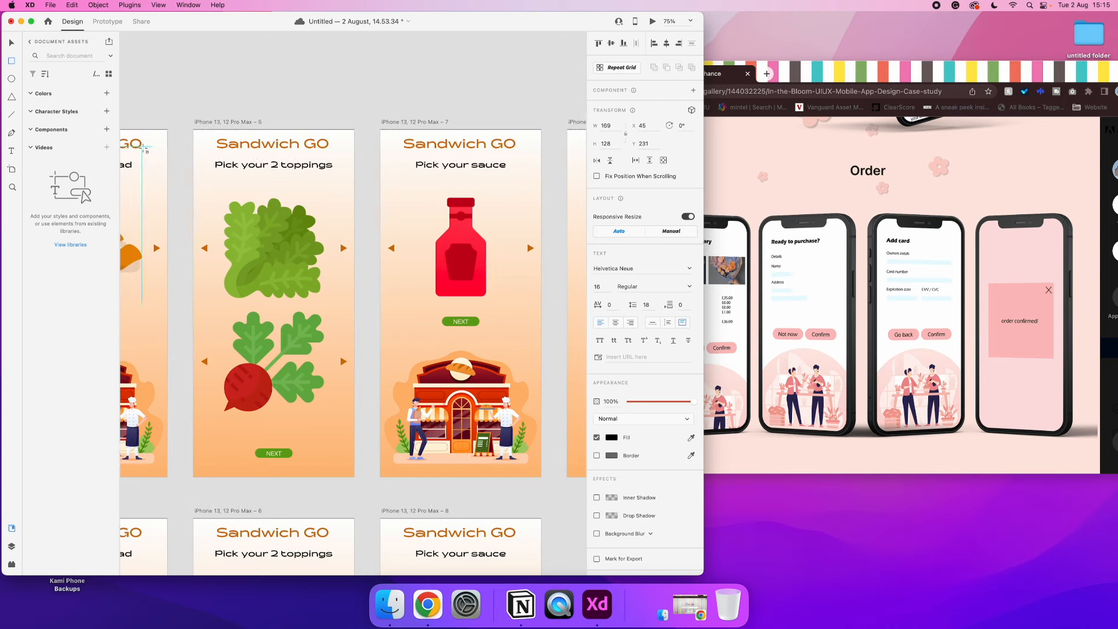
{"action": "scroll", "coordinate": [256, 110], "scroll_direction": "left", "scroll_amount": 3}
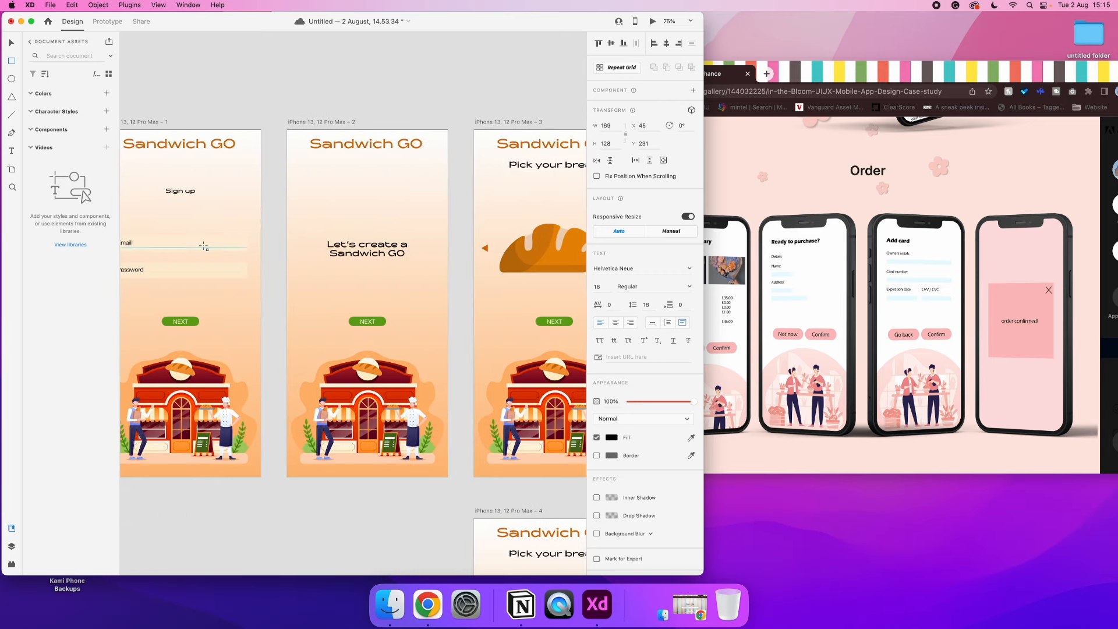
{"action": "left_click", "coordinate": [12, 42]}
{"action": "left_click", "coordinate": [181, 242]}
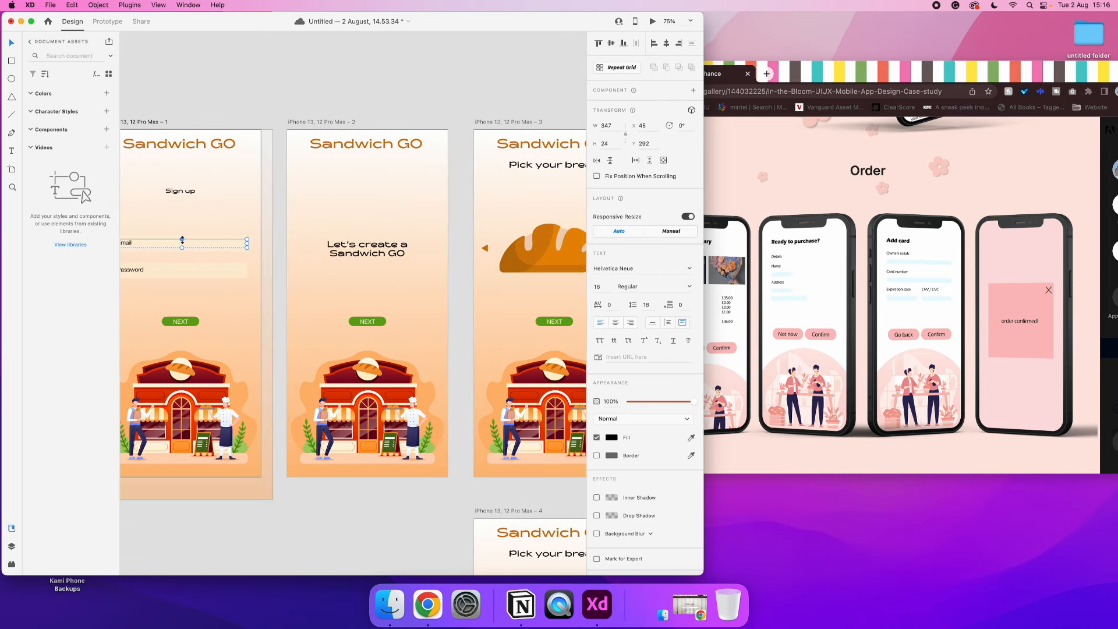
{"action": "scroll", "coordinate": [195, 239], "scroll_direction": "right", "scroll_amount": 15}
{"action": "left_click", "coordinate": [196, 238]}
{"action": "left_click_drag", "start_coordinate": [196, 239], "coordinate": [384, 212]}
{"action": "left_click_drag", "start_coordinate": [456, 212], "coordinate": [405, 211]}
Give the Owners initials input box a black border
{"action": "left_click", "coordinate": [596, 343]}
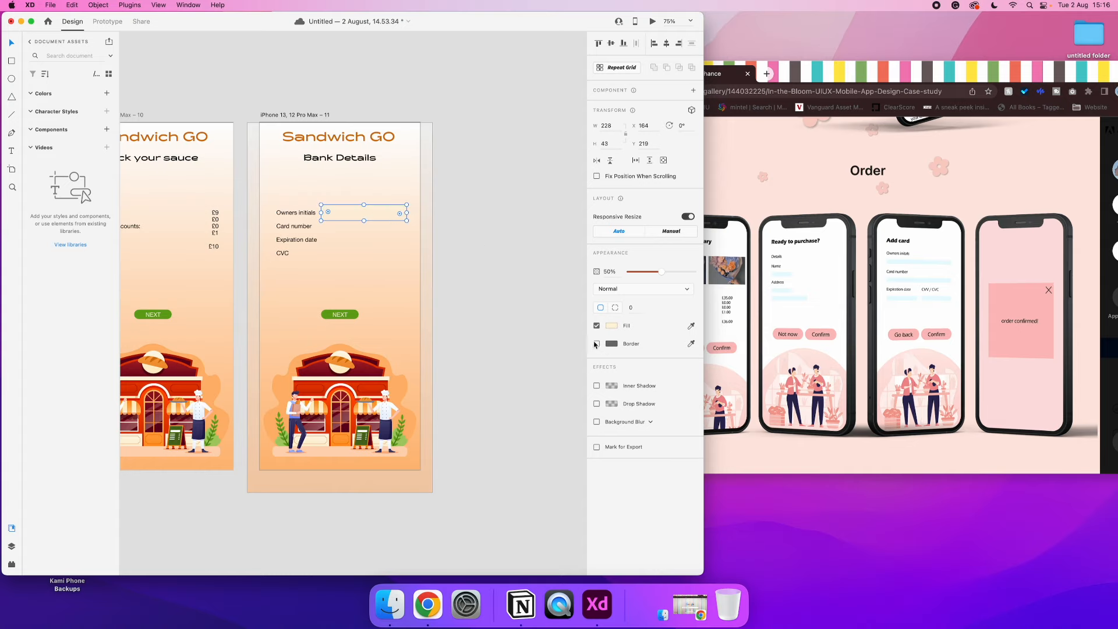
{"action": "left_click", "coordinate": [611, 344]}
{"action": "left_click", "coordinate": [473, 386]}
Stack three copies of the bordered input box below the first and extend the label text box to a height of 165
{"action": "mouse_move", "coordinate": [367, 217]}
{"action": "left_mouse_down"}
{"action": "mouse_move", "coordinate": [372, 263]}
{"action": "mouse_move", "coordinate": [376, 219]}
{"action": "mouse_move", "coordinate": [366, 233]}
{"action": "left_mouse_up"}
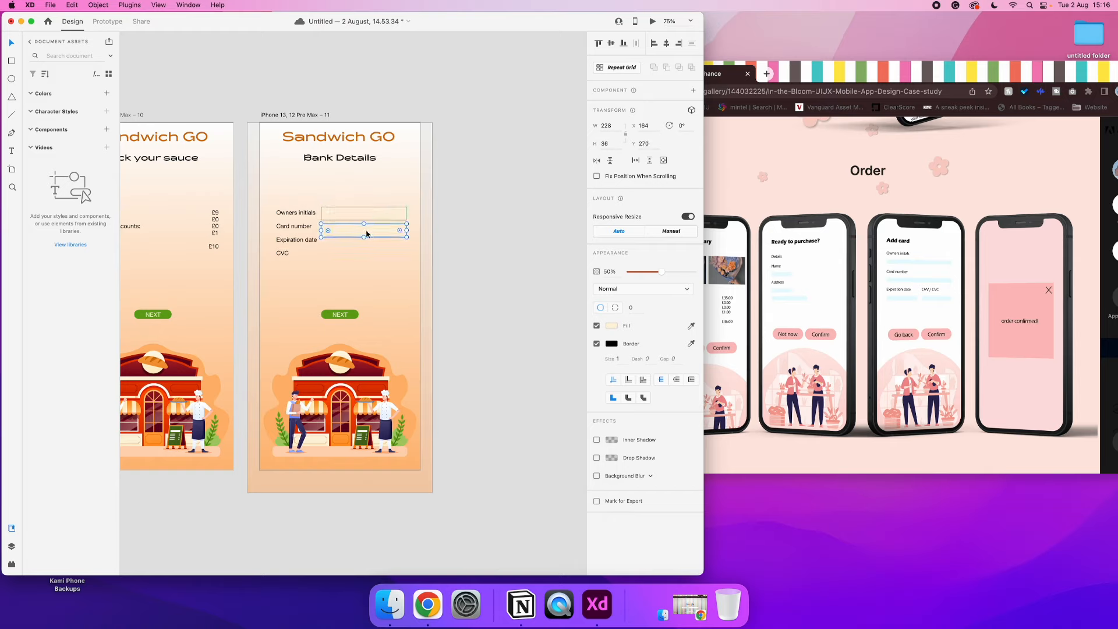
{"action": "left_click_drag", "start_coordinate": [366, 234], "coordinate": [309, 271]}
{"action": "left_click", "coordinate": [300, 258]}
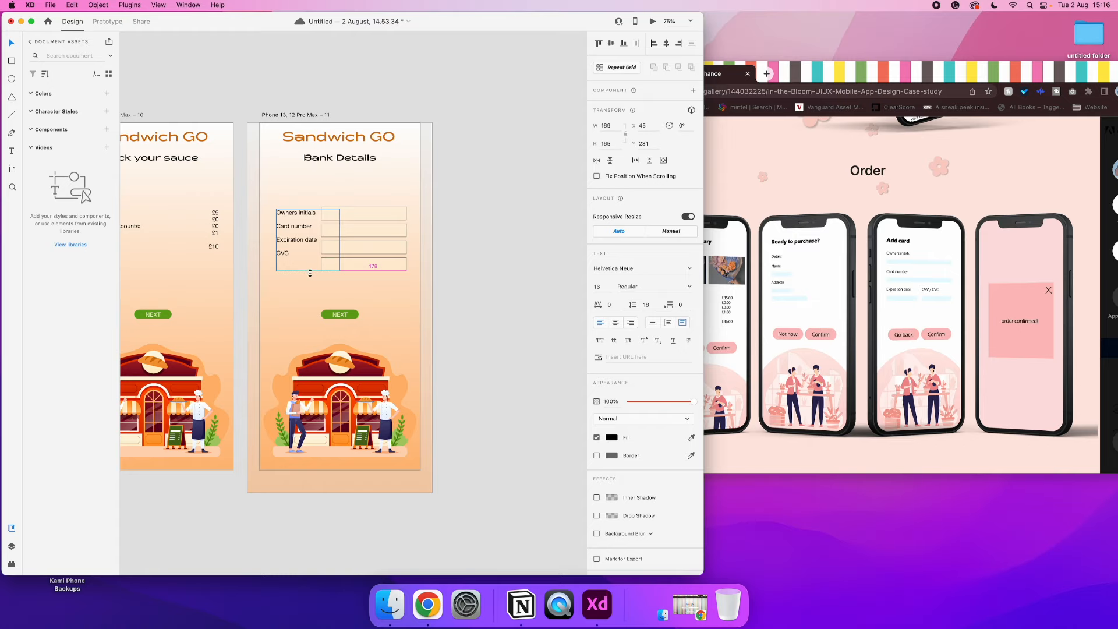
Try adding an extra blank line after Owners initials to line the labels up with the boxes
{"action": "double_click", "coordinate": [307, 225]}
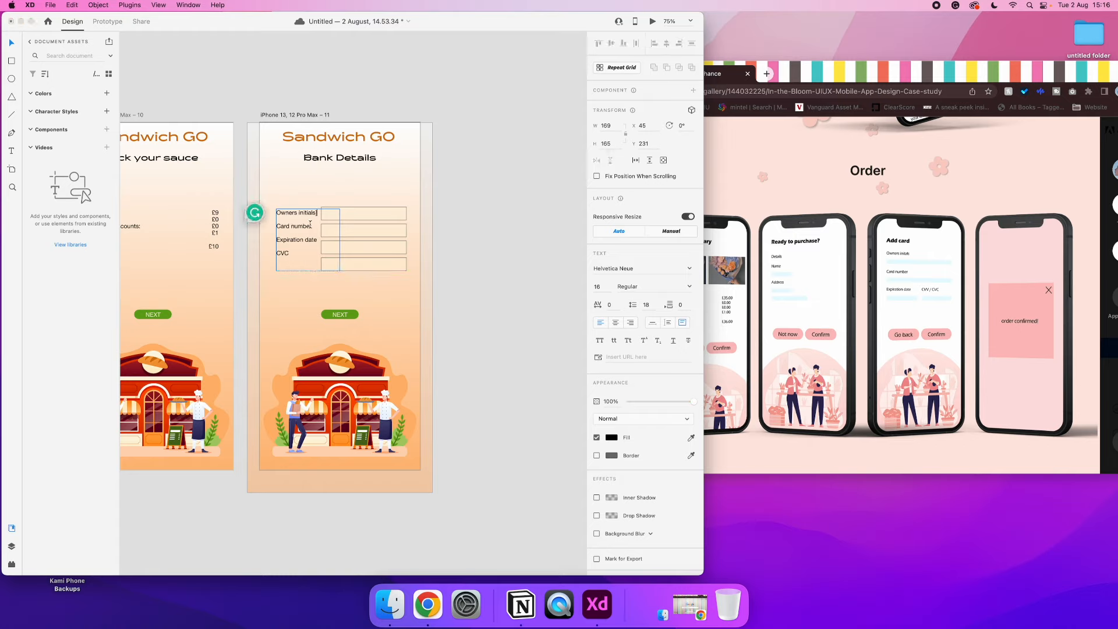
{"action": "key", "text": "Return"}
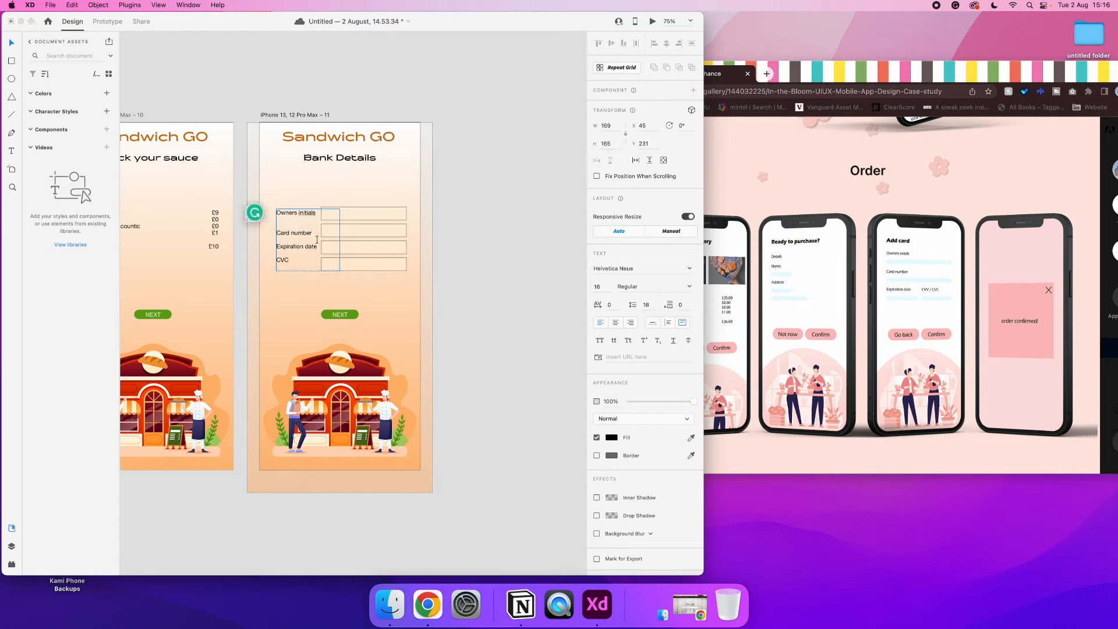
{"action": "key", "text": "BackSpace"}
{"action": "left_click", "coordinate": [434, 179]}
Duplicate the Bank Details artboard
{"action": "scroll", "coordinate": [425, 178], "scroll_direction": "left", "scroll_amount": 3}
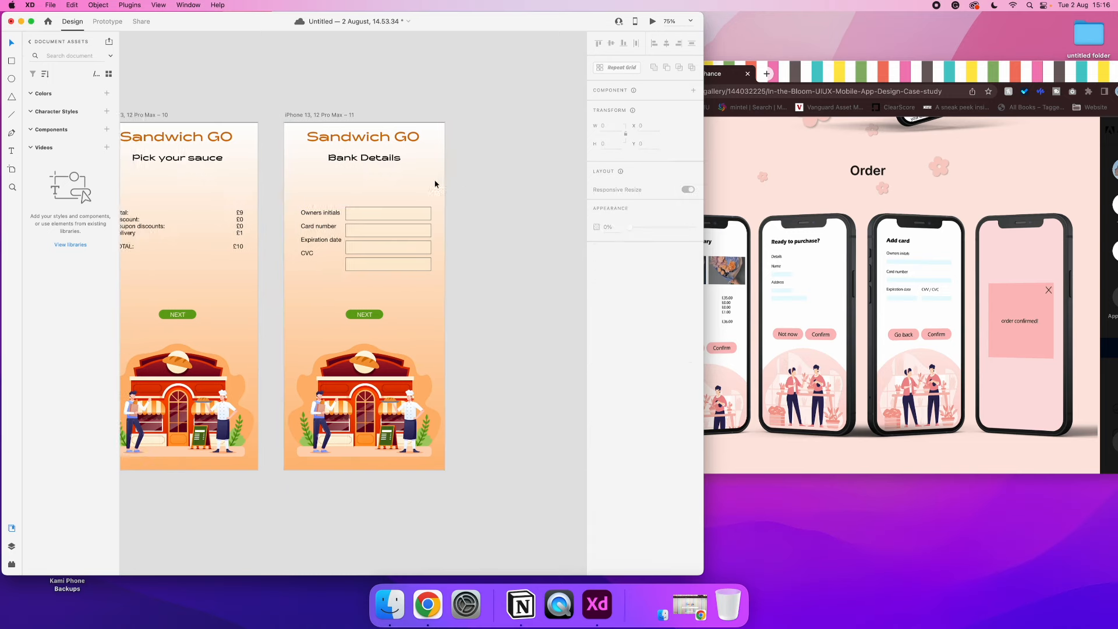
{"action": "left_click", "coordinate": [344, 115]}
{"action": "key", "text": "super+d"}
Delete all the input boxes and the label text from the duplicated Bank Details artboard
{"action": "double_click", "coordinate": [360, 272]}
{"action": "key", "text": "Delete"}
{"action": "left_click", "coordinate": [367, 254]}
{"action": "key", "text": "Delete"}
{"action": "left_click", "coordinate": [363, 235]}
{"action": "left_click", "coordinate": [371, 222]}
{"action": "key", "text": "Delete"}
{"action": "left_click", "coordinate": [316, 229]}
{"action": "key", "text": "Delete"}
{"action": "left_click", "coordinate": [360, 239]}
{"action": "key", "text": "Delete"}
Change the heading on the duplicated Bank Details artboard to "Order confirmed!"
{"action": "double_click", "coordinate": [351, 167]}
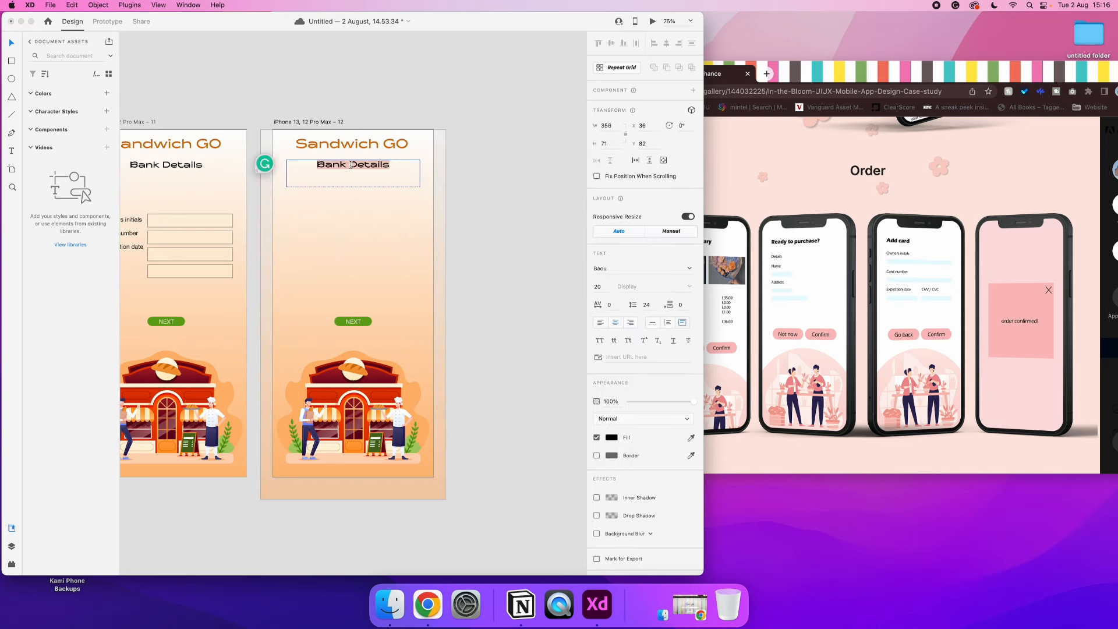
{"action": "type", "text": "Order confirmed!"}
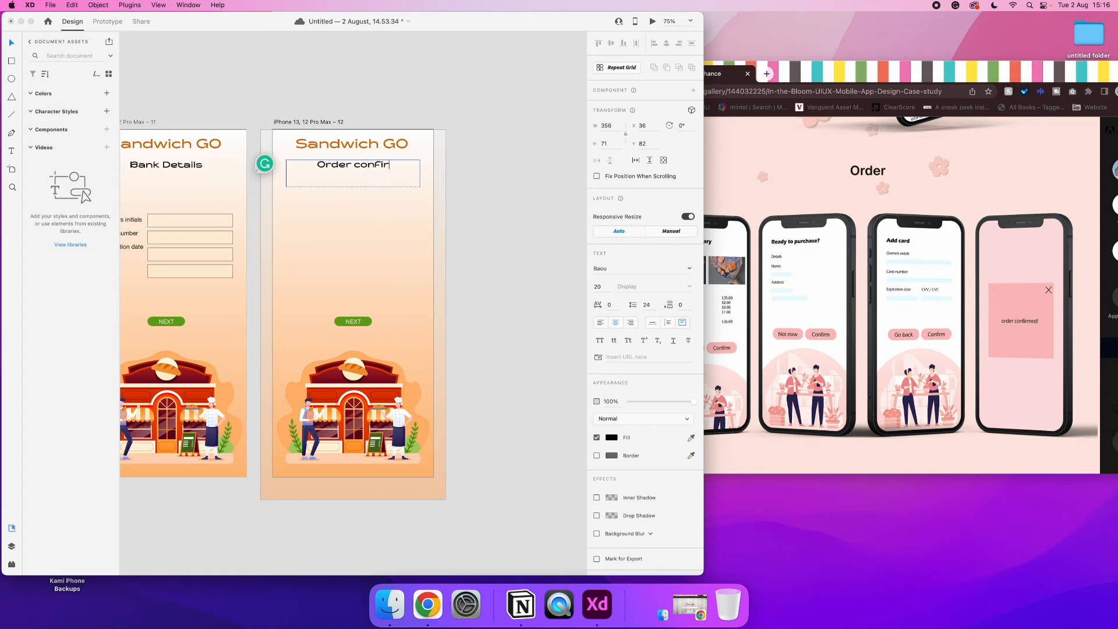
{"action": "left_click", "coordinate": [9, 46]}
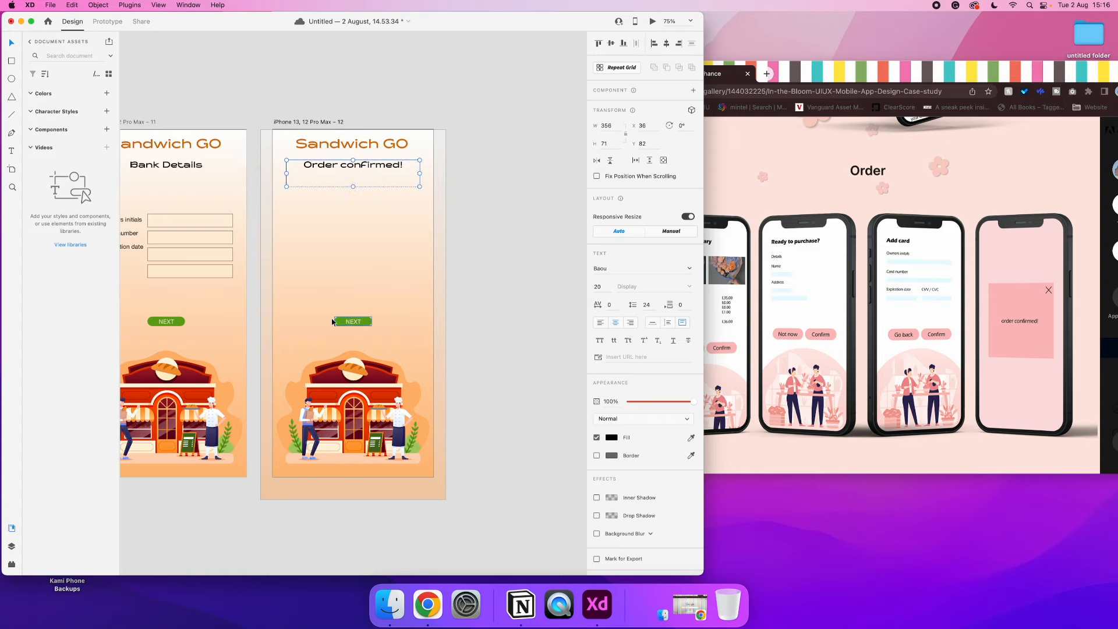
Delete the NEXT button from the order confirmation screen and move the "Order confirmed!" text down to the middle of the artboard
{"action": "left_click", "coordinate": [351, 322]}
{"action": "key", "text": "BackSpace"}
{"action": "left_click", "coordinate": [377, 174]}
{"action": "left_click", "coordinate": [615, 44]}
{"action": "left_click_drag", "start_coordinate": [351, 300], "coordinate": [351, 259]}
{"action": "left_click", "coordinate": [473, 254]}
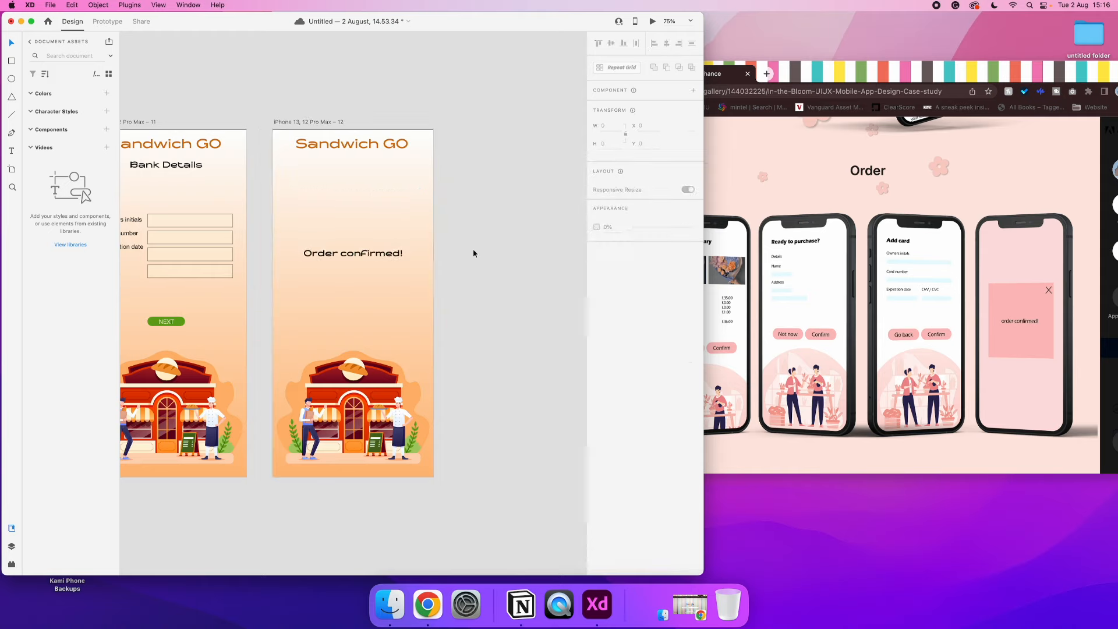
In prototype mode, link the first screen's NEXT button to the second screen and the second screen's NEXT button to the croissant screen
{"action": "scroll", "coordinate": [473, 254], "scroll_direction": "down", "scroll_amount": 10}
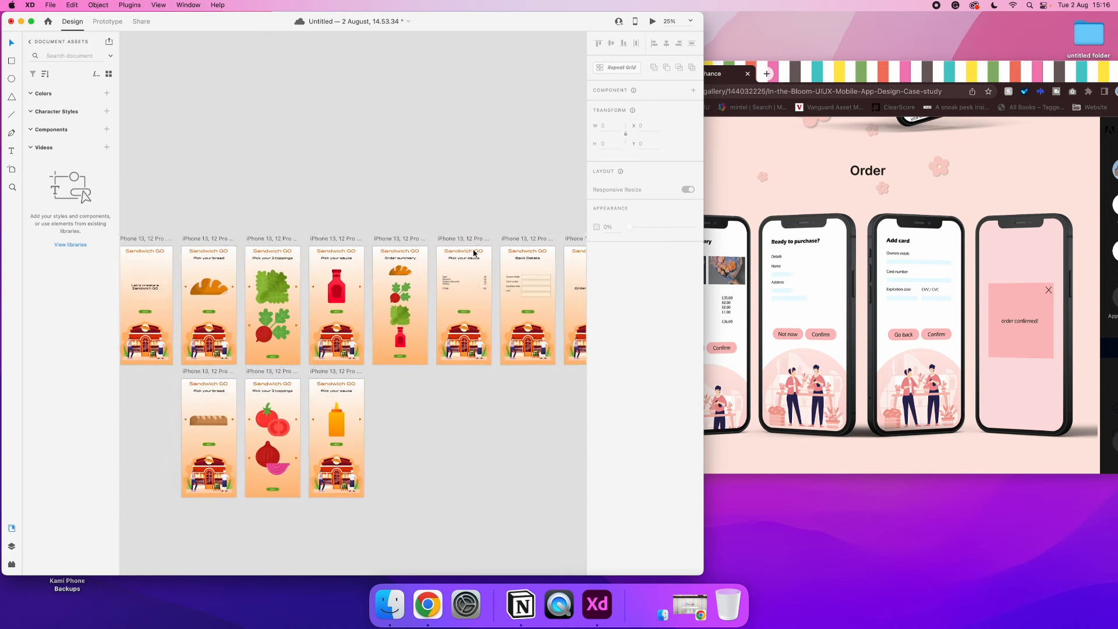
{"action": "scroll", "coordinate": [473, 253], "scroll_direction": "left", "scroll_amount": 3}
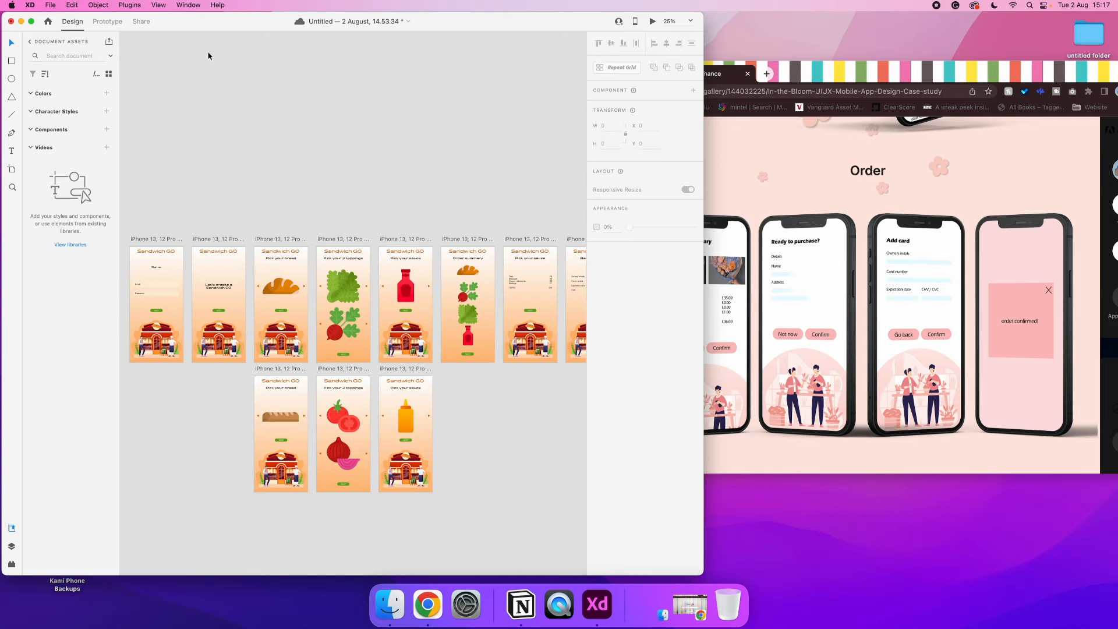
{"action": "left_click", "coordinate": [32, 22]}
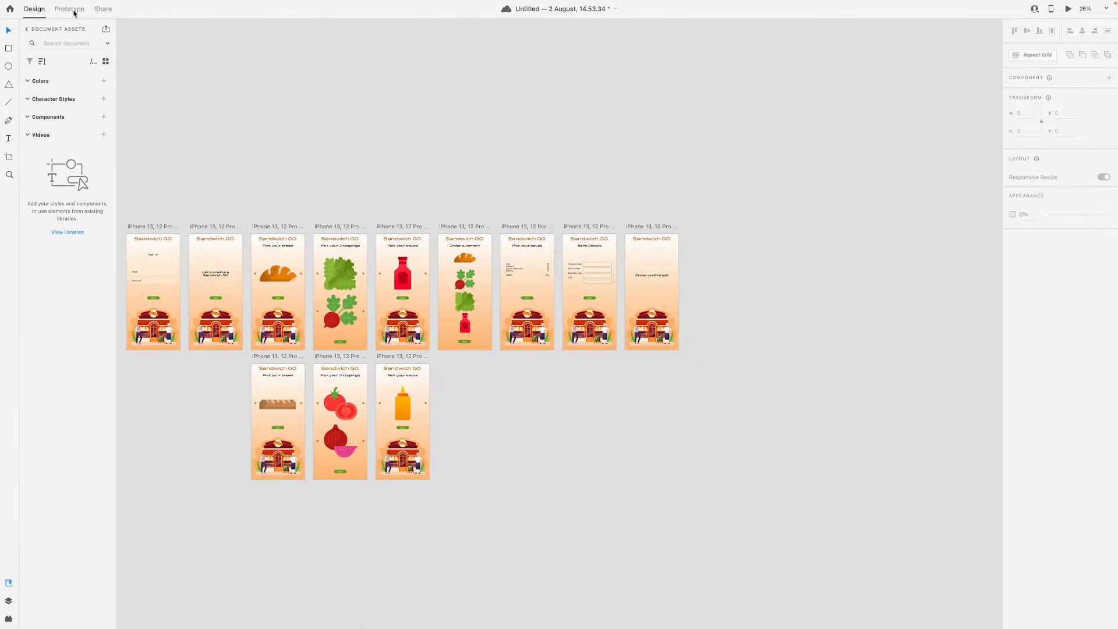
{"action": "left_click", "coordinate": [70, 9]}
{"action": "scroll", "coordinate": [302, 103], "scroll_direction": "left", "scroll_amount": 5}
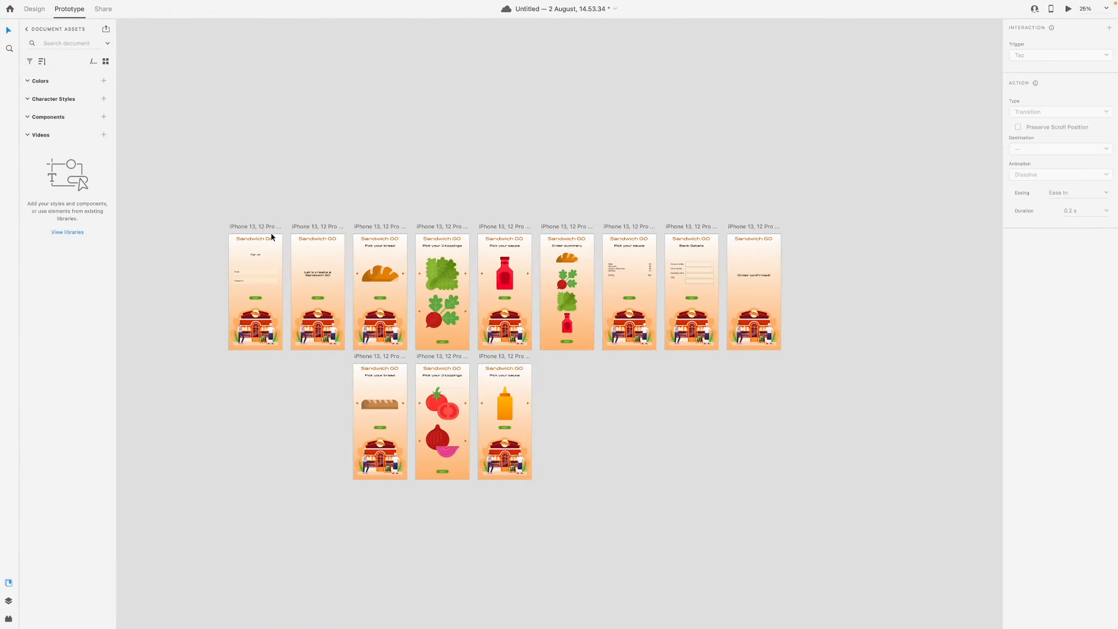
{"action": "left_click", "coordinate": [259, 299]}
{"action": "left_click_drag", "start_coordinate": [264, 299], "coordinate": [403, 272]}
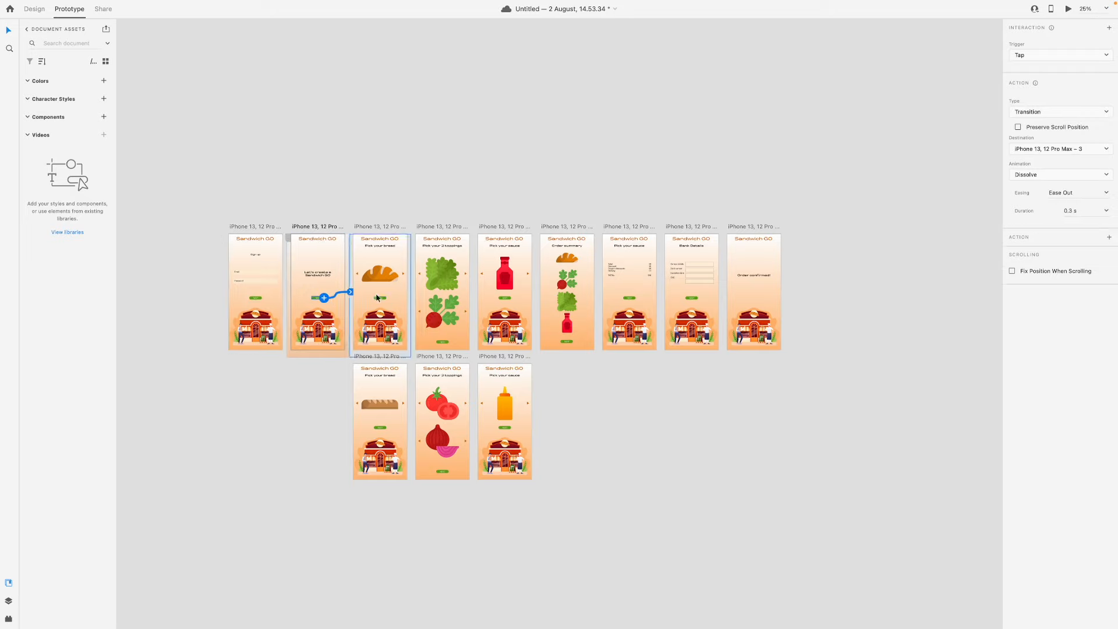
Link the croissant screen's right arrow to the baguette screen and the baguette screen's left arrow back to the croissant screen
{"action": "left_click", "coordinate": [404, 275]}
{"action": "left_click_drag", "start_coordinate": [404, 274], "coordinate": [403, 383]}
{"action": "left_click", "coordinate": [358, 404]}
{"action": "left_click_drag", "start_coordinate": [359, 404], "coordinate": [424, 296]}
Link the croissant screen's NEXT button to the lettuce toppings screen, and the lettuce's right arrow to the tomato toppings screen
{"action": "left_click", "coordinate": [388, 301]}
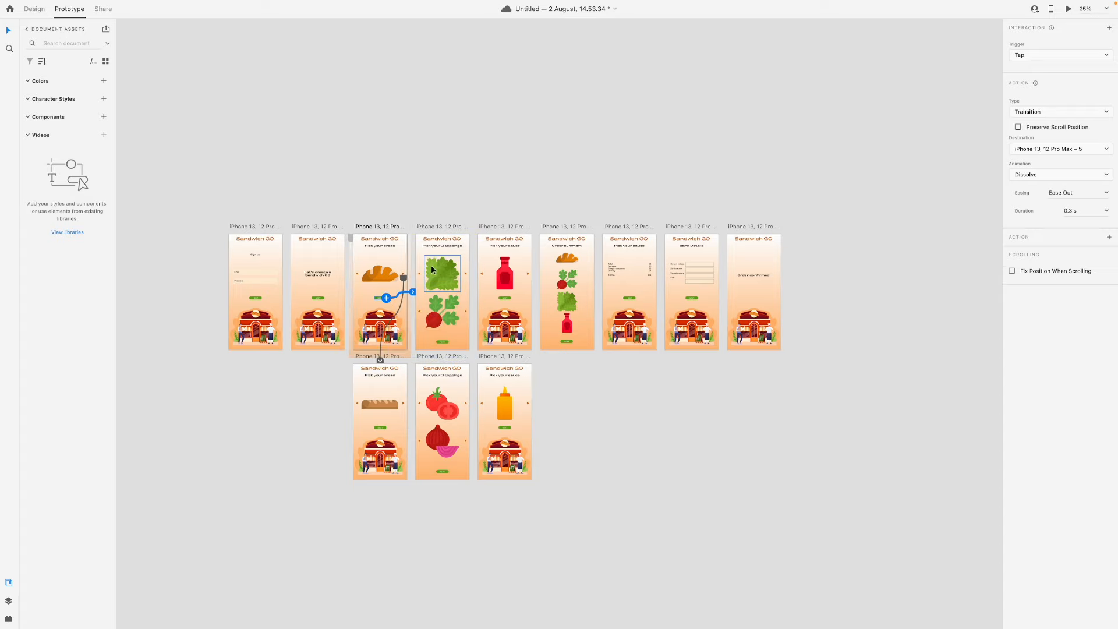
{"action": "left_click", "coordinate": [466, 276]}
{"action": "left_click_drag", "start_coordinate": [467, 369], "coordinate": [465, 390]}
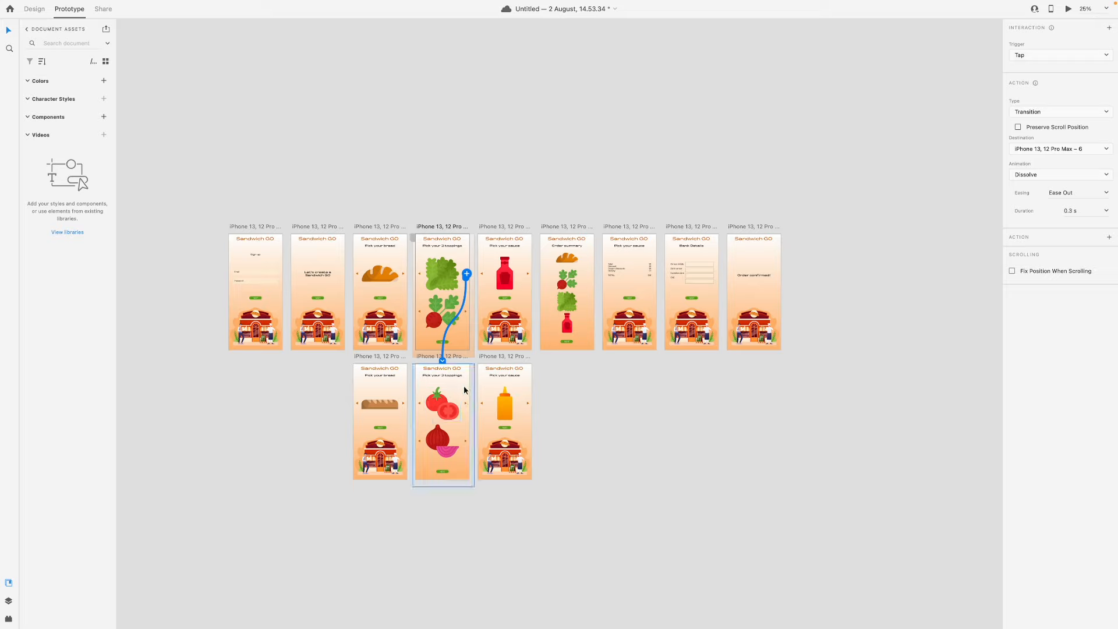
Back in design mode, replace the red onion on the tomato toppings screen with a copy of the radish illustration
{"action": "left_click", "coordinate": [442, 312]}
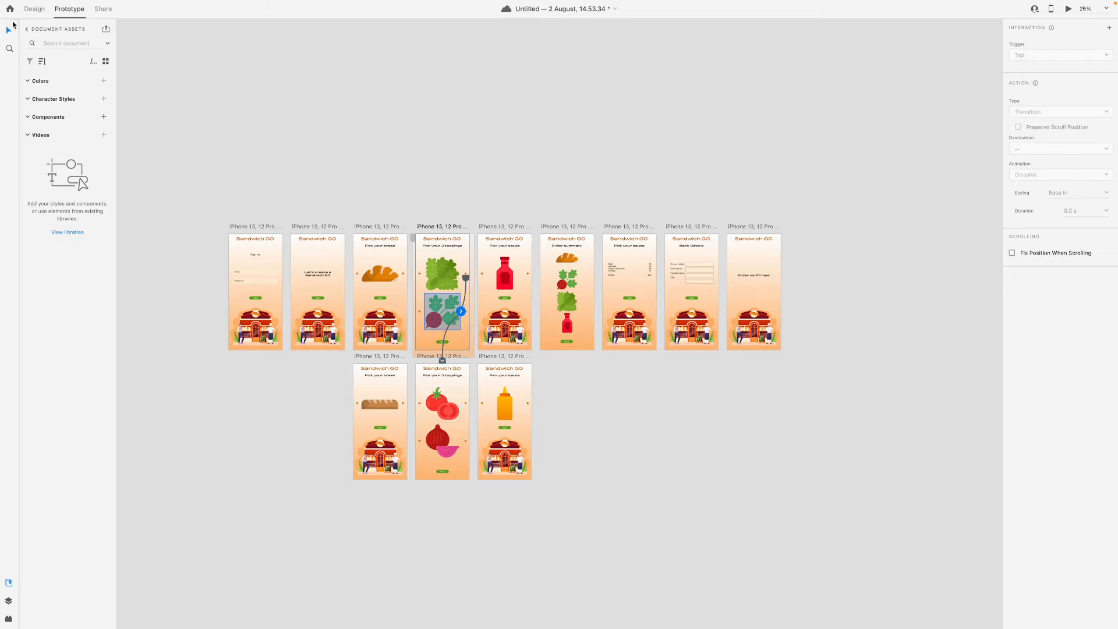
{"action": "key", "text": "Escape"}
{"action": "left_click", "coordinate": [29, 10]}
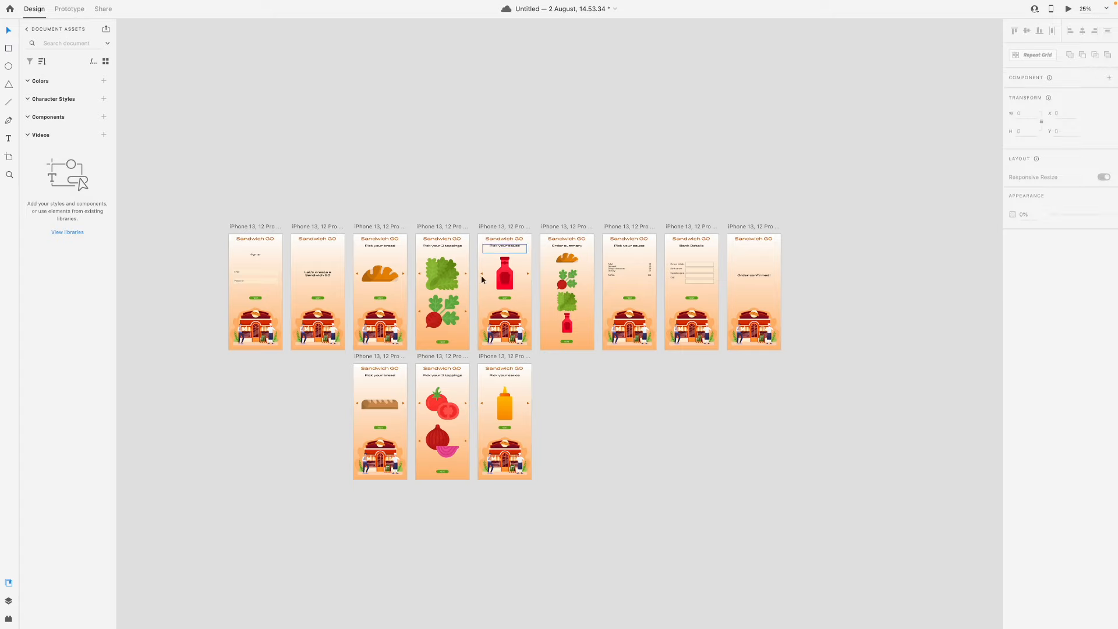
{"action": "left_click", "coordinate": [443, 322]}
{"action": "left_click_drag", "start_coordinate": [444, 318], "coordinate": [432, 446]}
Return to prototype mode and link the tomato's left arrow back to the lettuce toppings screen
{"action": "left_click", "coordinate": [68, 9]}
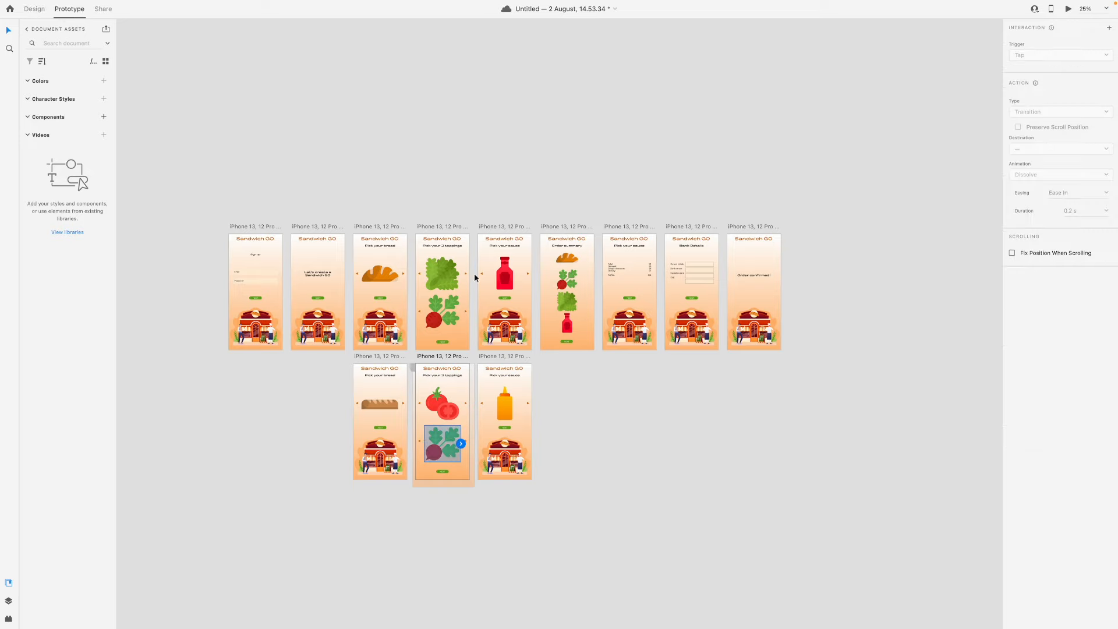
{"action": "left_click", "coordinate": [467, 276]}
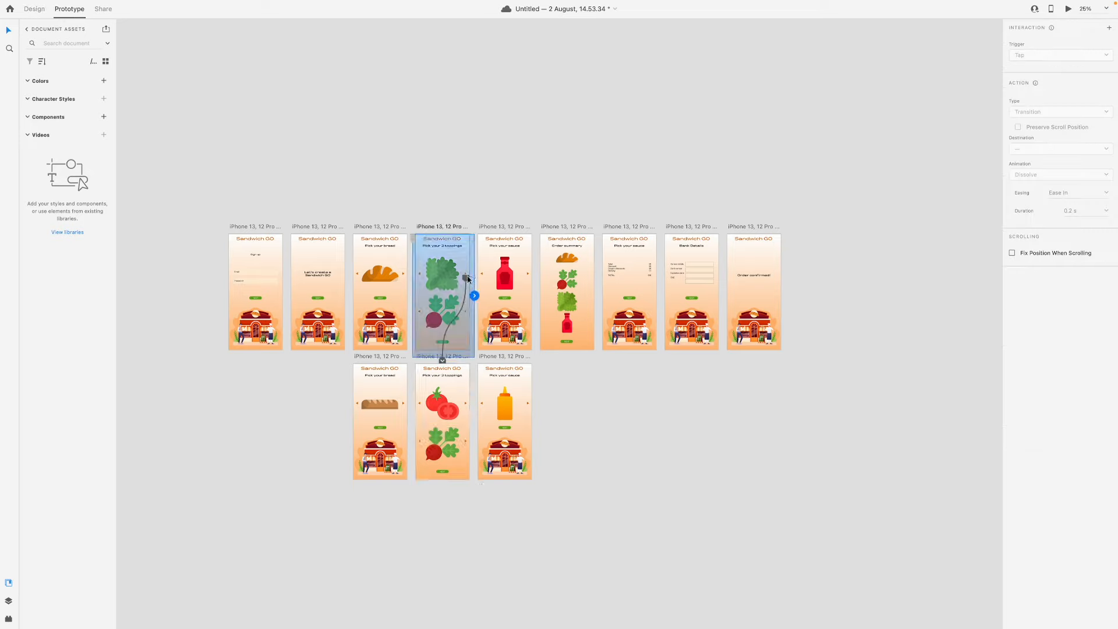
{"action": "left_click", "coordinate": [424, 405]}
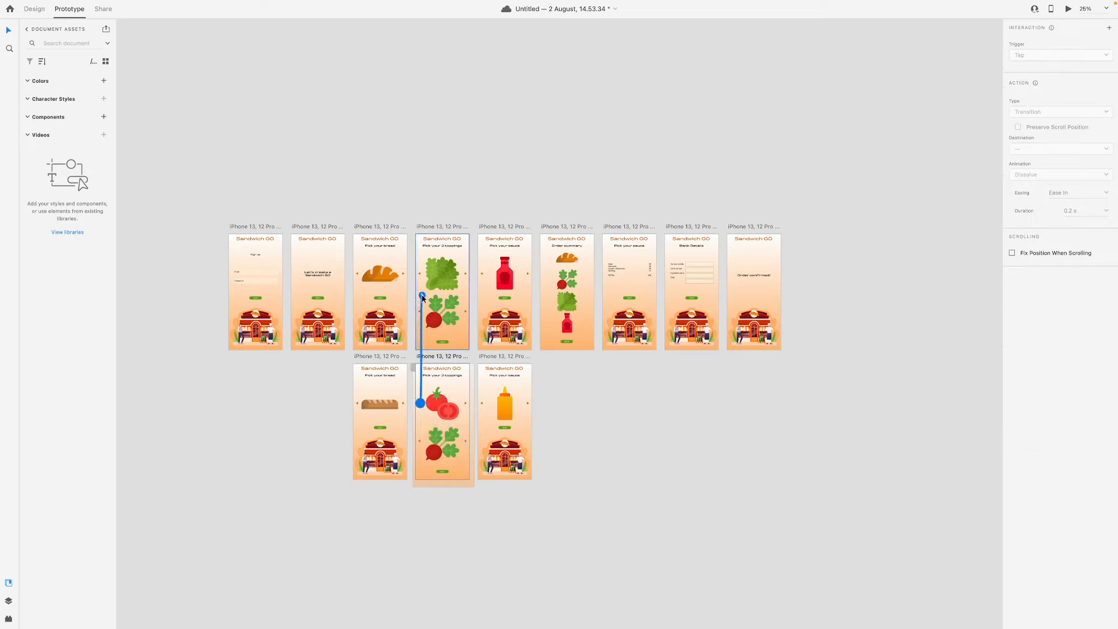